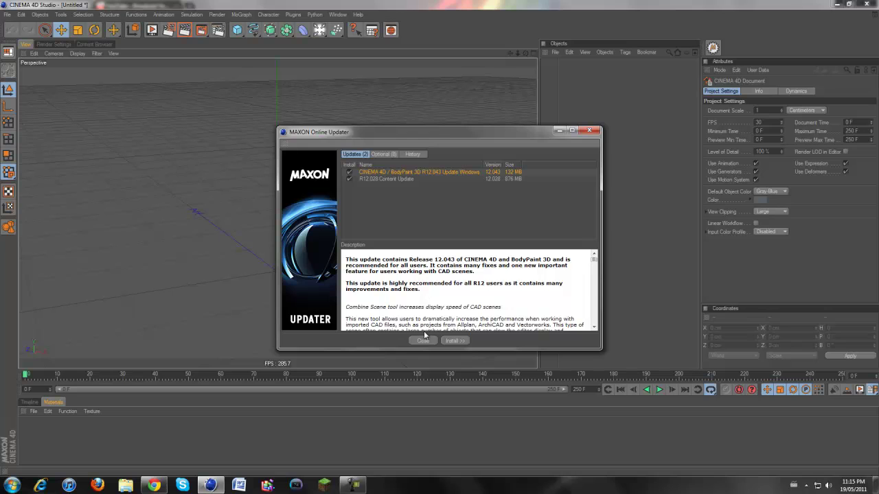
# - Add a cube primitive to the empty scene
pyautogui.moveTo(237, 30); pyautogui.dragTo(249, 37)
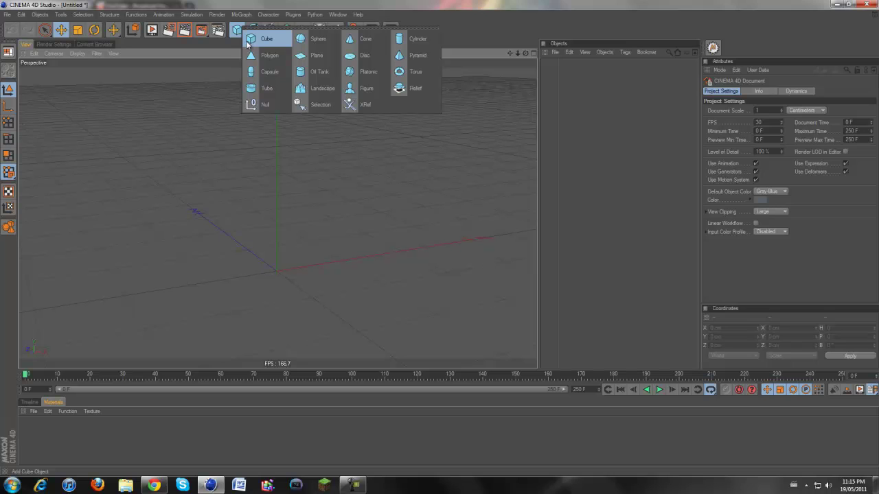
pyautogui.click(246, 41)
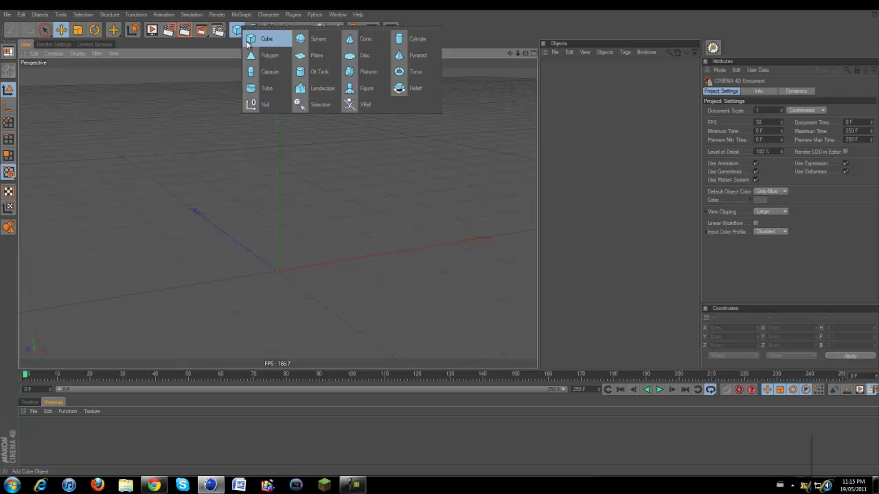
pyautogui.scroll(-4, 272, 318)
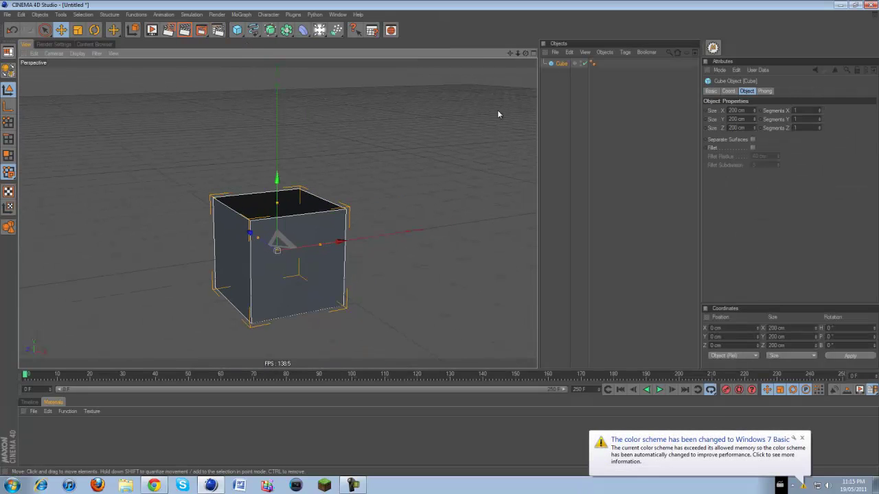
pyautogui.moveTo(526, 52); pyautogui.dragTo(439, 237)
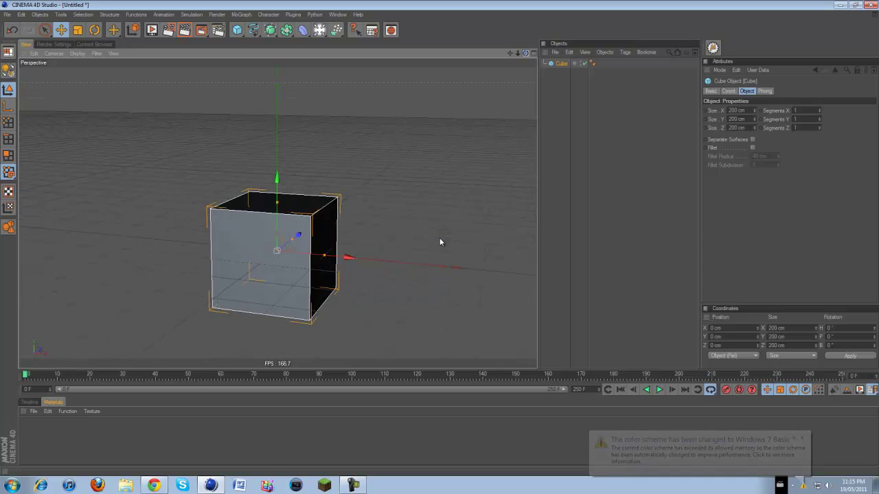
# - Flatten the cube and set its Y size to 120 cm
pyautogui.moveTo(277, 204); pyautogui.dragTo(277, 222)
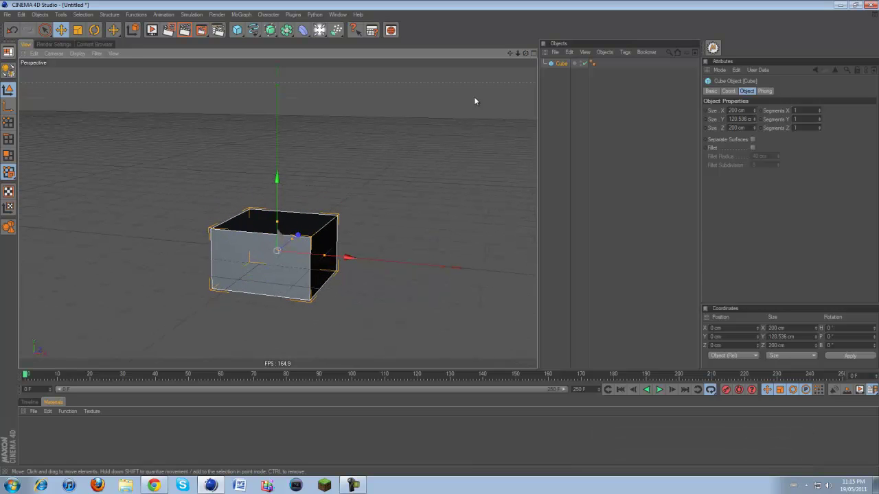
pyautogui.doubleClick(739, 120)
pyautogui.doubleClick(743, 119)
pyautogui.scroll(1, 746, 120)
pyautogui.moveTo(749, 119); pyautogui.dragTo(711, 118)
pyautogui.write('120')
pyautogui.press('Return')
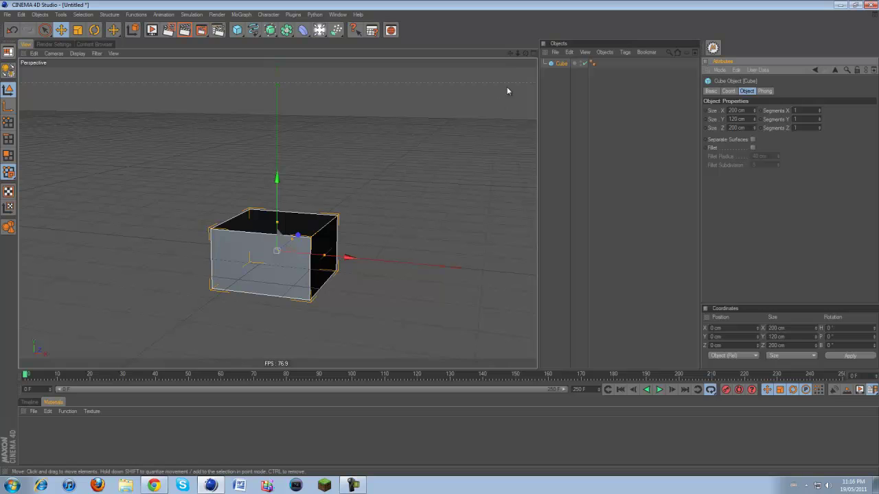
# - Set the cube's Y size to 110 cm
pyautogui.moveTo(526, 50); pyautogui.dragTo(439, 238)
pyautogui.moveTo(747, 120); pyautogui.dragTo(639, 93)
pyautogui.write('110')
pyautogui.press('Return')
# - Set the cube's Y size to 100 cm
pyautogui.moveTo(526, 52); pyautogui.dragTo(440, 237)
pyautogui.doubleClick(738, 119)
pyautogui.write('10')
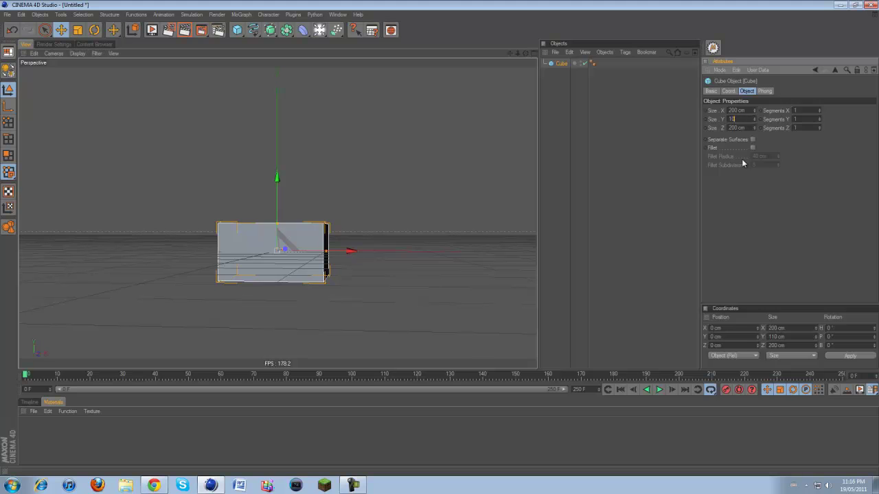
pyautogui.press('Return')
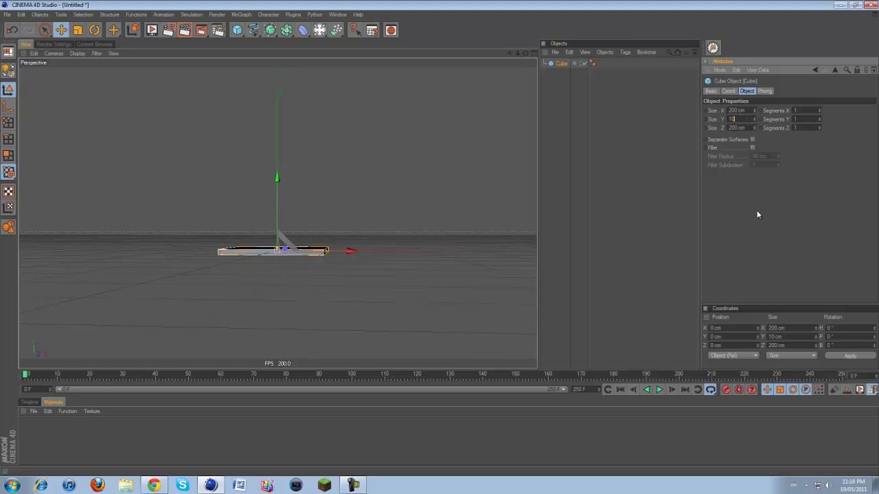
pyautogui.write('0')
pyautogui.press('Return')
# - Raise the cube about 50 cm along Y and set its X size to 500 cm
pyautogui.moveTo(526, 52); pyautogui.dragTo(377, 149)
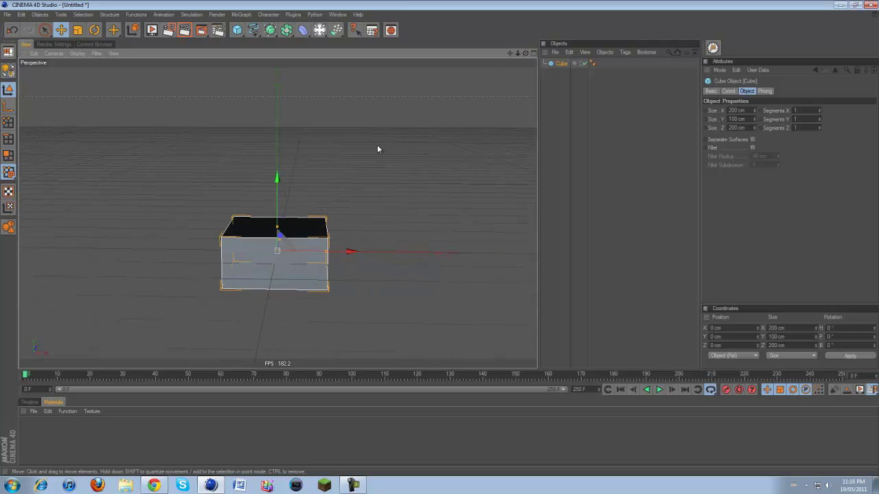
pyautogui.moveTo(277, 177); pyautogui.dragTo(277, 154)
pyautogui.moveTo(322, 241); pyautogui.dragTo(441, 242)
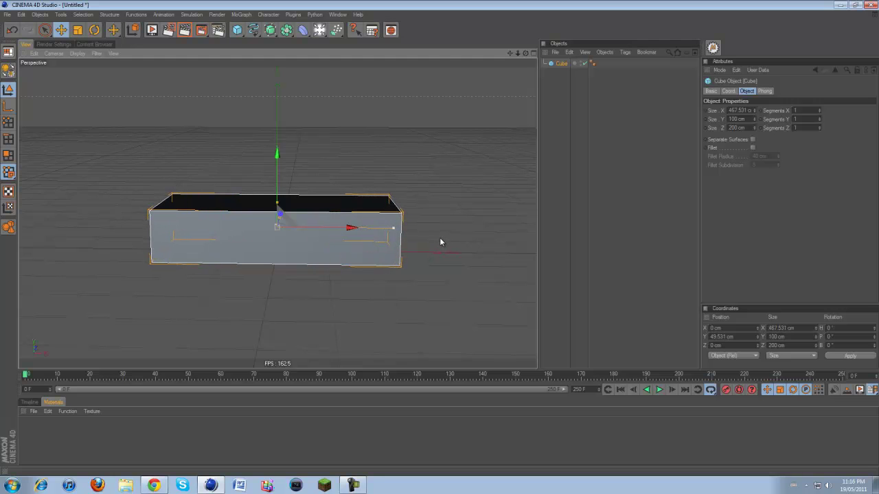
pyautogui.doubleClick(733, 112)
pyautogui.write('500')
pyautogui.press('Return')
# - Set the cube's Z size to 150 cm
pyautogui.moveTo(526, 54); pyautogui.dragTo(440, 241)
pyautogui.moveTo(754, 127); pyautogui.dragTo(753, 127)
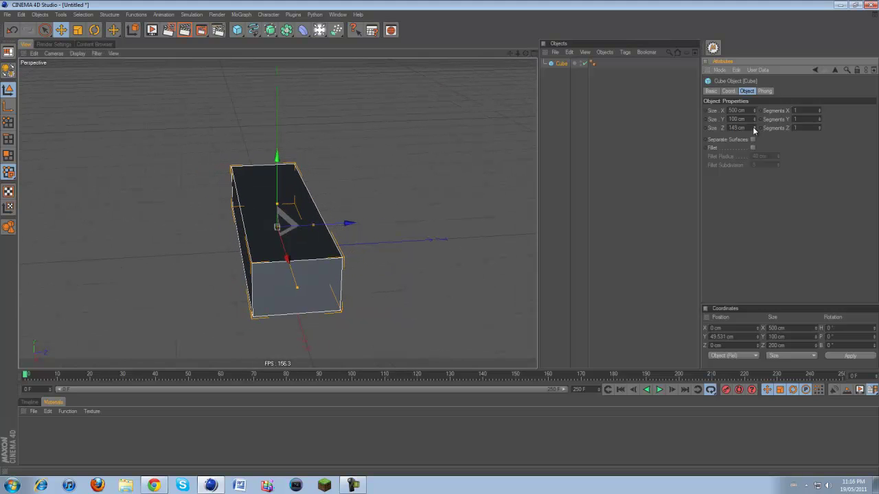
pyautogui.doubleClick(742, 127)
pyautogui.write('1200')
pyautogui.press('Return')
pyautogui.moveTo(526, 55); pyautogui.dragTo(441, 239)
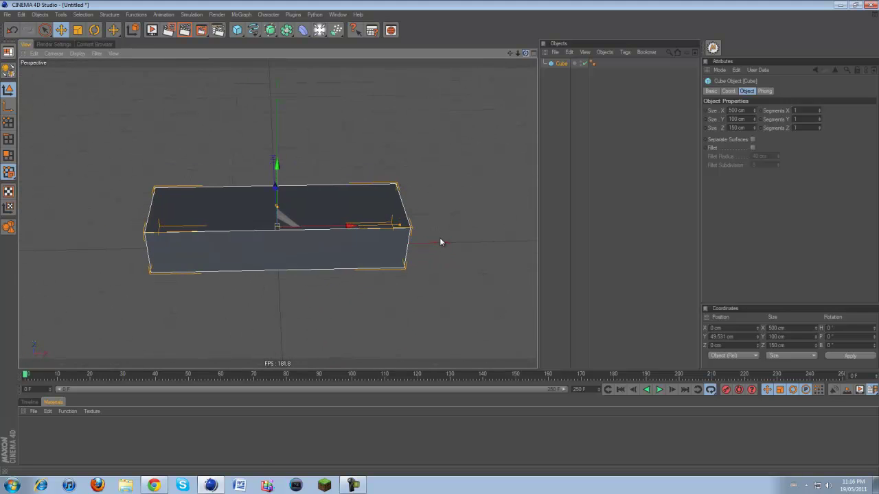
pyautogui.click(355, 169)
pyautogui.click(263, 204)
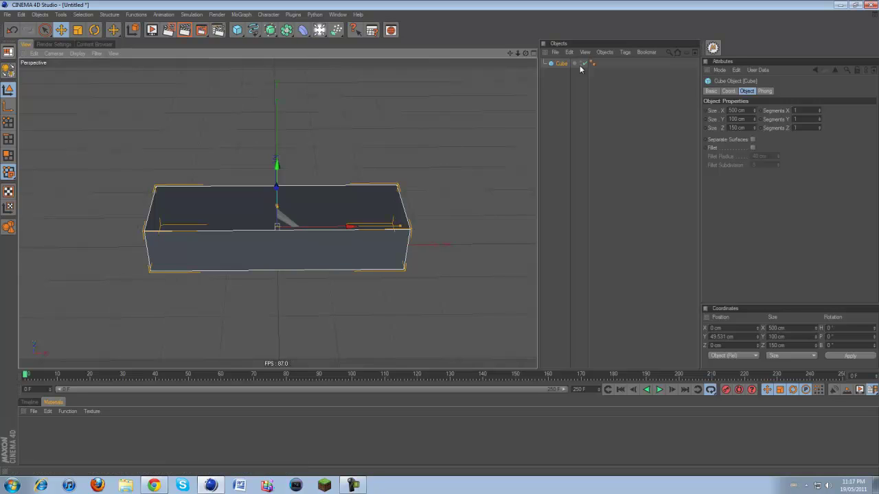
pyautogui.click(558, 66)
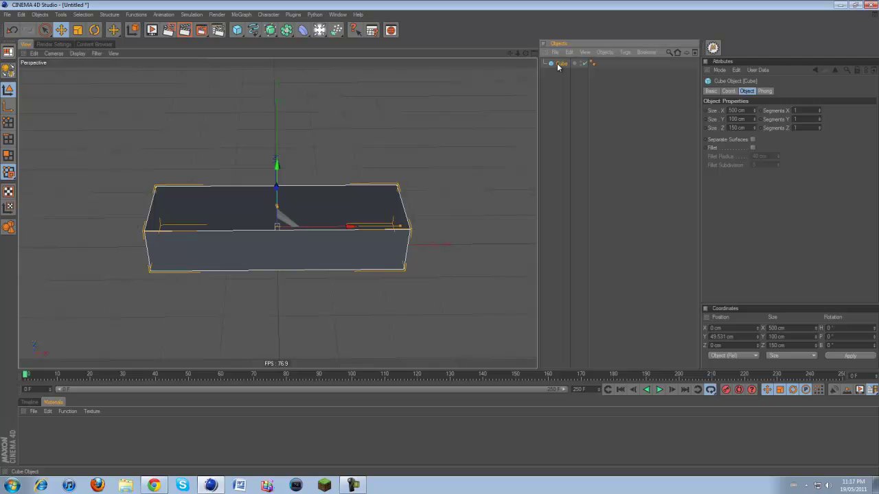
pyautogui.keyDown('ctrl'); pyautogui.moveTo(560, 81); pyautogui.dragTo(560, 66); pyautogui.keyUp('ctrl')
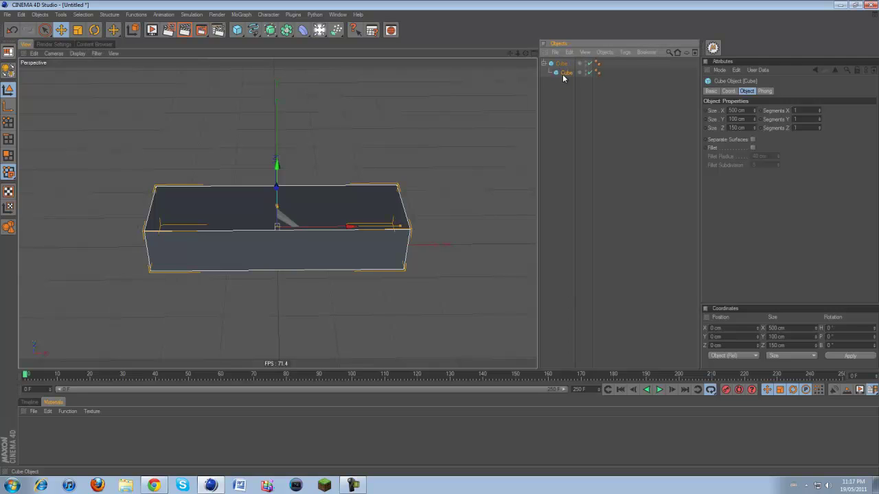
pyautogui.press('Delete')
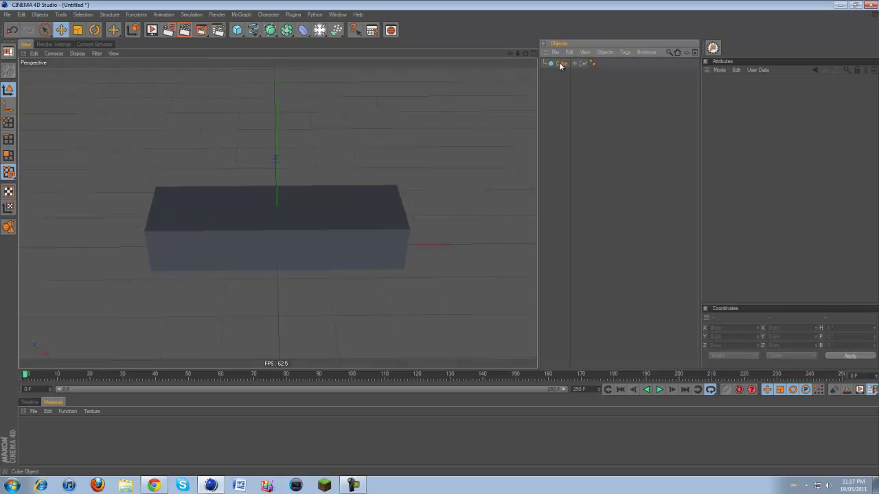
# - Duplicate the cube as a separate object on the same hierarchy level and set the copy's X size to 480 cm
pyautogui.keyDown('ctrl'); pyautogui.moveTo(559, 74); pyautogui.dragTo(559, 77); pyautogui.keyUp('ctrl')
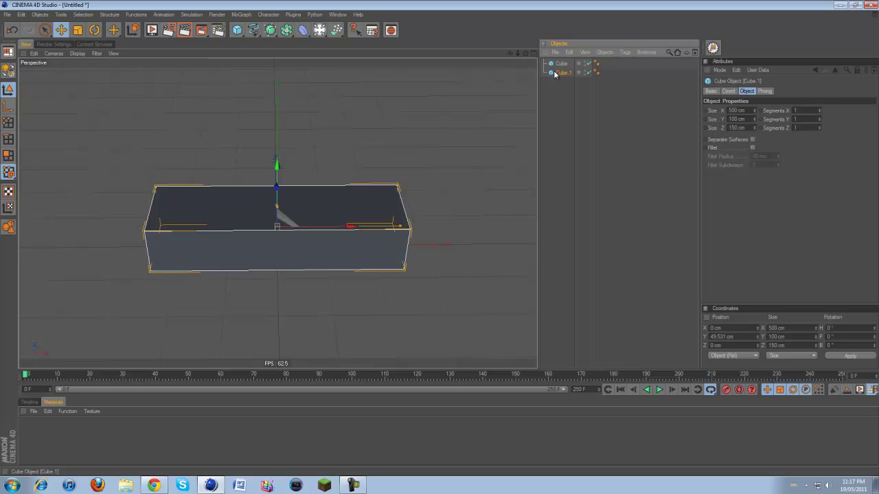
pyautogui.middleClick(413, 67)
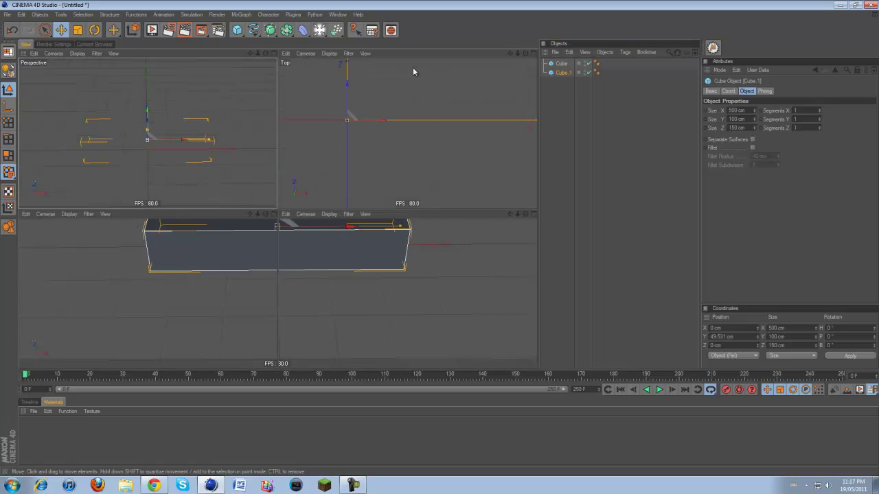
pyautogui.scroll(-5, 411, 125)
pyautogui.scroll(1, 415, 124)
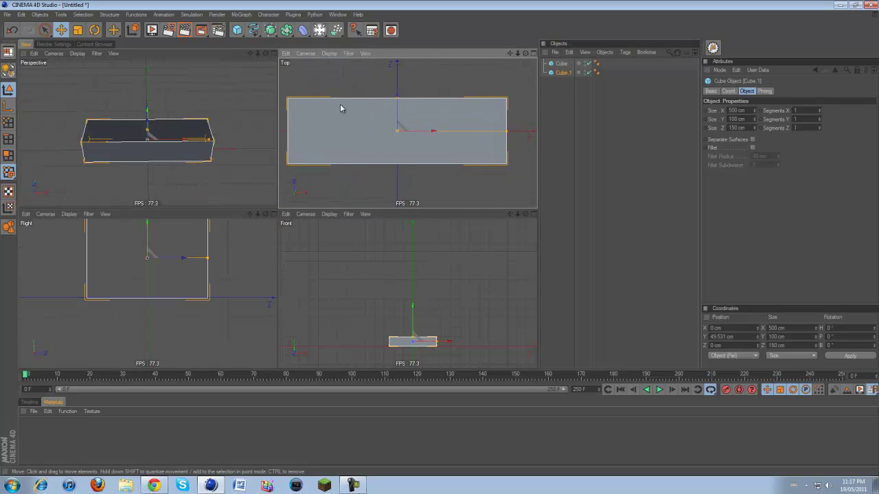
pyautogui.moveTo(511, 53); pyautogui.dragTo(517, 52)
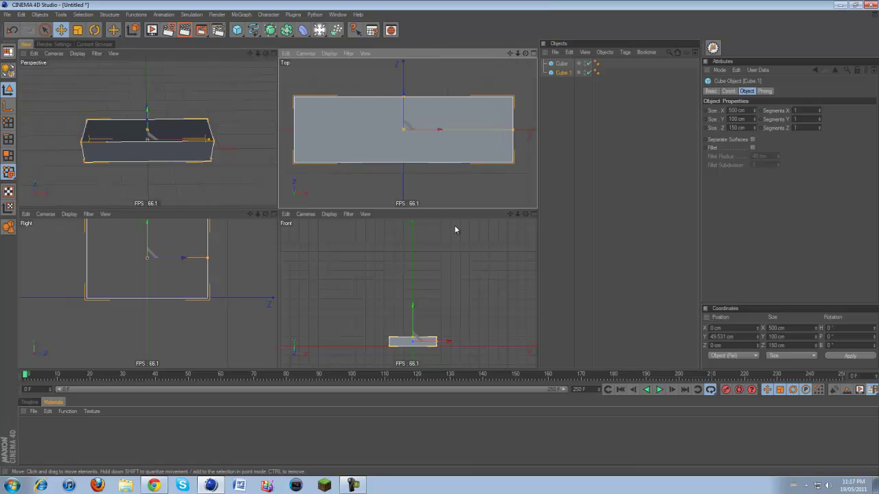
pyautogui.scroll(3, 455, 227)
pyautogui.moveTo(511, 213); pyautogui.dragTo(429, 253)
pyautogui.scroll(3, 465, 264)
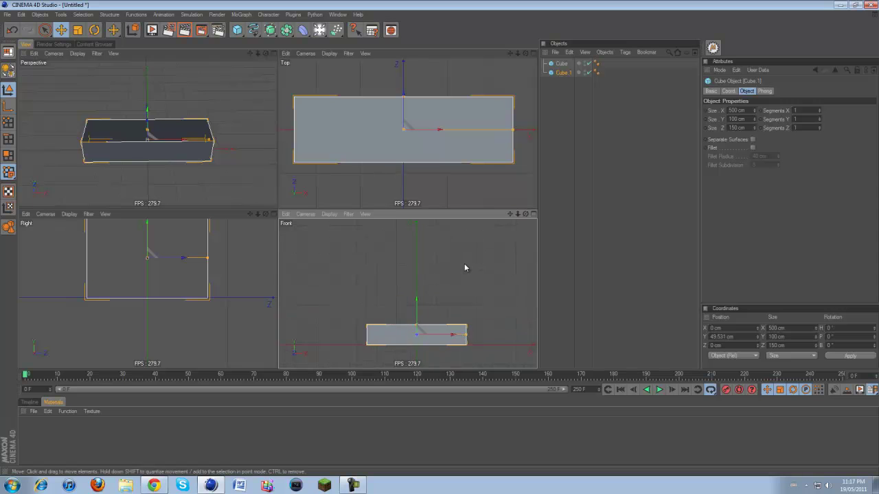
pyautogui.moveTo(509, 215)
pyautogui.mouseDown()
pyautogui.moveTo(440, 238)
pyautogui.moveTo(509, 214)
pyautogui.mouseUp()
pyautogui.scroll(3, 467, 272)
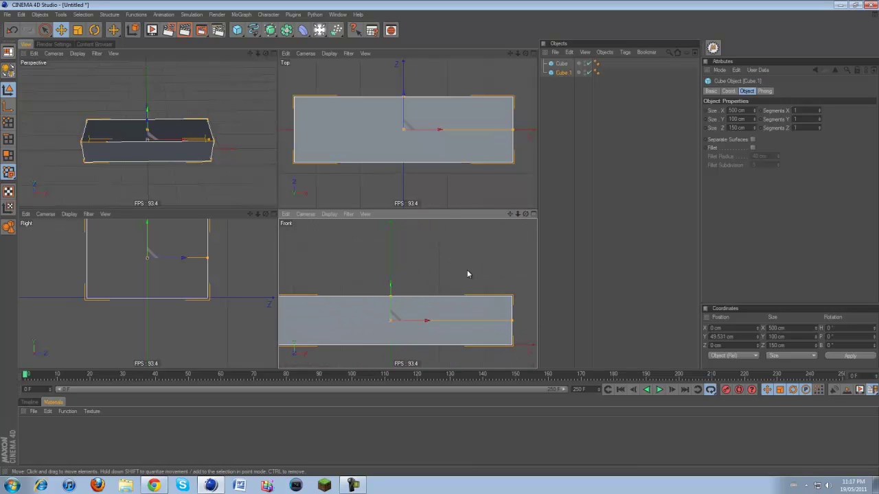
pyautogui.moveTo(510, 213); pyautogui.dragTo(441, 242)
pyautogui.moveTo(515, 308); pyautogui.dragTo(508, 308)
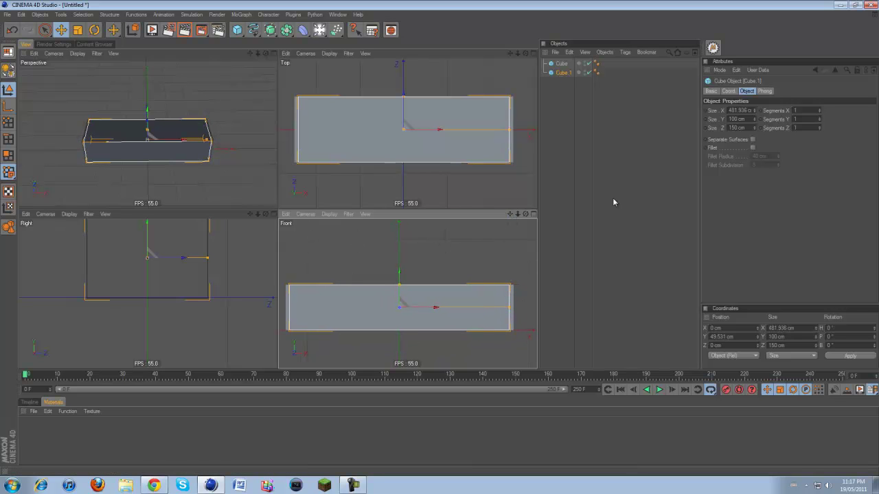
pyautogui.click(738, 112)
pyautogui.write('480')
pyautogui.press('Return')
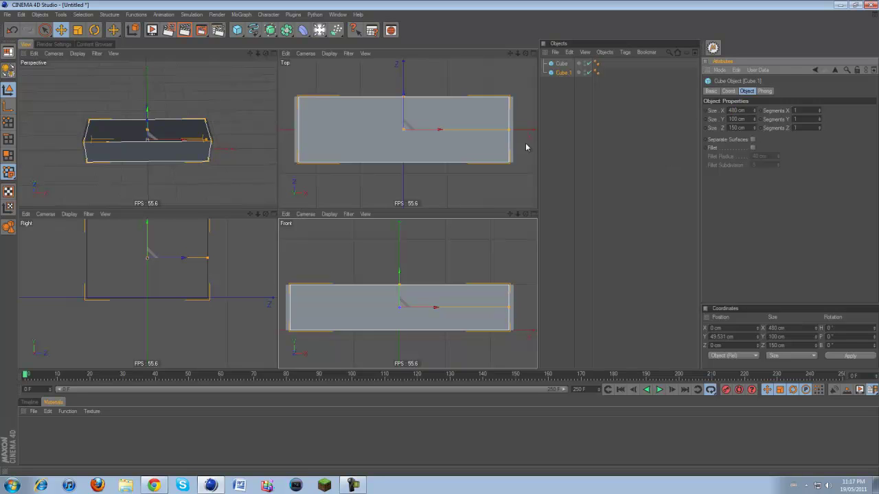
# - Set the duplicated cube's Z size to 130 cm
pyautogui.moveTo(404, 96); pyautogui.dragTo(404, 101)
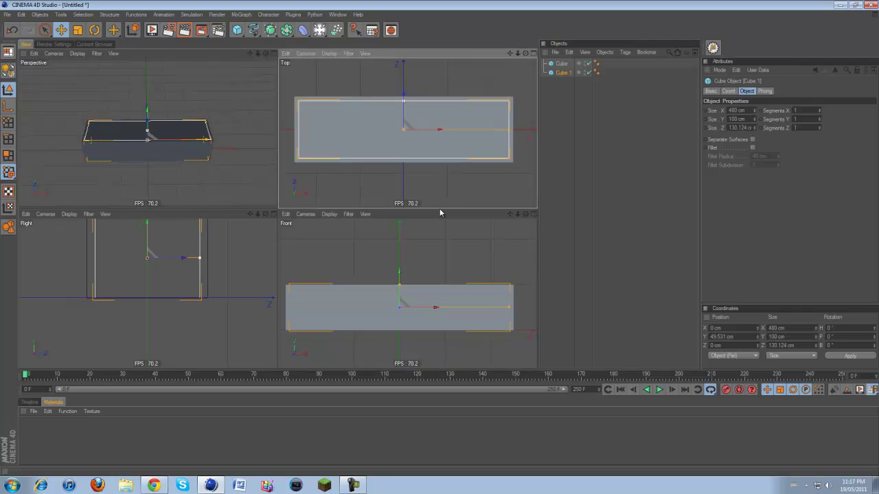
pyautogui.click(734, 128)
pyautogui.write('130')
pyautogui.press('Return')
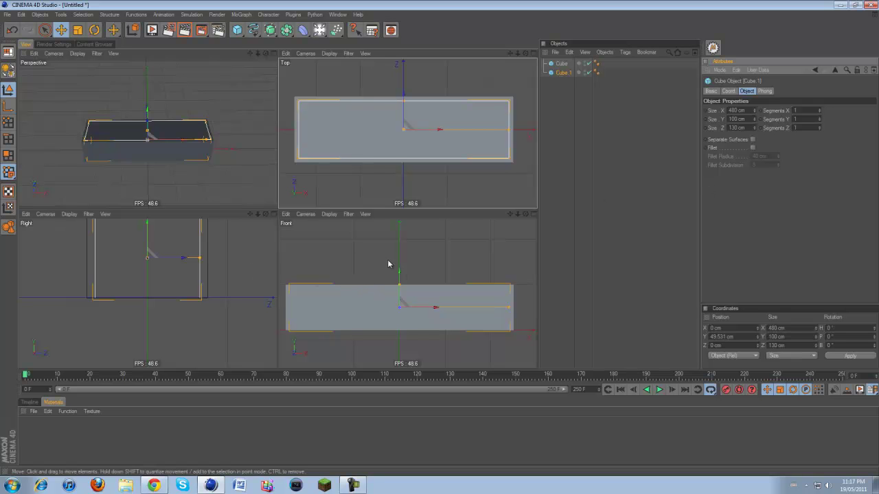
# - Raise the duplicated cube to a Y position of about 60.6 cm, leaving a floor thickness below it
pyautogui.moveTo(401, 273); pyautogui.dragTo(439, 238)
pyautogui.click(175, 287)
pyautogui.scroll(1, 176, 286)
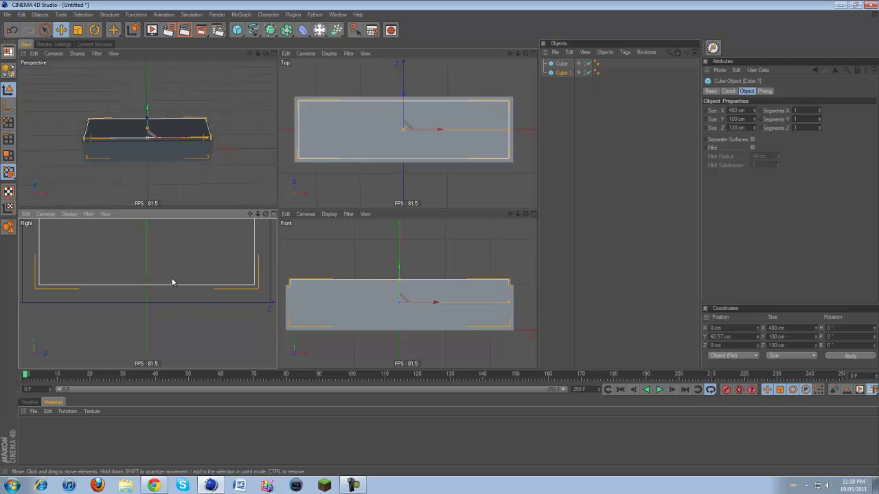
pyautogui.middleClick(171, 301)
pyautogui.scroll(2, 206, 275)
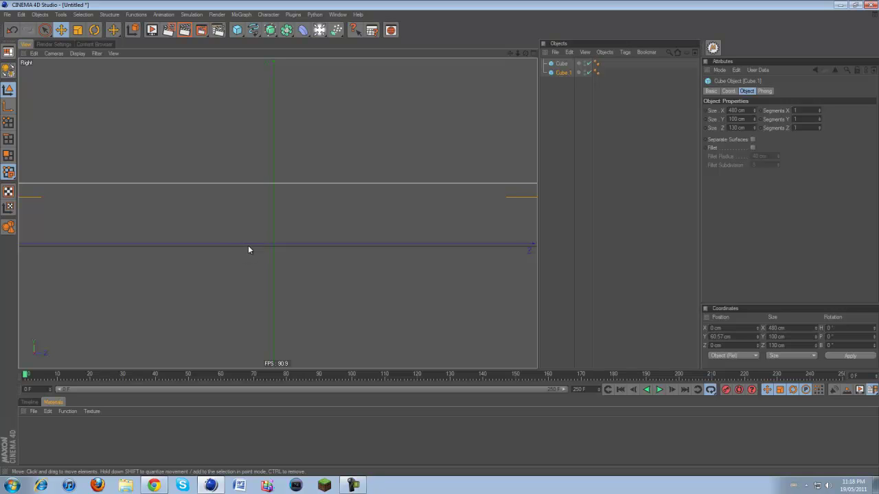
pyautogui.scroll(-5, 248, 246)
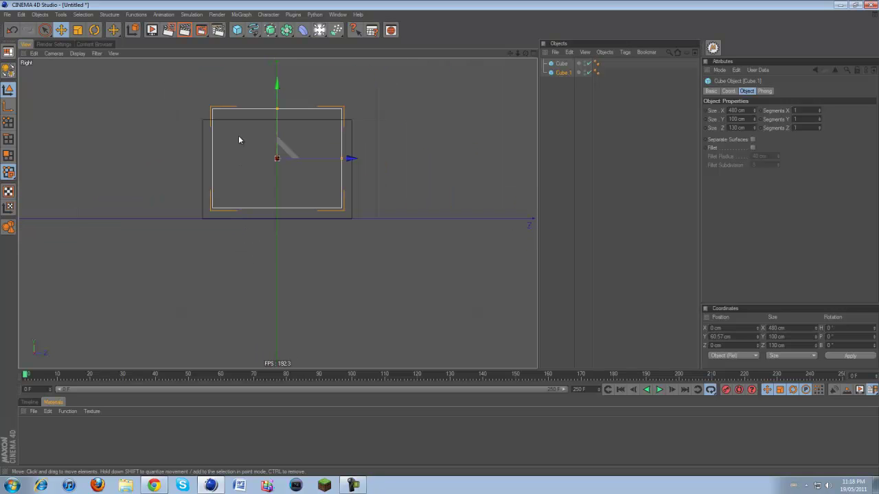
pyautogui.middleClick(396, 197)
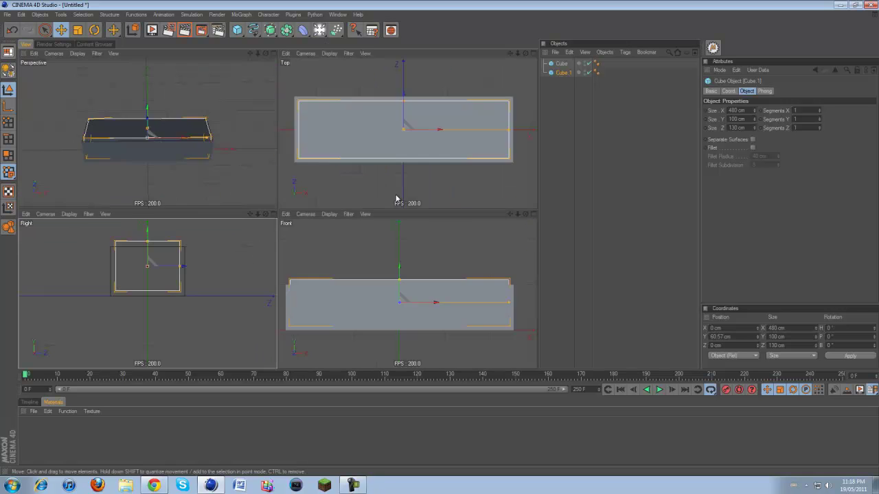
# - Add a Boole object and nest both cubes under it to subtract the smaller cube from the larger one
pyautogui.middleClick(256, 181)
pyautogui.click(286, 30)
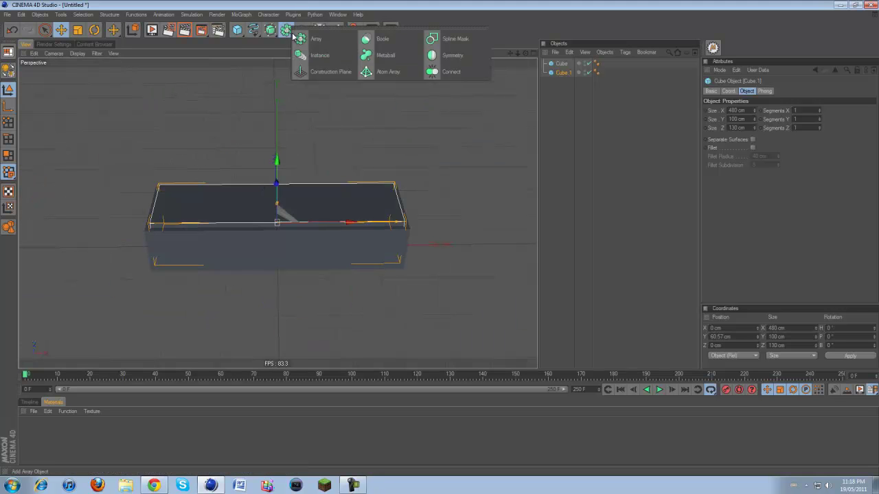
pyautogui.click(391, 43)
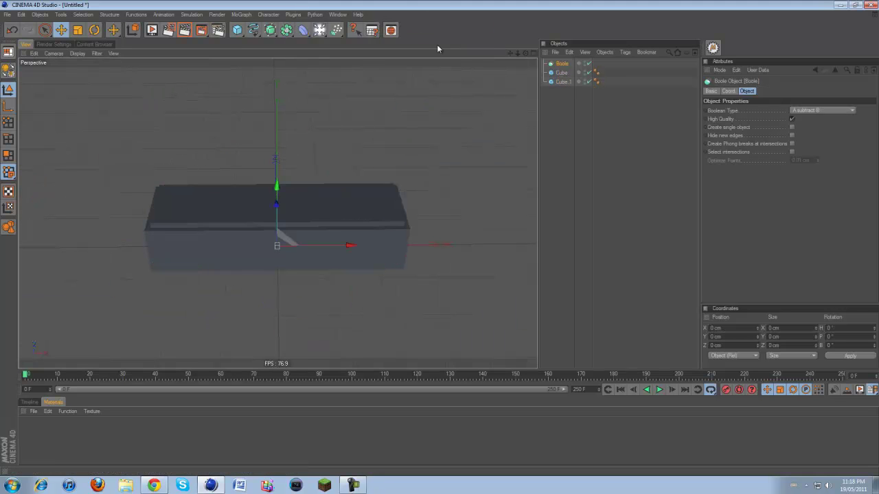
pyautogui.moveTo(603, 100); pyautogui.dragTo(560, 64)
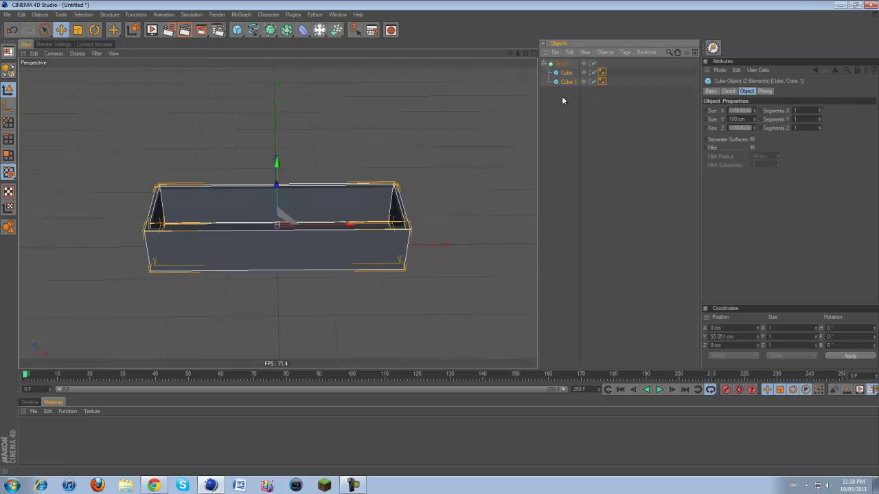
pyautogui.click(563, 98)
pyautogui.click(562, 64)
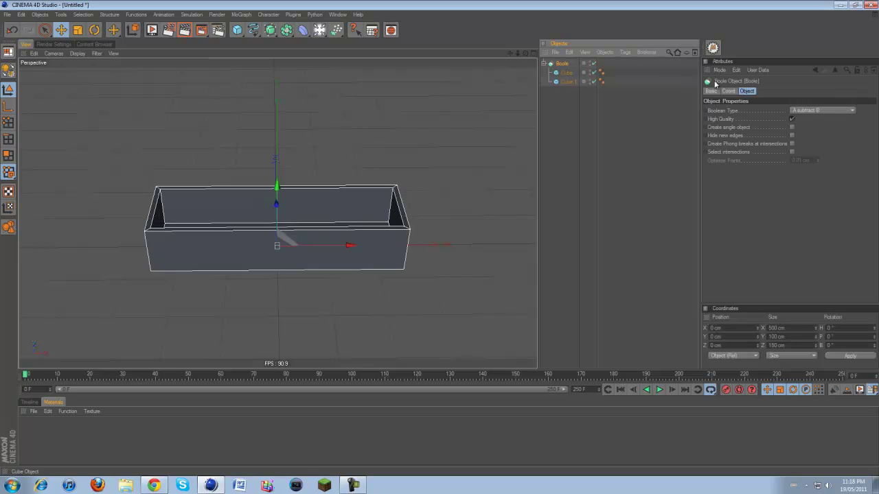
pyautogui.click(640, 211)
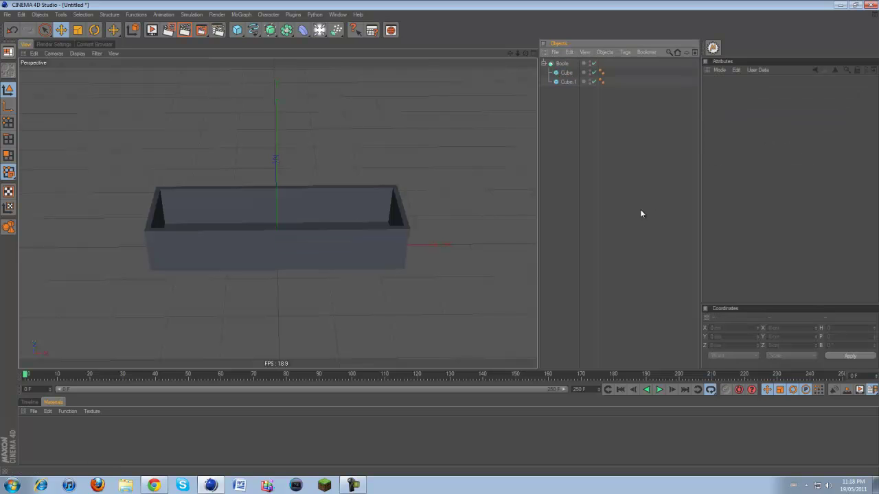
# - Try moving only the outer cube of the Boole downward along Y, and undo the move
pyautogui.click(544, 64)
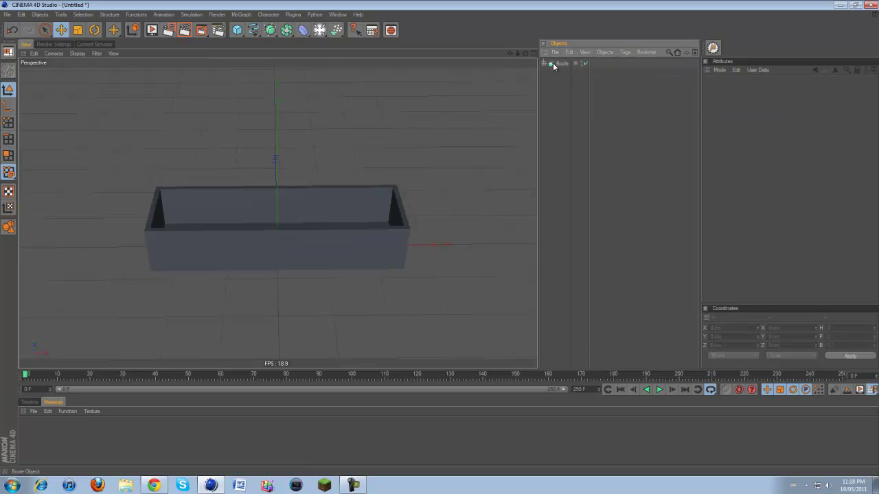
pyautogui.click(323, 235)
pyautogui.scroll(3, 323, 235)
pyautogui.moveTo(440, 237)
pyautogui.keyDown('alt'); pyautogui.mouseDown()
pyautogui.moveTo(433, 244)
pyautogui.moveTo(444, 240)
pyautogui.moveTo(431, 235)
pyautogui.moveTo(443, 239)
pyautogui.mouseUp(); pyautogui.keyUp('alt')
pyautogui.moveTo(277, 163); pyautogui.dragTo(277, 196)
pyautogui.hotkey('ctrl', 'z')
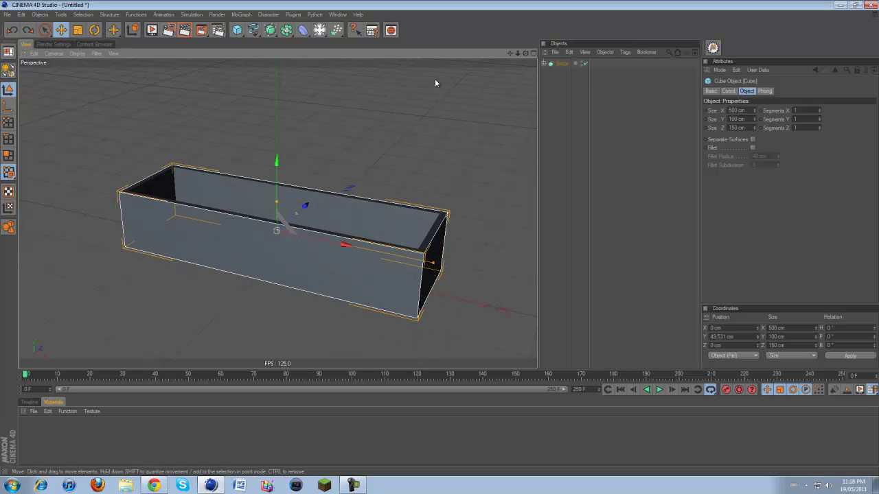
# - Try raising the subtracting inner cube to a Y position of about 101.3 cm, and undo the move
pyautogui.click(544, 64)
pyautogui.click(566, 81)
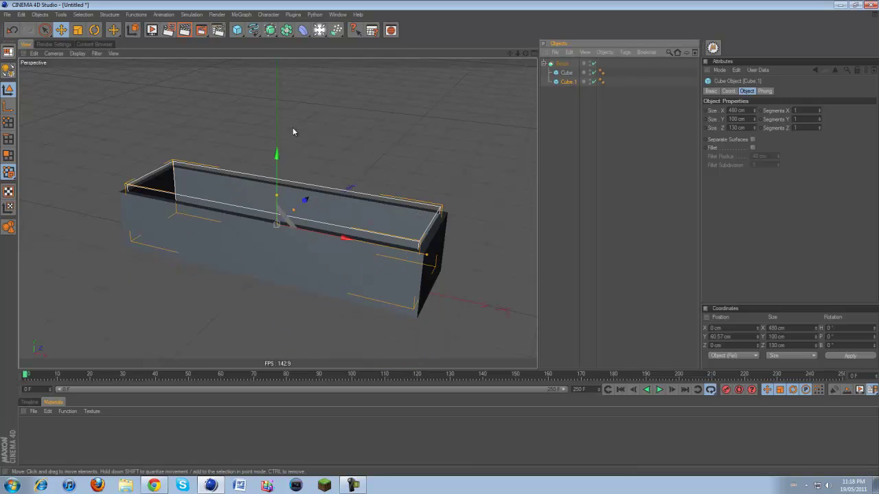
pyautogui.moveTo(277, 153); pyautogui.dragTo(277, 129)
pyautogui.moveTo(344, 213); pyautogui.dragTo(507, 243)
pyautogui.hotkey('ctrl', 'z')
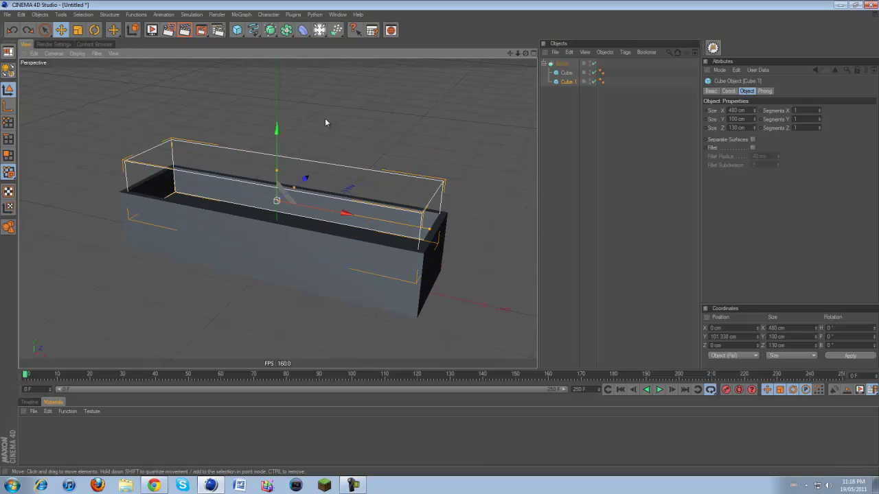
pyautogui.click(341, 125)
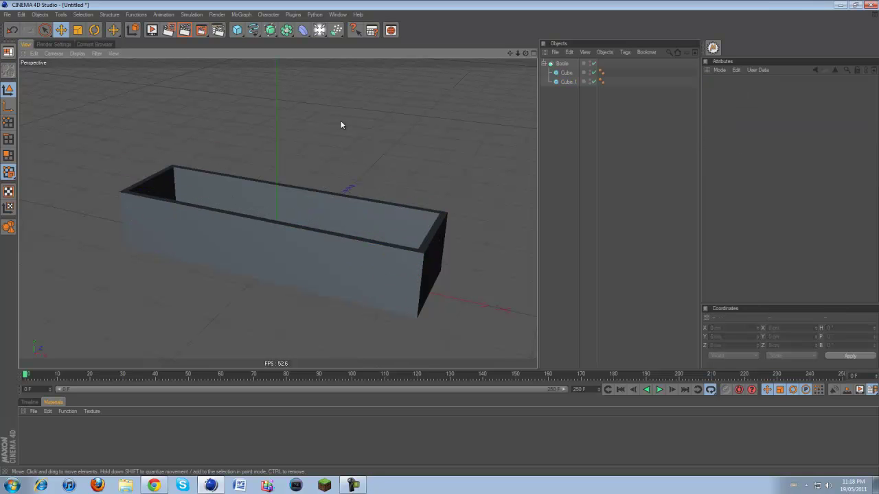
# - Collapse the Boole hierarchy, add a new cube outside it and set the cube's X size to 500 cm
pyautogui.click(547, 63)
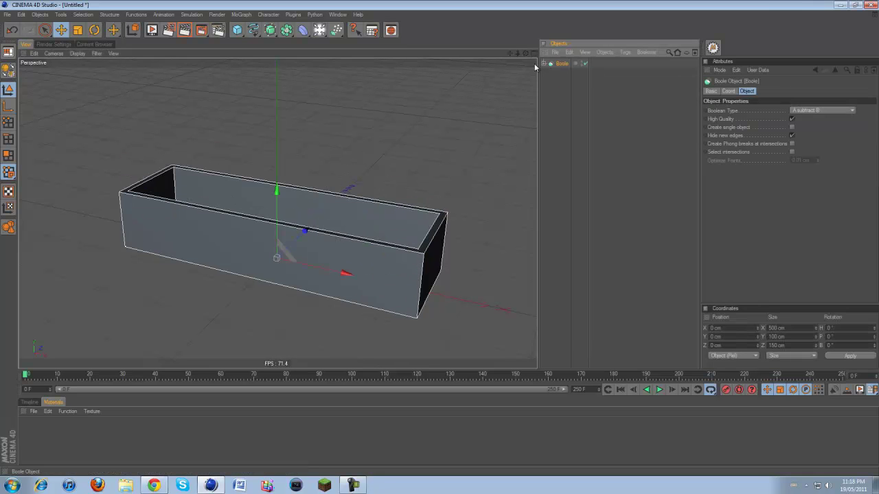
pyautogui.moveTo(526, 52); pyautogui.dragTo(437, 236)
pyautogui.moveTo(462, 234); pyautogui.dragTo(441, 240)
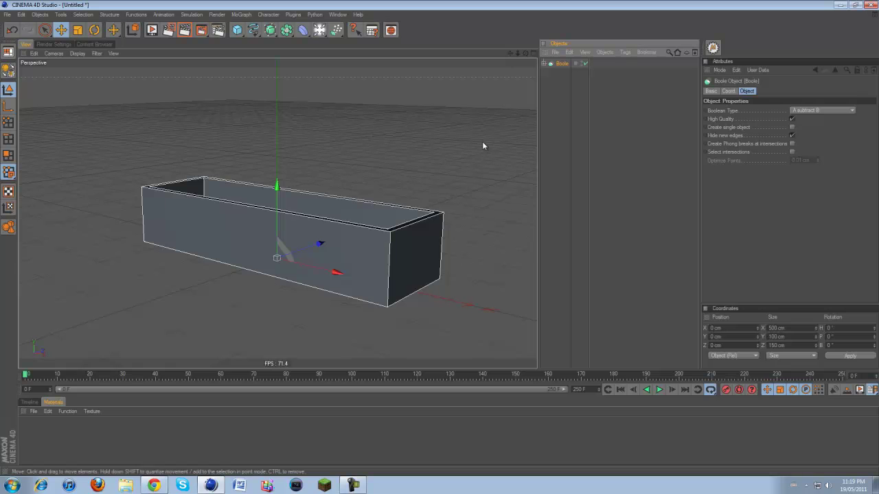
pyautogui.moveTo(521, 54); pyautogui.dragTo(439, 239)
pyautogui.click(237, 30)
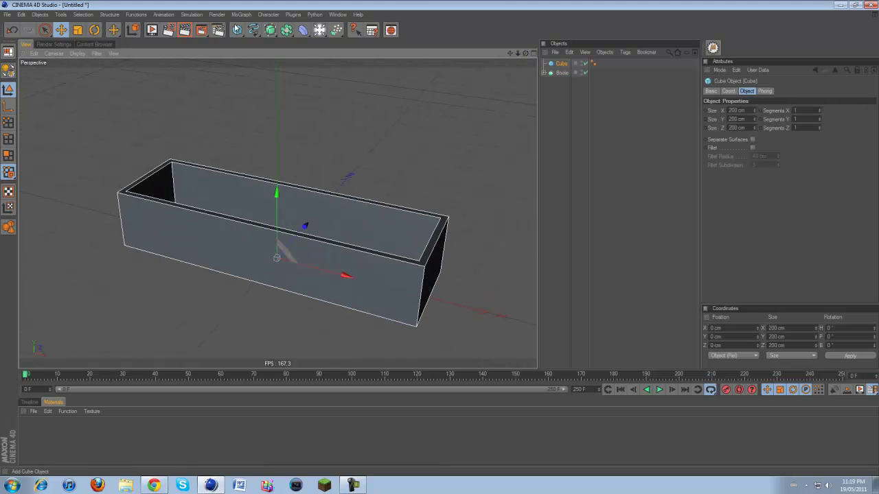
pyautogui.middleClick(339, 213)
pyautogui.moveTo(449, 131); pyautogui.dragTo(441, 212)
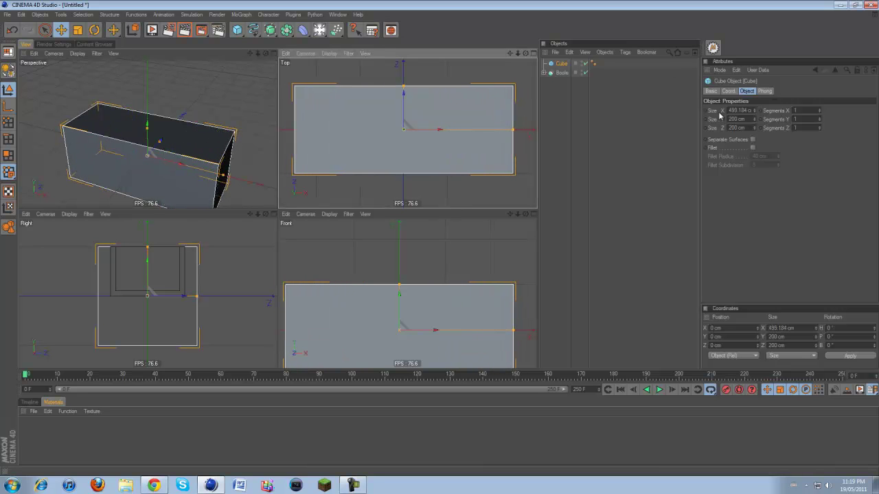
pyautogui.click(732, 111)
pyautogui.write('500')
pyautogui.press('Return')
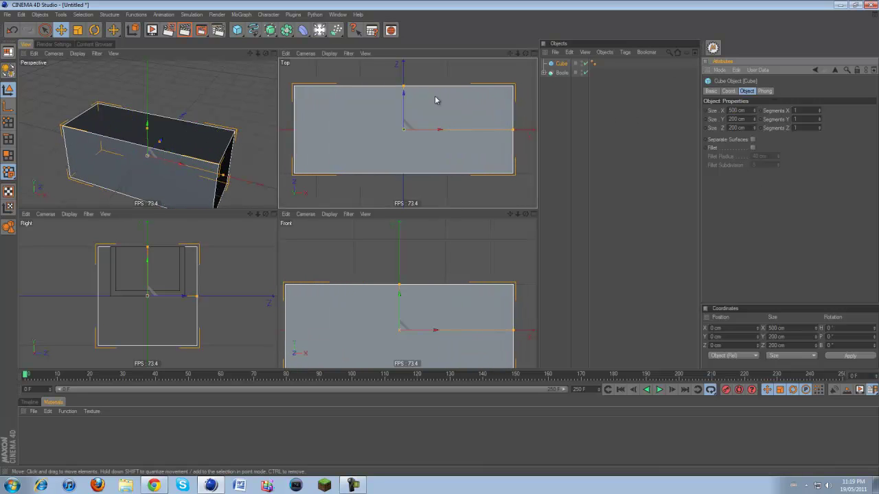
# - Set the new cube's Z size to 150 cm and its Y size to 10 cm to form a thin lid
pyautogui.moveTo(403, 87); pyautogui.dragTo(440, 209)
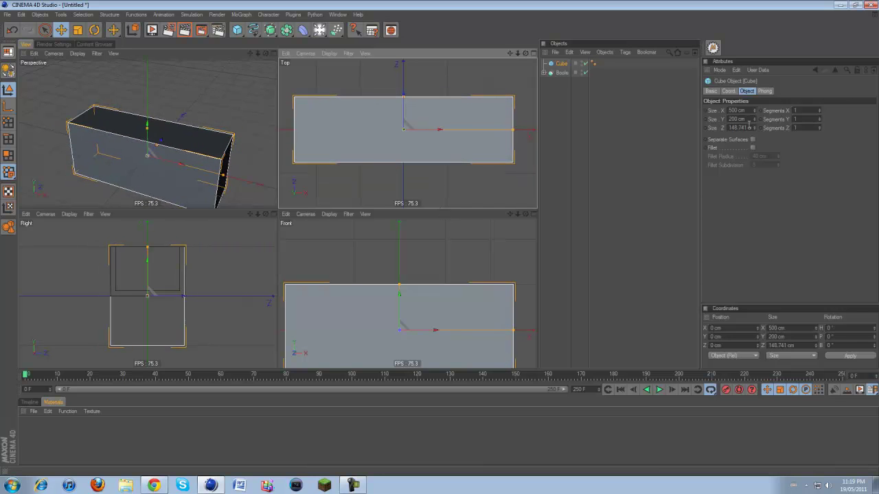
pyautogui.click(747, 127)
pyautogui.write('150')
pyautogui.press('Return')
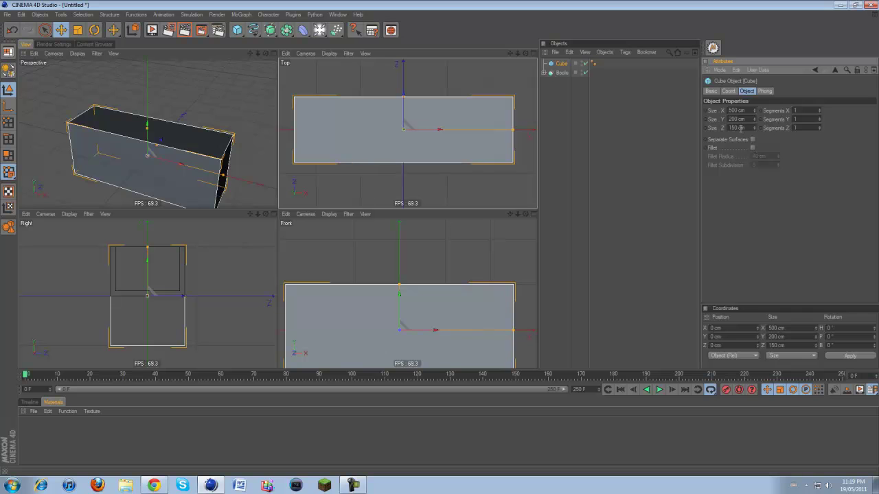
pyautogui.moveTo(756, 121); pyautogui.dragTo(756, 120)
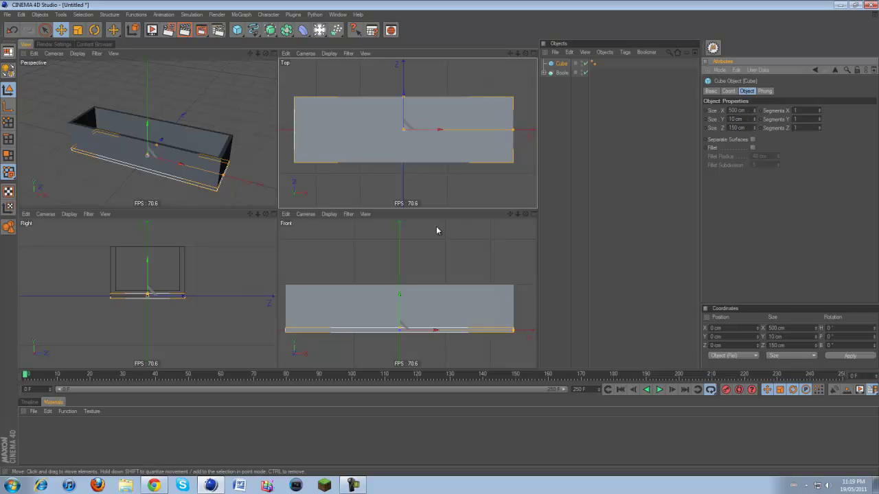
# - Raise the thin lid to the top of the box, at a Y position of about 105.4 cm
pyautogui.moveTo(400, 301); pyautogui.dragTo(439, 242)
pyautogui.middleClick(174, 143)
pyautogui.scroll(3, 219, 150)
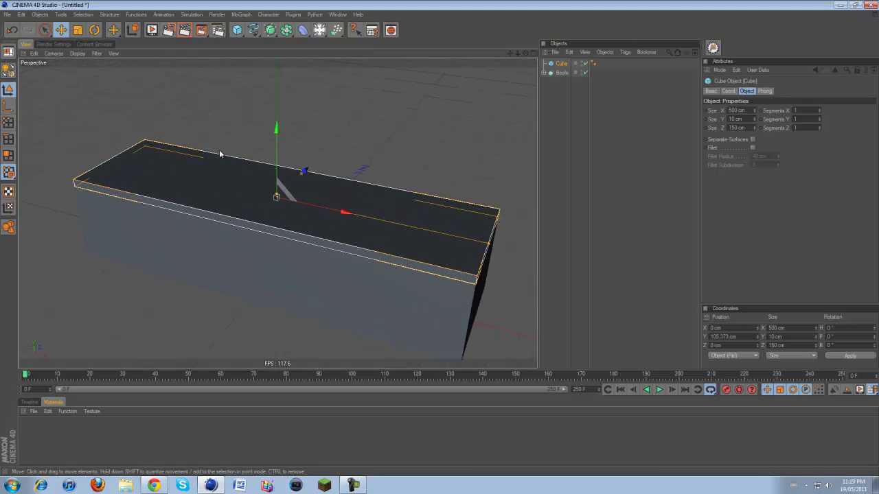
pyautogui.moveTo(432, 245)
pyautogui.keyDown('alt'); pyautogui.mouseDown()
pyautogui.moveTo(414, 236)
pyautogui.moveTo(441, 243)
pyautogui.mouseUp(); pyautogui.keyUp('alt')
# - Lower the lid slightly onto the box rim, to a Y position of about 104.5 cm
pyautogui.middleClick(287, 177)
pyautogui.middleClick(181, 222)
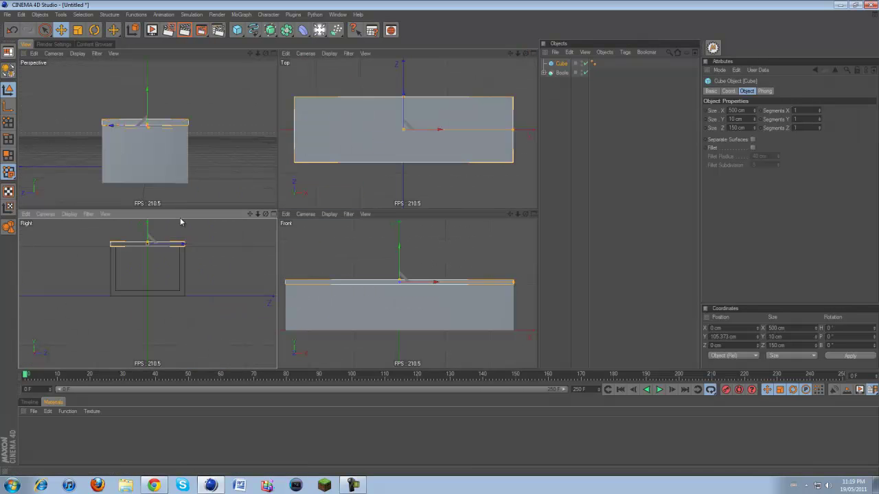
pyautogui.scroll(6, 190, 252)
pyautogui.moveTo(251, 216); pyautogui.dragTo(178, 225)
pyautogui.moveTo(277, 238); pyautogui.dragTo(277, 242)
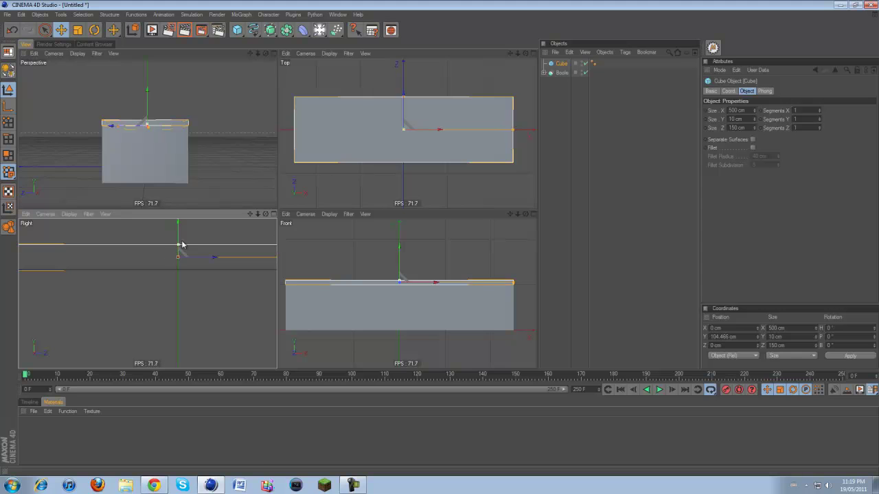
# - Try rotating the lid in pitch about its own centre, and undo the rotation
pyautogui.middleClick(171, 184)
pyautogui.moveTo(526, 54); pyautogui.dragTo(322, 87)
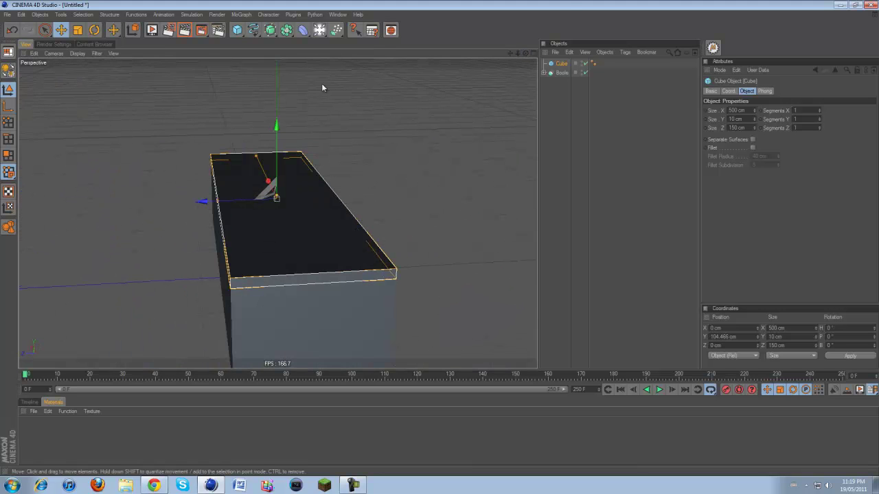
pyautogui.click(95, 30)
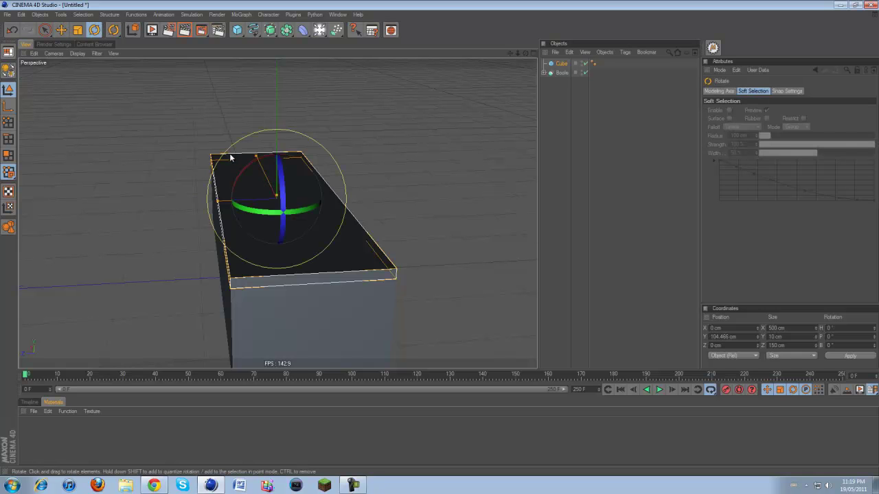
pyautogui.moveTo(255, 160); pyautogui.dragTo(350, 156)
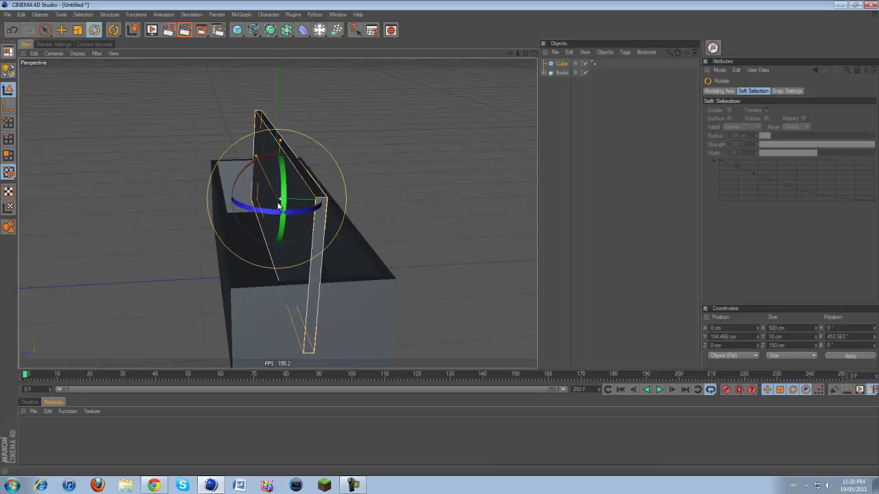
pyautogui.hotkey('ctrl', 'z')
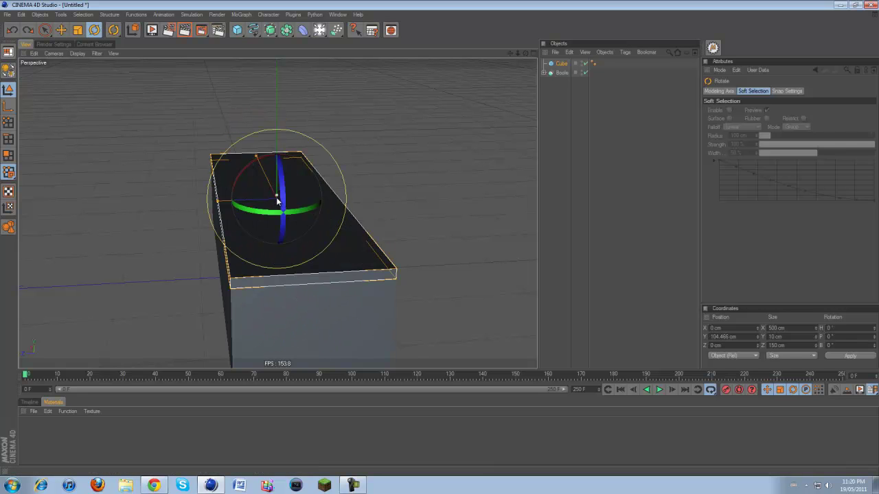
# - Convert the lid cube into an editable polygon object
pyautogui.keyDown('alt'); pyautogui.moveTo(448, 237); pyautogui.dragTo(441, 236); pyautogui.keyUp('alt')
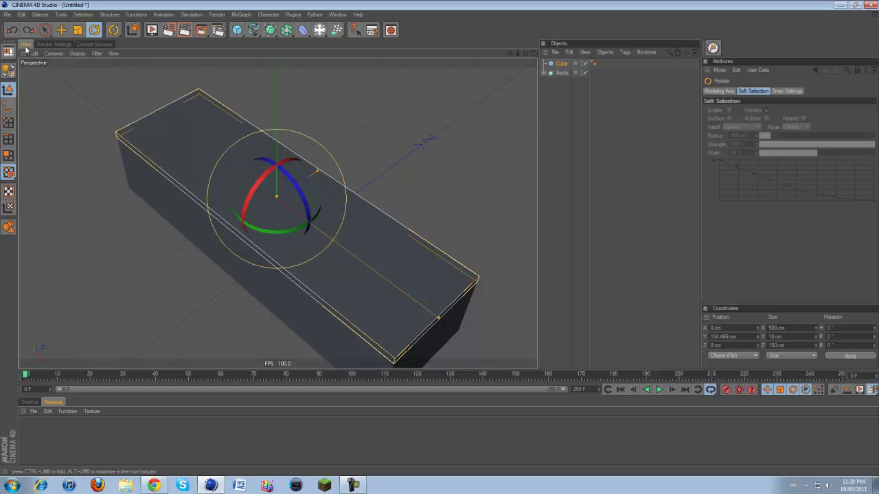
pyautogui.click(553, 65)
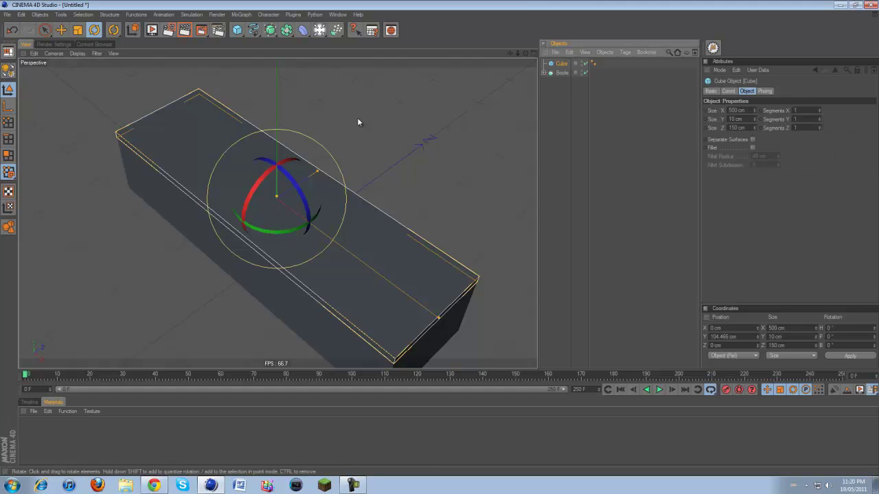
pyautogui.click(4, 69)
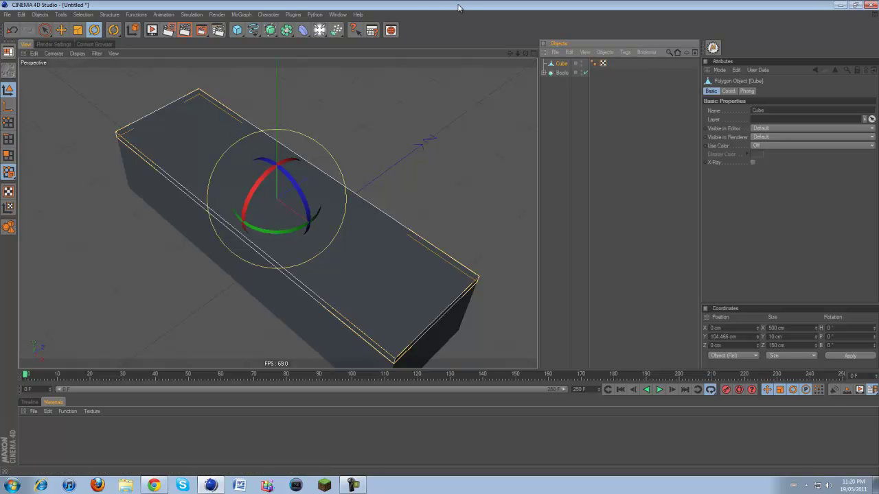
# - Move only the lid's object axis along Z to its long back edge, at about 73.5 cm
pyautogui.click(7, 109)
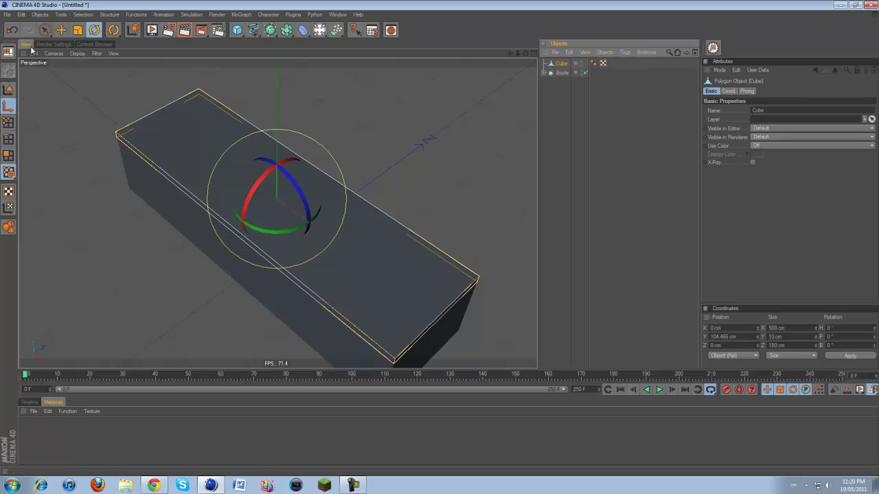
pyautogui.click(61, 31)
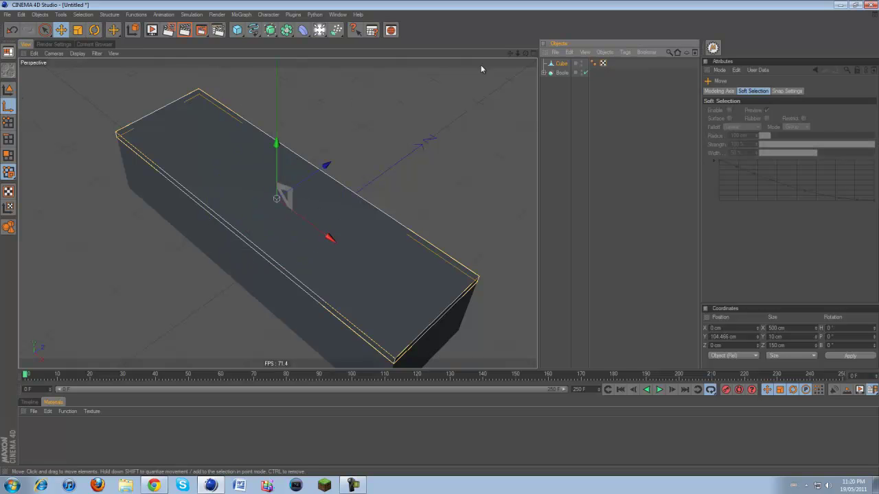
pyautogui.moveTo(526, 54); pyautogui.dragTo(439, 238)
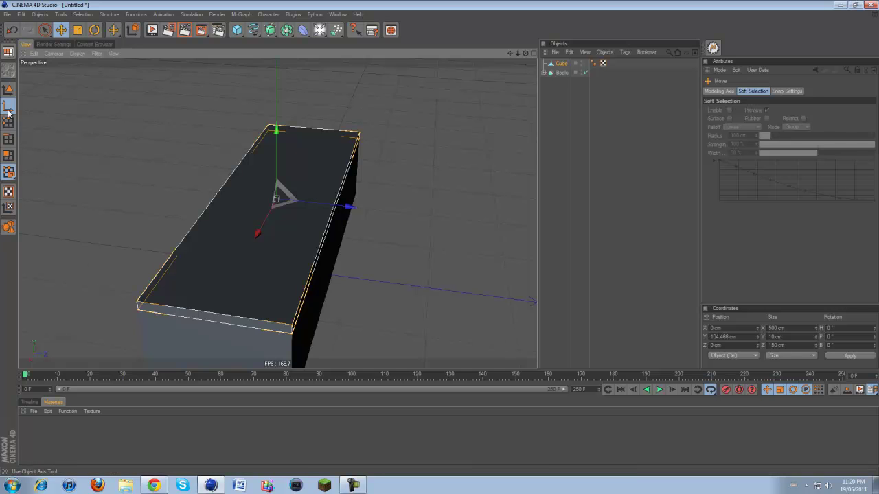
pyautogui.scroll(1, 481, 88)
pyautogui.moveTo(526, 53); pyautogui.dragTo(446, 244)
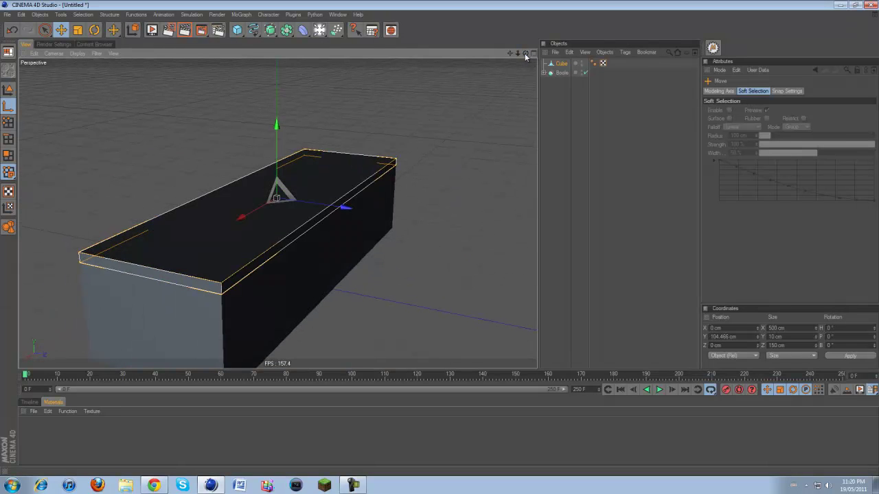
pyautogui.moveTo(346, 206); pyautogui.dragTo(403, 216)
pyautogui.middleClick(287, 223)
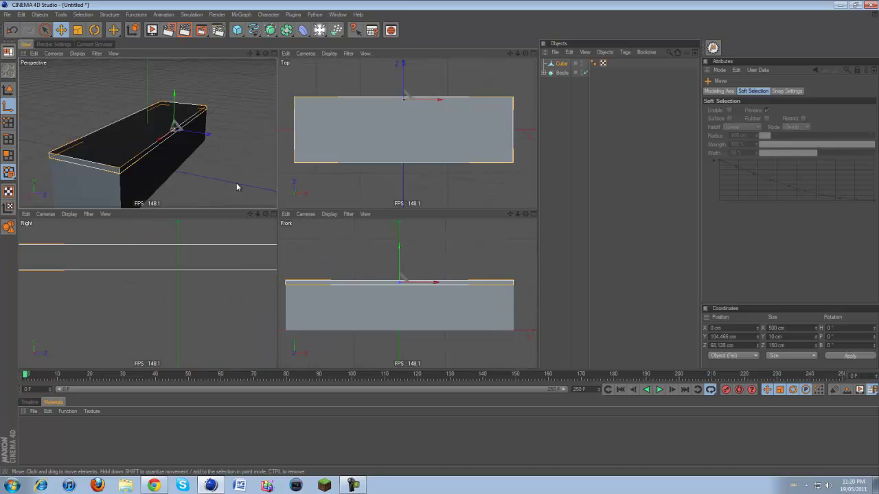
pyautogui.scroll(3, 374, 163)
pyautogui.moveTo(402, 69); pyautogui.dragTo(402, 66)
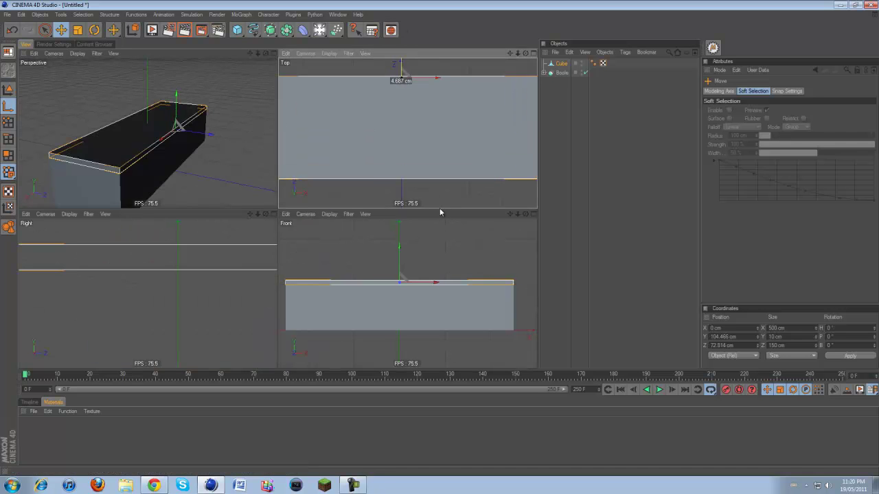
# - Return to model mode and rotate the lid open around its back edge to a pitch of about -20.7°
pyautogui.middleClick(219, 165)
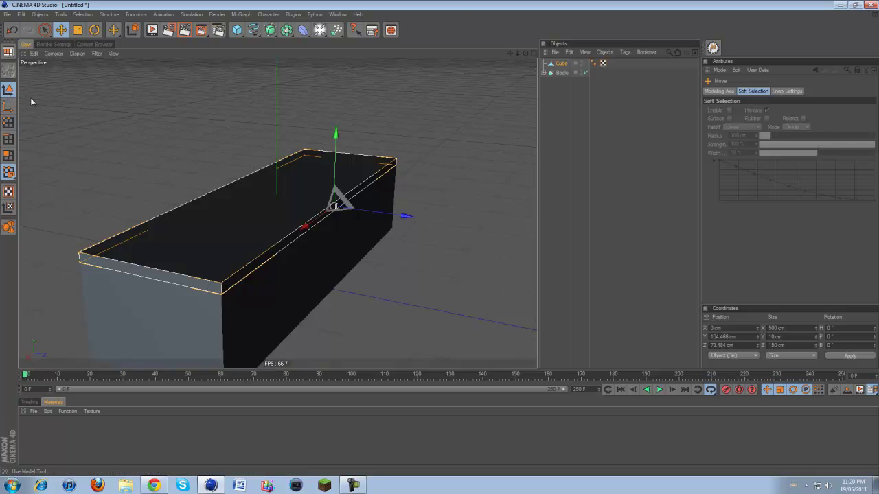
pyautogui.moveTo(525, 53); pyautogui.dragTo(466, 105)
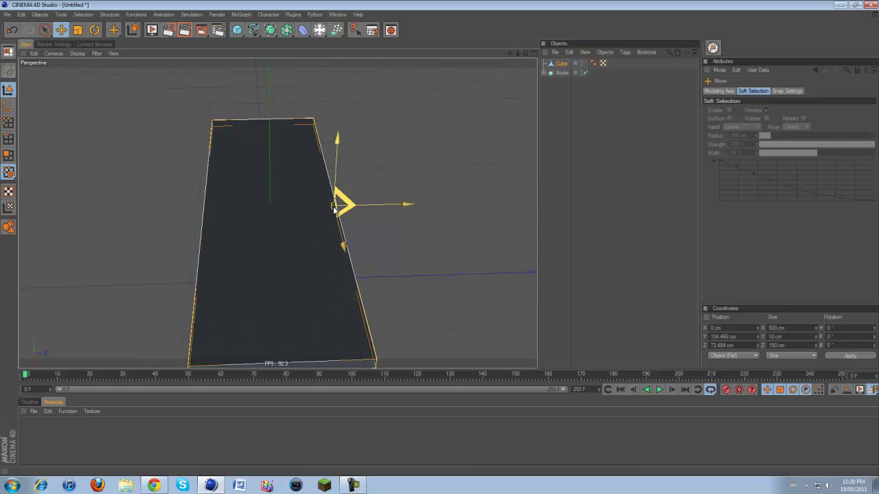
pyautogui.click(95, 31)
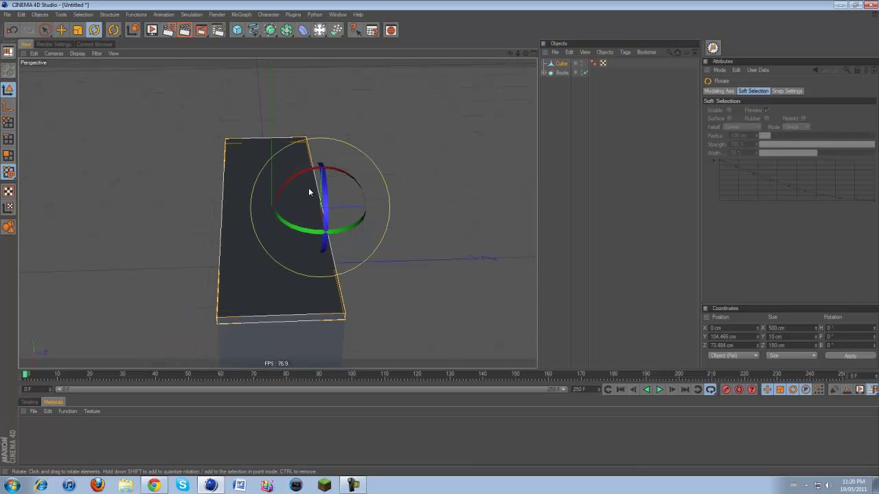
pyautogui.moveTo(297, 177)
pyautogui.mouseDown()
pyautogui.moveTo(350, 164)
pyautogui.moveTo(336, 190)
pyautogui.moveTo(341, 172)
pyautogui.moveTo(321, 178)
pyautogui.moveTo(331, 185)
pyautogui.moveTo(337, 177)
pyautogui.moveTo(308, 185)
pyautogui.mouseUp()
pyautogui.hotkey('ctrl', 'z')
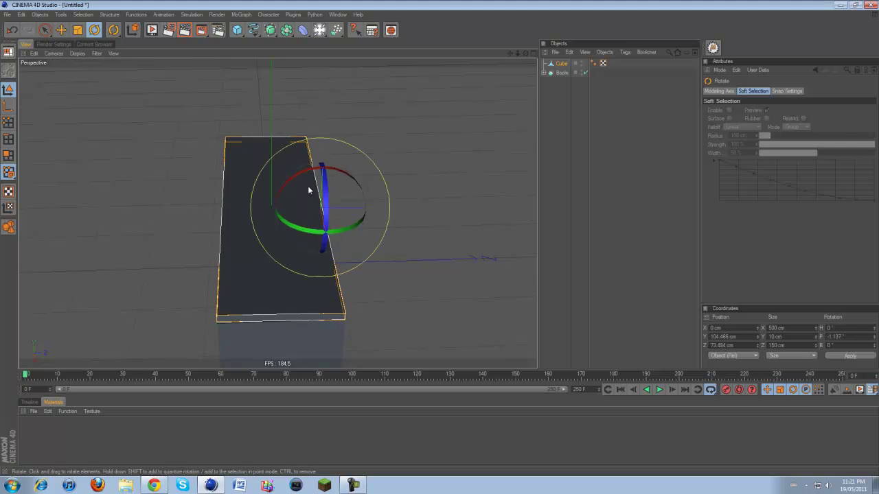
pyautogui.moveTo(524, 55); pyautogui.dragTo(460, 223)
pyautogui.moveTo(297, 184); pyautogui.dragTo(313, 172)
pyautogui.click(380, 139)
pyautogui.moveTo(440, 242)
pyautogui.keyDown('alt'); pyautogui.mouseDown()
pyautogui.moveTo(455, 247)
pyautogui.moveTo(441, 242)
pyautogui.mouseUp(); pyautogui.keyUp('alt')
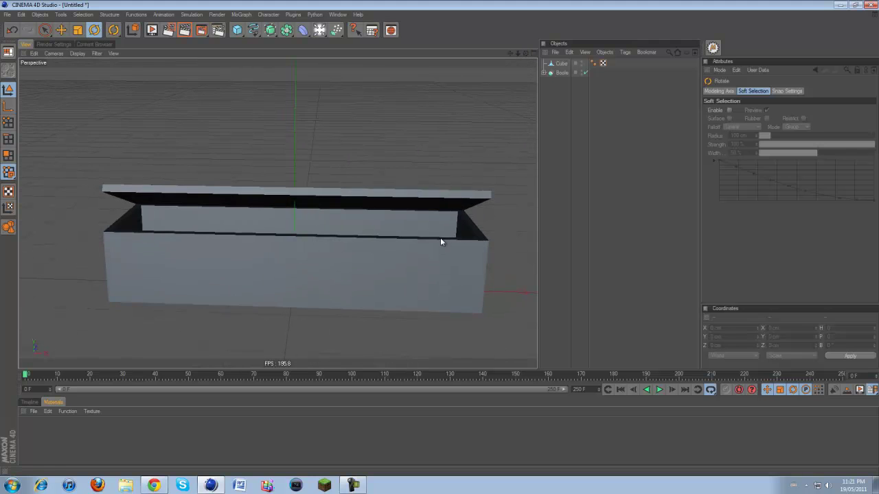
pyautogui.click(443, 199)
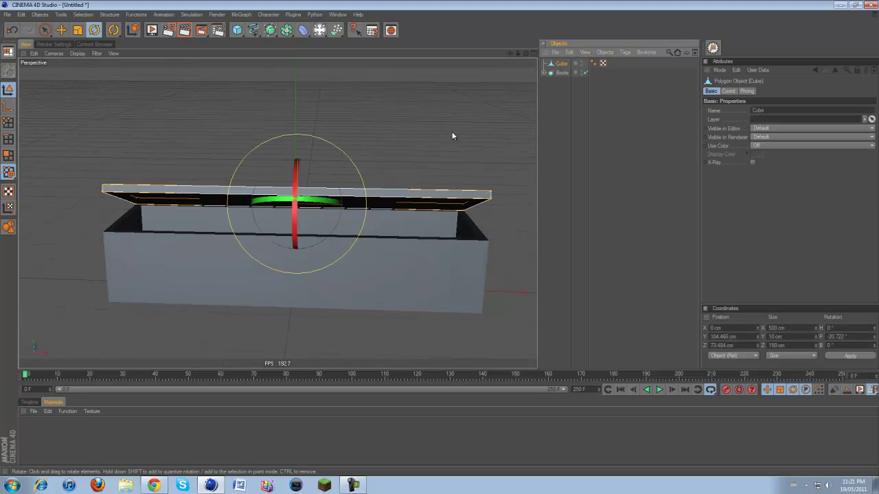
# - Close the lid by resetting its pitch rotation to 0°
pyautogui.click(845, 336)
pyautogui.click(846, 357)
pyautogui.click(499, 160)
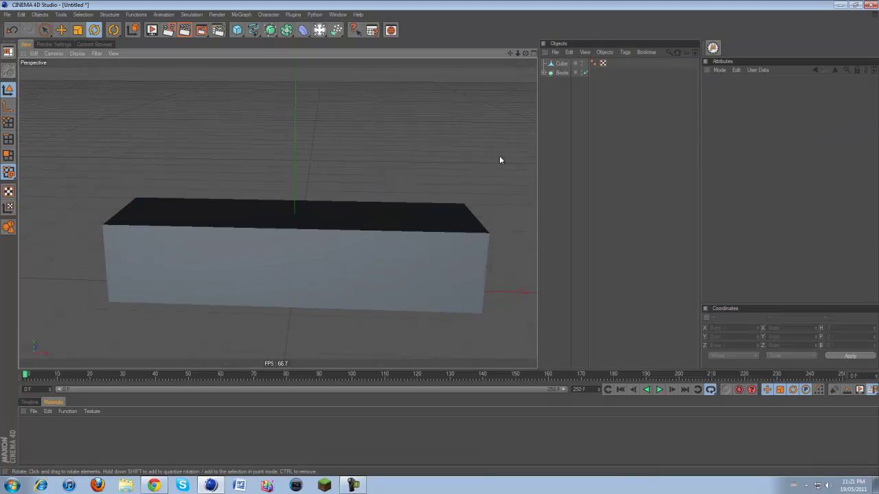
pyautogui.moveTo(526, 54); pyautogui.dragTo(440, 238)
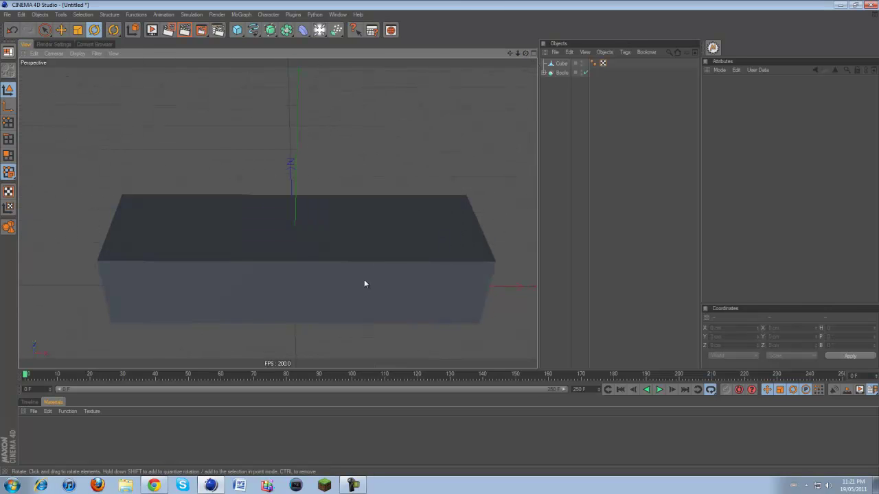
pyautogui.click(326, 241)
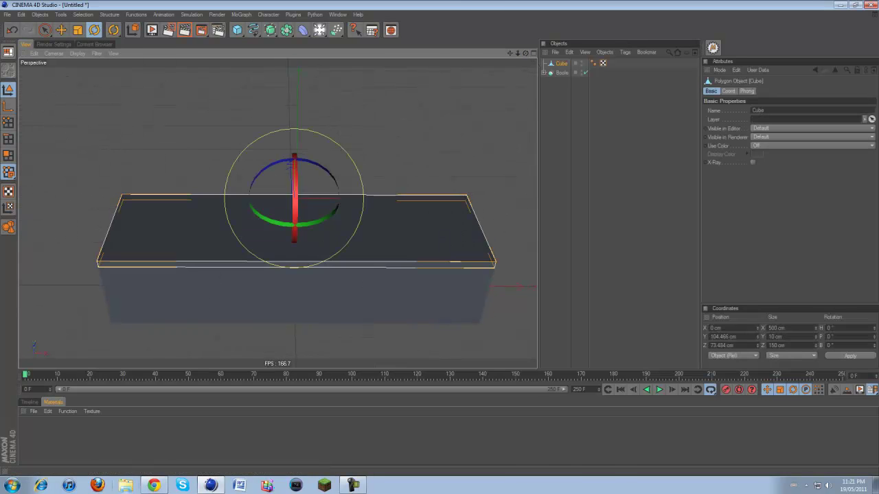
# - Switch to Chrome and open Google Images in a new tab
pyautogui.click(153, 486)
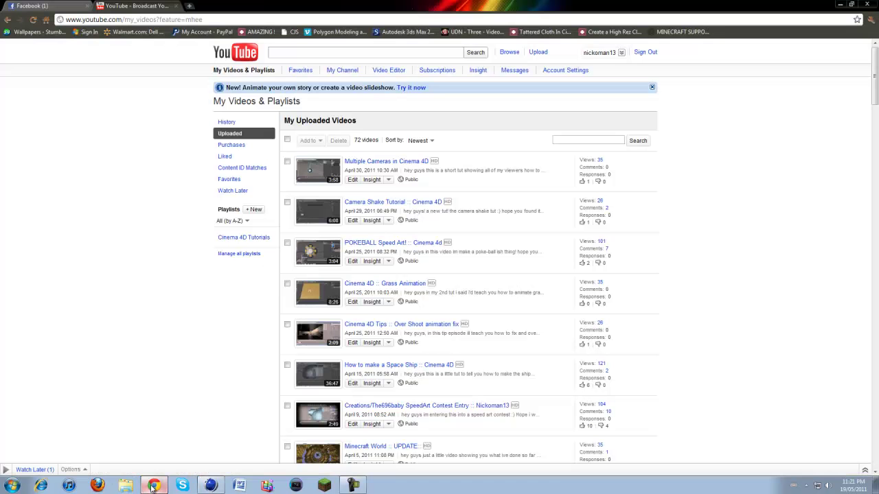
pyautogui.click(190, 6)
pyautogui.write('www.google.ca')
pyautogui.press('Return')
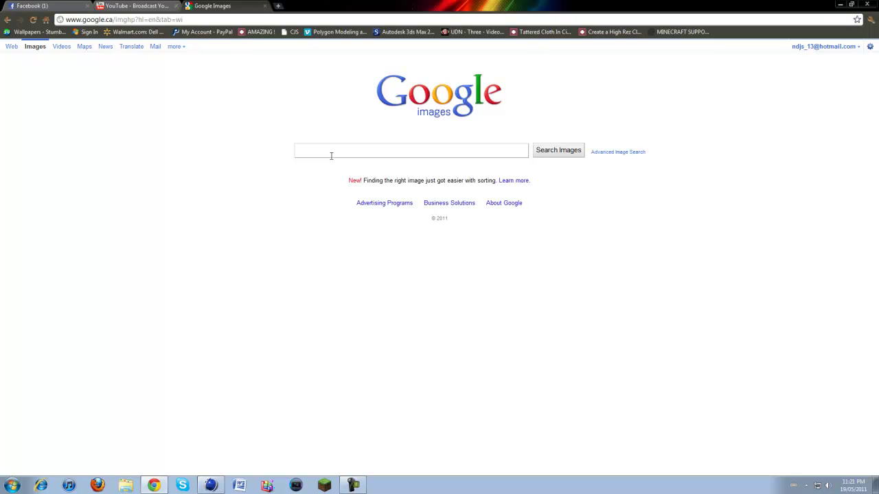
# - Search Google Images for "mystery box zombies"
pyautogui.write('myserty')
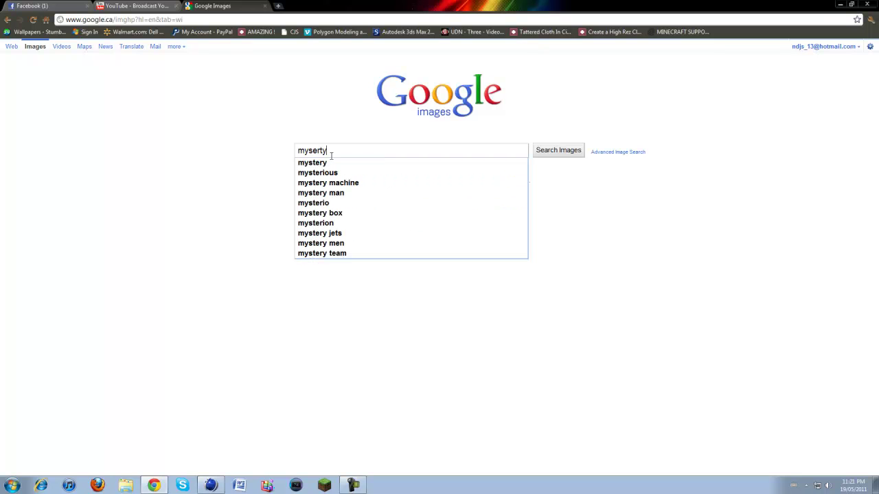
pyautogui.press('Down')
pyautogui.press('Down')
pyautogui.press('Down')
pyautogui.press('Down')
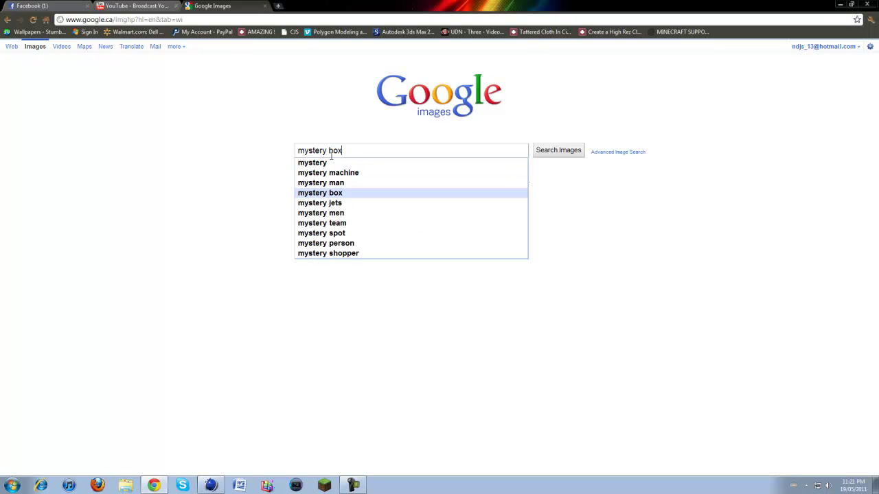
pyautogui.write('zombies')
pyautogui.press('Return')
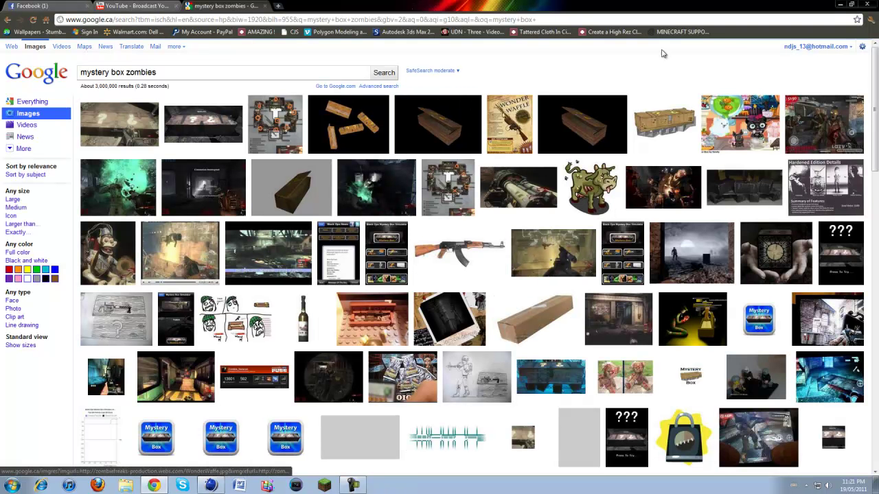
# - Open the nazizombies wiki picture of the closed Mystery Box with question marks as a modelling reference
pyautogui.moveTo(658, 119)
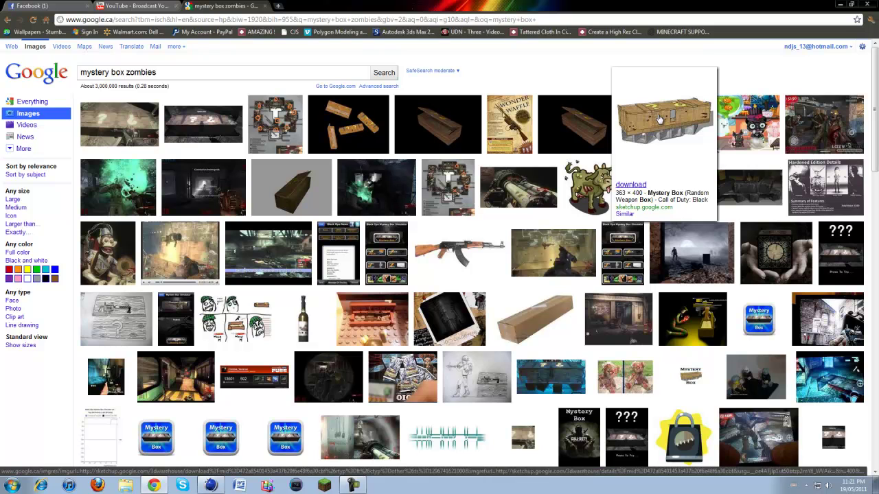
pyautogui.moveTo(197, 138)
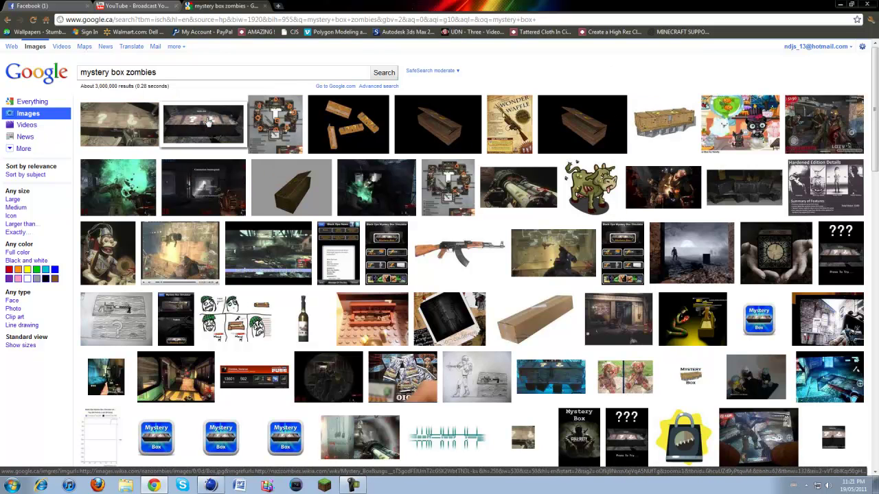
pyautogui.click(220, 131)
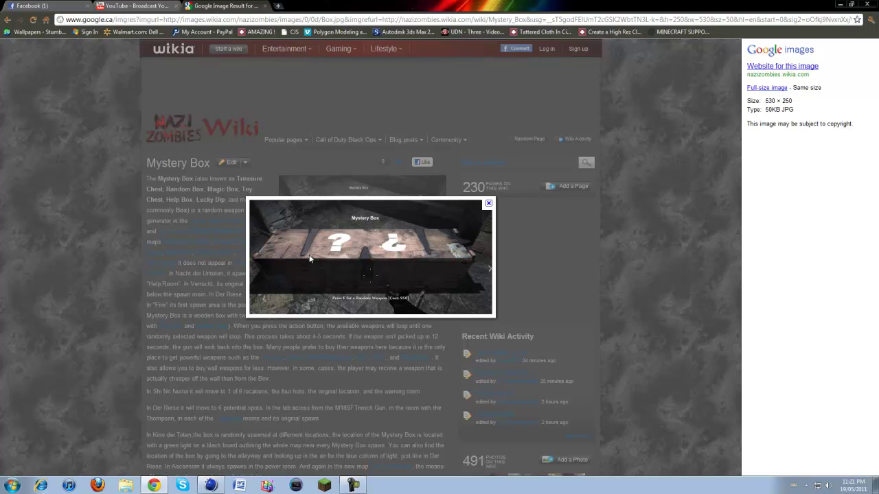
# - Switch to Cinema 4D, add a cube primitive and raise it along Y to about 120.9 cm
pyautogui.click(211, 486)
pyautogui.click(278, 76)
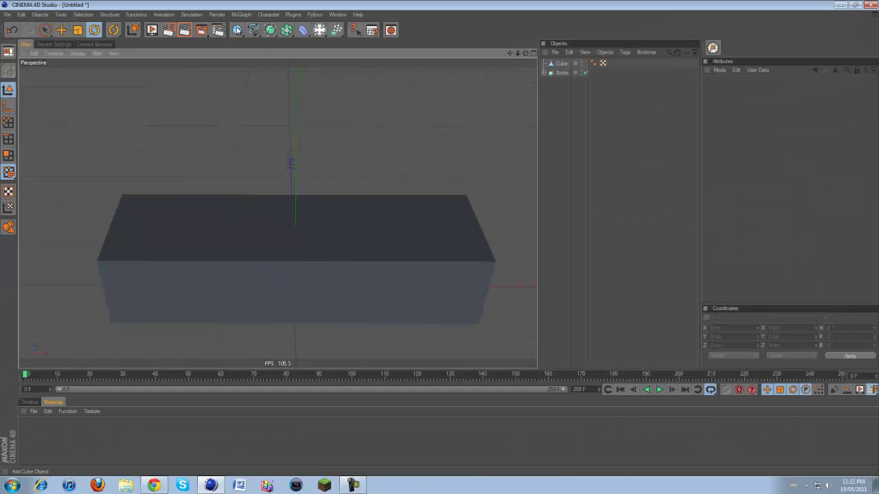
pyautogui.click(236, 30)
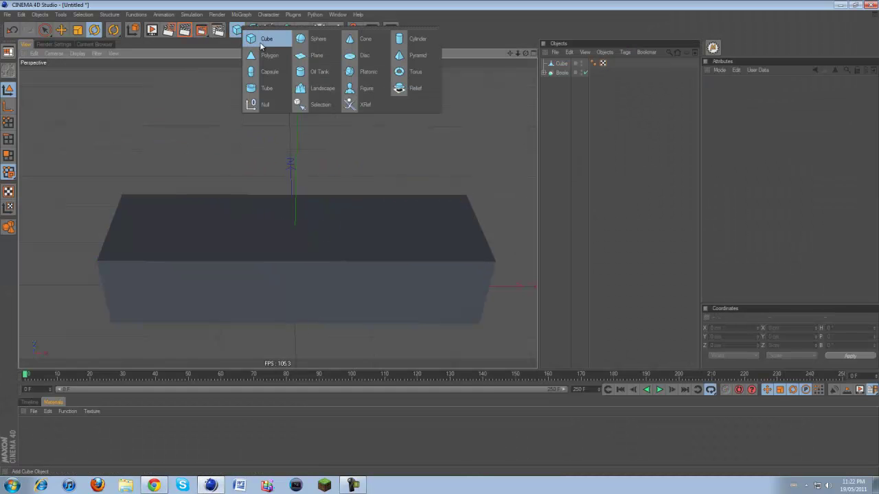
pyautogui.click(256, 41)
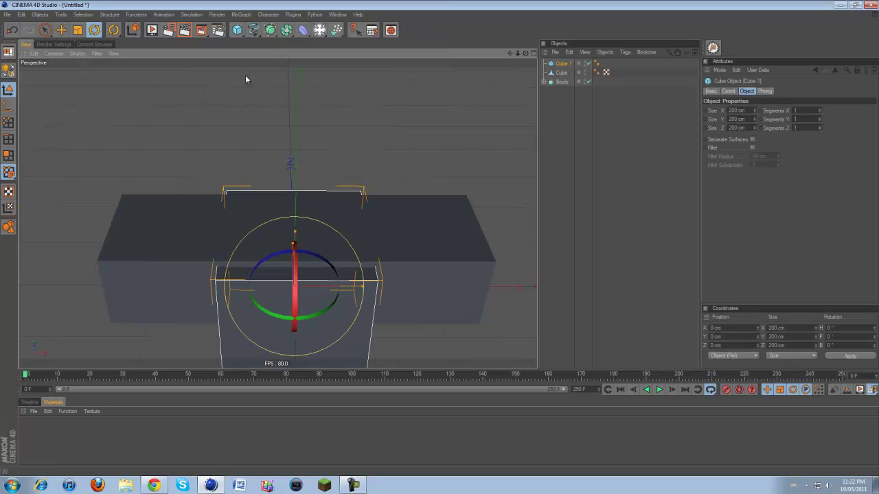
pyautogui.click(8, 69)
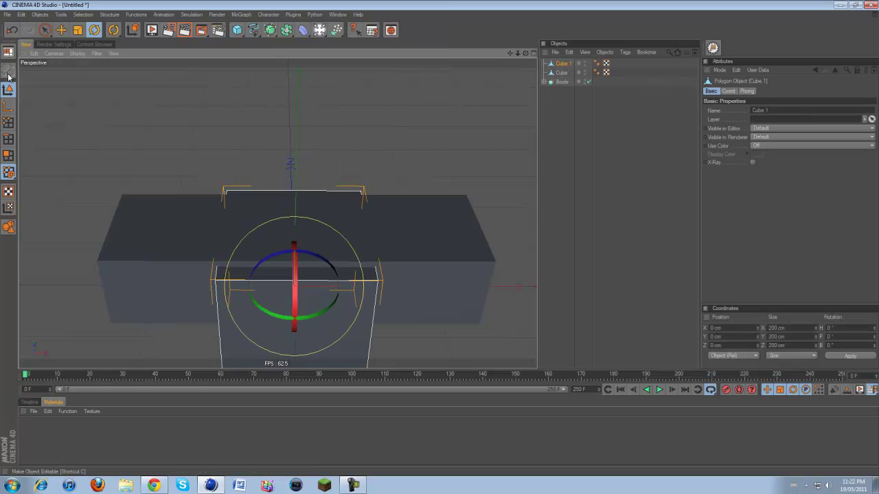
pyautogui.hotkey('ctrl', 'z')
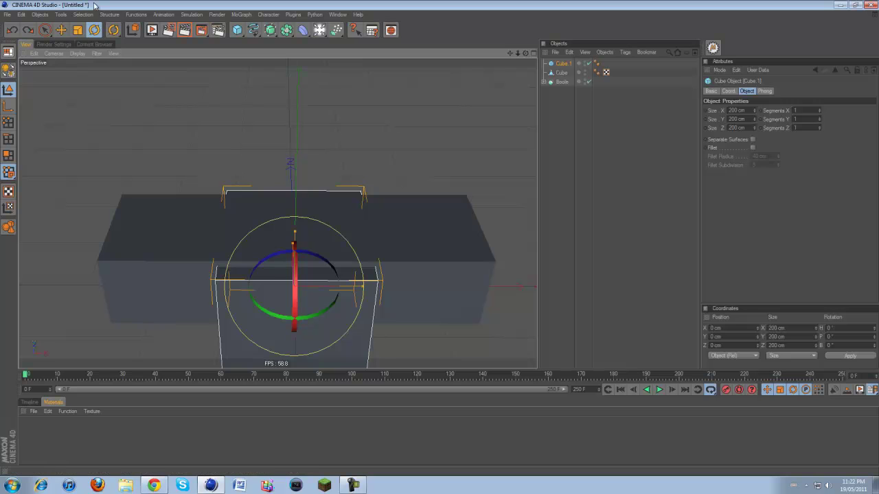
pyautogui.press('e')
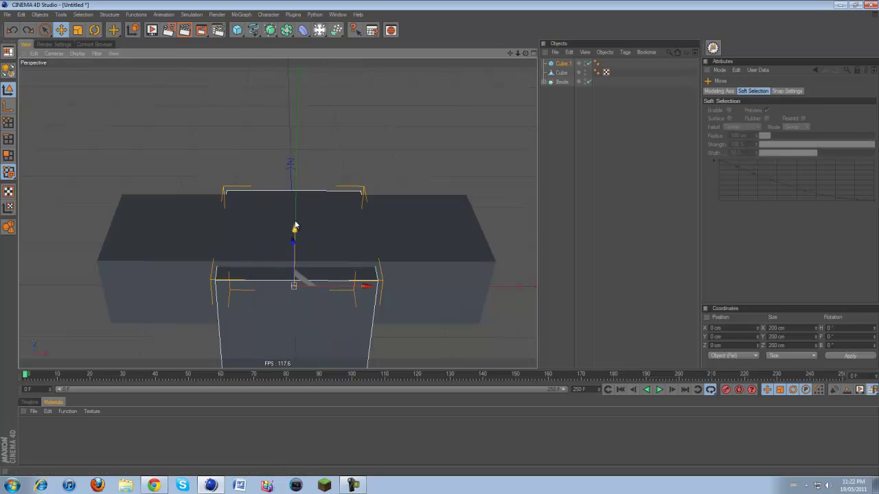
pyautogui.moveTo(294, 226); pyautogui.dragTo(296, 150)
# - In the top view, narrow the new cube to a strip with an X size of 20 cm
pyautogui.middleClick(440, 238)
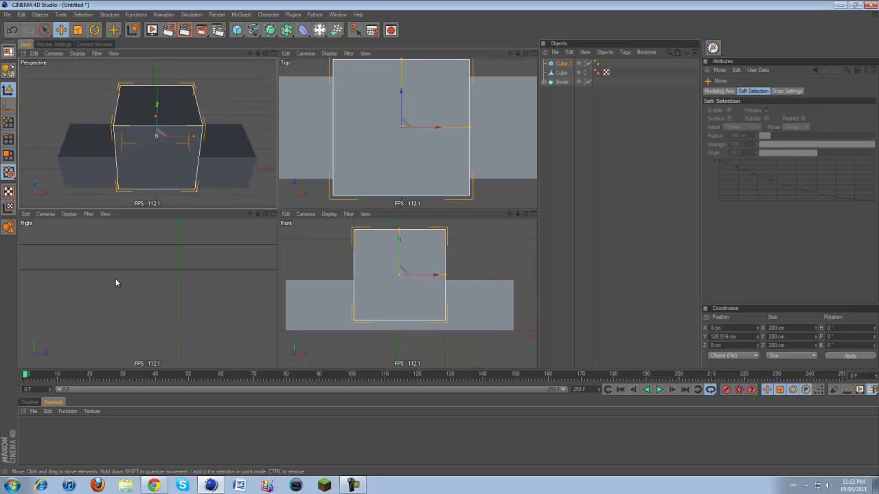
pyautogui.scroll(-3, 403, 143)
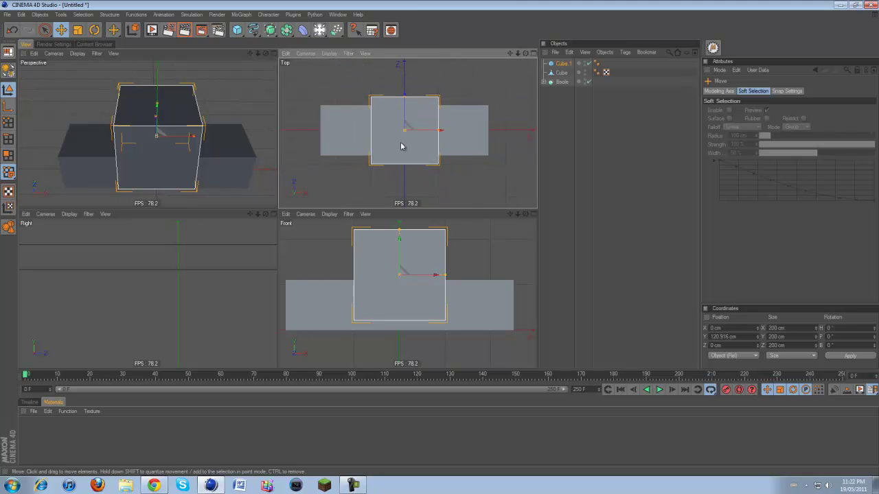
pyautogui.middleClick(397, 152)
pyautogui.scroll(3, 398, 154)
pyautogui.scroll(-1, 385, 186)
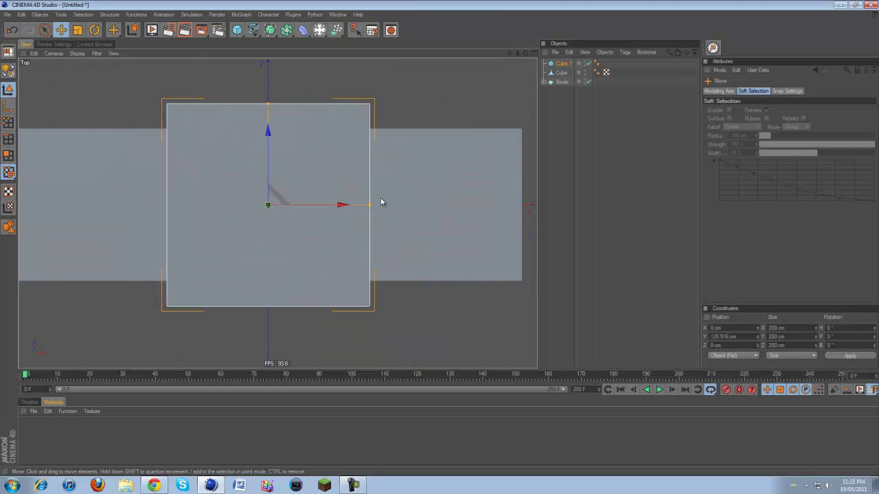
pyautogui.moveTo(370, 205); pyautogui.dragTo(278, 205)
pyautogui.click(554, 64)
pyautogui.doubleClick(741, 111)
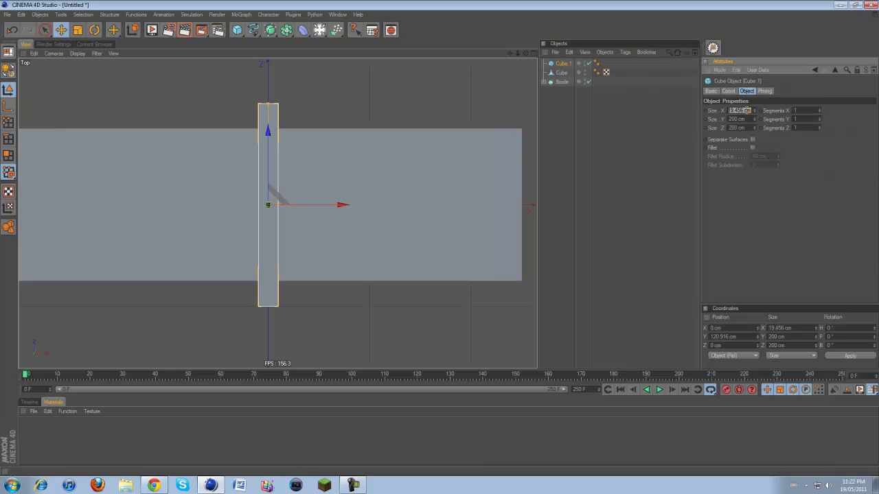
pyautogui.write('20')
pyautogui.press('Return')
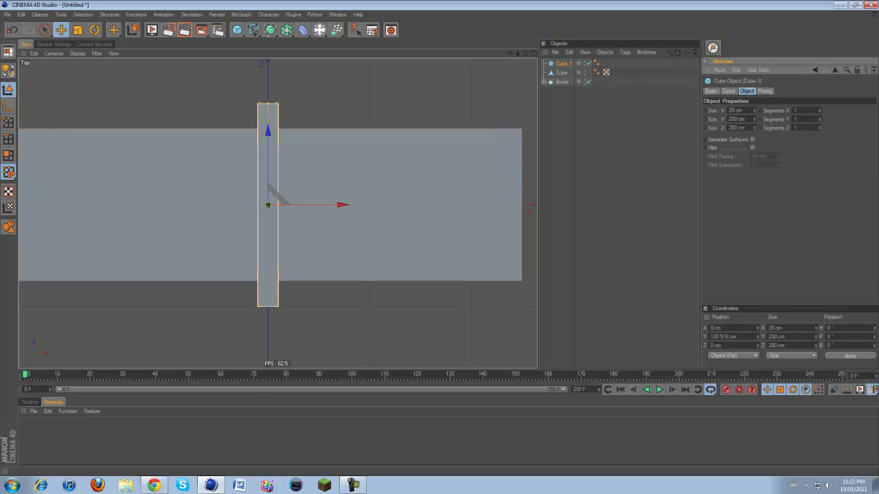
# - Check the straps on the reference picture in Chrome, and set the strip's Y size to 10 cm and Z size to 130 cm in Cinema 4D
pyautogui.click(155, 487)
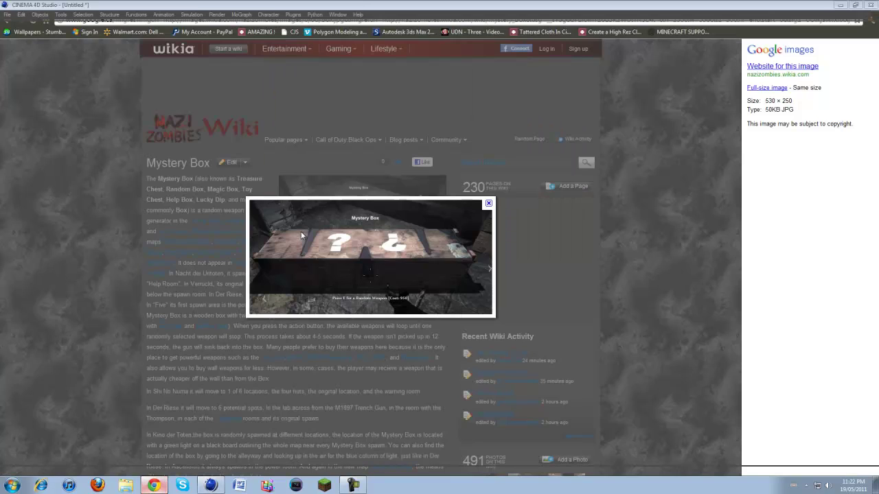
pyautogui.hotkey('alt', 'Tab')
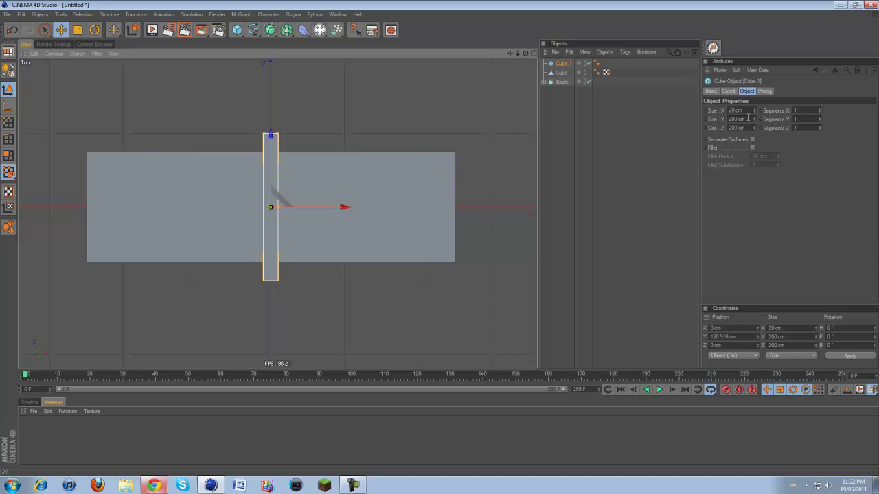
pyautogui.click(748, 119)
pyautogui.write('10')
pyautogui.press('Return')
pyautogui.moveTo(753, 127); pyautogui.dragTo(754, 131)
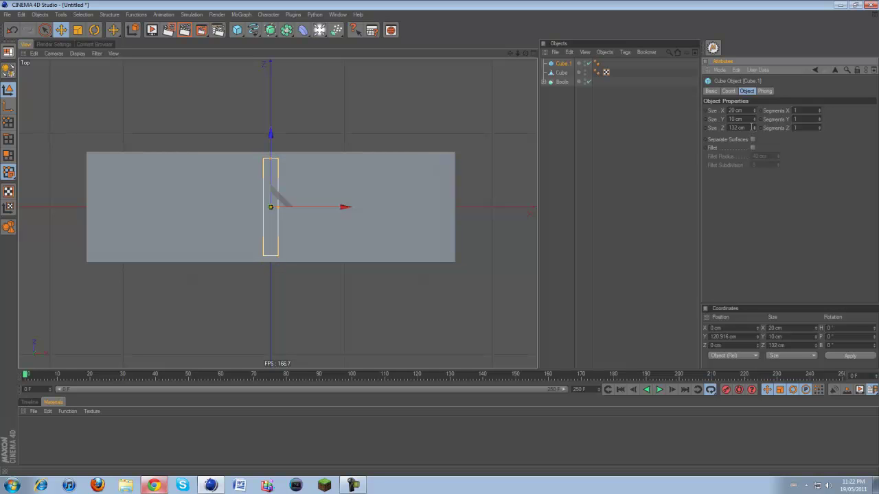
pyautogui.write('130')
pyautogui.press('Return')
# - Move the strip to the lid's back edge at Z about 9.3 cm and along X to about -150.2 cm
pyautogui.moveTo(271, 134); pyautogui.dragTo(272, 129)
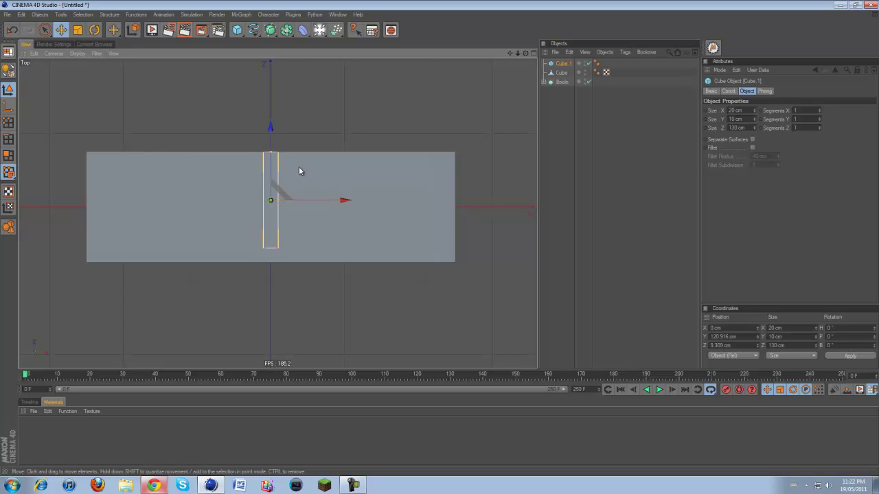
pyautogui.moveTo(309, 200); pyautogui.dragTo(199, 200)
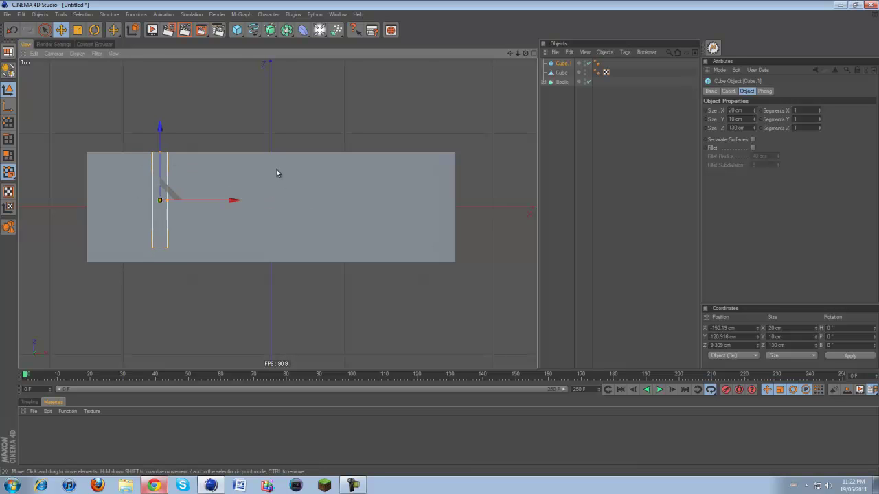
# - Enable filleting on the strip and set the fillet radius to 2 cm
pyautogui.click(753, 148)
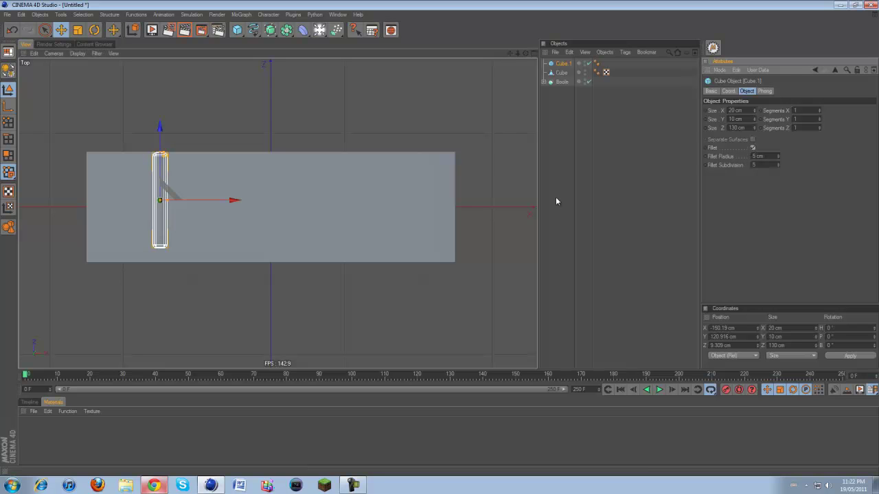
pyautogui.scroll(-1, 417, 191)
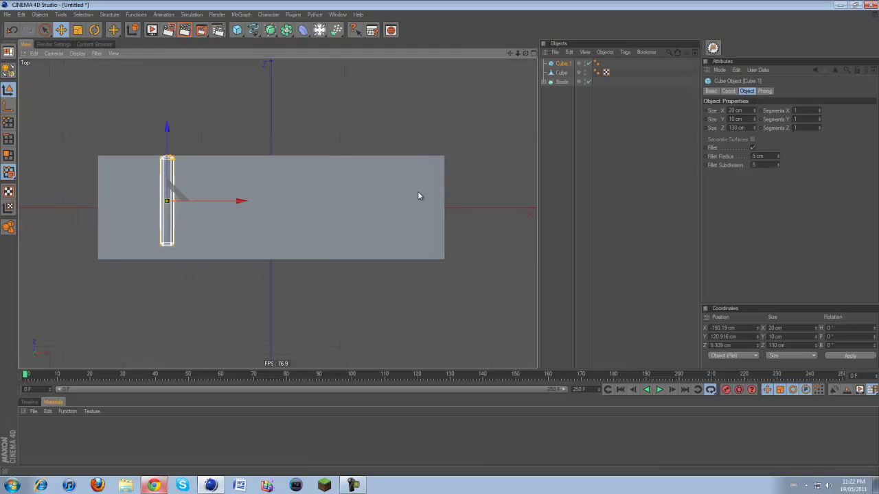
pyautogui.scroll(10, 172, 180)
pyautogui.moveTo(510, 54); pyautogui.dragTo(831, 1)
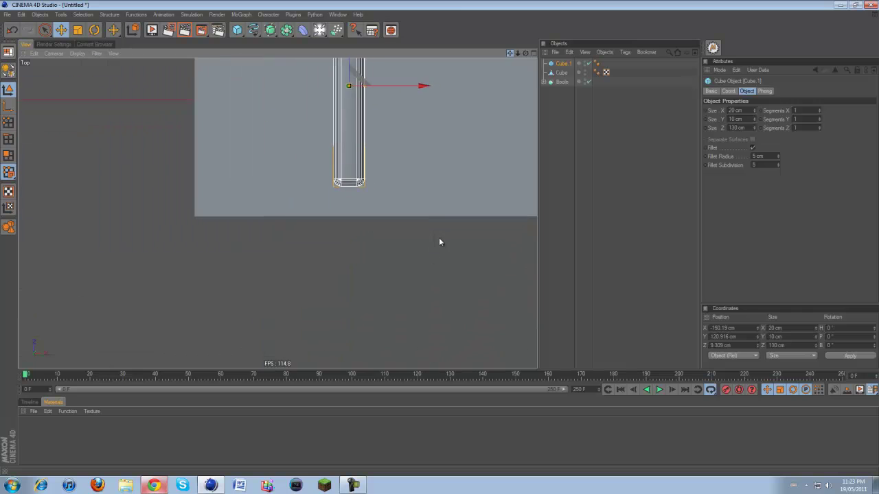
pyautogui.scroll(4, 327, 191)
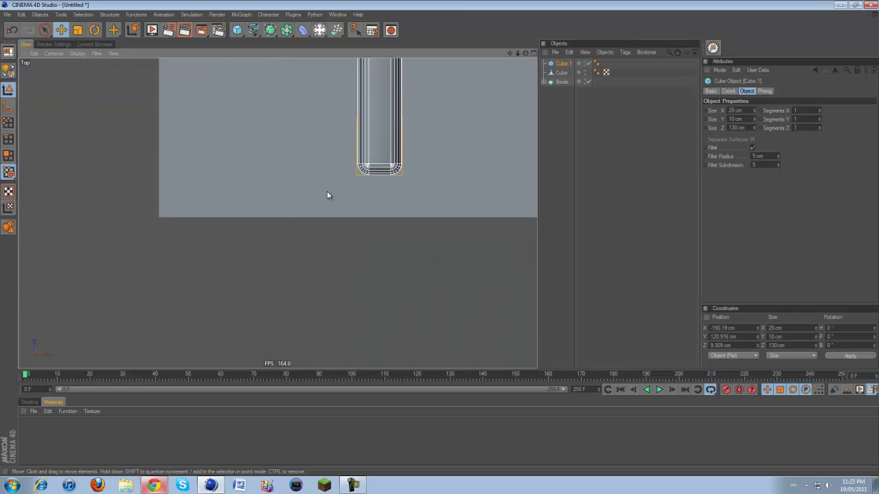
pyautogui.click(778, 157)
pyautogui.click(778, 157)
pyautogui.click(778, 157)
pyautogui.click(778, 159)
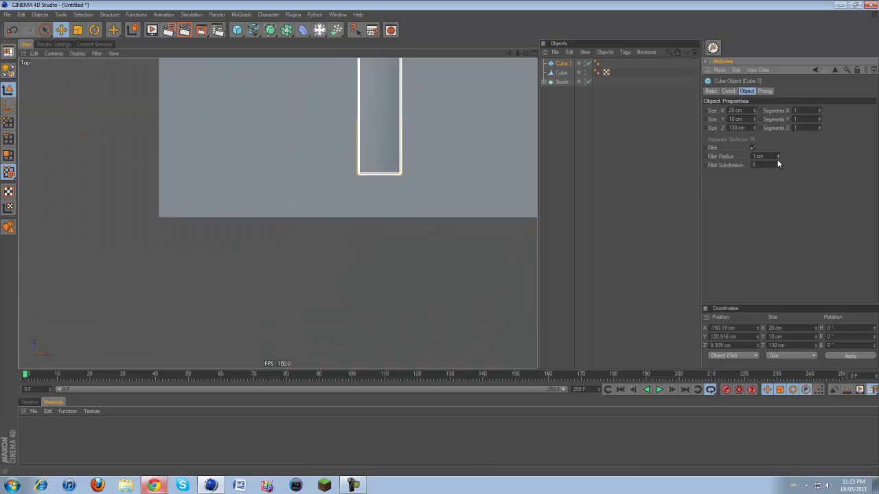
pyautogui.click(778, 154)
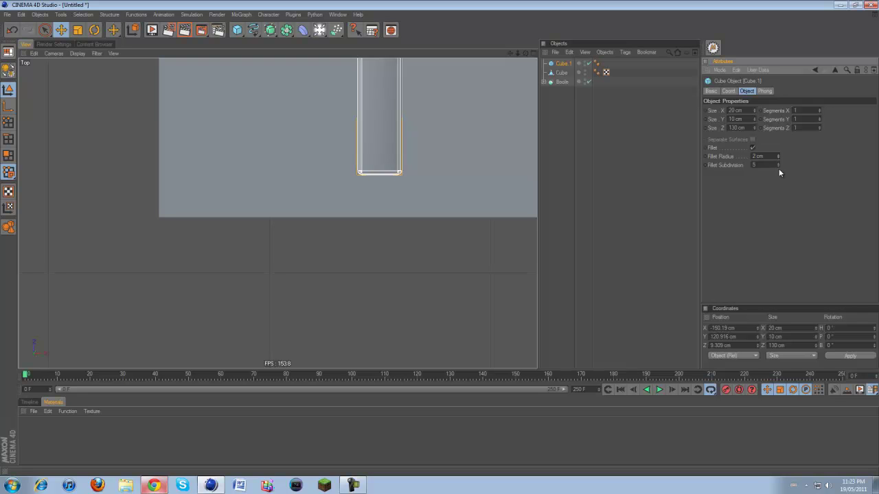
# - Set the strip's fillet subdivision to 2 and its fillet radius to 3 cm
pyautogui.click(779, 167)
pyautogui.click(779, 166)
pyautogui.click(779, 166)
pyautogui.click(778, 166)
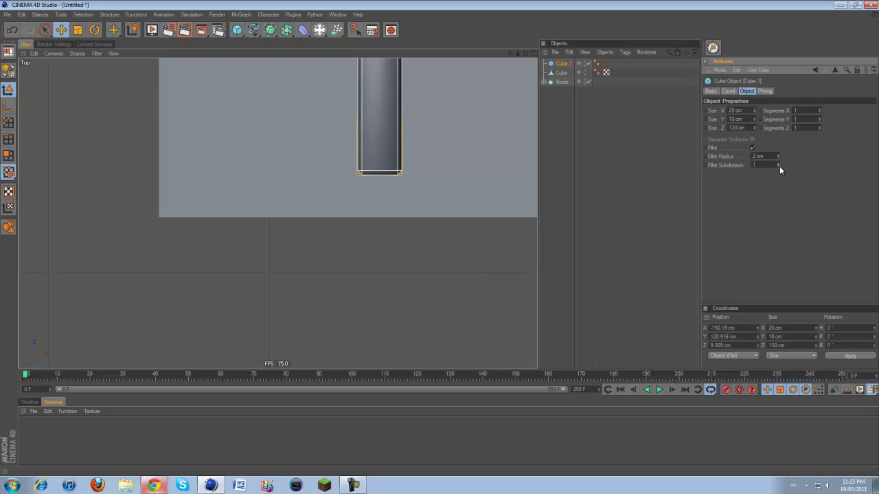
pyautogui.click(778, 164)
pyautogui.click(779, 155)
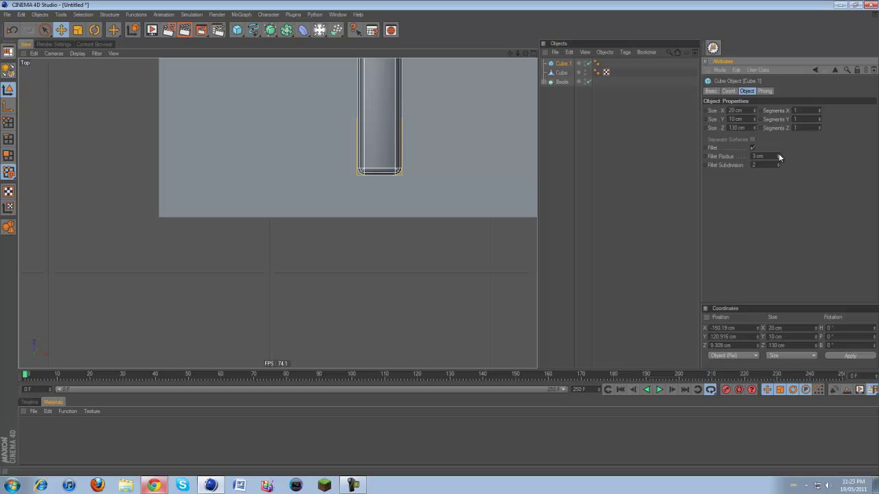
# - Set the strip's fillet radius to 2 cm and fillet subdivision to 3, and reduce its Y size to 5 cm
pyautogui.click(779, 158)
pyautogui.click(778, 162)
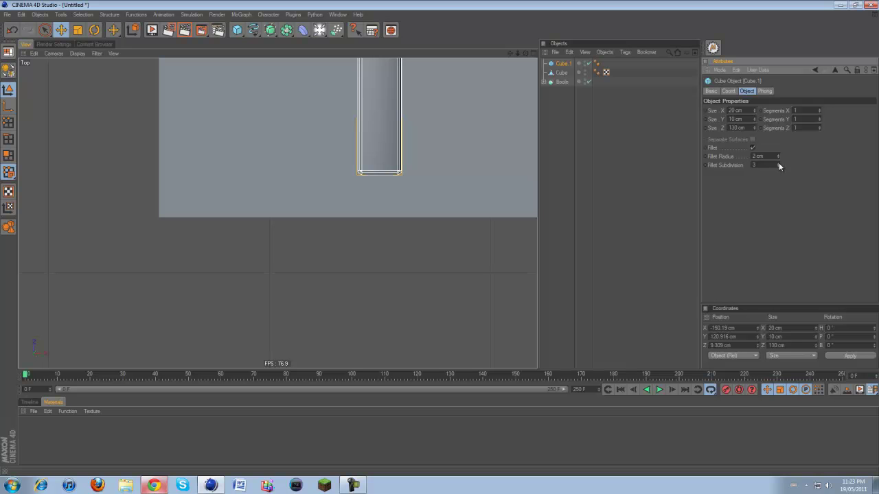
pyautogui.middleClick(340, 92)
pyautogui.scroll(5, 131, 138)
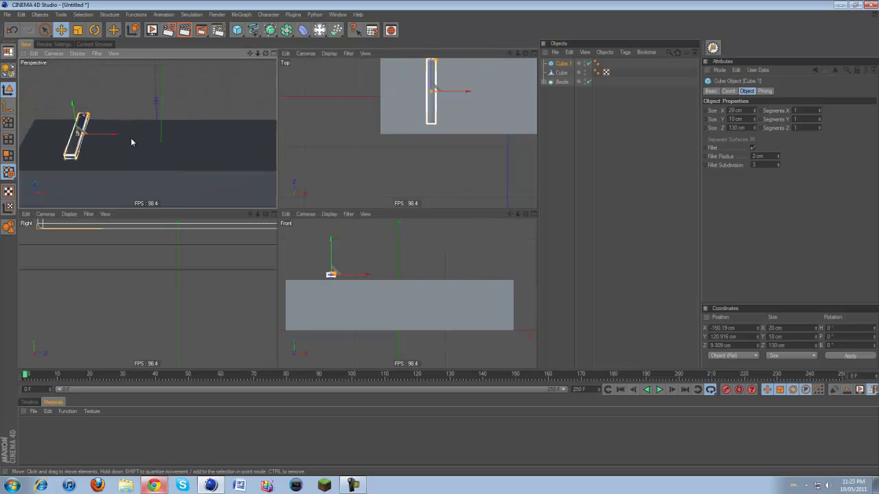
pyautogui.moveTo(250, 53); pyautogui.dragTo(268, 57)
pyautogui.doubleClick(750, 118)
pyautogui.write('5')
pyautogui.press('Return')
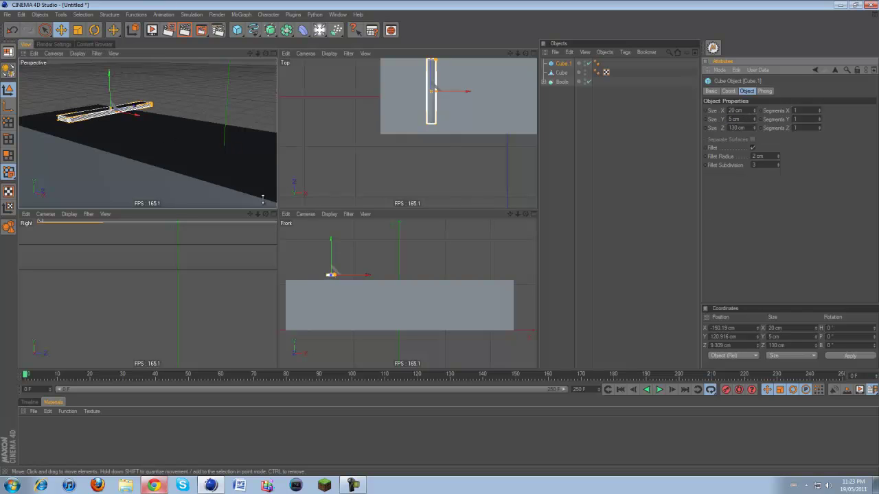
# - Lower the strip onto the lid's top surface at Y about 109 cm
pyautogui.scroll(4, 300, 256)
pyautogui.moveTo(298, 249); pyautogui.dragTo(298, 258)
pyautogui.scroll(5, 127, 129)
pyautogui.moveTo(251, 54); pyautogui.dragTo(312, 65)
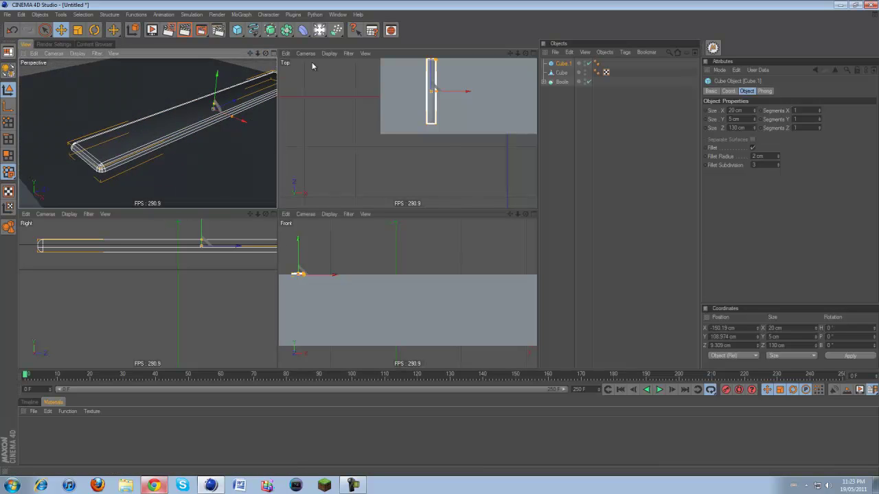
# - Set the strip's fillet radius to 1 cm and align it with the lid's back edge at Z about 10.3 cm
pyautogui.click(778, 158)
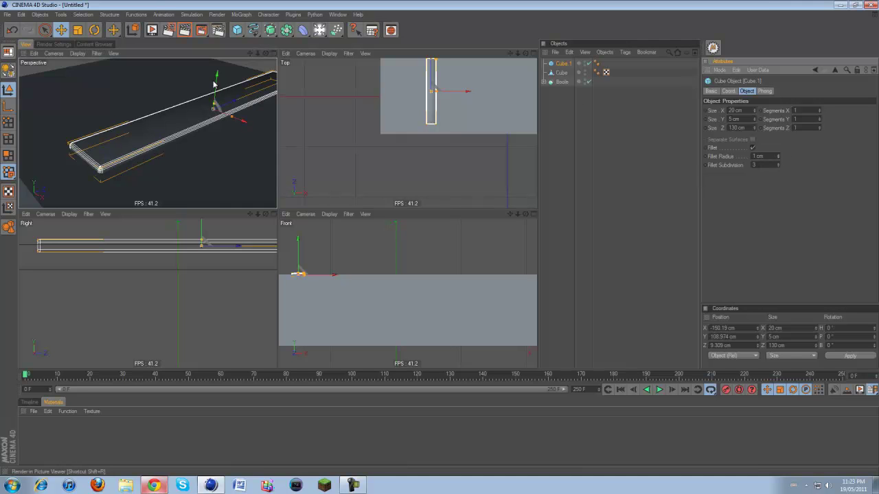
pyautogui.scroll(3, 523, 159)
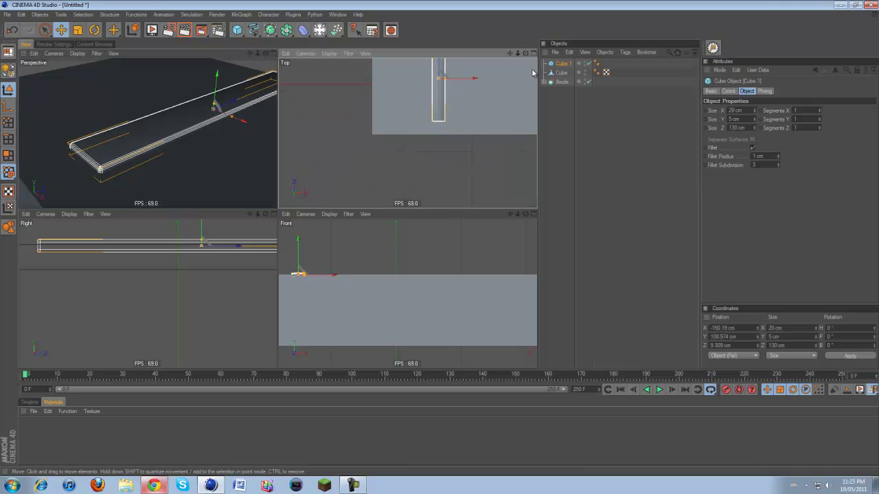
pyautogui.moveTo(509, 53); pyautogui.dragTo(440, 209)
pyautogui.scroll(3, 417, 88)
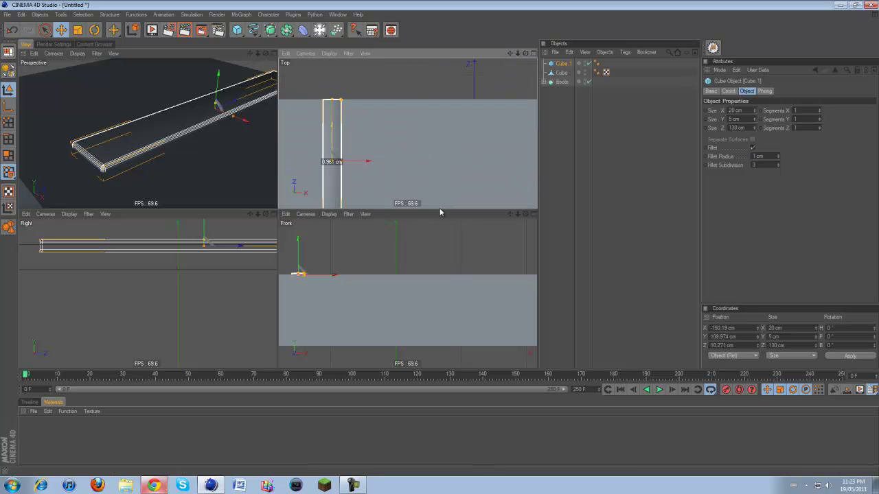
pyautogui.click(768, 156)
pyautogui.click(755, 165)
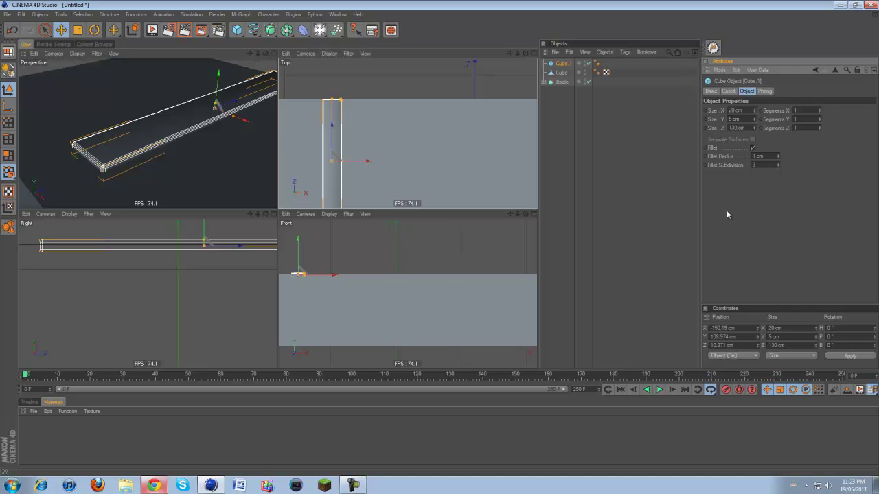
# - Convert the strip into an editable polygon object
pyautogui.scroll(-5, 83, 107)
pyautogui.scroll(4, 83, 107)
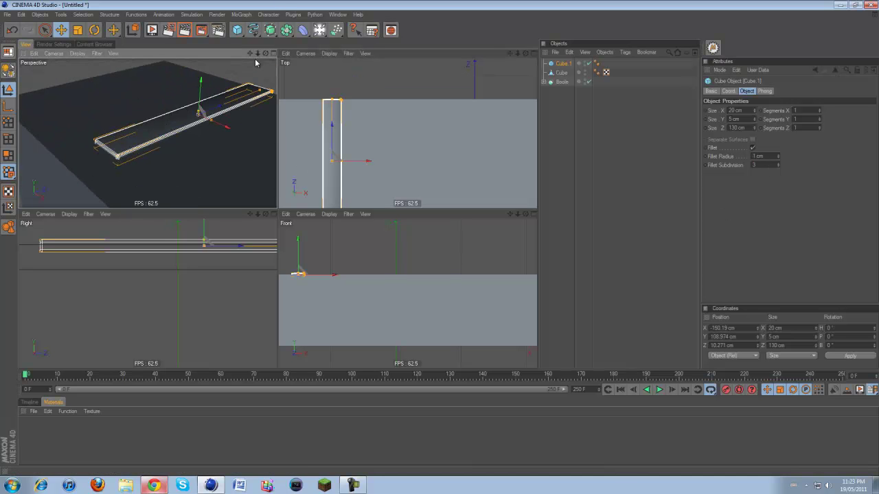
pyautogui.moveTo(266, 53); pyautogui.dragTo(284, 199)
pyautogui.middleClick(285, 101)
pyautogui.scroll(-3, 254, 120)
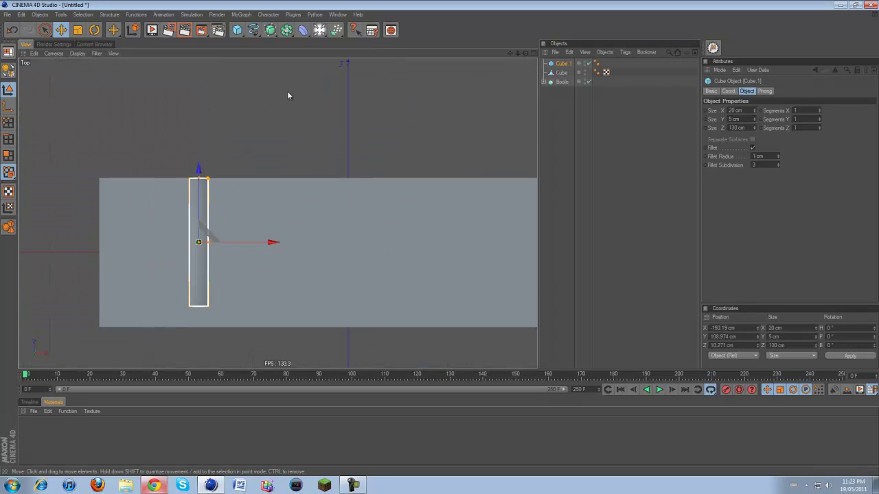
pyautogui.moveTo(512, 54); pyautogui.dragTo(71, 92)
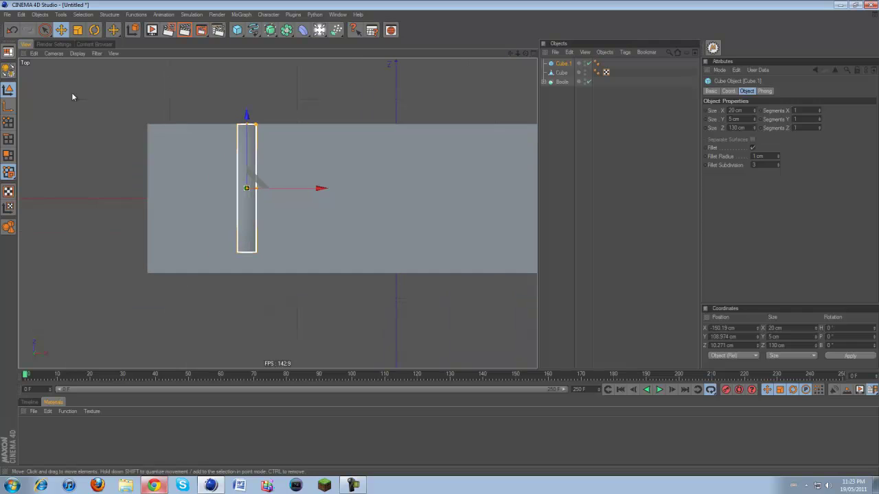
pyautogui.click(8, 69)
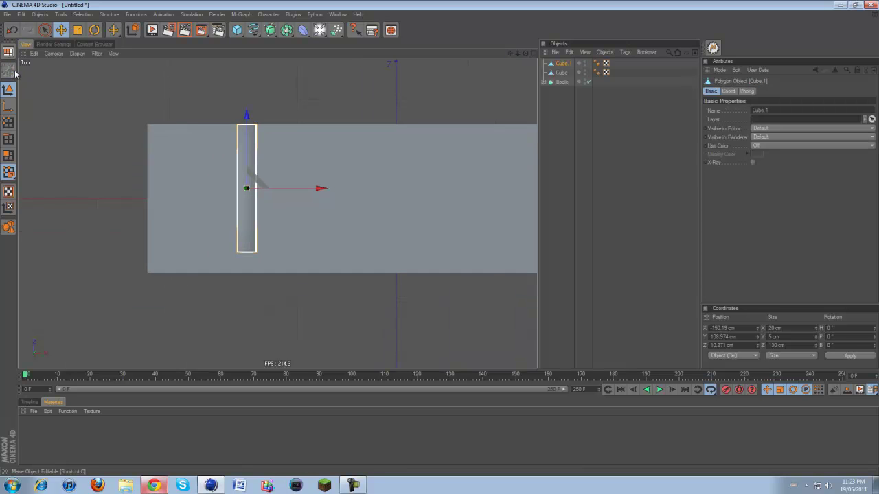
# - Select all points at the strip's front end in point mode, using Live Selection with hidden elements included
pyautogui.click(44, 29)
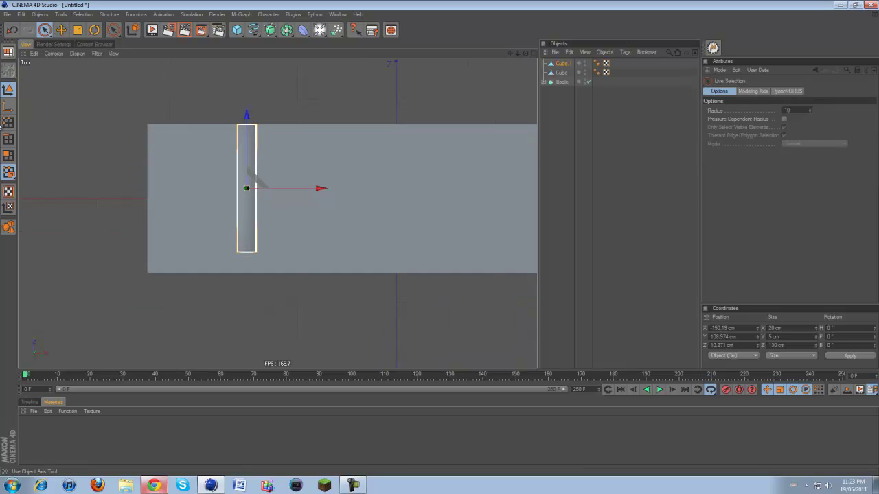
pyautogui.click(7, 126)
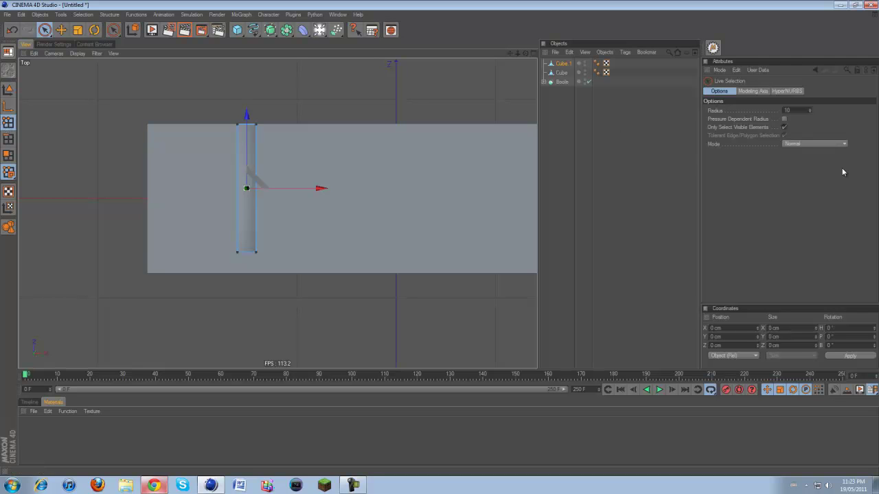
pyautogui.click(726, 93)
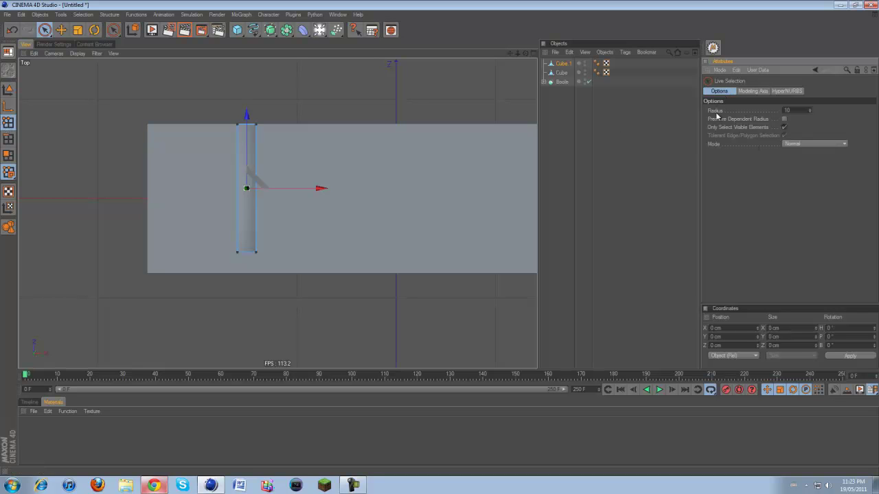
pyautogui.click(784, 128)
pyautogui.scroll(5, 191, 255)
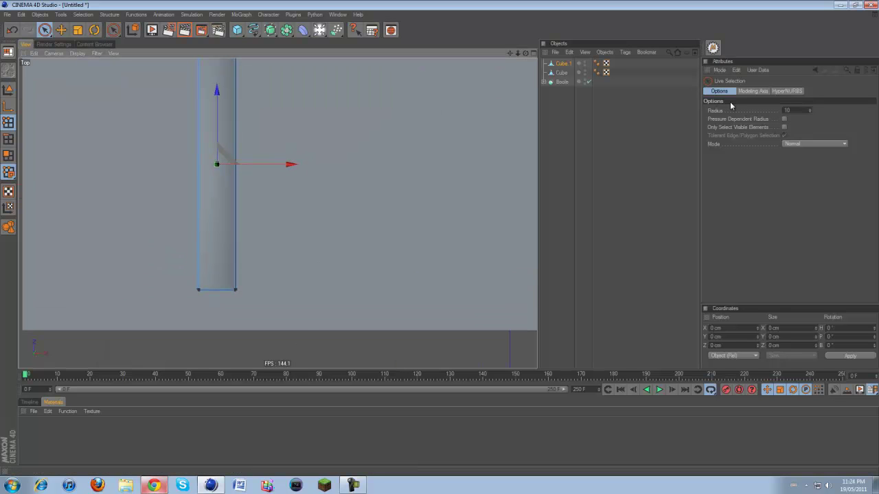
pyautogui.moveTo(238, 291)
pyautogui.mouseDown()
pyautogui.moveTo(198, 290)
pyautogui.moveTo(242, 278)
pyautogui.moveTo(230, 290)
pyautogui.mouseUp()
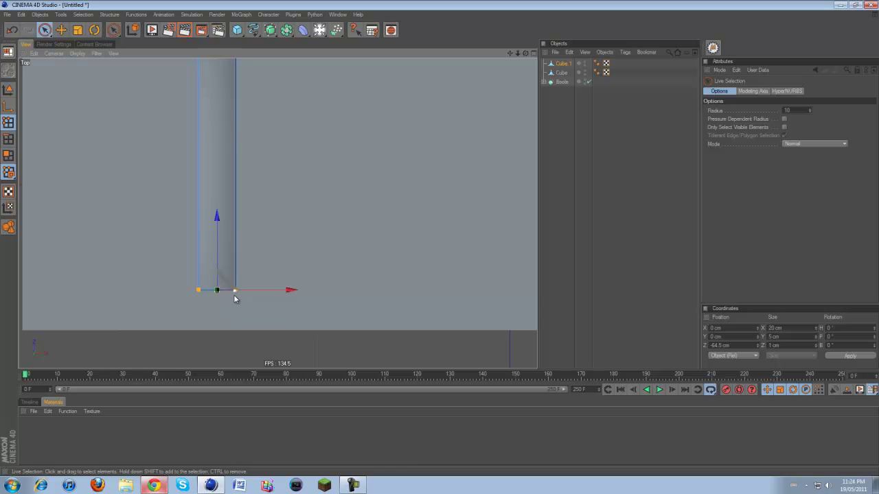
# - Taper the strip by scaling its selected front-end points along X to about 8.8 cm wide
pyautogui.click(78, 30)
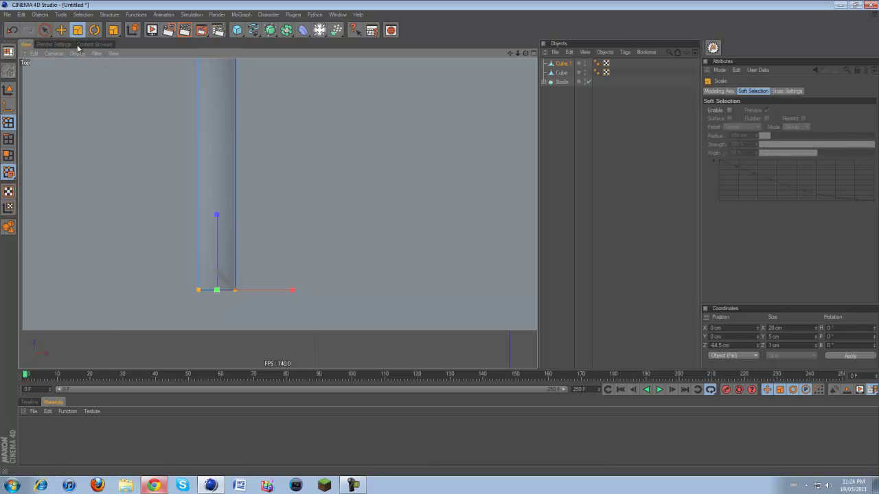
pyautogui.moveTo(294, 292); pyautogui.dragTo(438, 237)
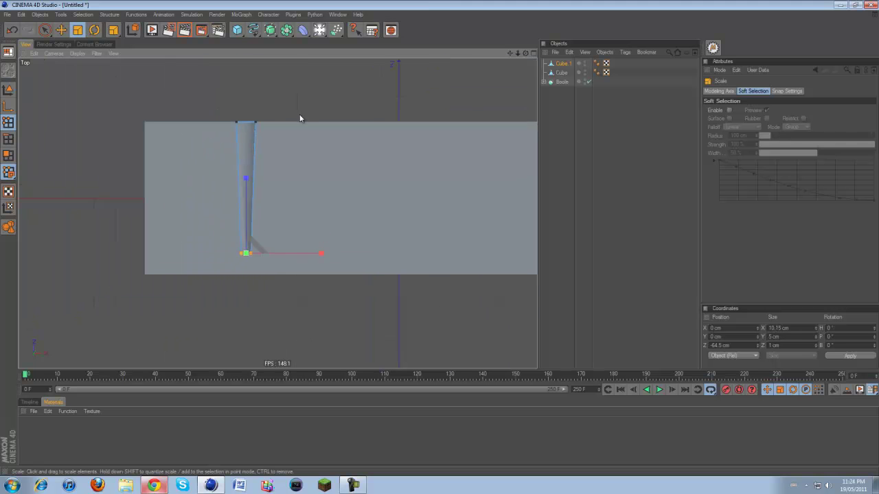
pyautogui.moveTo(228, 209); pyautogui.dragTo(439, 233)
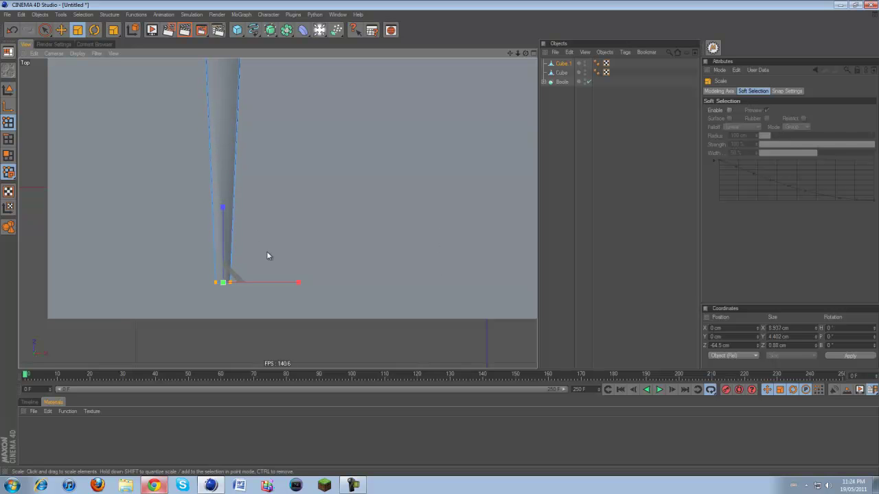
pyautogui.moveTo(296, 284); pyautogui.dragTo(440, 241)
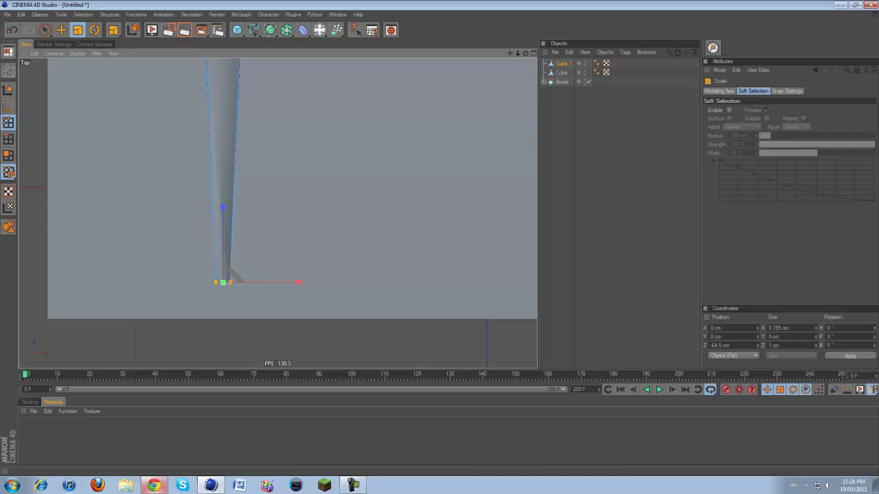
# - Check the strap shape on the reference picture in Chrome, and preview-render the tapered strip in perspective in Cinema 4D
pyautogui.click(153, 485)
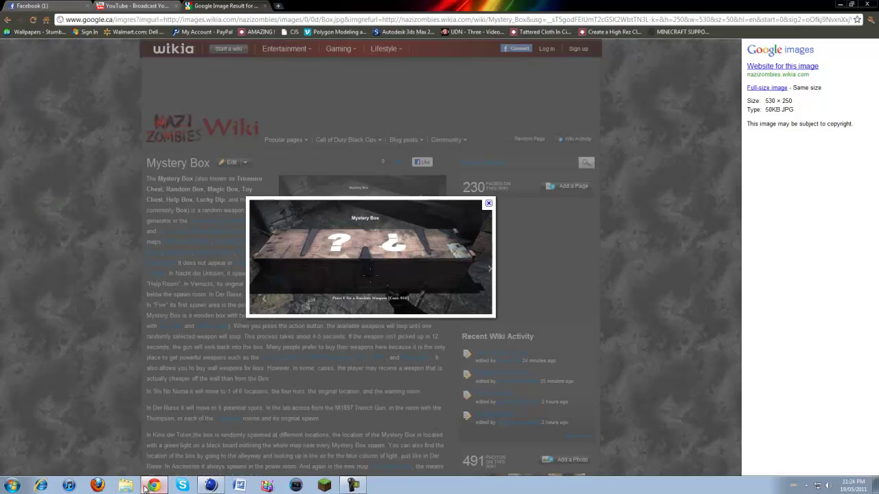
pyautogui.click(153, 485)
pyautogui.click(309, 183)
pyautogui.middleClick(264, 174)
pyautogui.middleClick(175, 142)
pyautogui.scroll(-4, 175, 142)
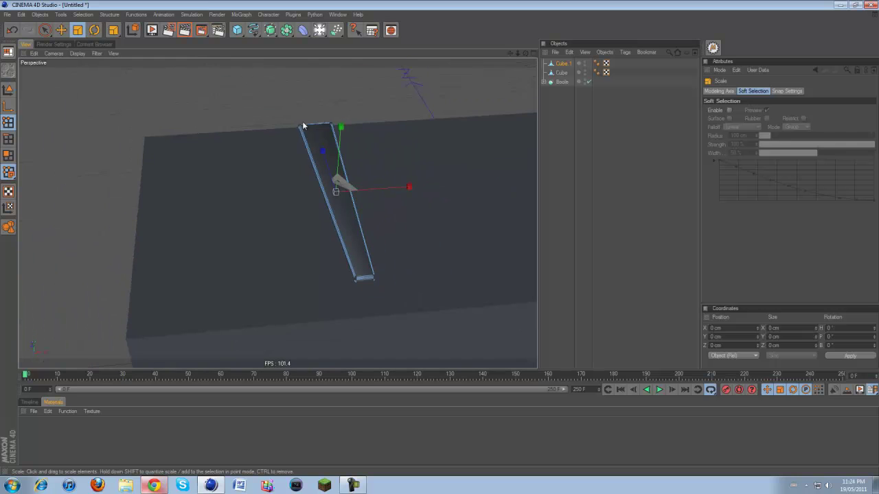
pyautogui.hotkey('ctrl', 'r')
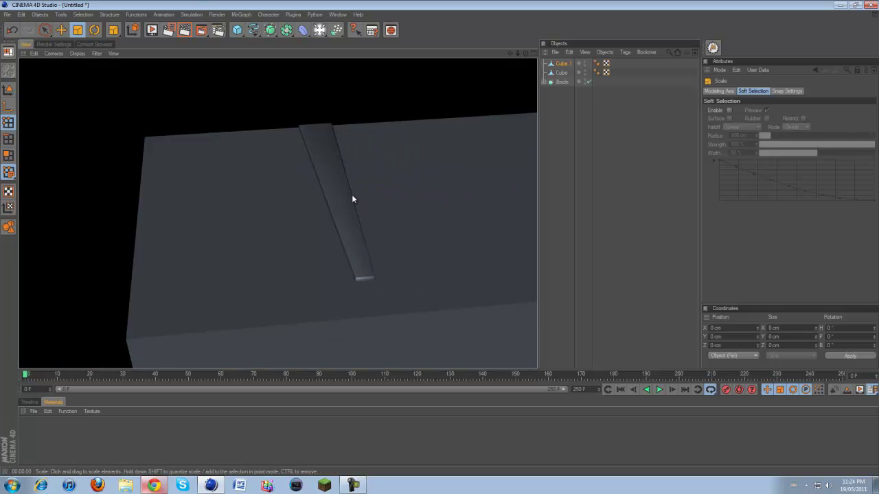
pyautogui.moveTo(526, 52)
pyautogui.mouseDown()
pyautogui.moveTo(465, 244)
pyautogui.moveTo(443, 238)
pyautogui.moveTo(519, 63)
pyautogui.moveTo(514, 83)
pyautogui.mouseUp()
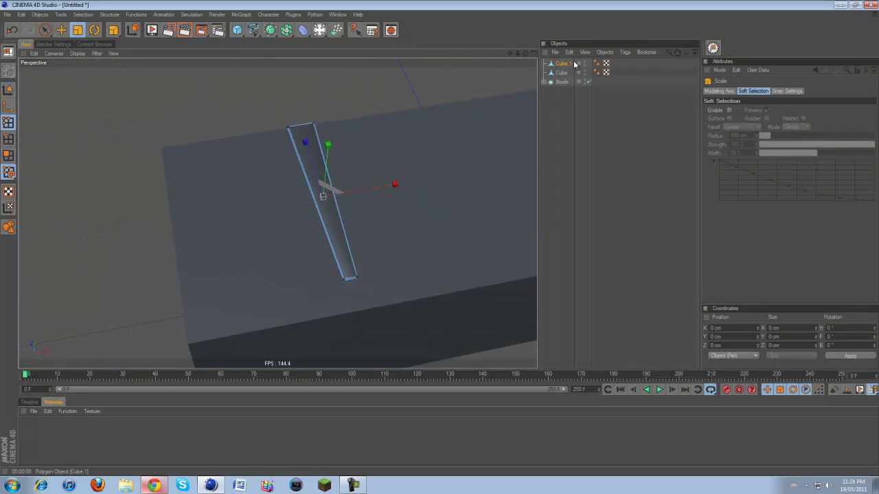
# - Duplicate the whole tapered strip as a second strap object
pyautogui.click(571, 63)
pyautogui.click(13, 89)
pyautogui.click(61, 30)
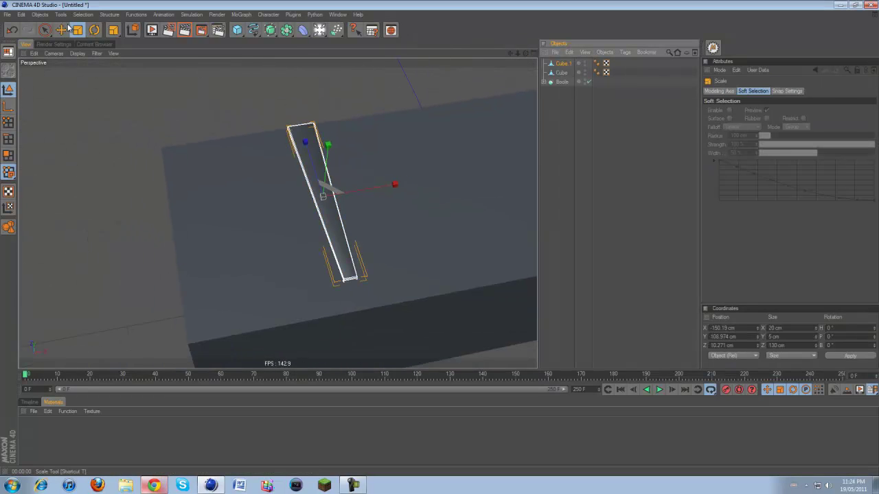
pyautogui.keyDown('ctrl'); pyautogui.moveTo(560, 64); pyautogui.dragTo(563, 71); pyautogui.keyUp('ctrl')
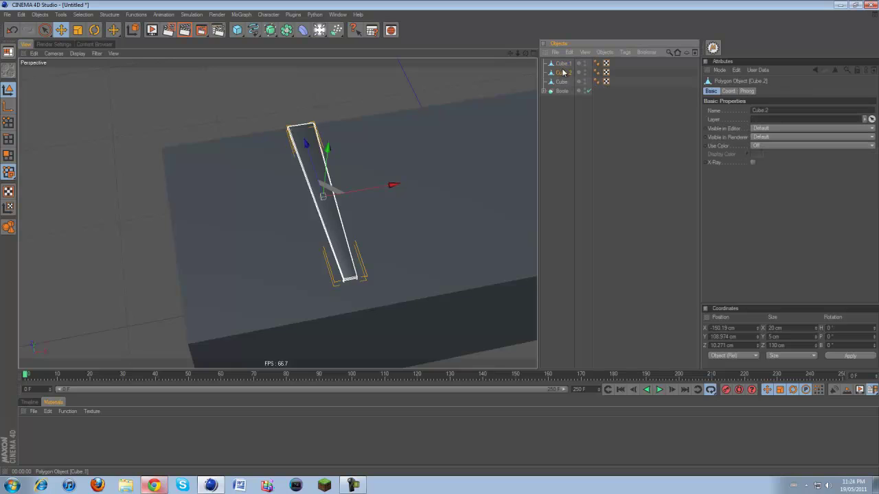
# - Place the duplicated strap on the opposite side of the lid by setting its X position to 150.19 cm
pyautogui.scroll(-3, 399, 161)
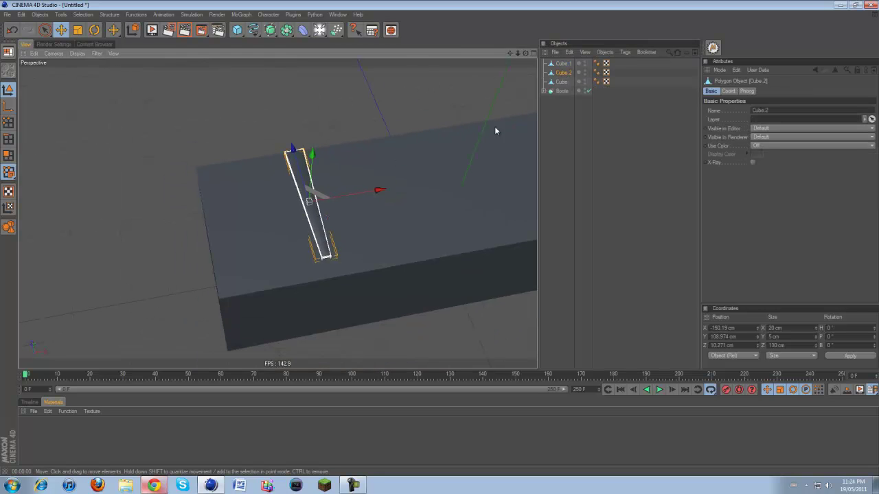
pyautogui.middleClick(435, 157)
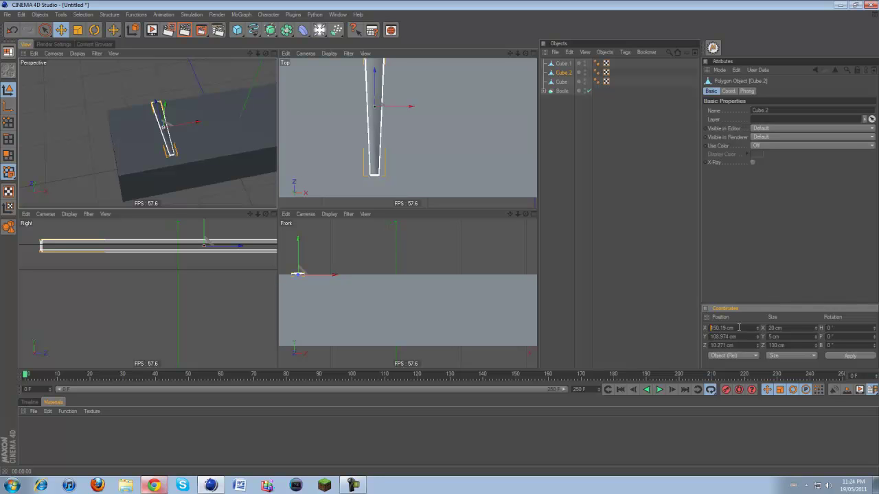
pyautogui.moveTo(747, 326); pyautogui.dragTo(705, 337)
pyautogui.click(850, 356)
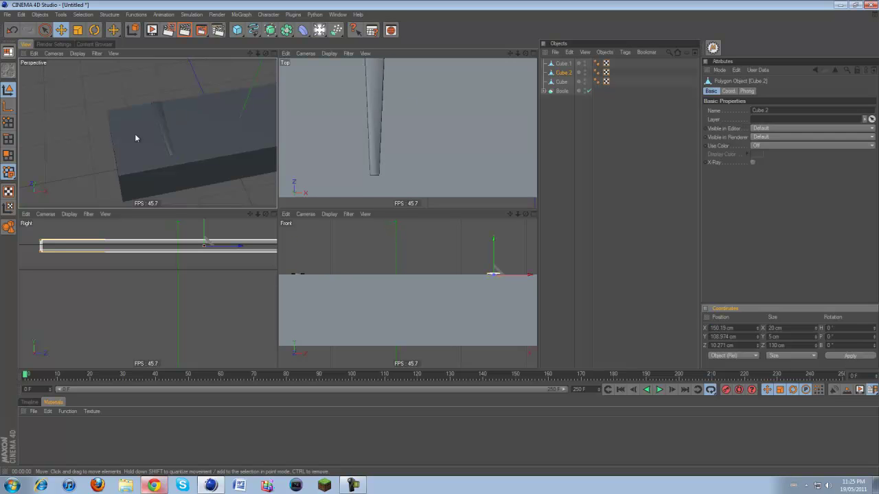
# - Group the lid slab and both tapered straps under one null object and rename the group Lid
pyautogui.scroll(-3, 135, 135)
pyautogui.moveTo(250, 54); pyautogui.dragTo(221, 62)
pyautogui.scroll(-3, 412, 110)
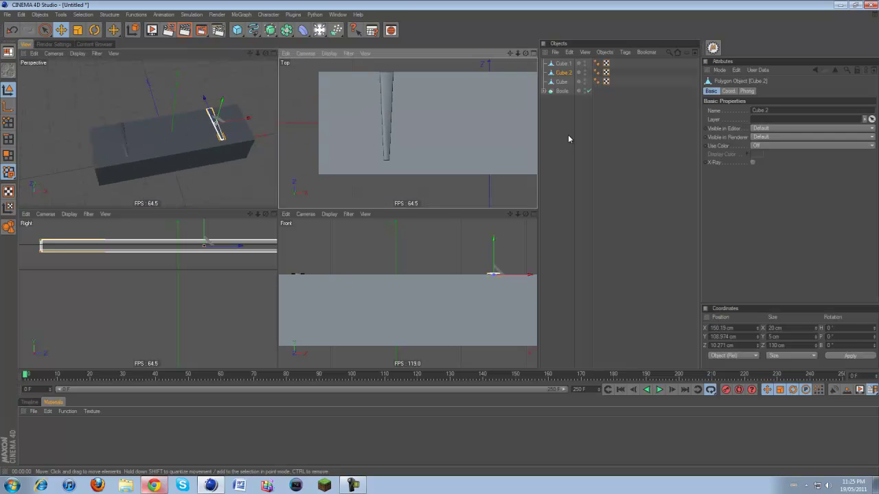
pyautogui.scroll(-4, 440, 203)
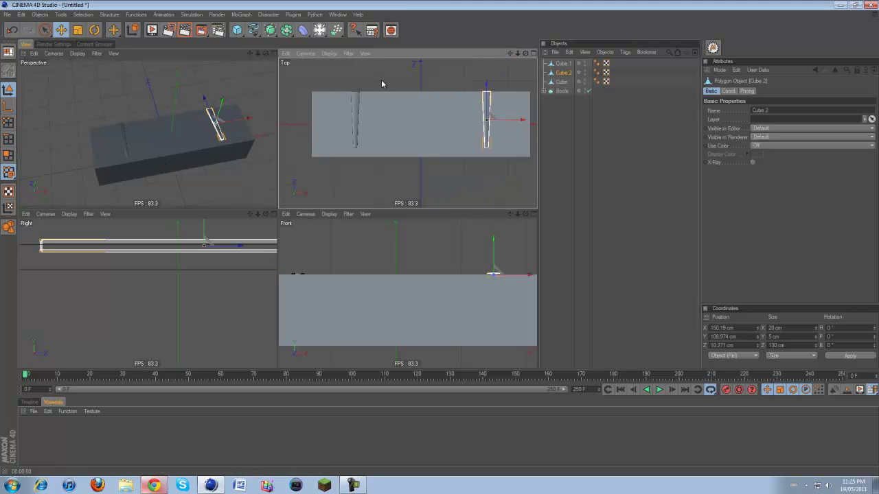
pyautogui.click(418, 70)
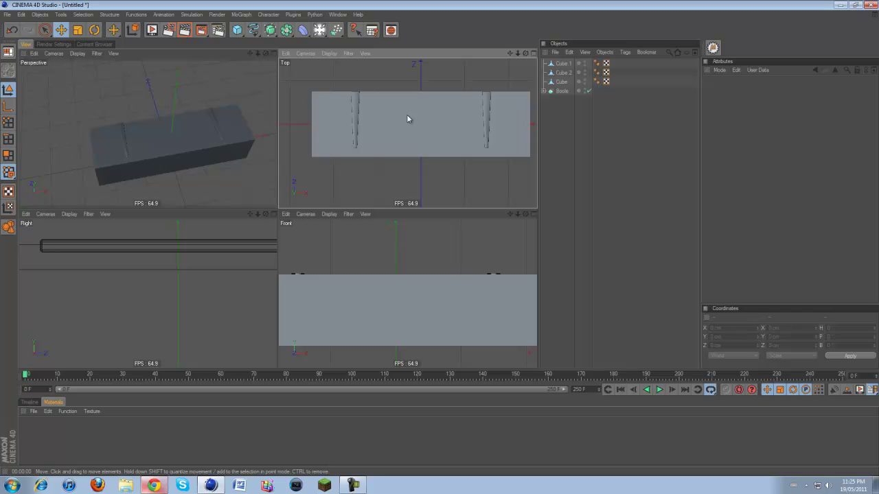
pyautogui.click(562, 81)
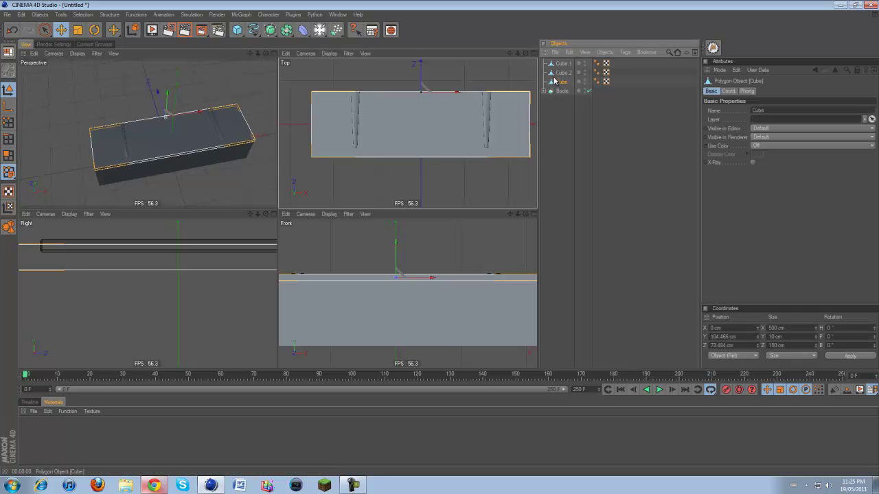
pyautogui.keyDown('shift'); pyautogui.click(557, 67); pyautogui.keyUp('shift')
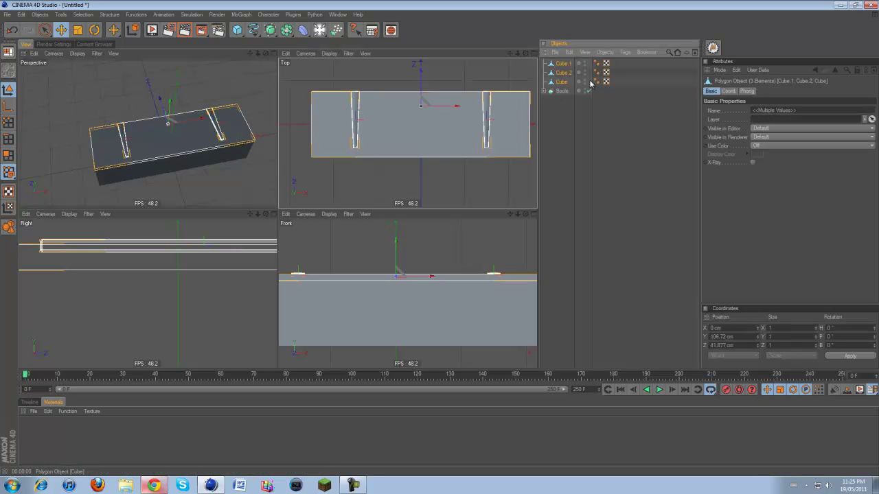
pyautogui.rightClick(567, 88)
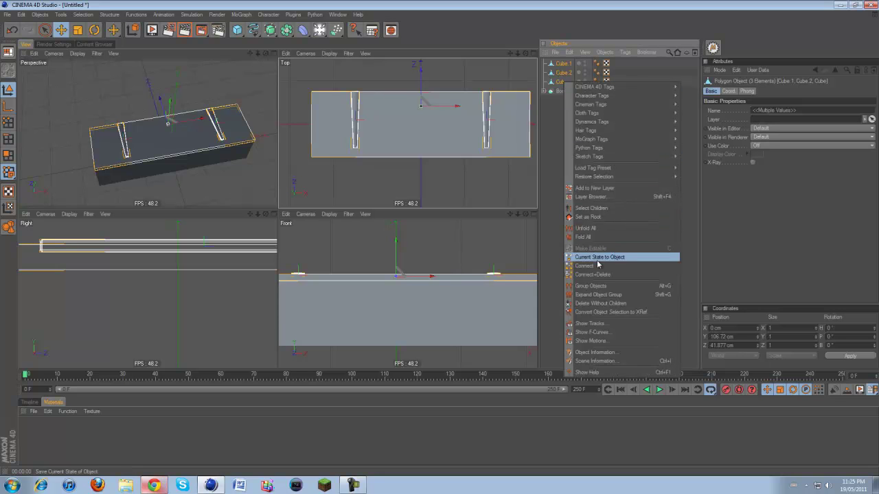
pyautogui.click(603, 286)
pyautogui.doubleClick(562, 64)
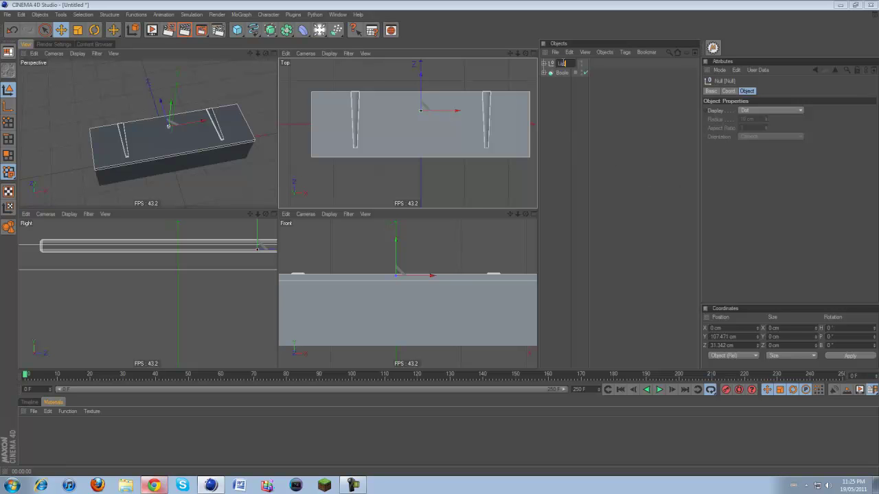
pyautogui.press('Return')
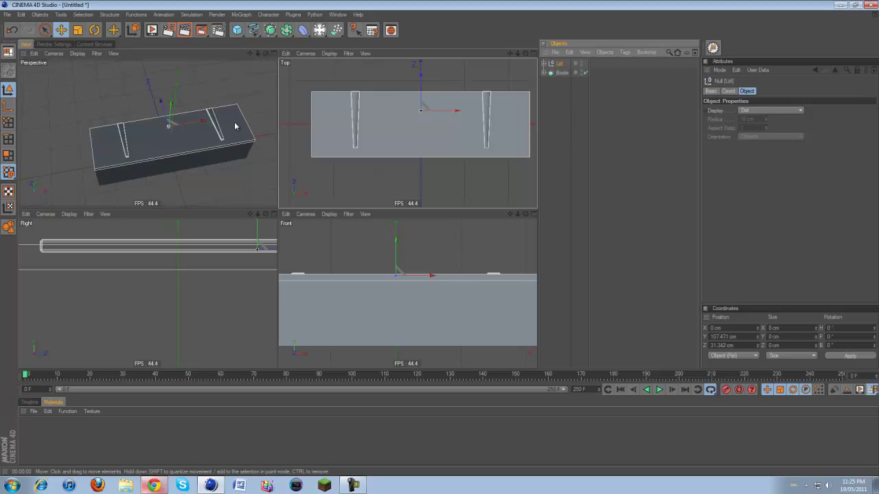
# - Check the reference picture, and copy one strap out of the Lid group in Cinema 4D, setting its X position to 0 cm
pyautogui.moveTo(155, 486)
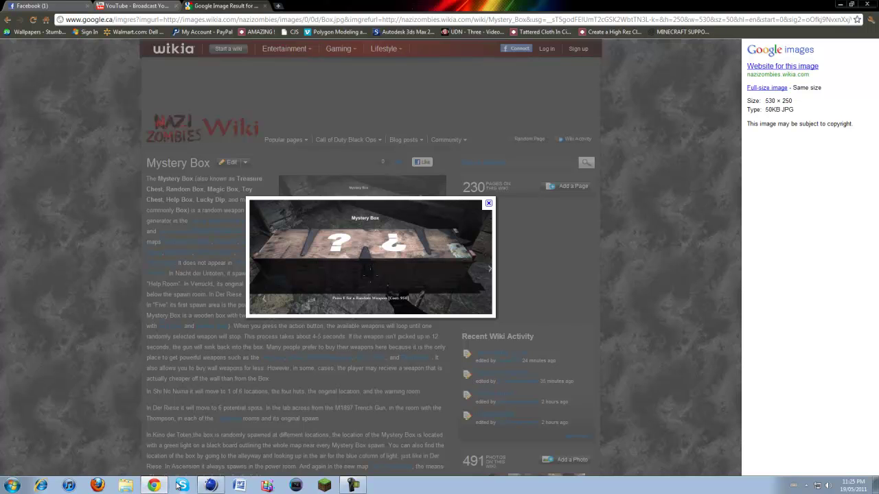
pyautogui.click(209, 486)
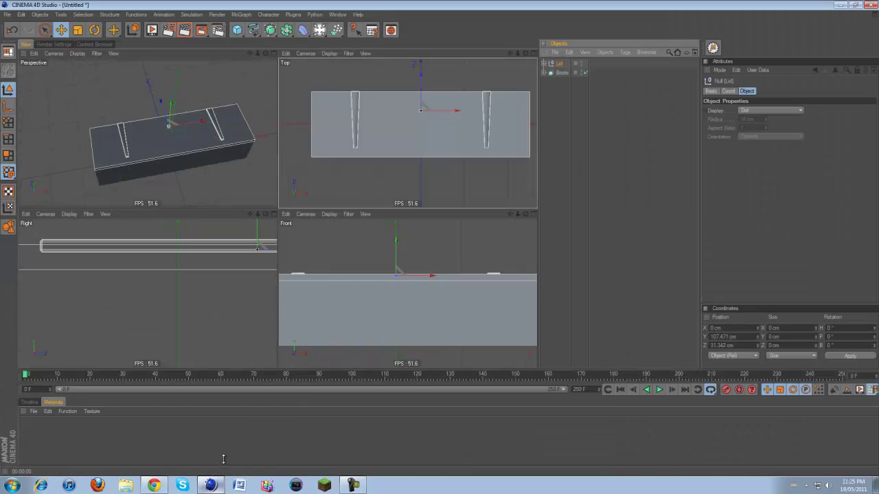
pyautogui.click(355, 103)
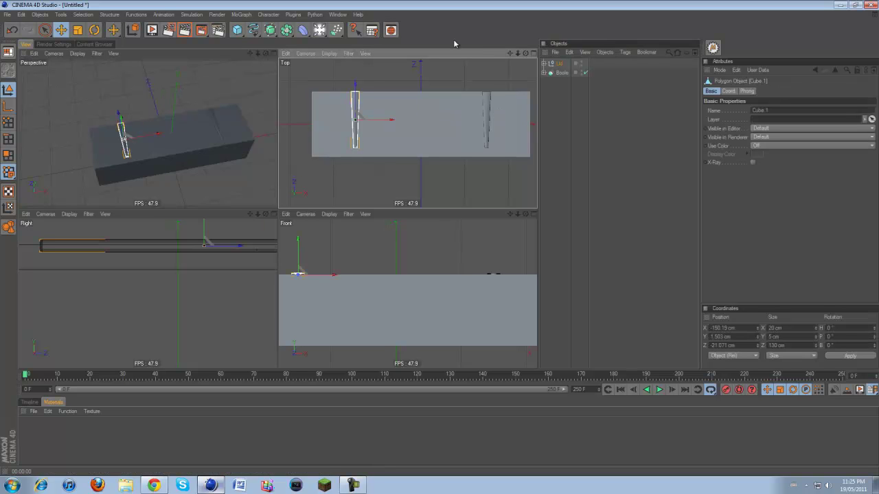
pyautogui.click(543, 64)
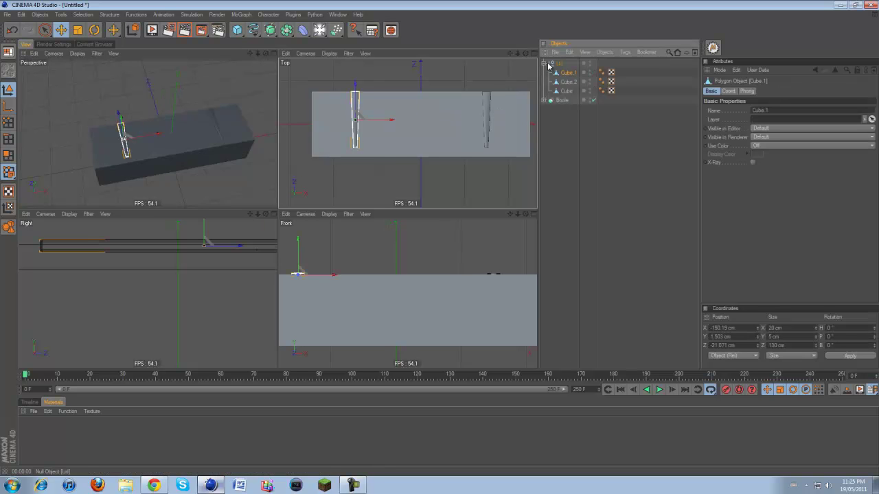
pyautogui.moveTo(567, 75); pyautogui.dragTo(553, 106)
pyautogui.moveTo(386, 126); pyautogui.dragTo(443, 213)
pyautogui.doubleClick(742, 328)
pyautogui.write('0')
pyautogui.click(853, 355)
# - Rotate the centre strap 180° in heading and scale it down to about 23.7 cm wide and 38.5 cm long
pyautogui.press('r')
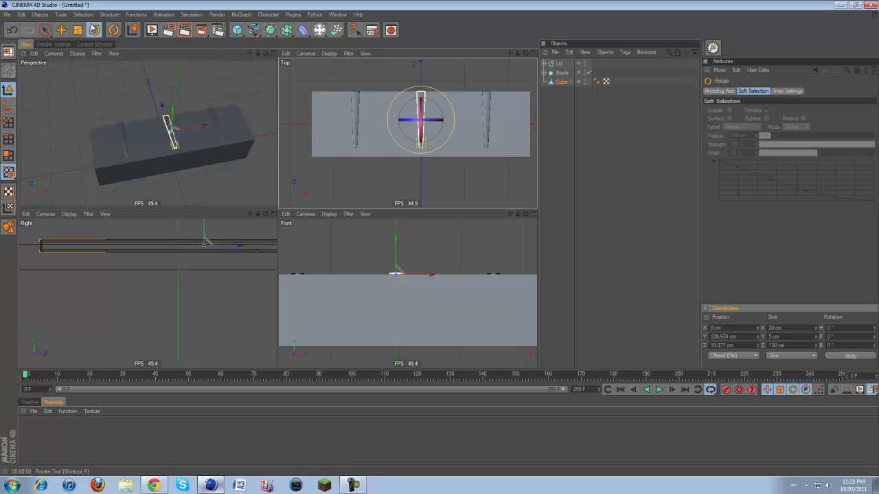
pyautogui.moveTo(415, 103); pyautogui.dragTo(430, 142)
pyautogui.click(78, 30)
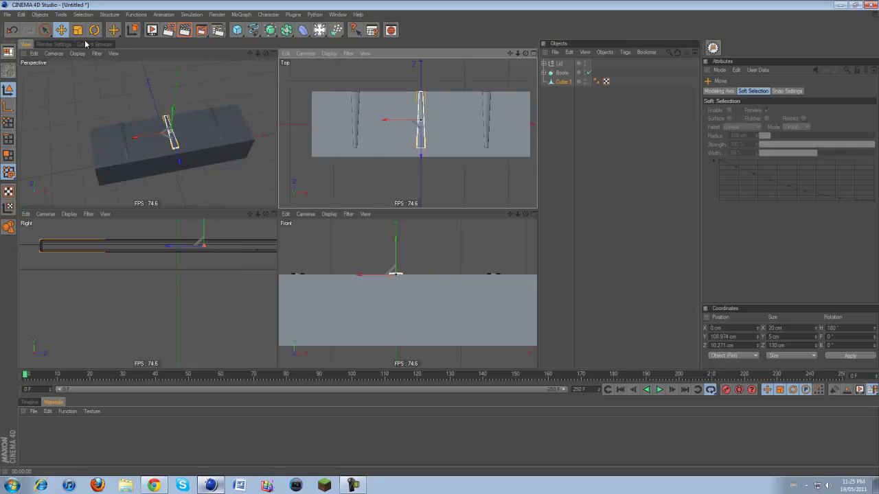
pyautogui.moveTo(422, 166); pyautogui.dragTo(439, 212)
# - Move the short centre strap forward along Z to about -55 cm, up to the lid's front edge
pyautogui.click(63, 28)
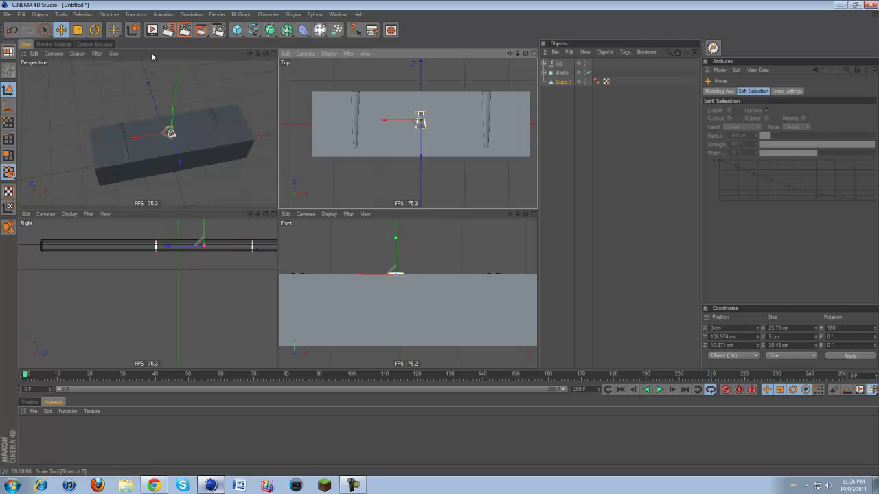
pyautogui.scroll(2, 417, 164)
pyautogui.moveTo(428, 148); pyautogui.dragTo(441, 210)
pyautogui.scroll(2, 501, 85)
pyautogui.moveTo(510, 55); pyautogui.dragTo(529, 5)
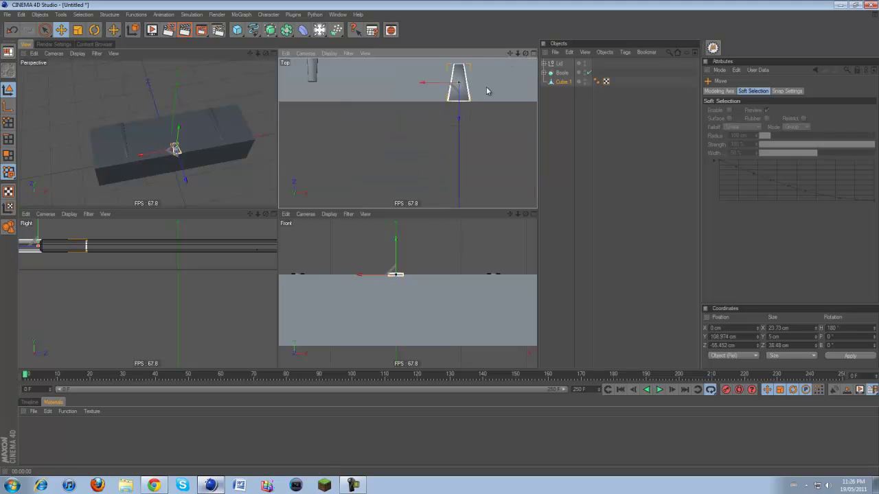
pyautogui.scroll(2, 487, 92)
pyautogui.middleClick(181, 150)
pyautogui.scroll(2, 359, 158)
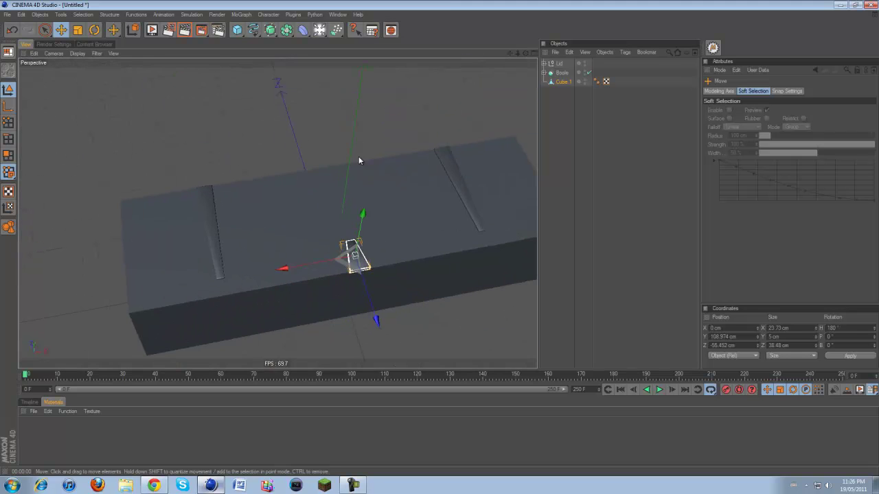
pyautogui.keyDown('alt'); pyautogui.moveTo(427, 289); pyautogui.dragTo(446, 221, button='middle'); pyautogui.keyUp('alt')
pyautogui.scroll(5, 412, 209)
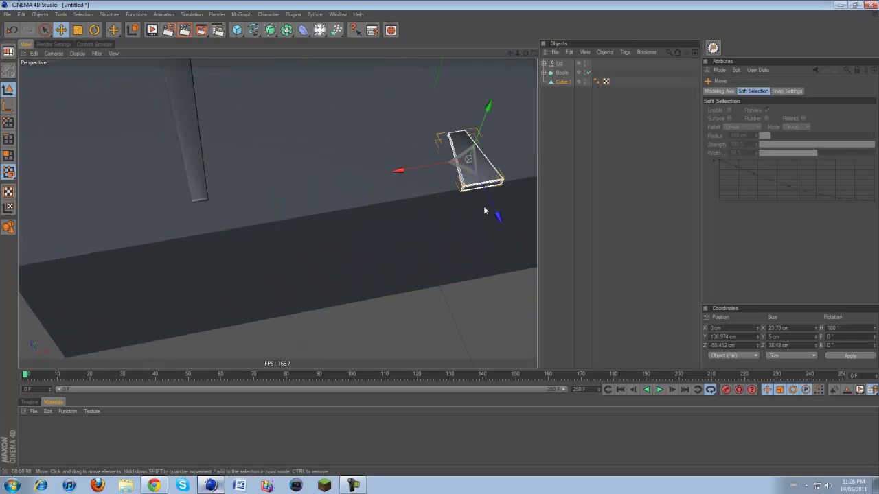
pyautogui.moveTo(492, 213); pyautogui.dragTo(439, 238)
pyautogui.click(470, 228)
# - Preview-render the whole box in perspective and compare it with the reference picture in Chrome, returning to Cinema 4D
pyautogui.scroll(-6, 505, 126)
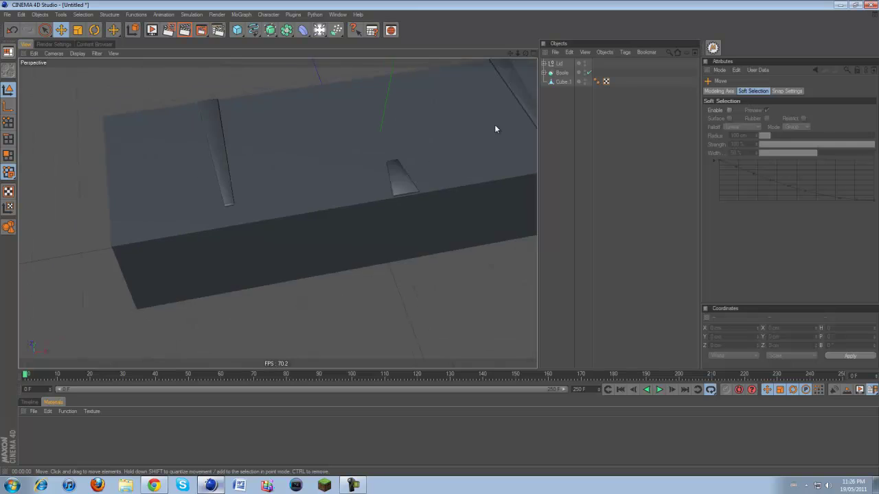
pyautogui.moveTo(511, 53); pyautogui.dragTo(439, 238)
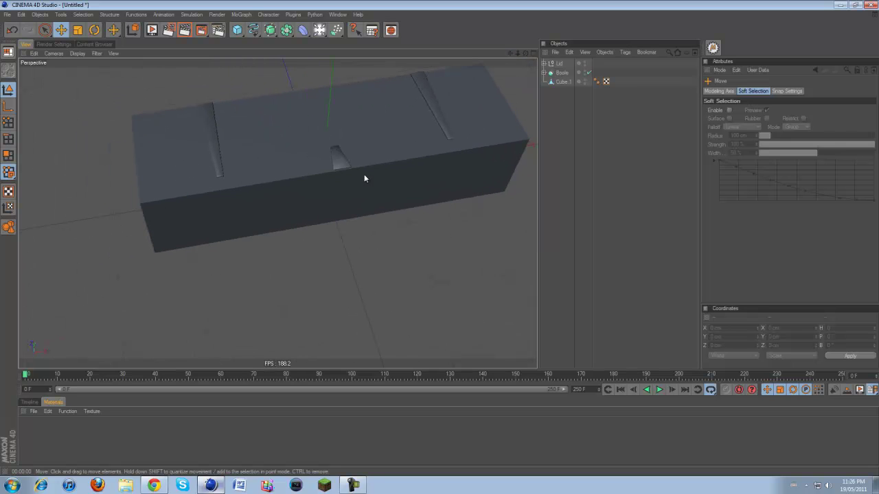
pyautogui.click(184, 30)
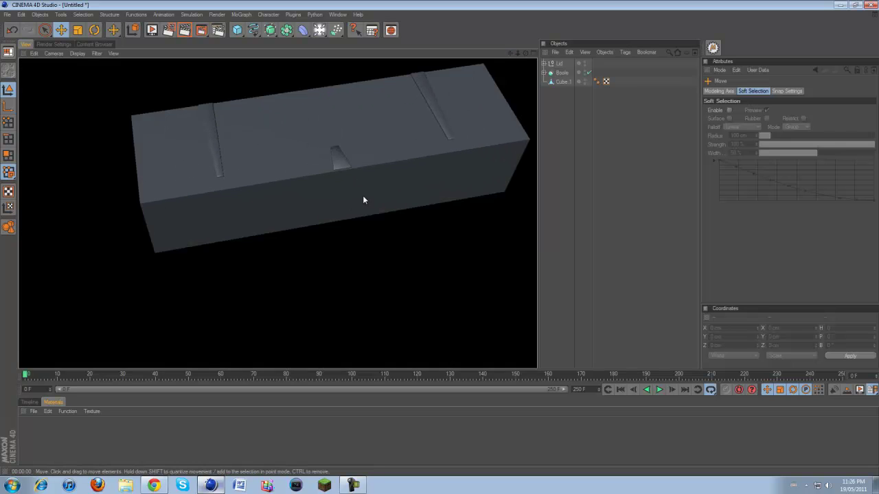
pyautogui.scroll(-1, 362, 195)
pyautogui.click(153, 486)
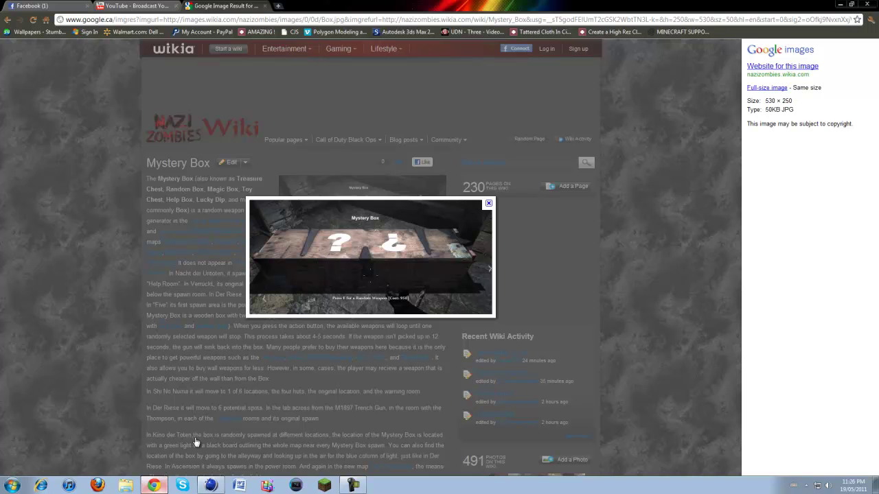
pyautogui.click(211, 485)
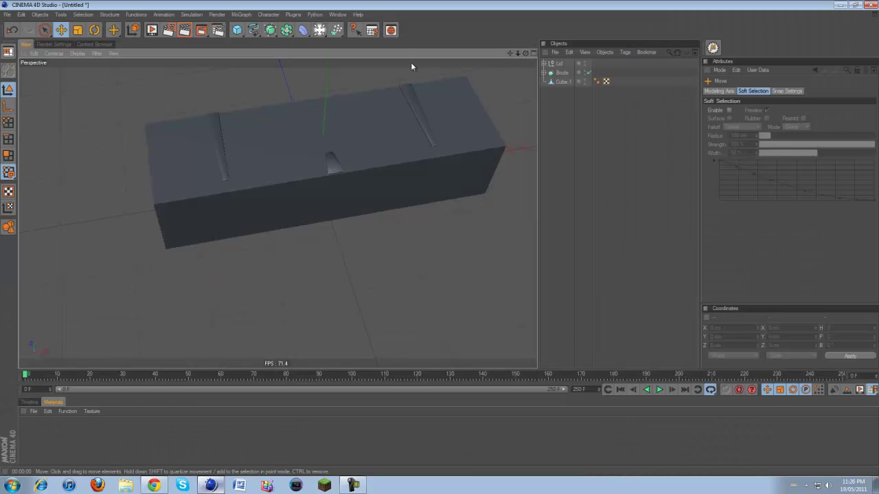
# - Add a text spline laid flat at -90° pitch and raise it just above the lid, to about Y 113 cm
pyautogui.click(253, 29)
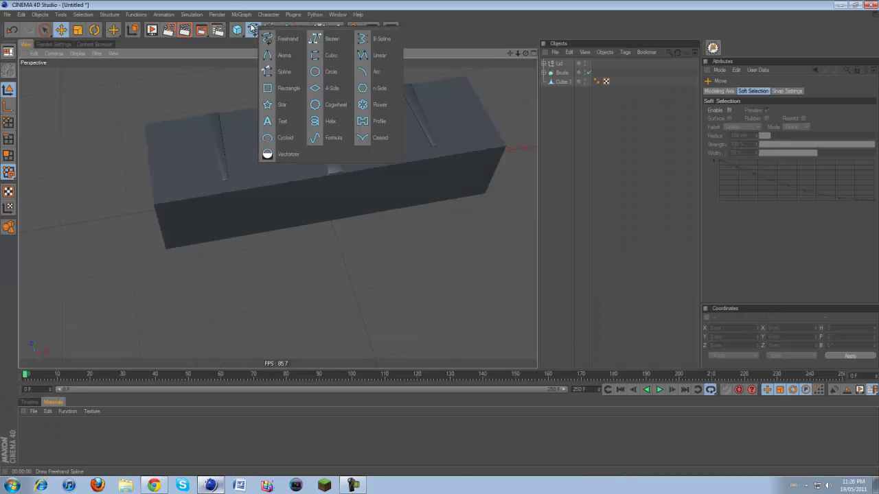
pyautogui.click(282, 124)
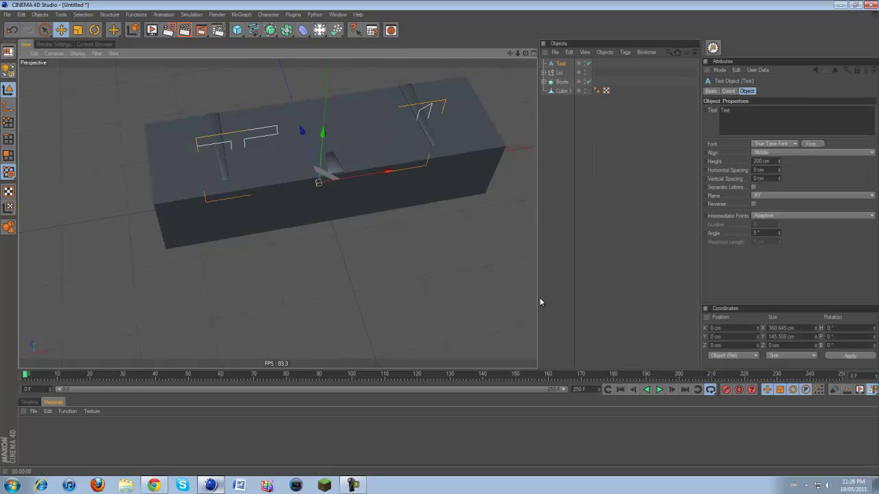
pyautogui.click(94, 30)
pyautogui.moveTo(308, 174); pyautogui.dragTo(314, 158)
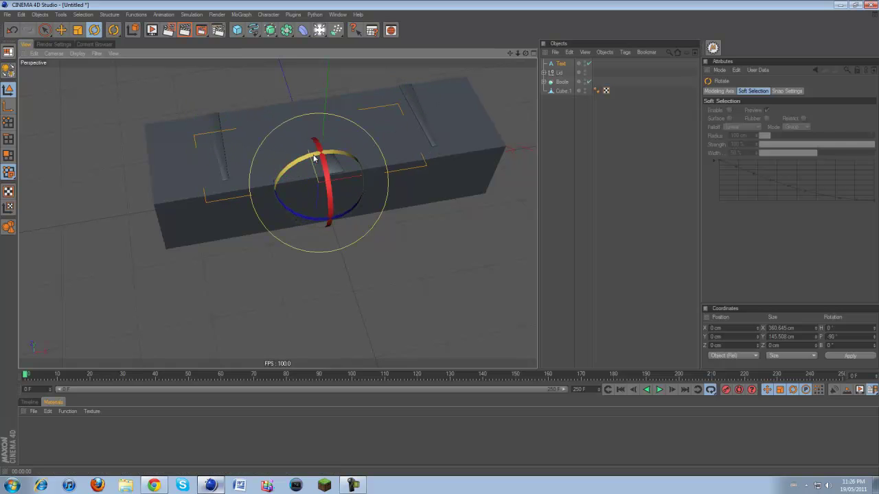
pyautogui.click(61, 30)
pyautogui.moveTo(315, 224); pyautogui.dragTo(319, 178)
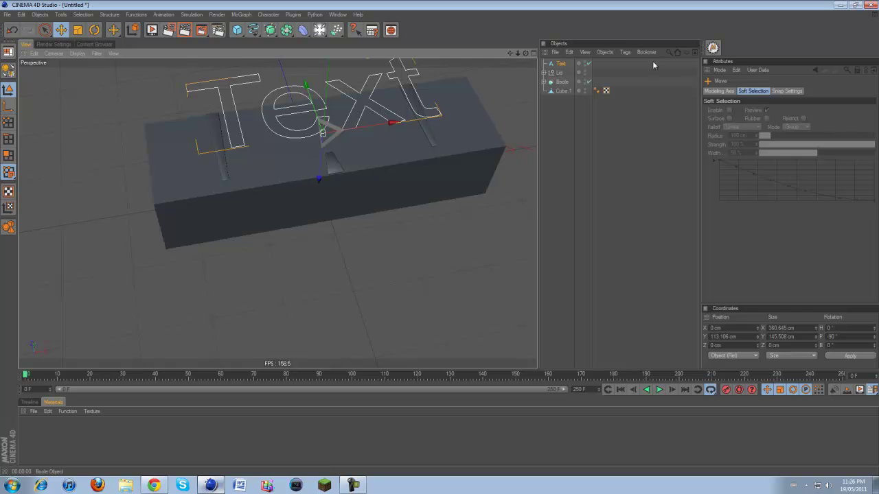
# - Change the text spline's content to a question mark and set its font to Impact
pyautogui.click(567, 64)
pyautogui.click(773, 125)
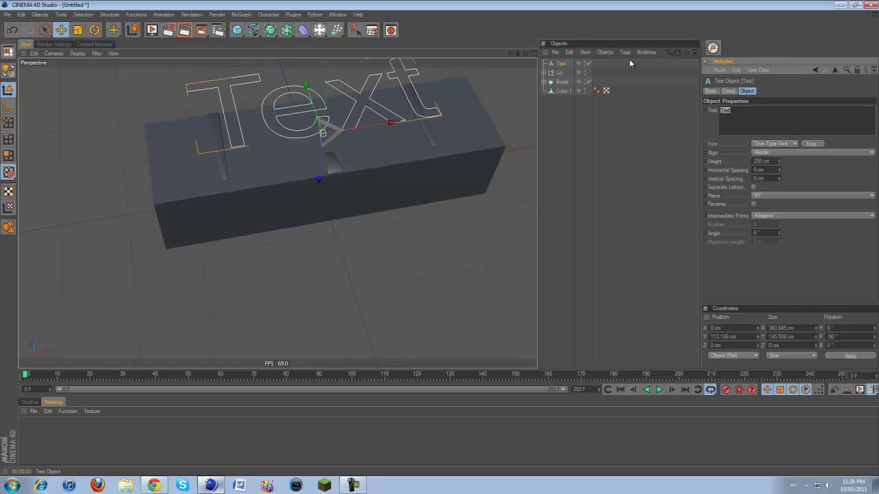
pyautogui.write('?')
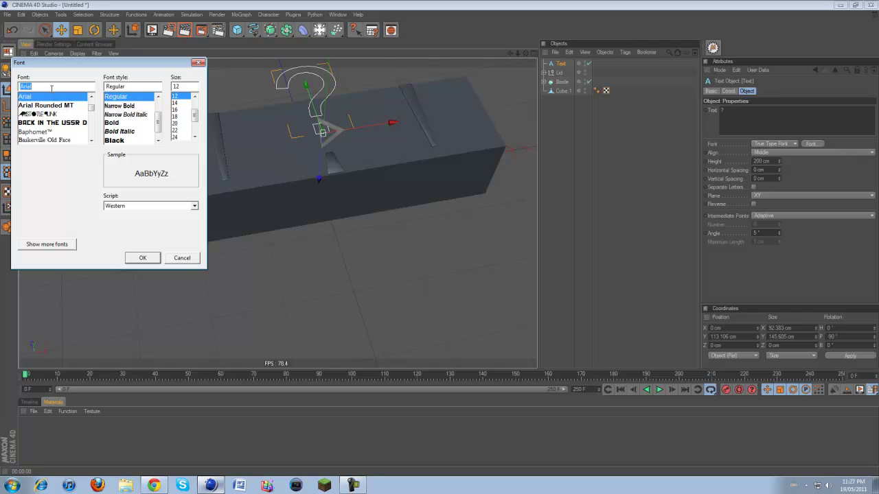
pyautogui.write('I')
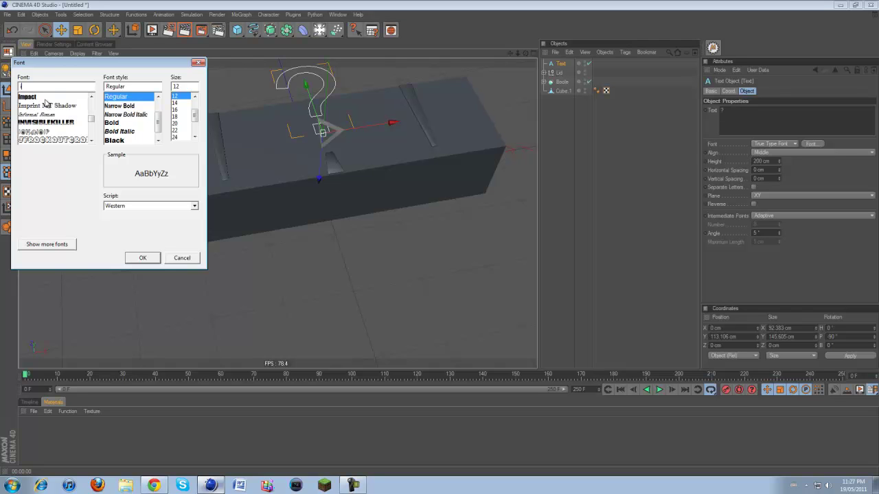
pyautogui.click(31, 97)
pyautogui.click(143, 258)
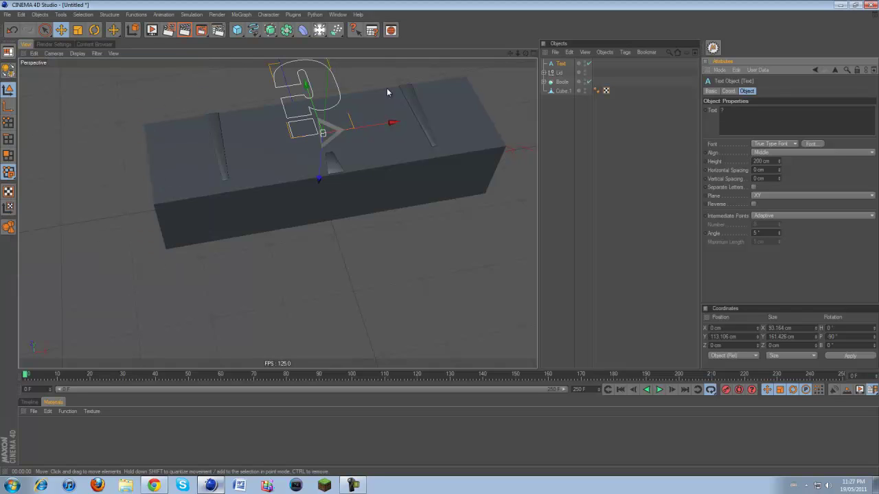
# - Browse the font list and set the question mark's font to Arial Rounded MT in Bold style
pyautogui.click(810, 144)
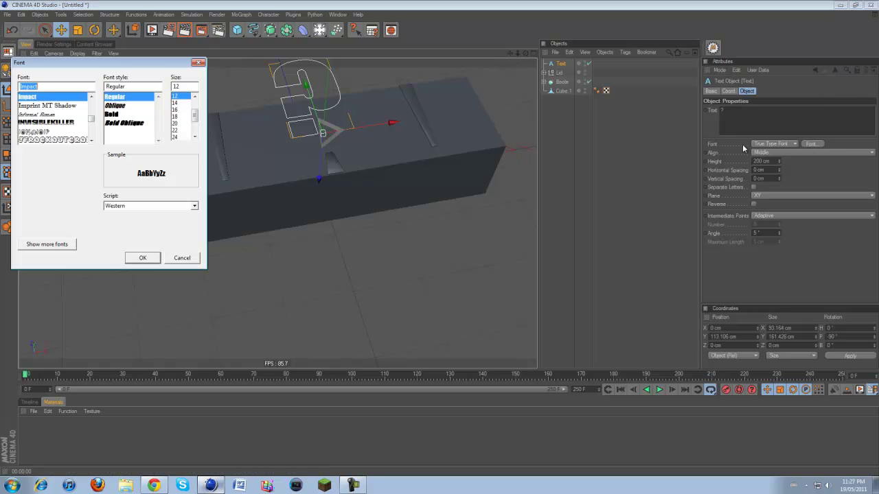
pyautogui.scroll(1, 92, 95)
pyautogui.scroll(10, 71, 100)
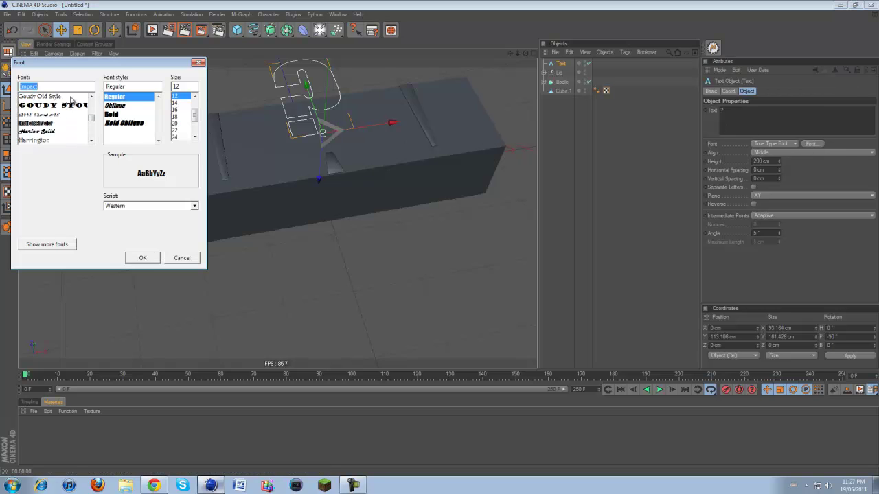
pyautogui.scroll(3, 67, 101)
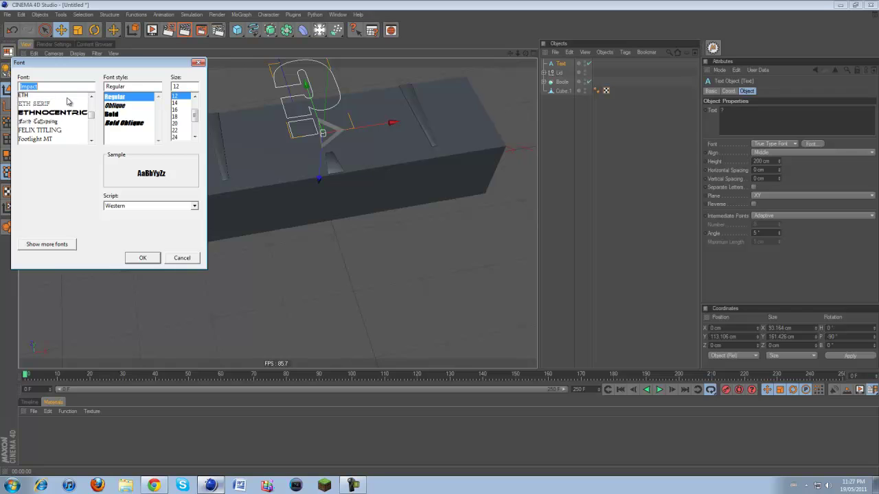
pyautogui.scroll(10, 39, 141)
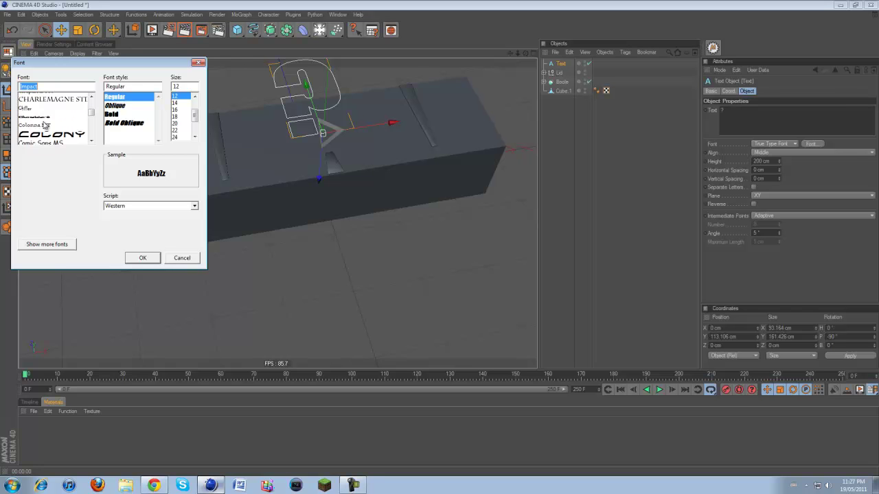
pyautogui.scroll(6, 48, 124)
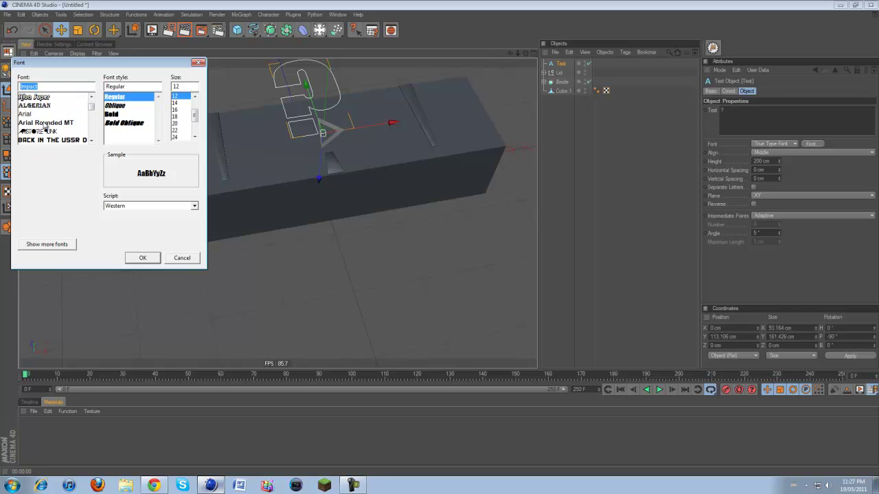
pyautogui.click(56, 123)
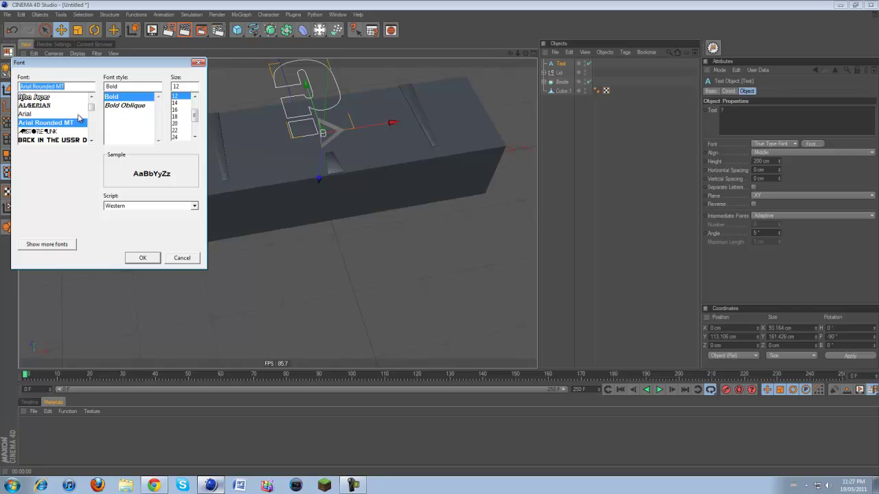
pyautogui.click(115, 98)
pyautogui.click(143, 256)
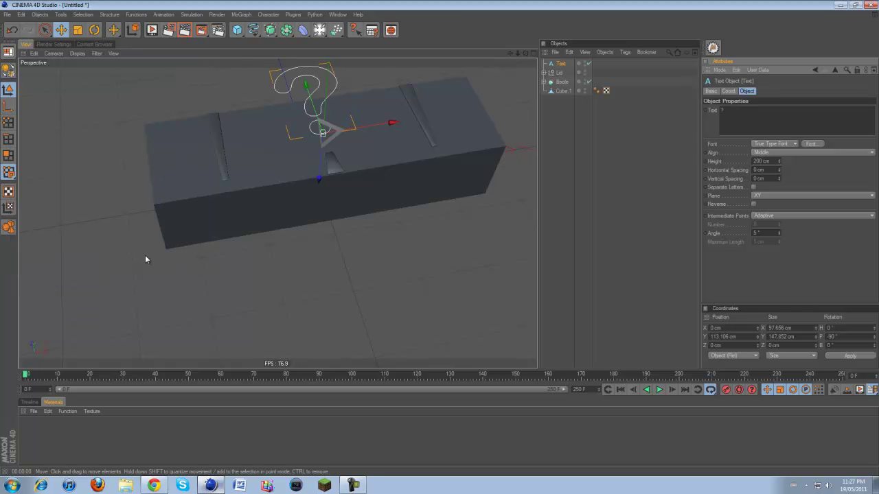
# - Change the question mark's font to Arial in Narrow Bold style
pyautogui.click(808, 144)
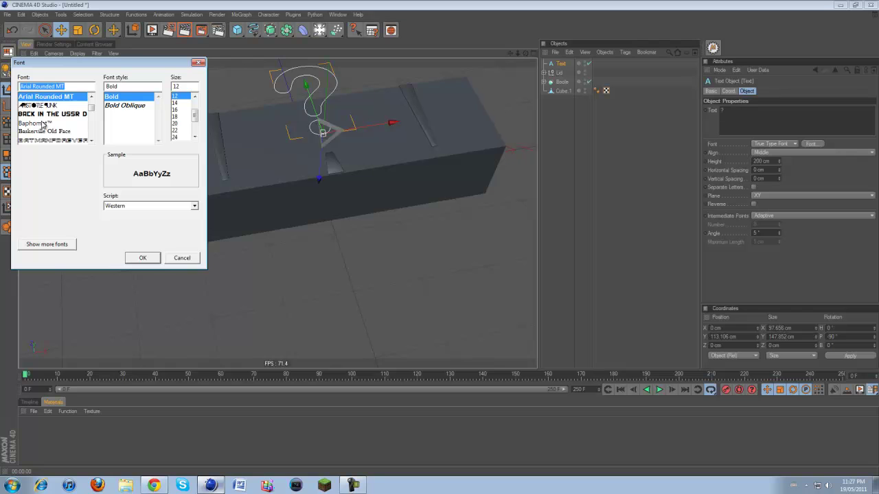
pyautogui.scroll(1, 42, 123)
pyautogui.click(40, 115)
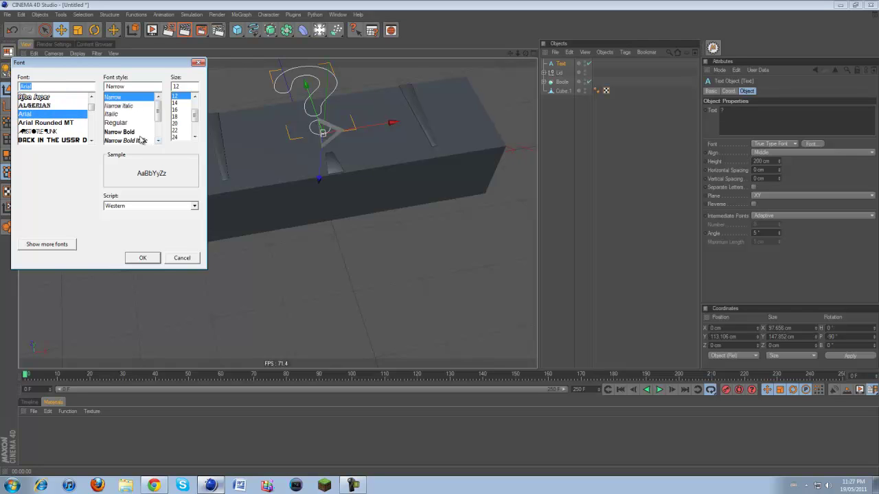
pyautogui.click(142, 133)
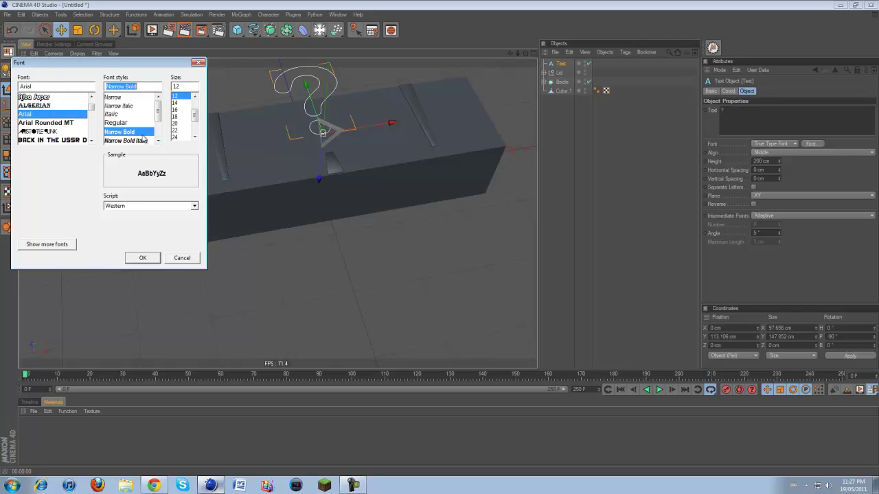
pyautogui.click(136, 257)
pyautogui.click(815, 153)
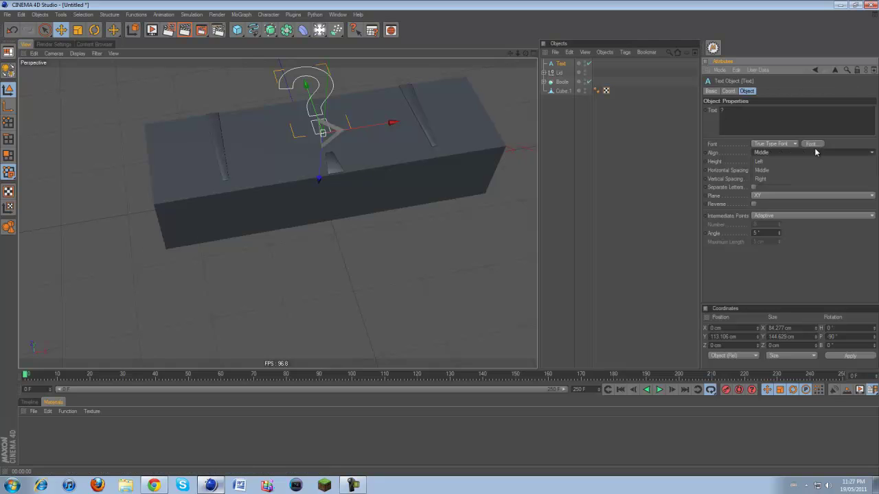
pyautogui.click(814, 150)
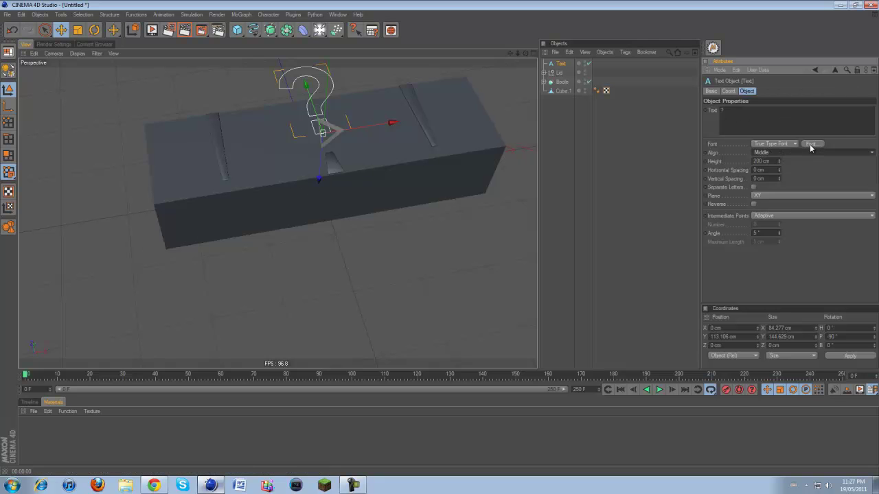
# - Set the question mark's font to Arial in Black style
pyautogui.click(811, 143)
pyautogui.click(120, 131)
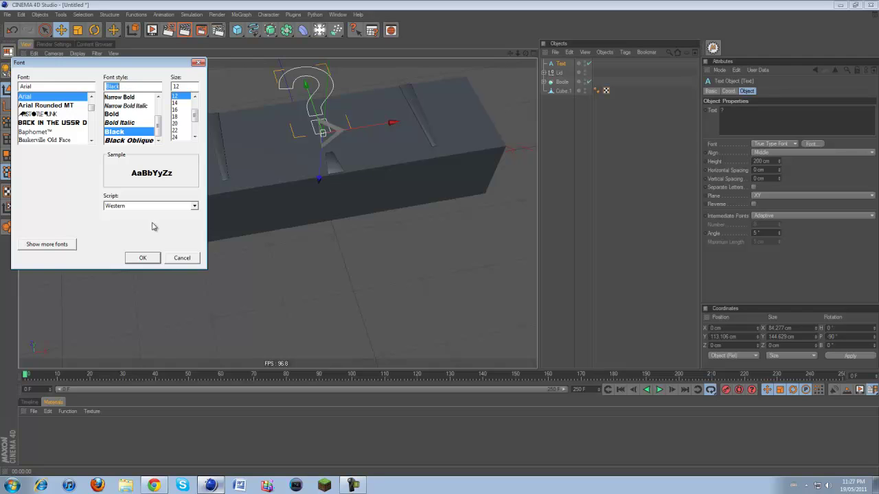
pyautogui.click(143, 258)
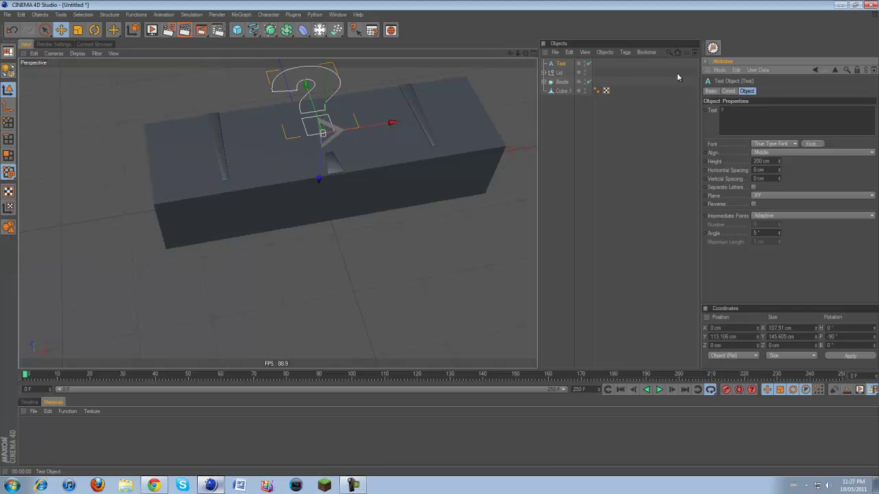
pyautogui.click(812, 144)
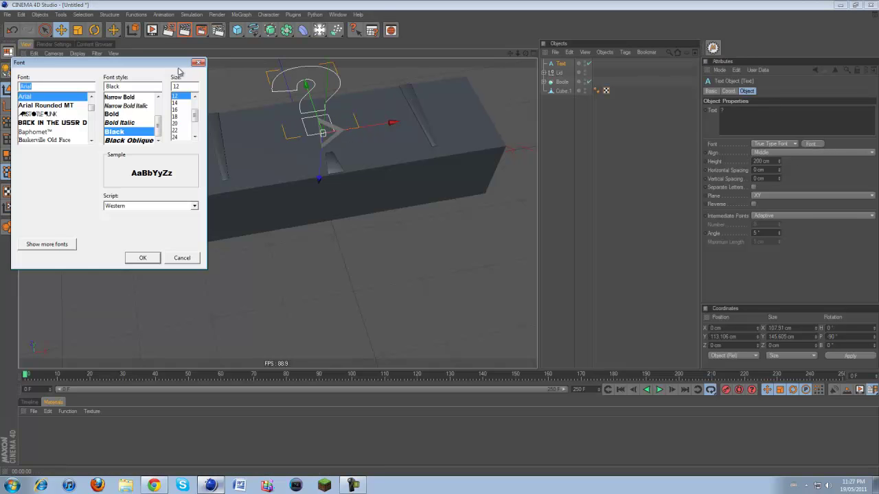
pyautogui.moveTo(159, 63); pyautogui.dragTo(208, 48)
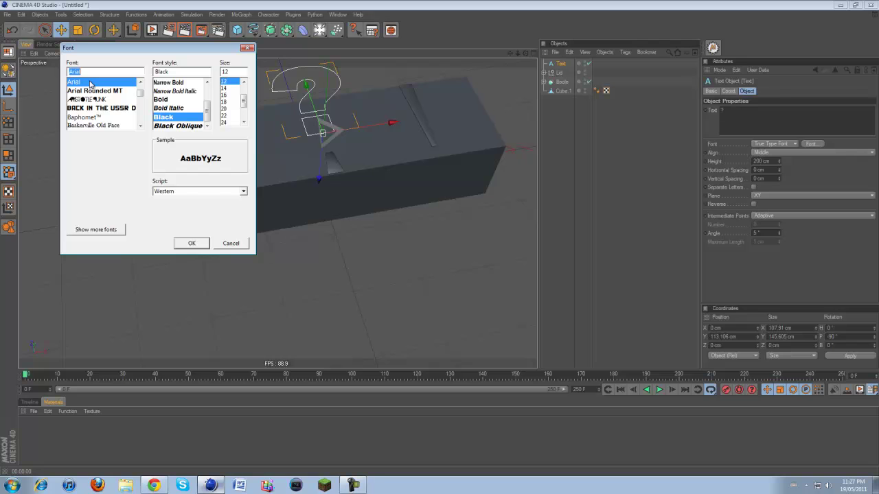
pyautogui.click(172, 118)
pyautogui.click(192, 243)
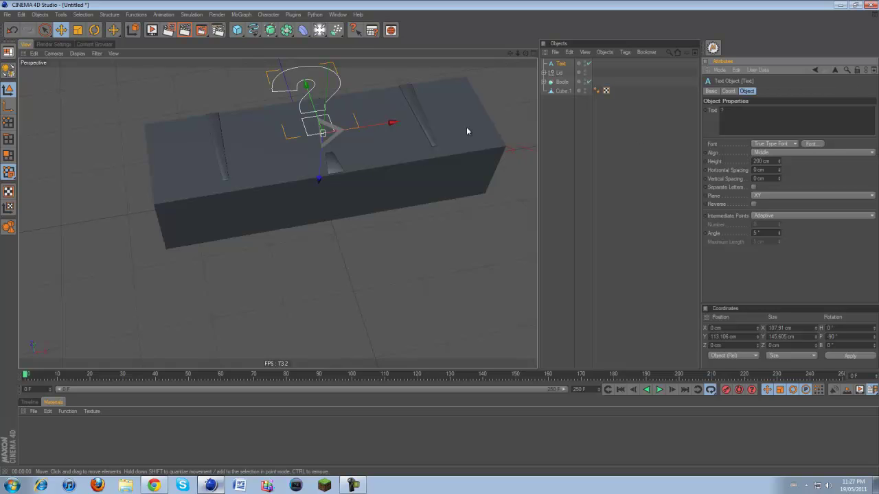
# - Reduce the question mark's text height to 150 cm and finally to 100 cm, judging its fit on the lid from above
pyautogui.middleClick(410, 184)
pyautogui.scroll(-5, 432, 107)
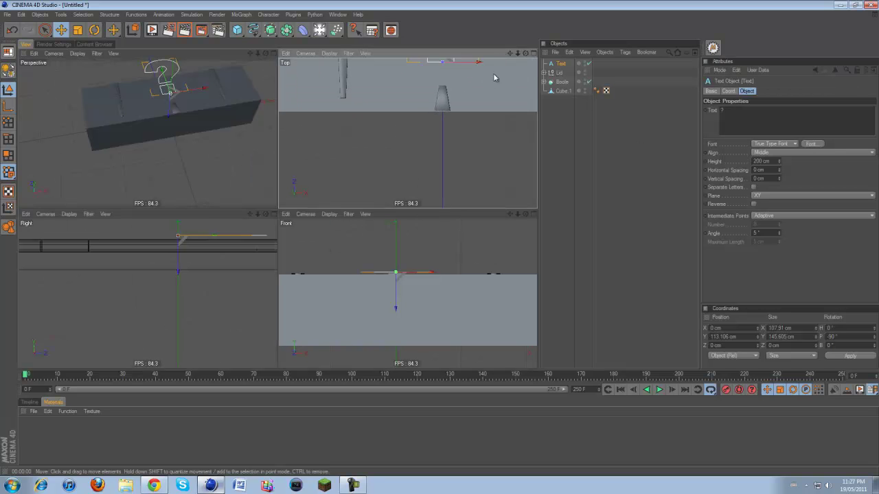
pyautogui.scroll(-1, 436, 89)
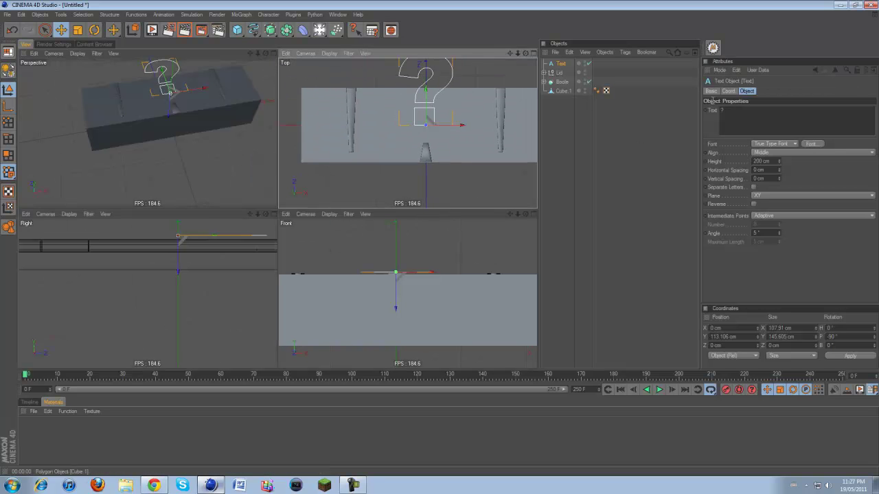
pyautogui.click(779, 159)
pyautogui.doubleClick(772, 162)
pyautogui.write('15')
pyautogui.press('Return')
pyautogui.write('150')
pyautogui.press('Return')
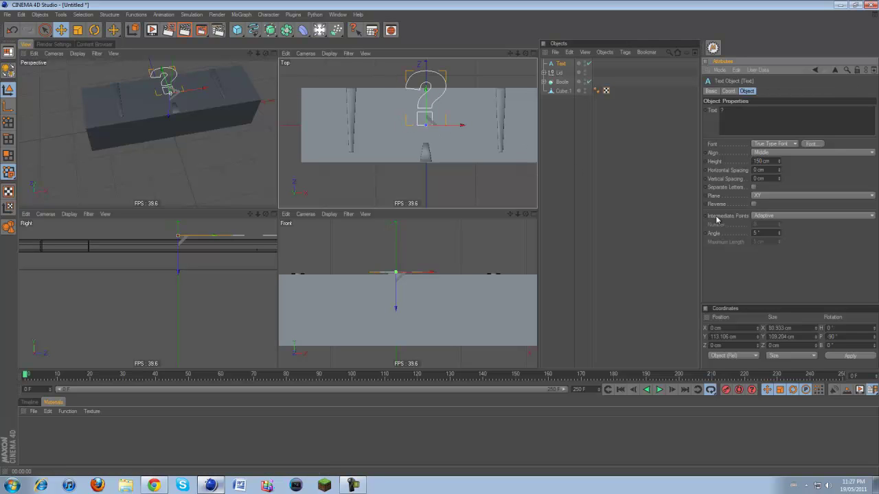
pyautogui.doubleClick(772, 161)
pyautogui.write('100')
pyautogui.press('Return')
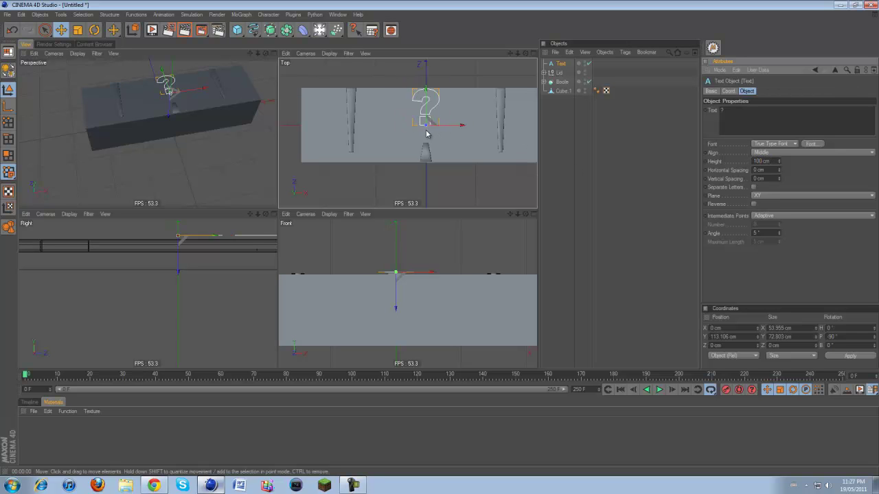
# - Move the question mark between the long strap and the centre strap, to about X -66 cm and Z -25 cm, checking the reference picture in Chrome
pyautogui.moveTo(426, 129); pyautogui.dragTo(394, 143)
pyautogui.moveTo(440, 213); pyautogui.dragTo(440, 213)
pyautogui.moveTo(394, 115); pyautogui.dragTo(395, 109)
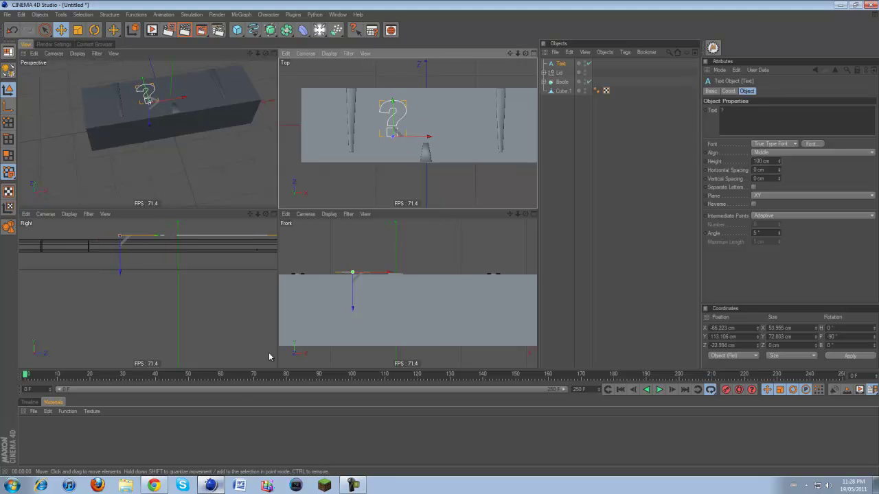
pyautogui.click(154, 486)
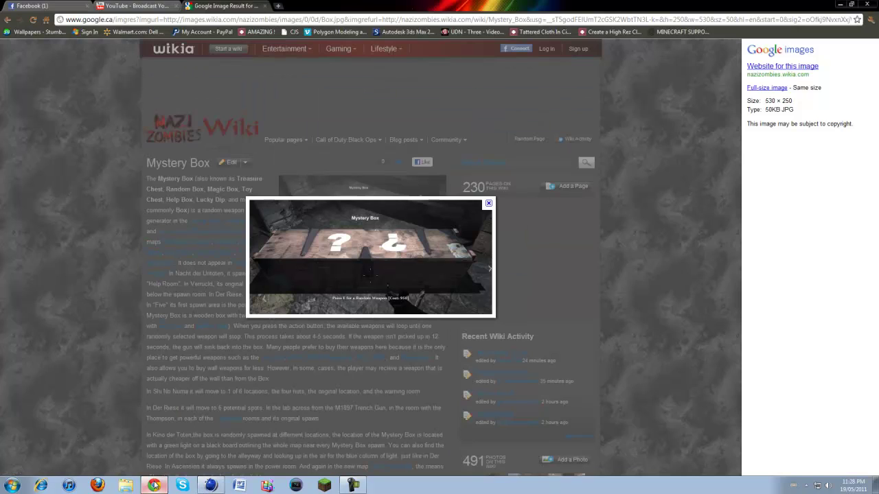
pyautogui.click(155, 486)
pyautogui.moveTo(393, 112); pyautogui.dragTo(393, 112)
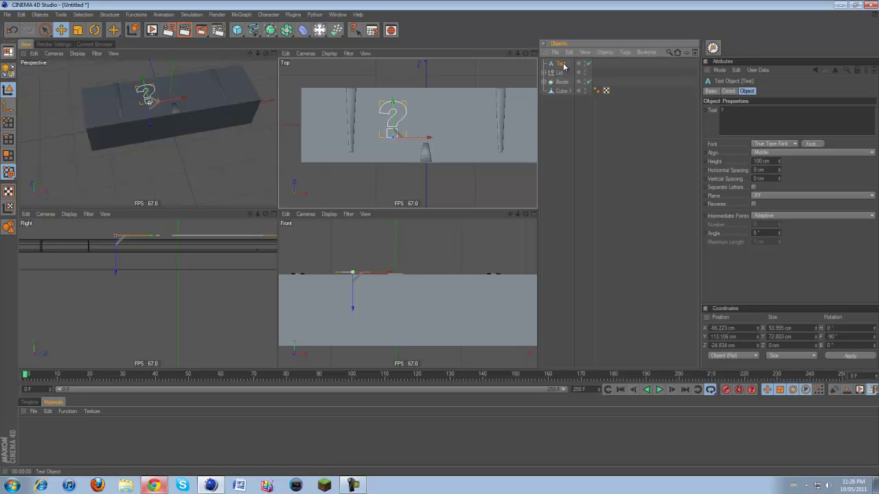
# - Duplicate the question-mark text and rotate the copy upside down to a bank of -180°
pyautogui.keyDown('ctrl'); pyautogui.moveTo(566, 66); pyautogui.dragTo(562, 72); pyautogui.keyUp('ctrl')
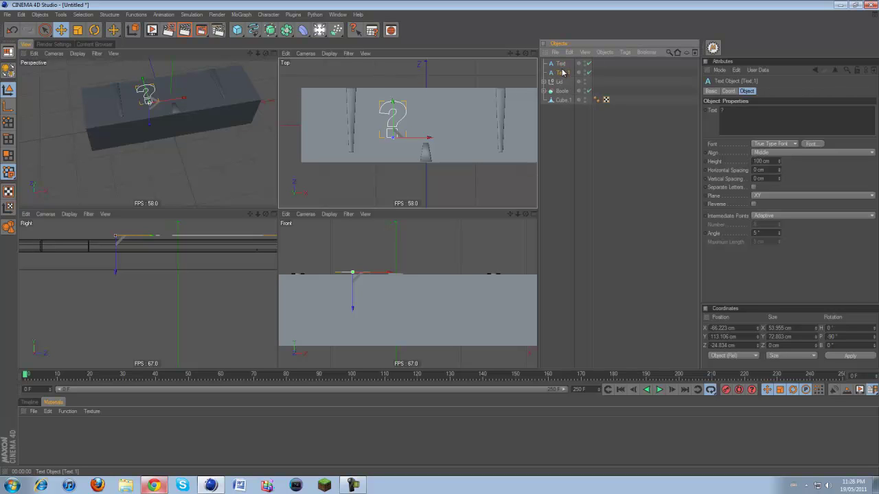
pyautogui.press('r')
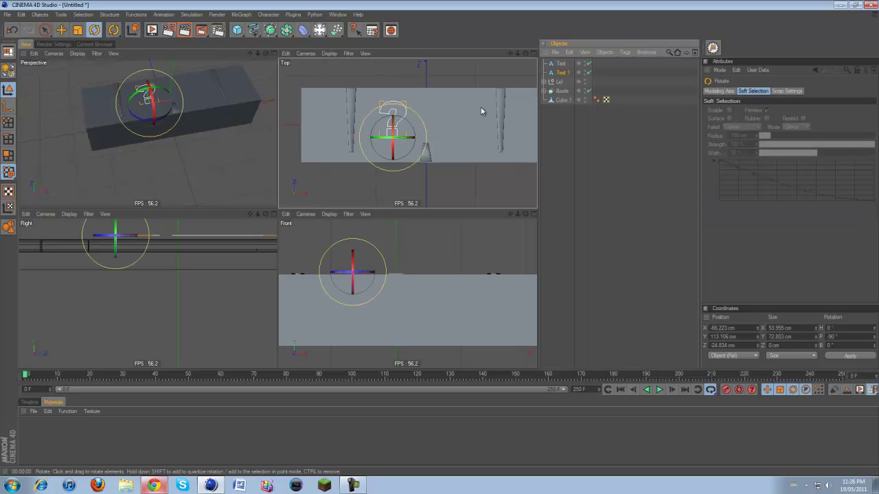
pyautogui.moveTo(404, 124)
pyautogui.mouseDown()
pyautogui.moveTo(402, 147)
pyautogui.moveTo(393, 151)
pyautogui.moveTo(396, 115)
pyautogui.mouseUp()
pyautogui.click(62, 34)
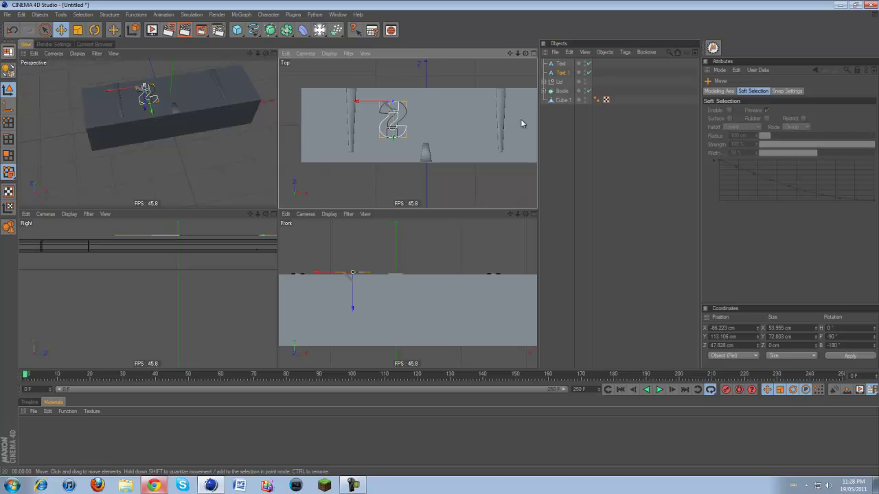
# - Mirror the upside-down question mark's position to X 66.223 cm and compare the layout with the reference picture in Chrome
pyautogui.click(714, 328)
pyautogui.press('BackSpace')
pyautogui.click(856, 356)
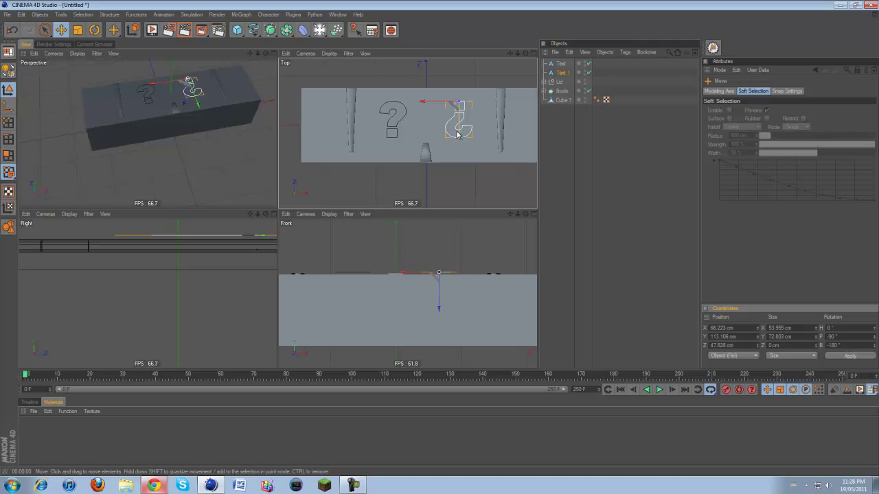
pyautogui.click(395, 191)
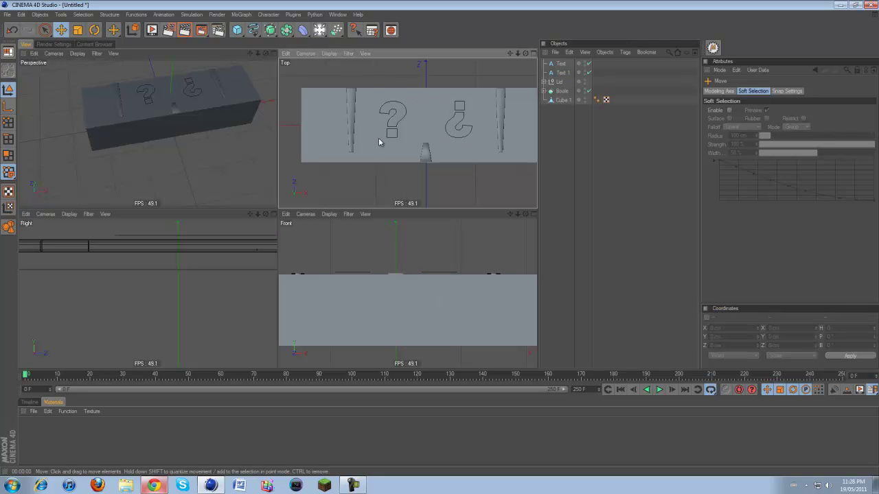
pyautogui.click(158, 486)
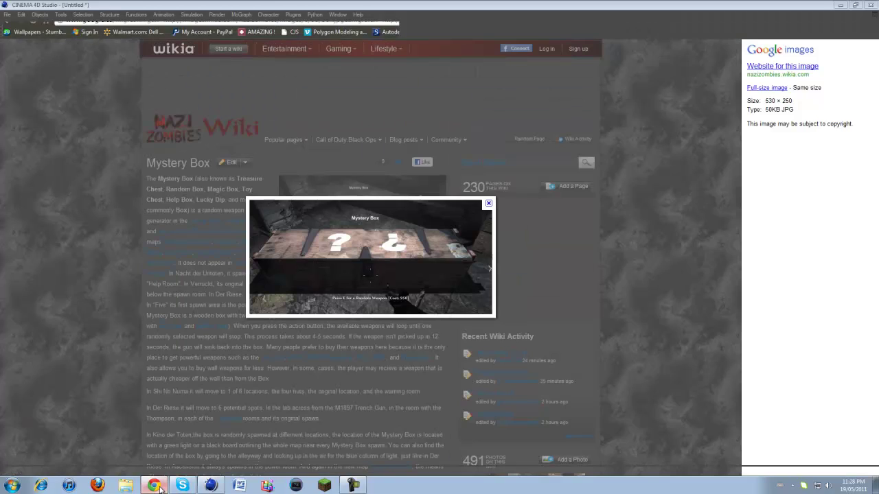
pyautogui.click(157, 486)
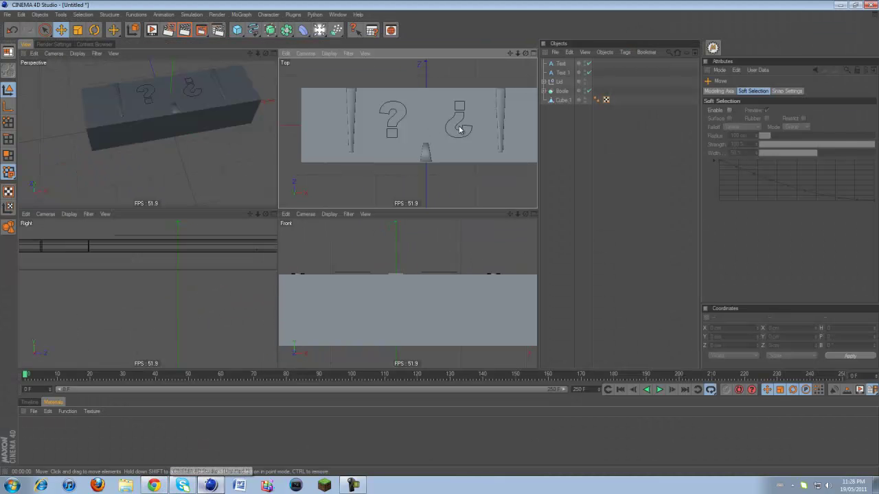
# - Add an Extrude NURBS for each question mark, nest each text spline inside its own, and collapse both groups
pyautogui.click(272, 31)
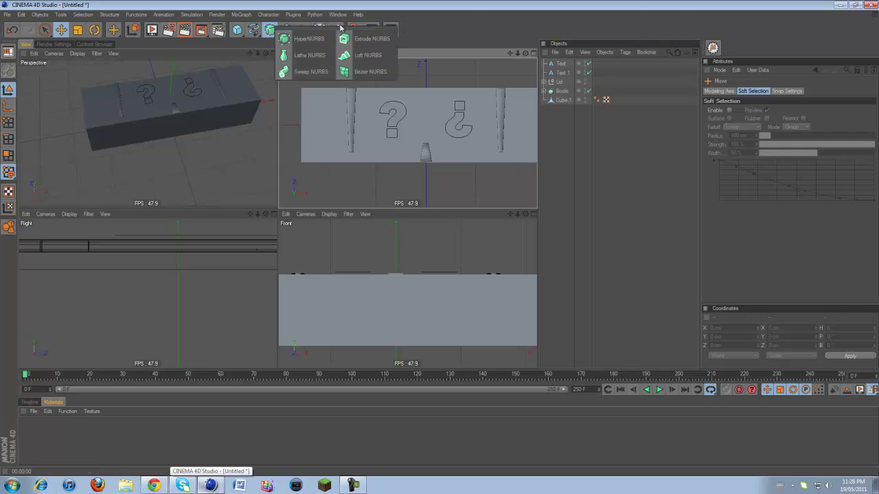
pyautogui.click(369, 39)
pyautogui.keyDown('ctrl'); pyautogui.moveTo(584, 62); pyautogui.dragTo(563, 85); pyautogui.keyUp('ctrl')
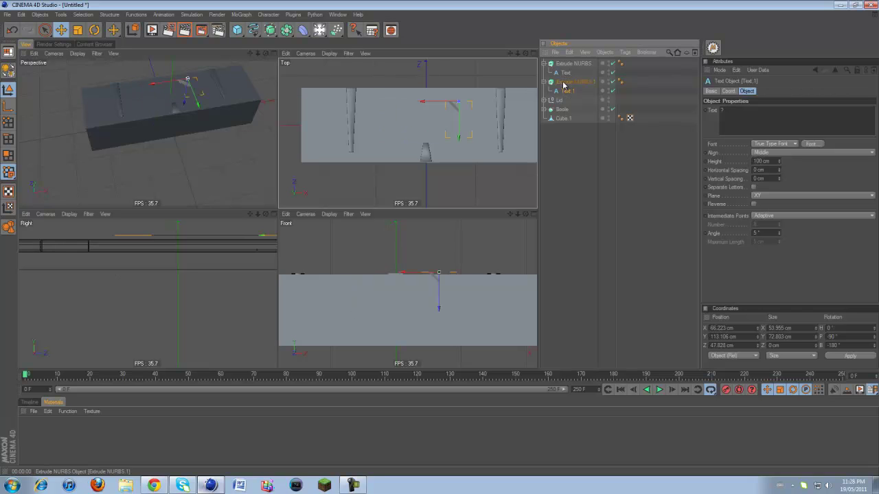
pyautogui.click(573, 63)
pyautogui.keyDown('shift'); pyautogui.click(574, 81); pyautogui.keyUp('shift')
pyautogui.click(544, 83)
pyautogui.click(544, 64)
# - Set the Z extrusion movement of both question-mark Extrude NURBS objects to 3 cm
pyautogui.click(566, 65)
pyautogui.keyDown('shift'); pyautogui.click(564, 73); pyautogui.keyUp('shift')
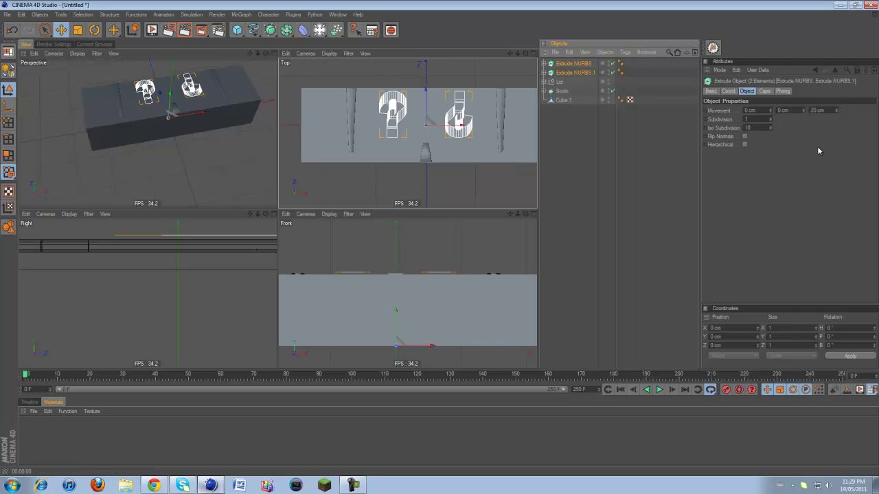
pyautogui.click(828, 110)
pyautogui.write('3')
pyautogui.press('Return')
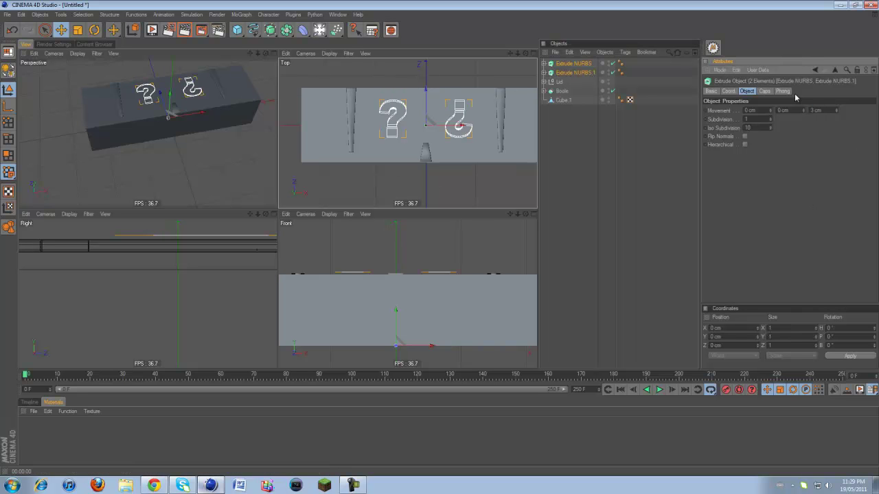
# - Enable the Hierarchical option on both question-mark Extrude NURBS objects and render the perspective view to check the extrusions
pyautogui.click(744, 145)
pyautogui.moveTo(709, 145); pyautogui.dragTo(724, 148)
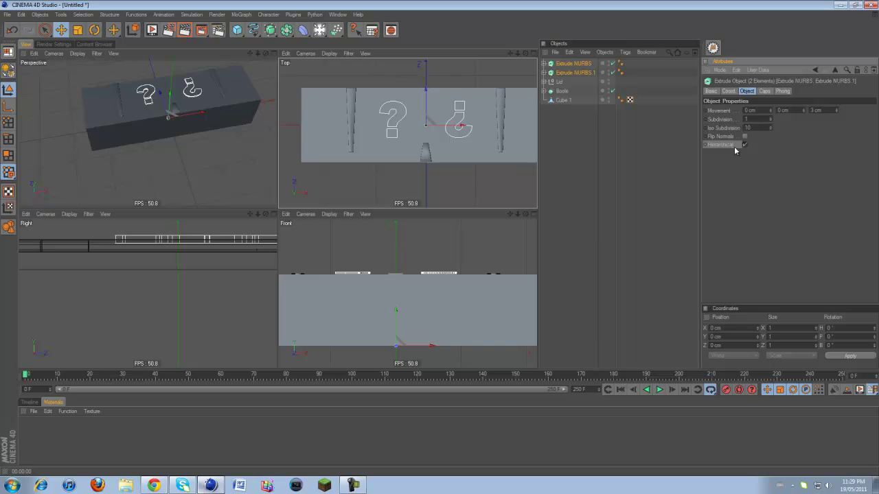
pyautogui.moveTo(258, 53); pyautogui.dragTo(243, 64)
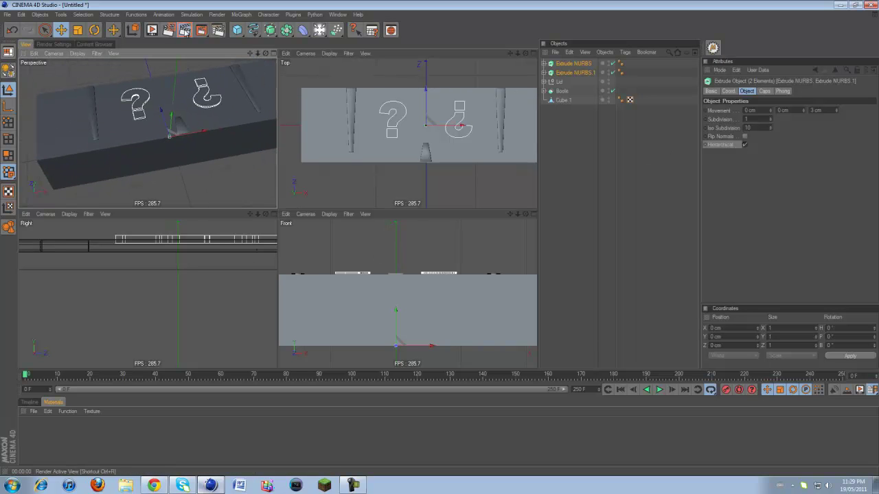
pyautogui.click(152, 30)
pyautogui.scroll(-3, 181, 134)
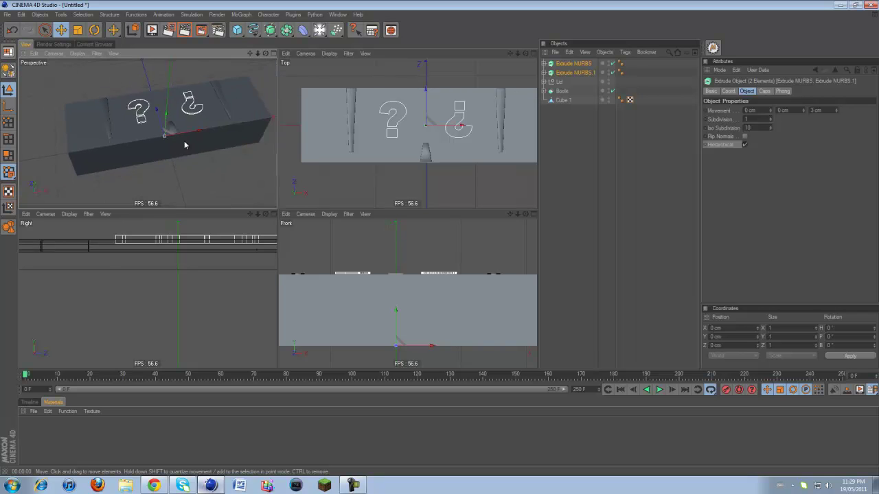
pyautogui.middleClick(185, 158)
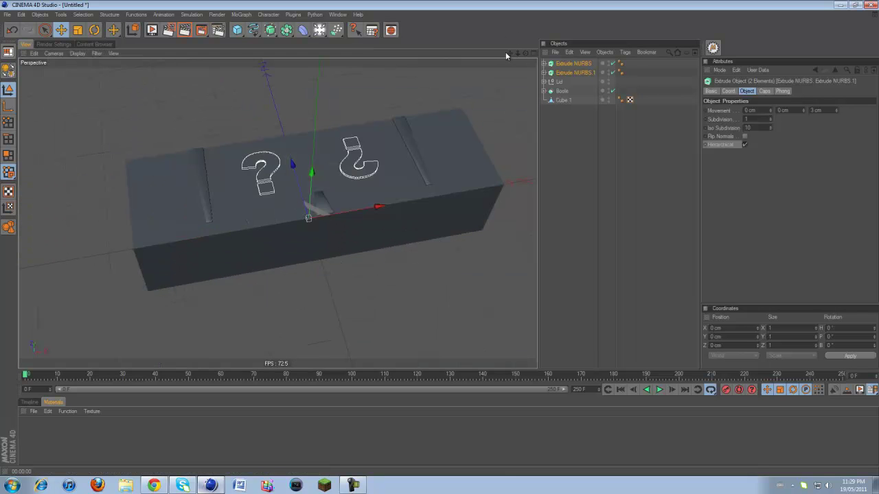
pyautogui.moveTo(508, 53); pyautogui.dragTo(491, 62)
# - Nest both question-mark Extrude NURBS objects inside the Lid null, collapse the group and select the lid
pyautogui.moveTo(570, 73); pyautogui.dragTo(561, 82)
pyautogui.click(544, 64)
pyautogui.click(557, 64)
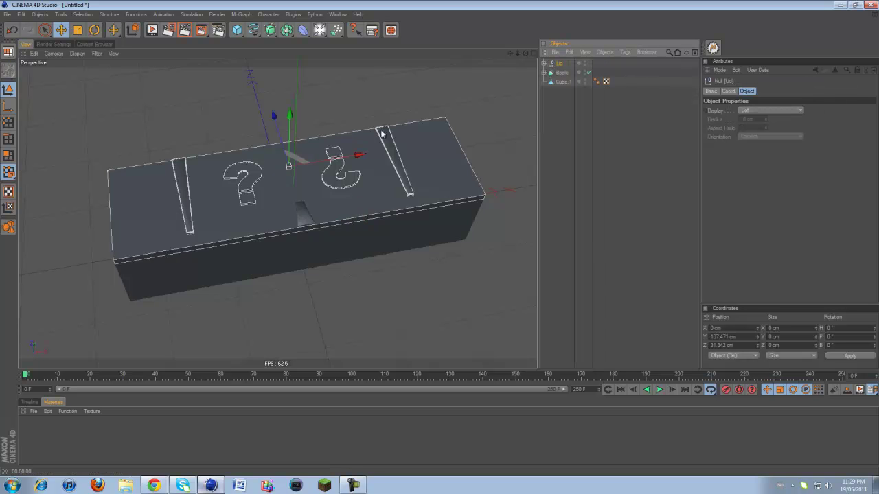
# - Move only the Lid null's axis to the box's rear hinge edge, at about Y 104 cm and Z 75 cm
pyautogui.moveTo(526, 54); pyautogui.dragTo(436, 243)
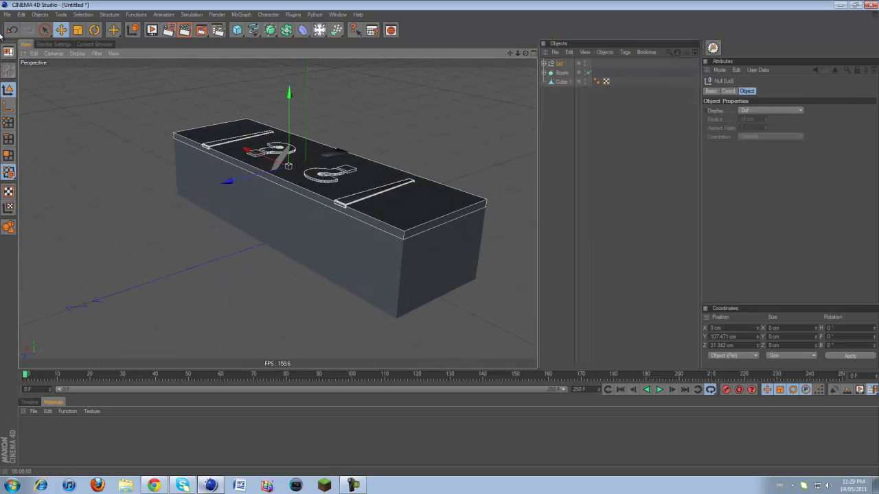
pyautogui.click(8, 107)
pyautogui.moveTo(238, 176); pyautogui.dragTo(220, 181)
pyautogui.middleClick(238, 176)
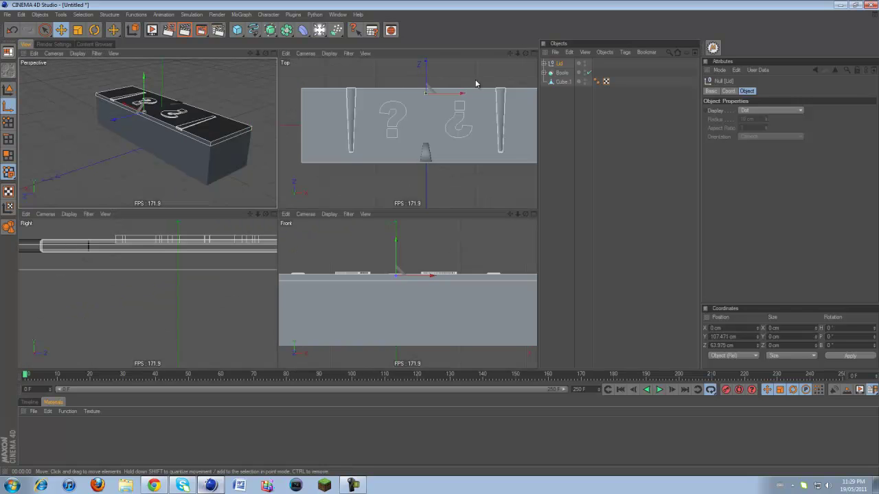
pyautogui.moveTo(426, 74); pyautogui.dragTo(427, 69)
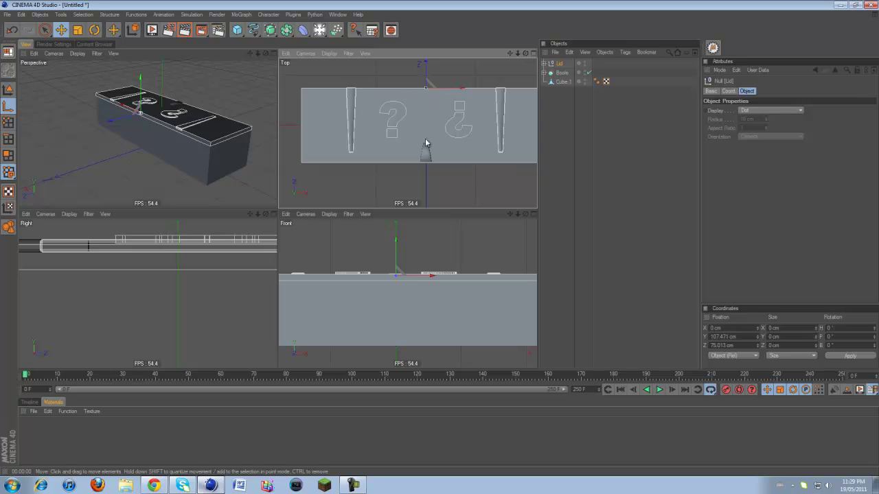
pyautogui.moveTo(397, 250); pyautogui.dragTo(440, 245)
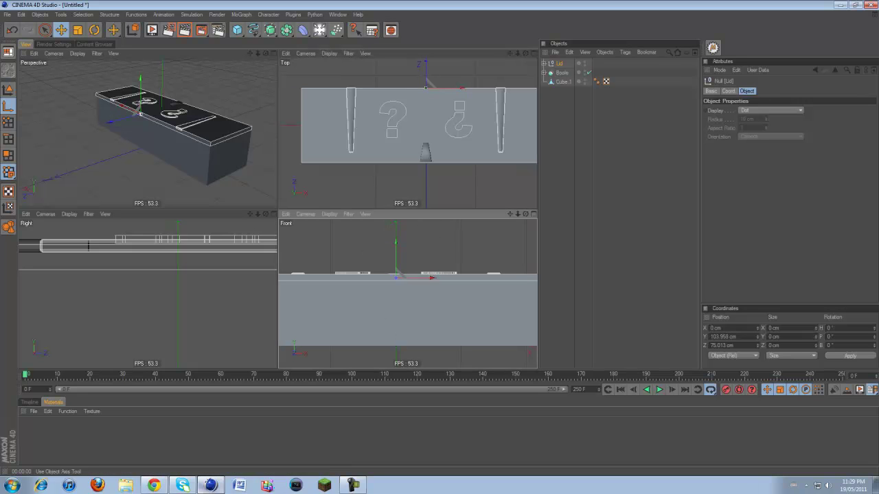
# - Try rotating the lid to a pitch of about 2.3° around its rear hinge axis, and undo the rotation
pyautogui.click(8, 90)
pyautogui.click(94, 29)
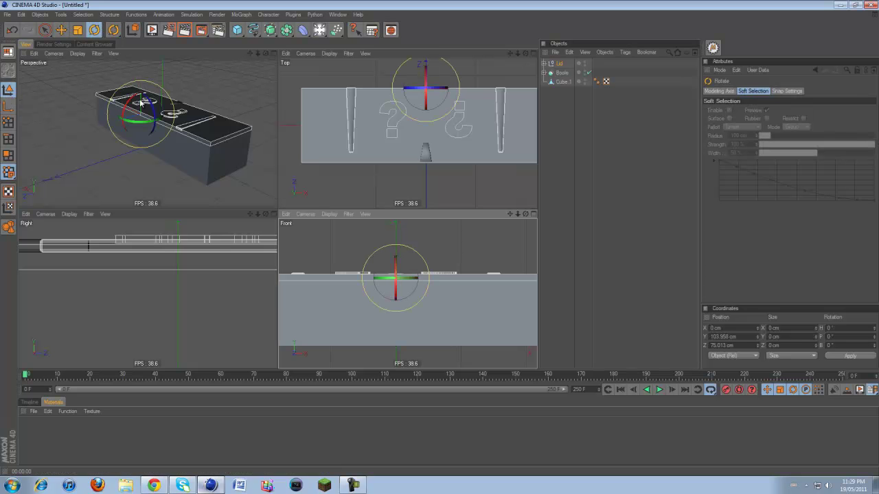
pyautogui.moveTo(129, 104); pyautogui.dragTo(131, 102)
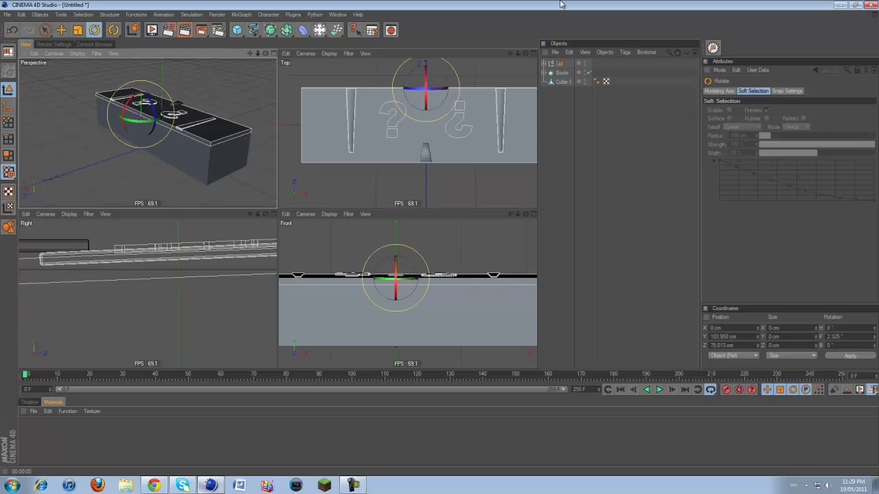
pyautogui.hotkey('ctrl', 'z')
# - Nest the small tapered front strap, Cube.1, inside the Lid null and collapse the group
pyautogui.moveTo(559, 81); pyautogui.dragTo(559, 63)
pyautogui.click(544, 64)
pyautogui.click(558, 64)
# - Test the hinge by rotating the complete lid to a pitch of about -4.2°, undo it, and inspect the closed box
pyautogui.moveTo(121, 111); pyautogui.dragTo(133, 116)
pyautogui.hotkey('ctrl', 'z')
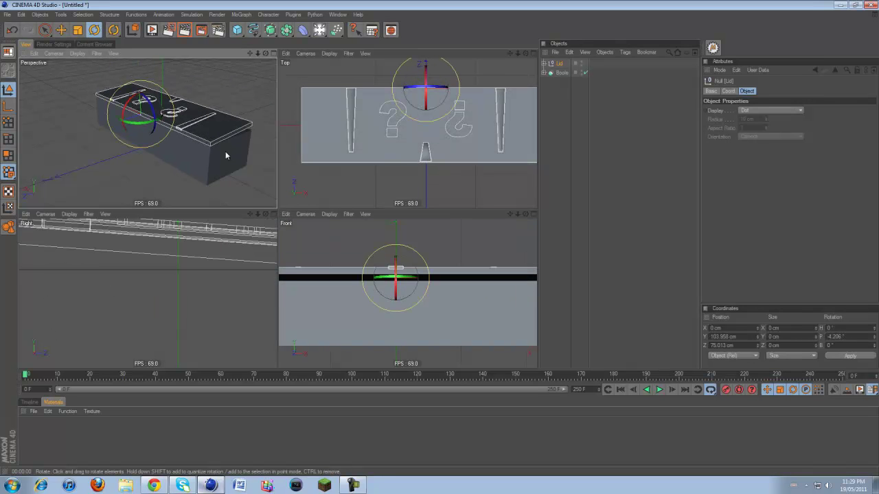
pyautogui.middleClick(252, 104)
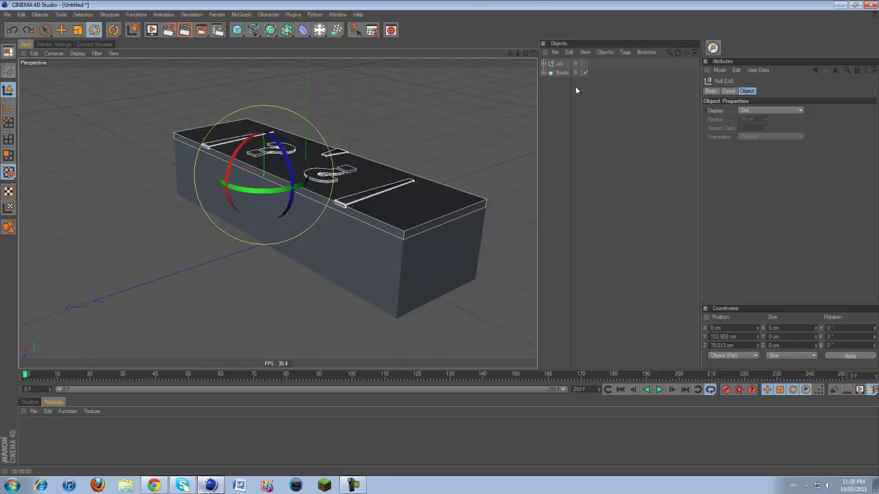
pyautogui.moveTo(526, 54); pyautogui.dragTo(440, 237)
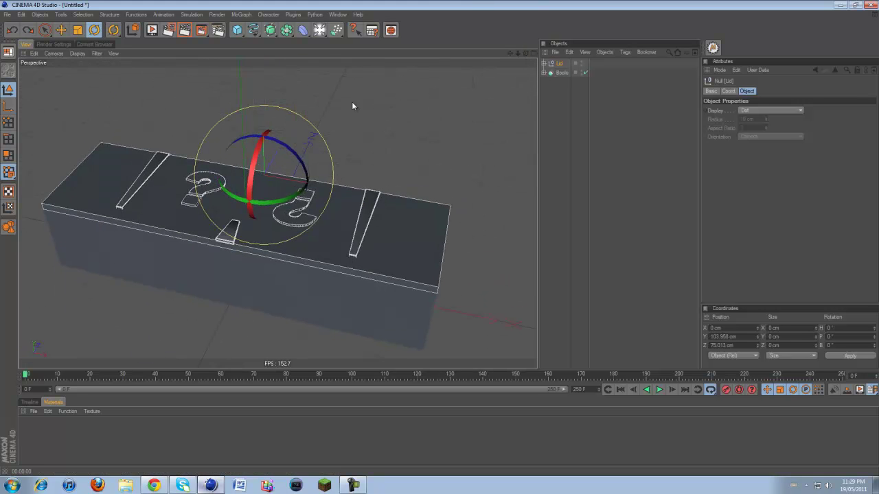
pyautogui.scroll(-2, 309, 109)
pyautogui.click(61, 29)
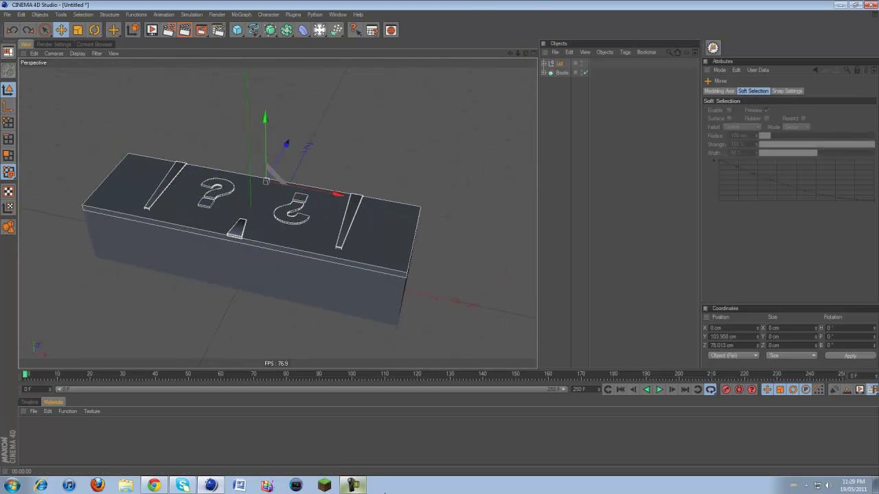
# - Switch to Chrome and view the Mystery Box reference image
pyautogui.click(153, 485)
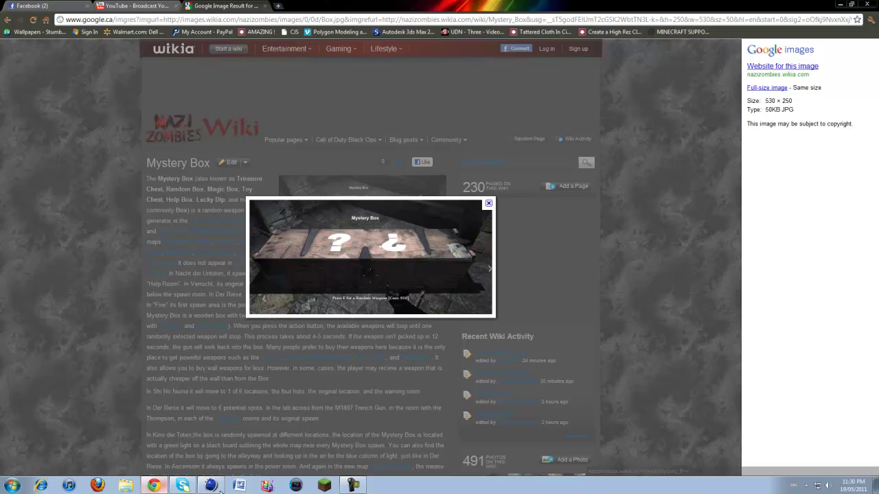
pyautogui.click(352, 486)
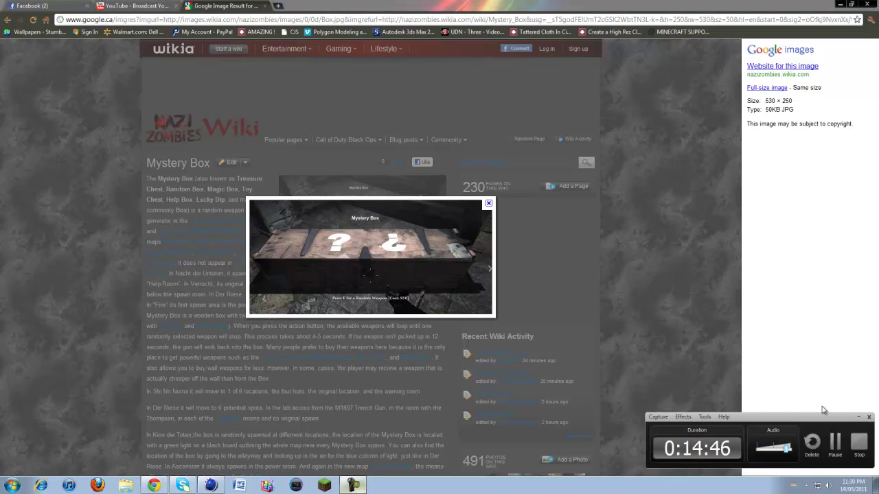
pyautogui.click(837, 443)
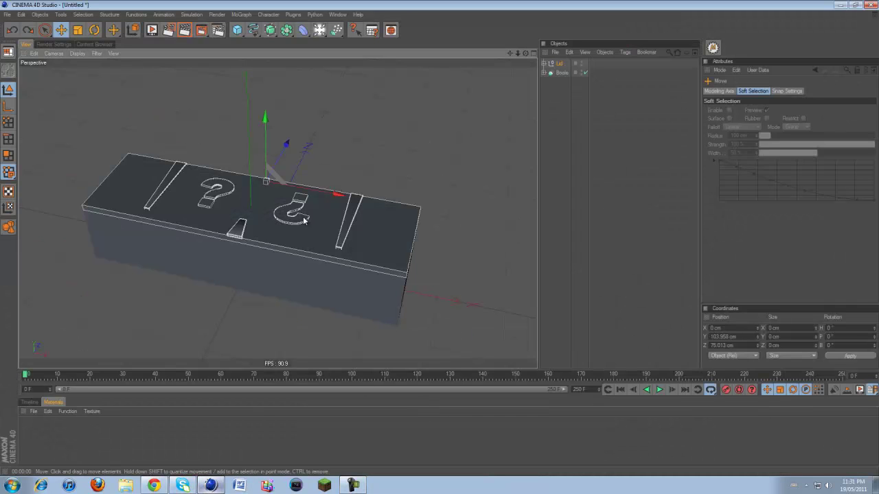
# - Examine the latch area on the chest's front in the Mystery Box reference image in Chrome
pyautogui.moveTo(510, 53); pyautogui.dragTo(439, 238)
pyautogui.click(469, 99)
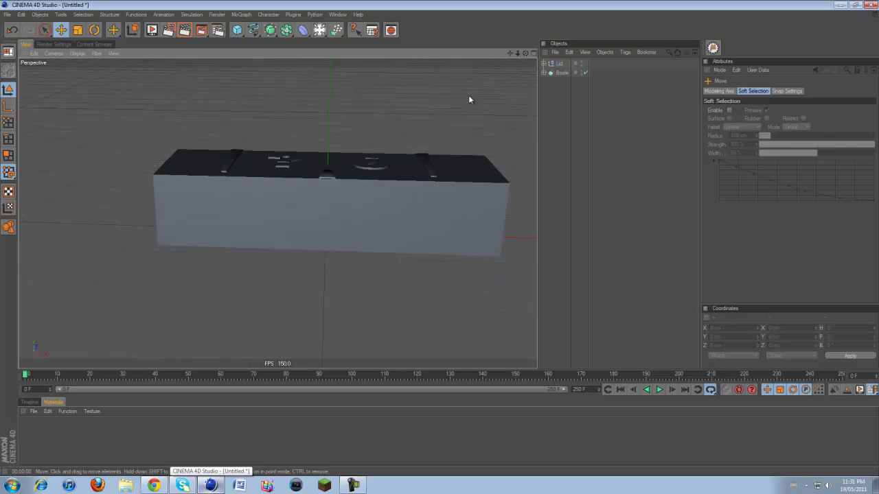
pyautogui.scroll(5, 469, 100)
pyautogui.scroll(5, 476, 68)
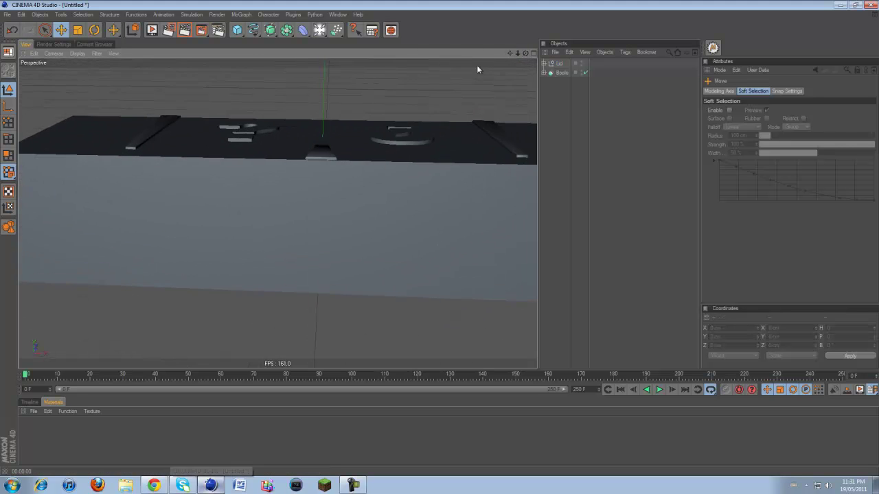
pyautogui.click(294, 212)
pyautogui.click(306, 73)
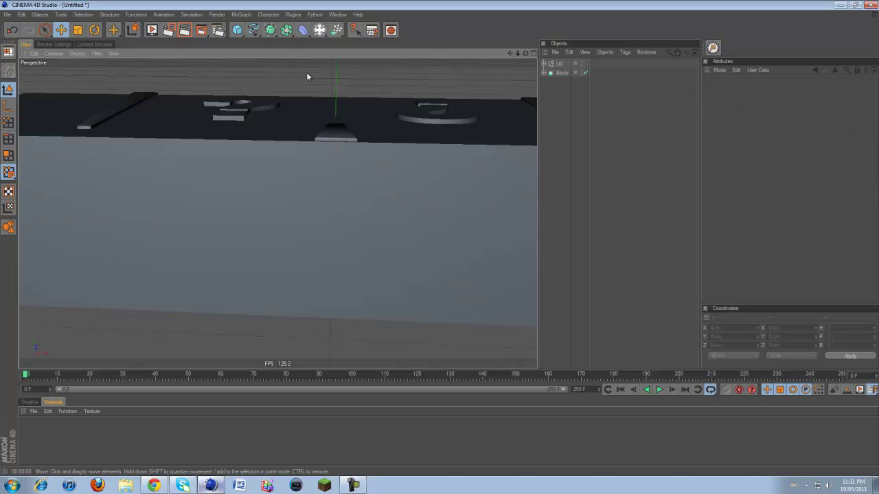
pyautogui.click(237, 30)
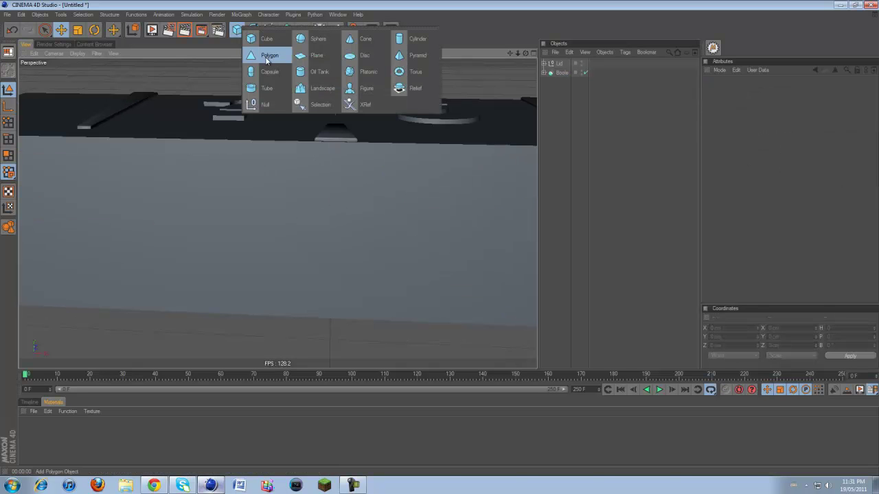
pyautogui.click(155, 484)
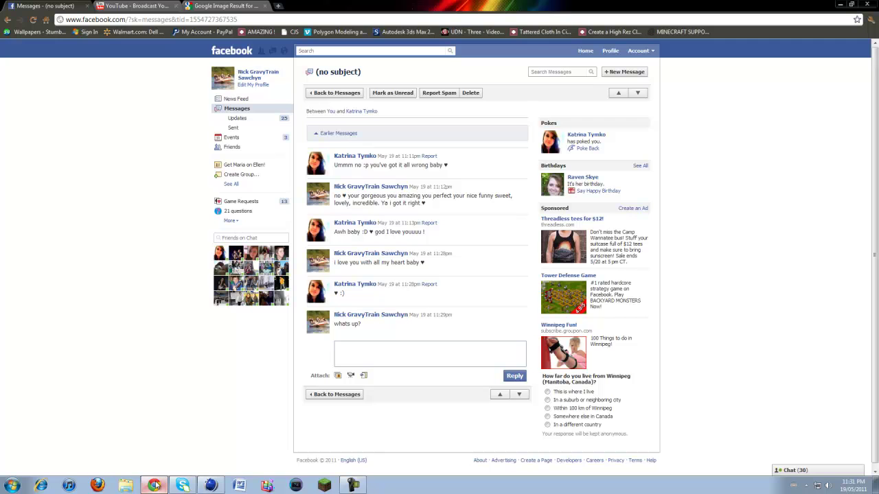
pyautogui.click(161, 481)
pyautogui.click(158, 483)
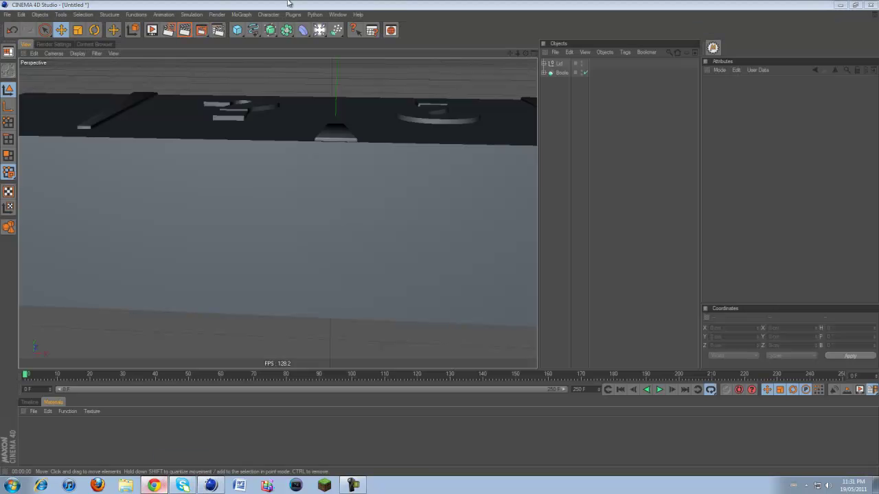
pyautogui.click(225, 5)
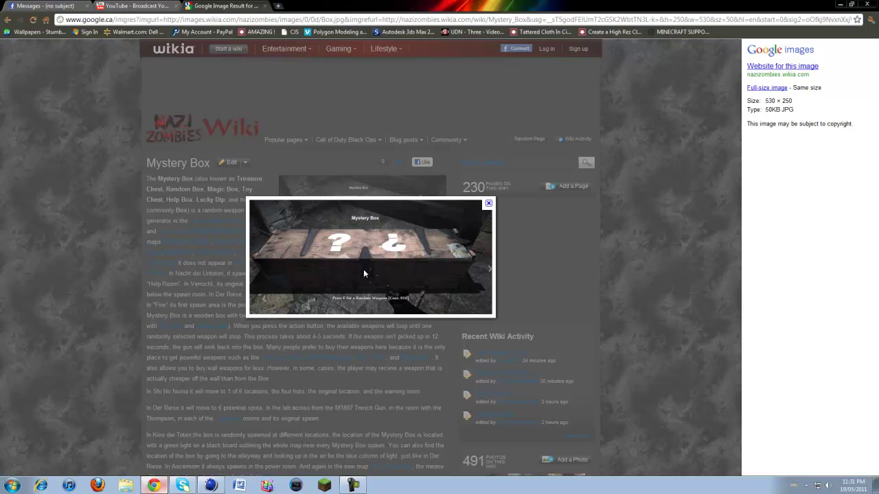
# - Switch back to CINEMA 4D and add a rectangle spline 20 cm wide and 30 cm high
pyautogui.click(209, 484)
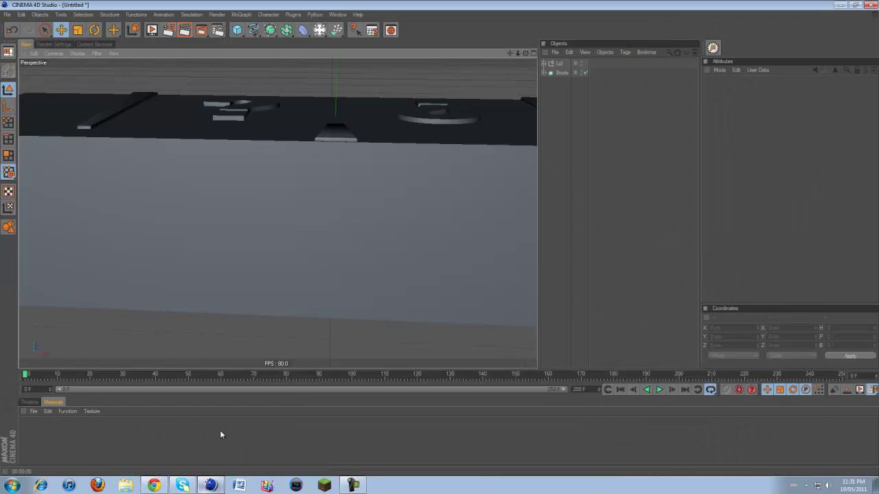
pyautogui.moveTo(253, 29)
pyautogui.mouseDown()
pyautogui.moveTo(326, 72)
pyautogui.moveTo(309, 88)
pyautogui.moveTo(282, 90)
pyautogui.moveTo(283, 39)
pyautogui.moveTo(283, 88)
pyautogui.mouseUp()
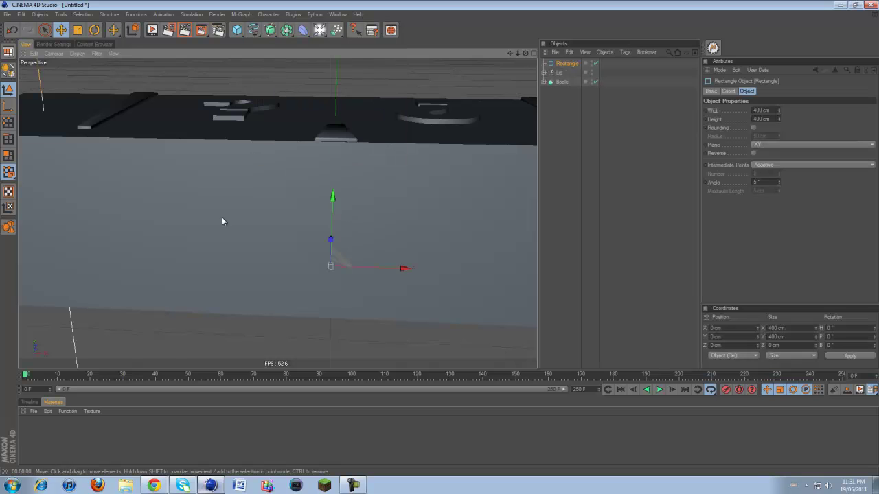
pyautogui.scroll(-3, 326, 228)
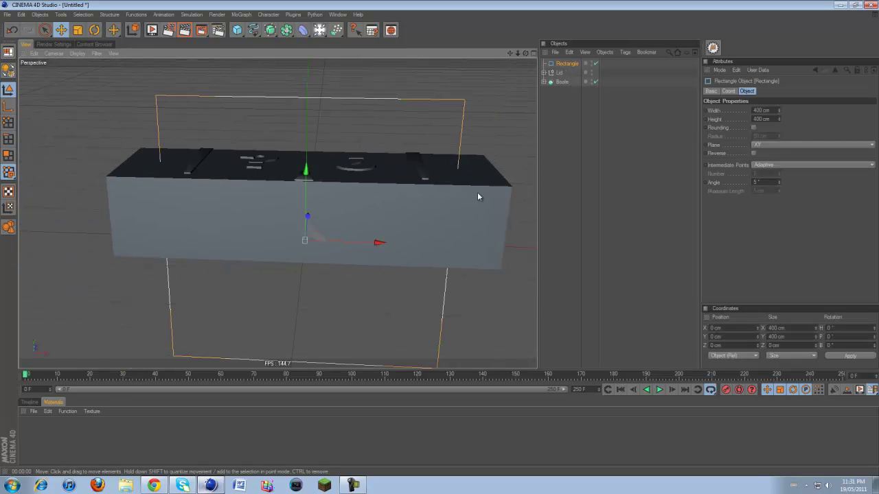
pyautogui.moveTo(778, 110); pyautogui.dragTo(778, 118)
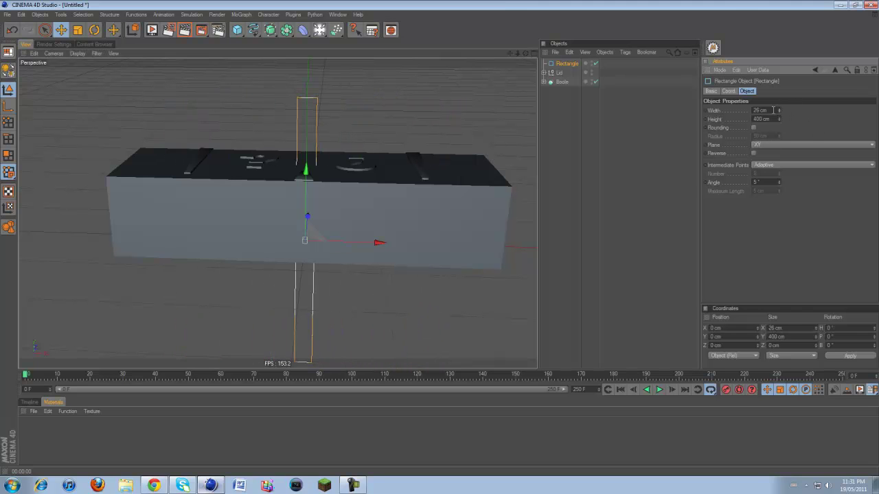
pyautogui.press('Return')
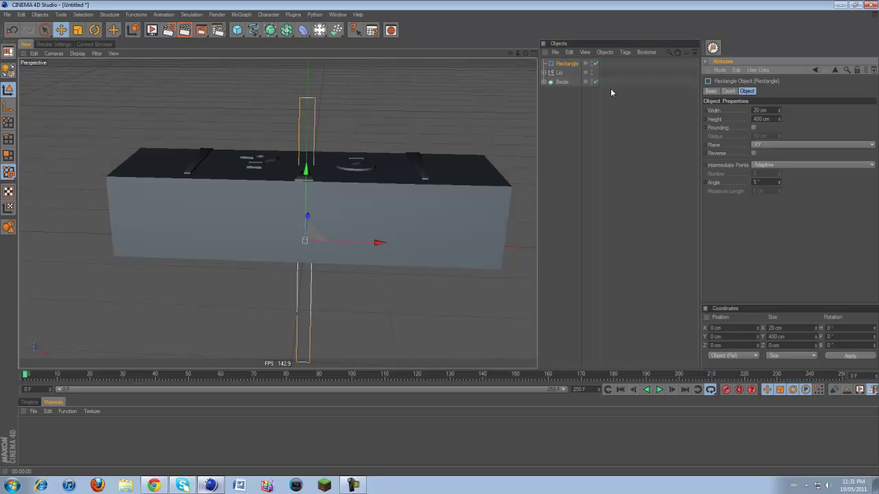
pyautogui.write('30')
pyautogui.press('Return')
# - Move the rectangle onto the chest's front face just below the lid latch, at about Y 82.6 cm and Z -76.3 cm
pyautogui.moveTo(326, 232); pyautogui.dragTo(440, 240)
pyautogui.middleClick(346, 163)
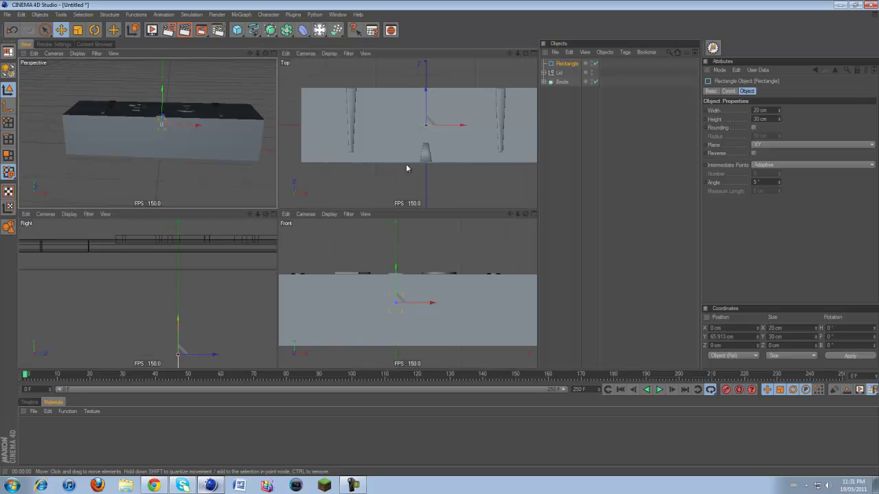
pyautogui.moveTo(420, 94); pyautogui.dragTo(442, 216)
pyautogui.scroll(6, 187, 105)
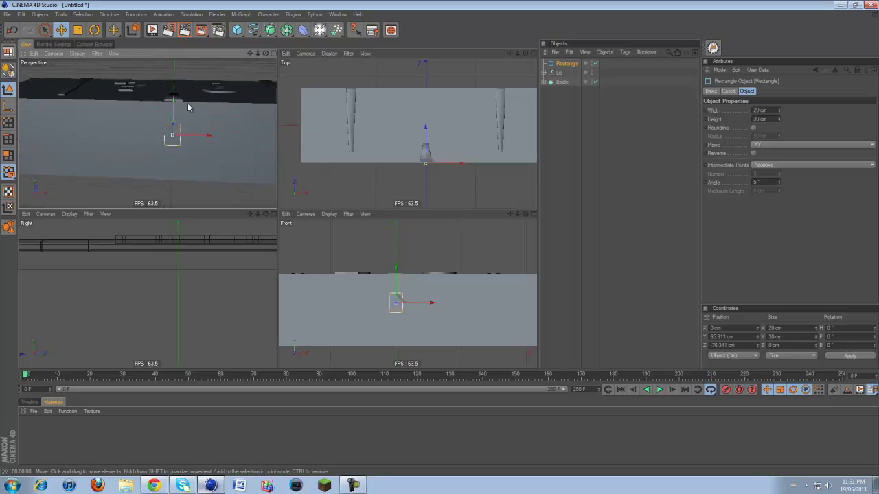
pyautogui.scroll(-3, 189, 105)
pyautogui.moveTo(182, 100)
pyautogui.mouseDown()
pyautogui.moveTo(278, 208)
pyautogui.moveTo(182, 103)
pyautogui.mouseUp()
pyautogui.scroll(2, 421, 268)
pyautogui.scroll(2, 422, 271)
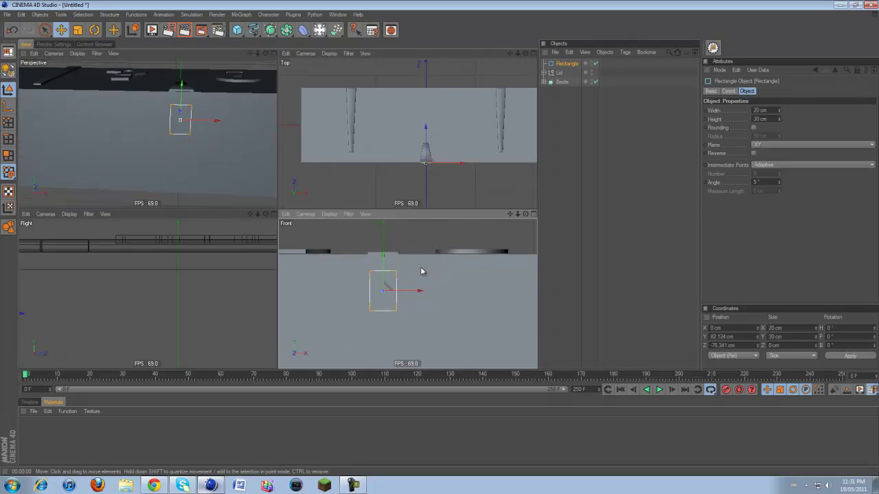
pyautogui.click(420, 277)
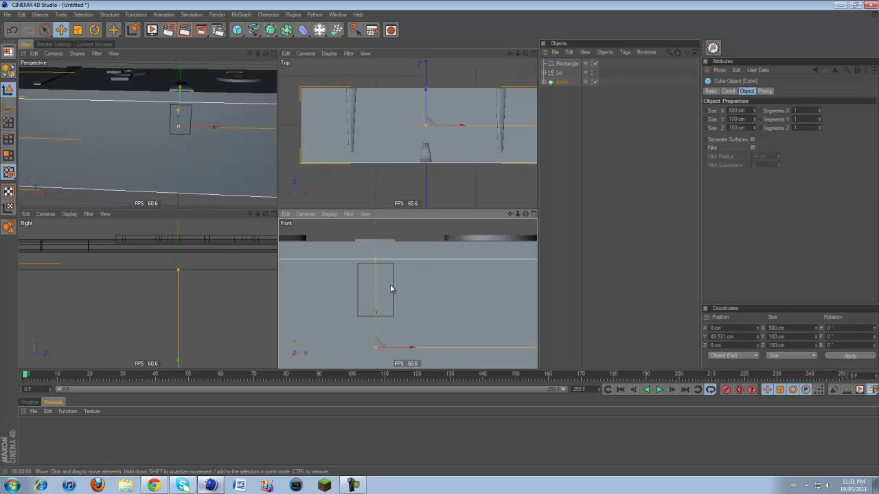
pyautogui.click(394, 289)
pyautogui.moveTo(375, 257); pyautogui.dragTo(375, 262)
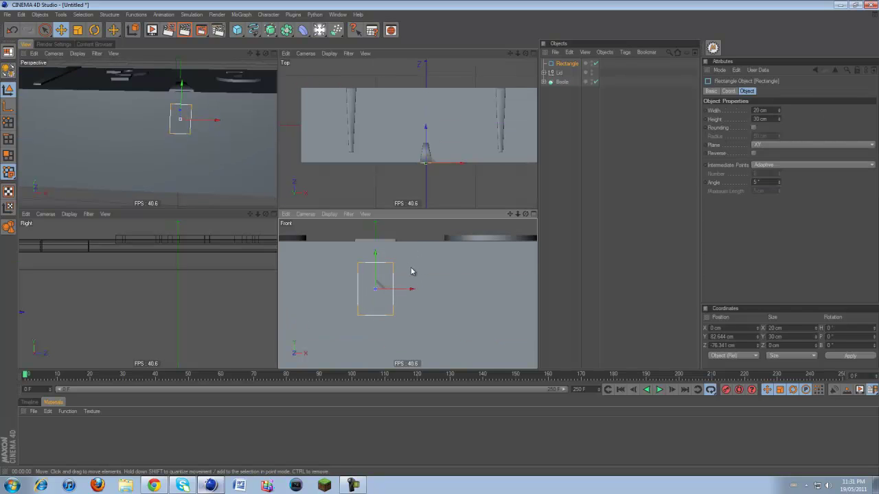
# - Round the rectangle's corners with a 2 cm radius
pyautogui.click(754, 127)
pyautogui.moveTo(779, 137); pyautogui.dragTo(779, 138)
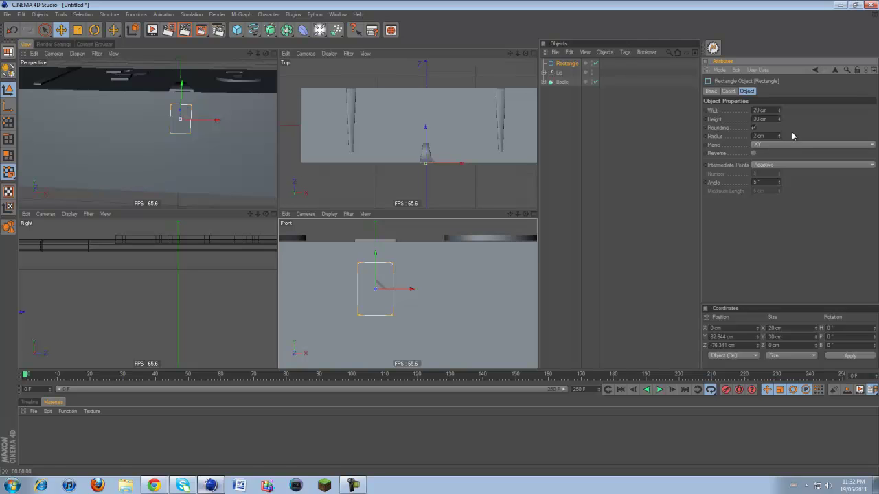
pyautogui.click(449, 287)
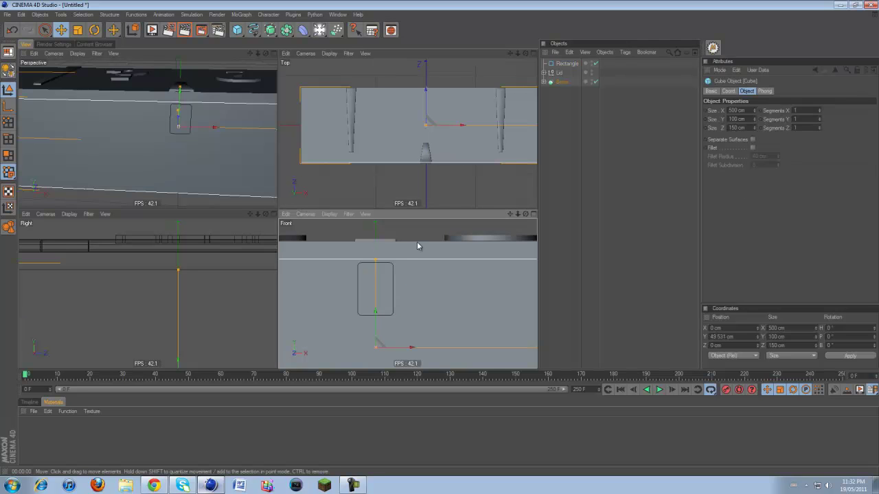
# - Add an Extrude NURBS and make the rounded rectangle its child to give it thickness
pyautogui.click(394, 277)
pyautogui.keyDown('alt'); pyautogui.moveTo(271, 30); pyautogui.dragTo(371, 35); pyautogui.keyUp('alt')
pyautogui.moveTo(571, 73); pyautogui.dragTo(573, 66)
pyautogui.click(574, 65)
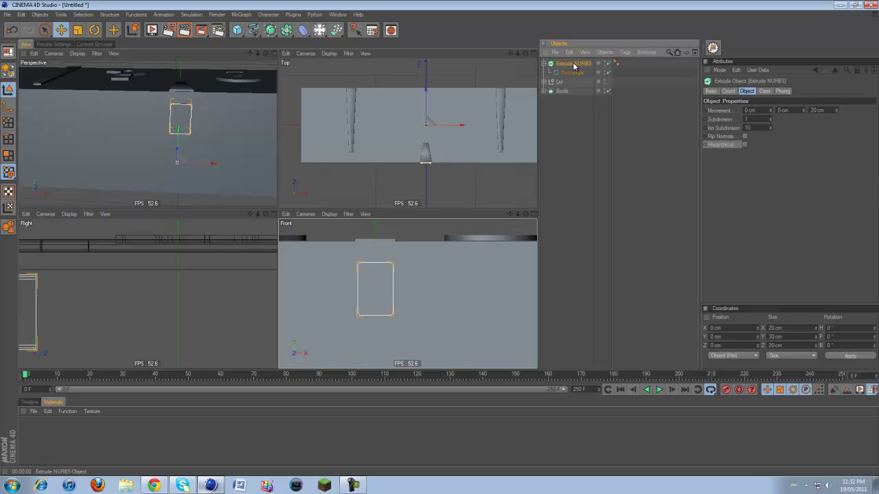
# - Shift the Extrude NURBS along Z to about -0.4 cm so it protrudes slightly from the chest's front
pyautogui.moveTo(426, 91); pyautogui.dragTo(426, 90)
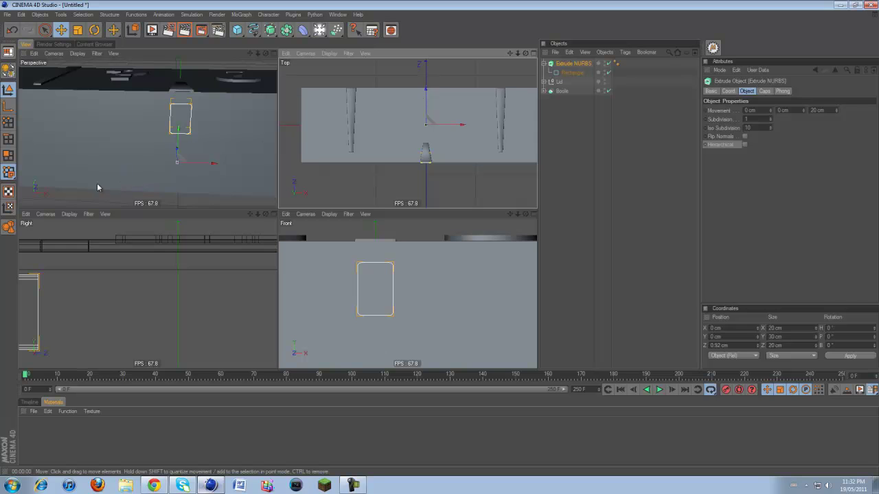
pyautogui.scroll(-5, 125, 290)
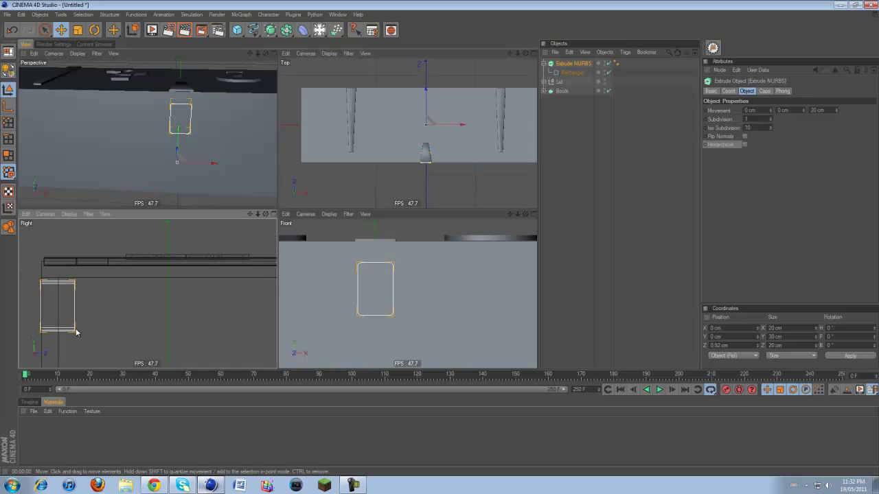
pyautogui.scroll(-2, 95, 315)
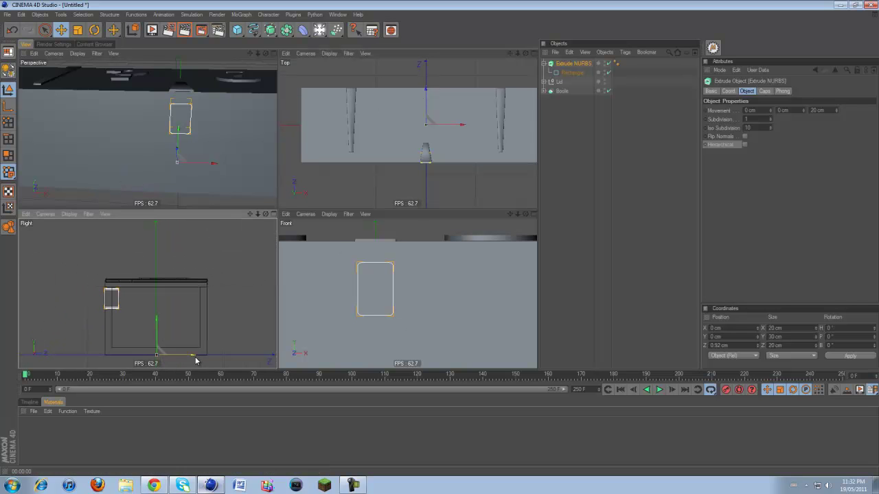
pyautogui.moveTo(277, 239); pyautogui.dragTo(277, 237)
# - Inspect the extruded plate's placement on the chest's front in the perspective and front views
pyautogui.middleClick(179, 143)
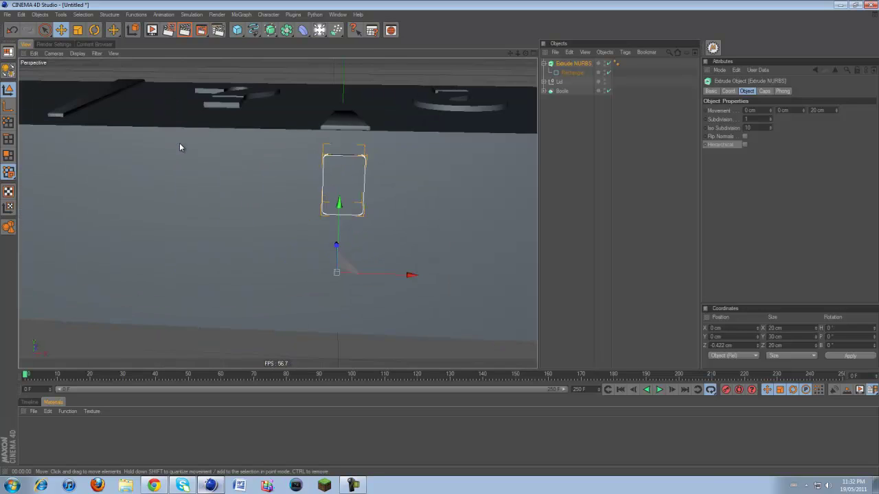
pyautogui.scroll(-3, 268, 97)
pyautogui.click(286, 94)
pyautogui.click(321, 176)
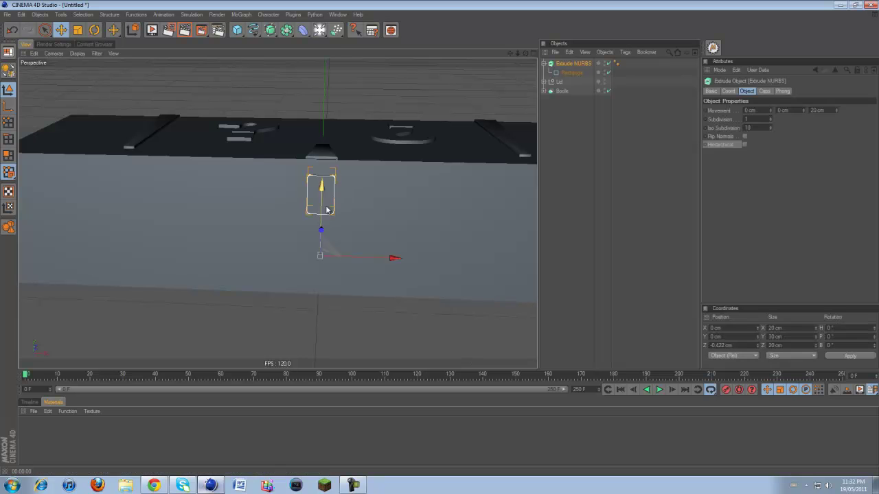
pyautogui.moveTo(526, 53); pyautogui.dragTo(439, 238)
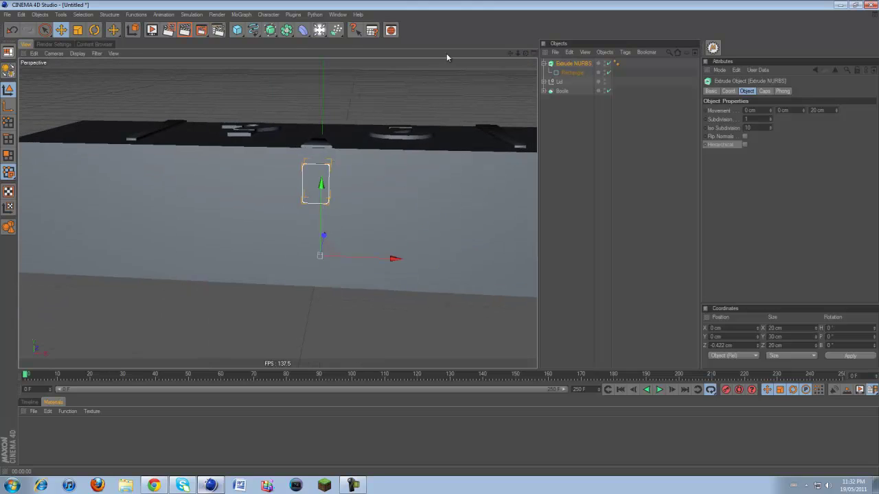
pyautogui.click(270, 31)
pyautogui.click(254, 63)
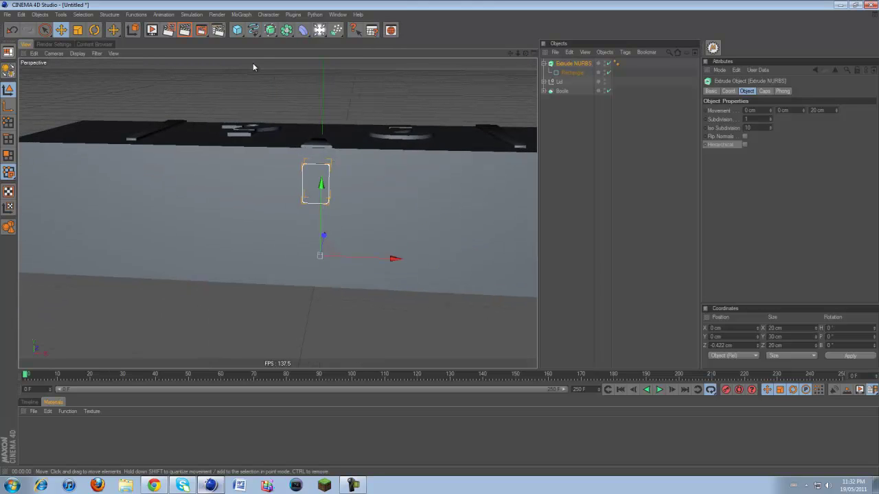
pyautogui.moveTo(527, 54); pyautogui.dragTo(439, 237)
pyautogui.click(533, 54)
pyautogui.scroll(-5, 372, 275)
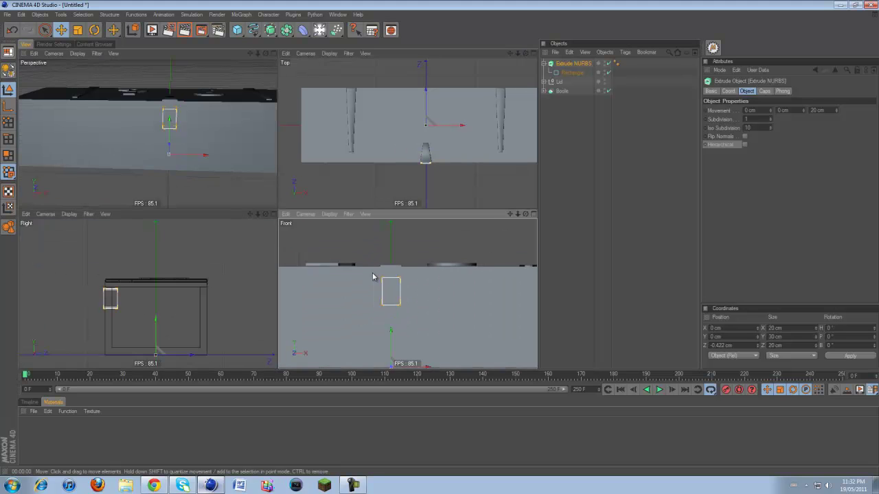
pyautogui.middleClick(373, 275)
pyautogui.middleClick(316, 195)
pyautogui.middleClick(347, 197)
pyautogui.middleClick(394, 269)
pyautogui.middleClick(391, 269)
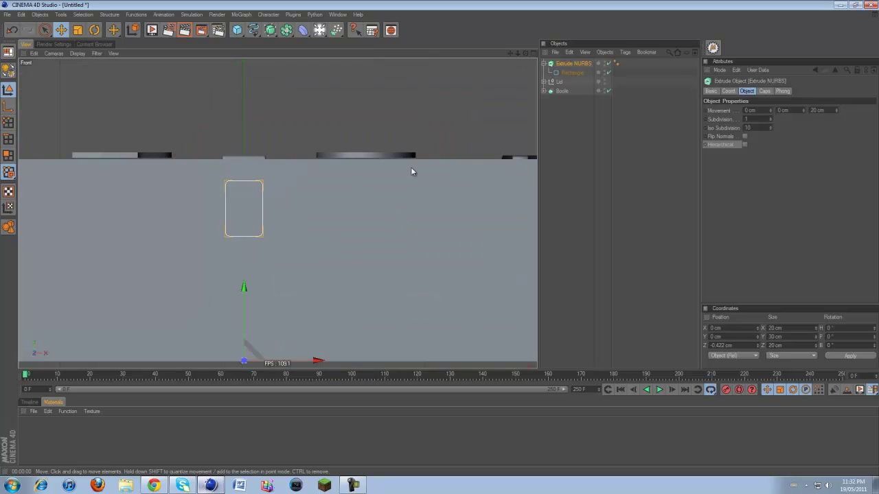
# - Hide the Lid and Boole objects in the viewport and turn the Lid's visibility back on
pyautogui.click(544, 63)
pyautogui.click(604, 72)
pyautogui.click(604, 72)
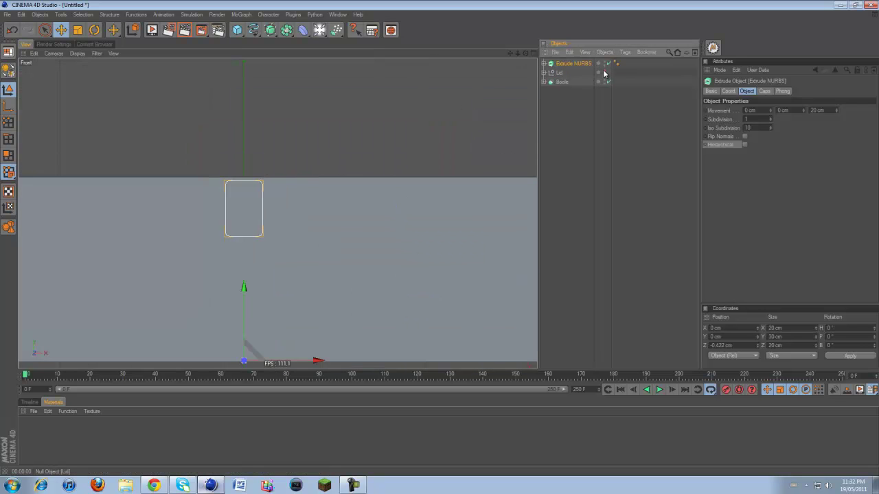
pyautogui.click(606, 82)
pyautogui.moveTo(512, 52); pyautogui.dragTo(564, 53)
pyautogui.click(524, 71)
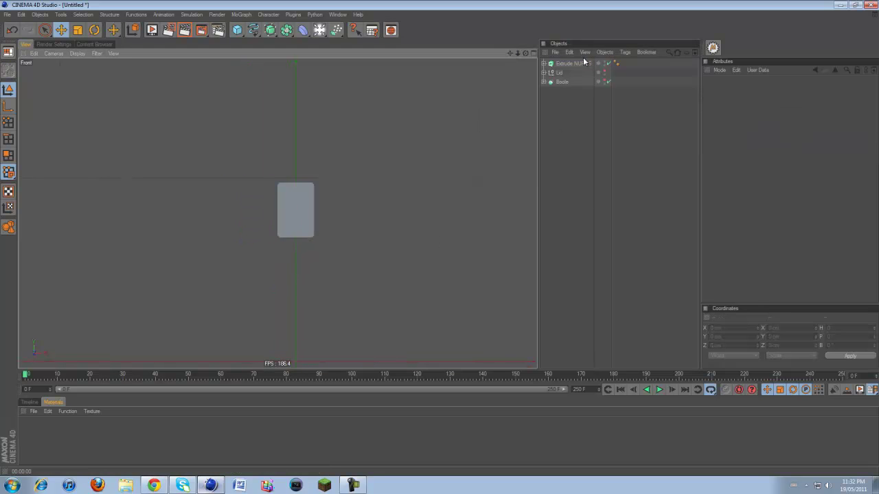
pyautogui.click(606, 73)
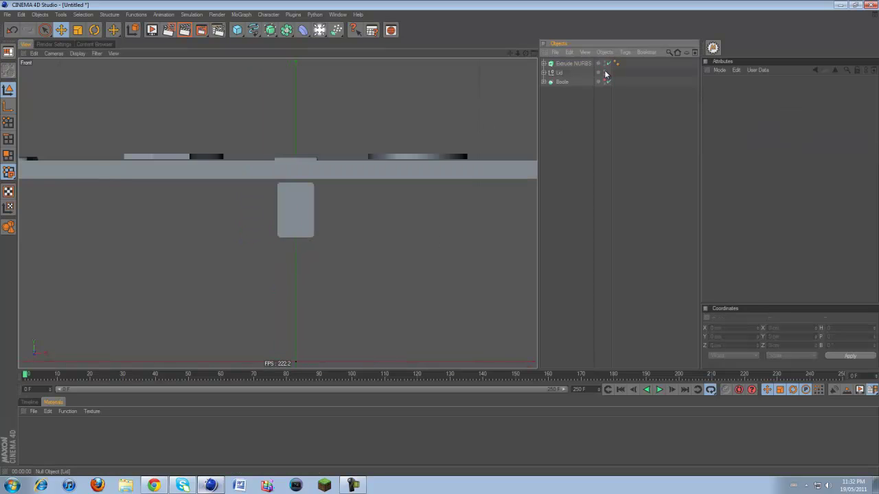
# - Hide the Lid in the viewport so only the lock plate is displayed
pyautogui.click(604, 73)
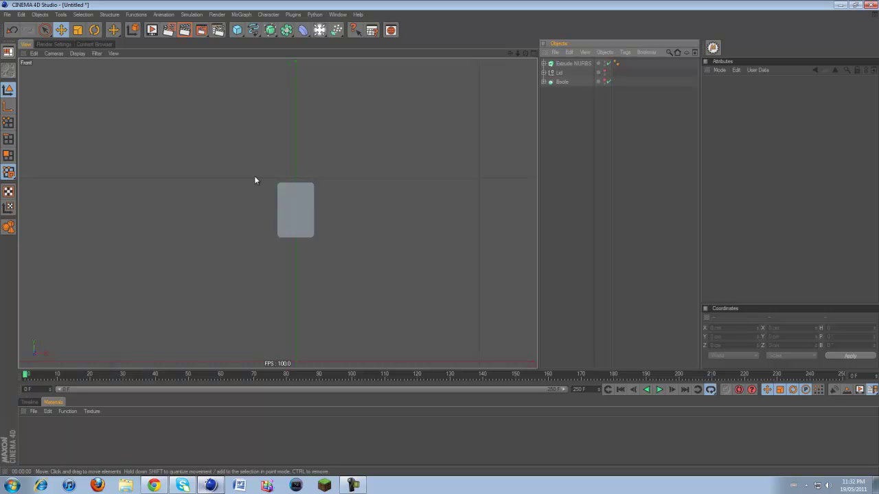
pyautogui.click(254, 30)
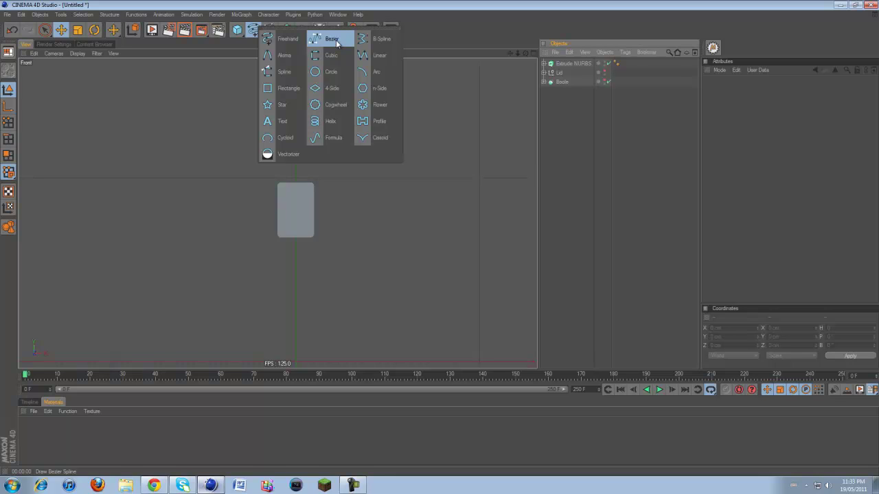
pyautogui.click(332, 39)
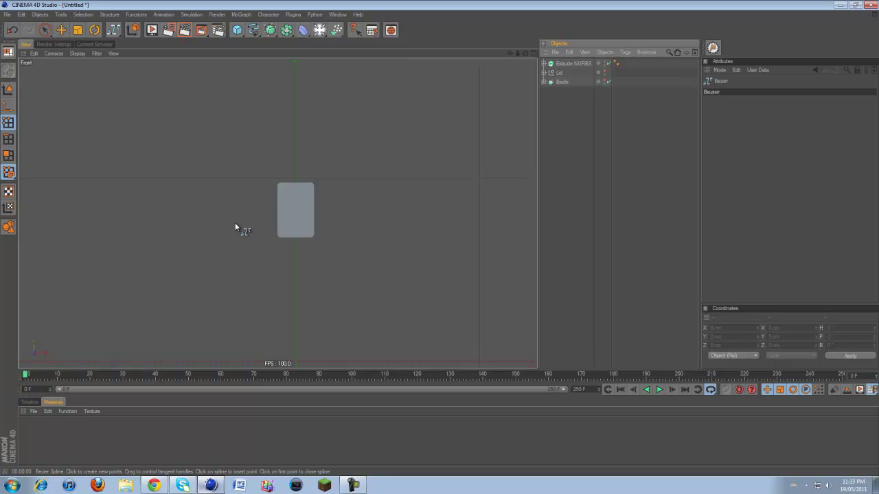
pyautogui.click(308, 192)
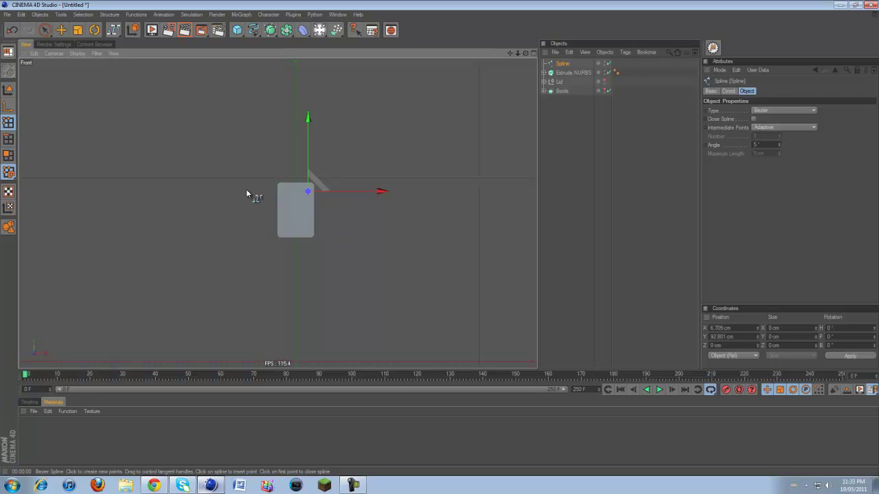
pyautogui.click(166, 486)
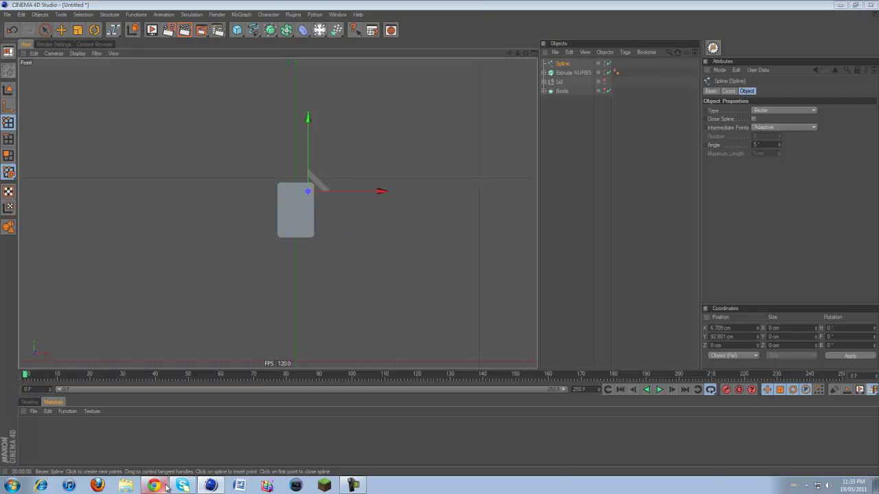
pyautogui.click(166, 486)
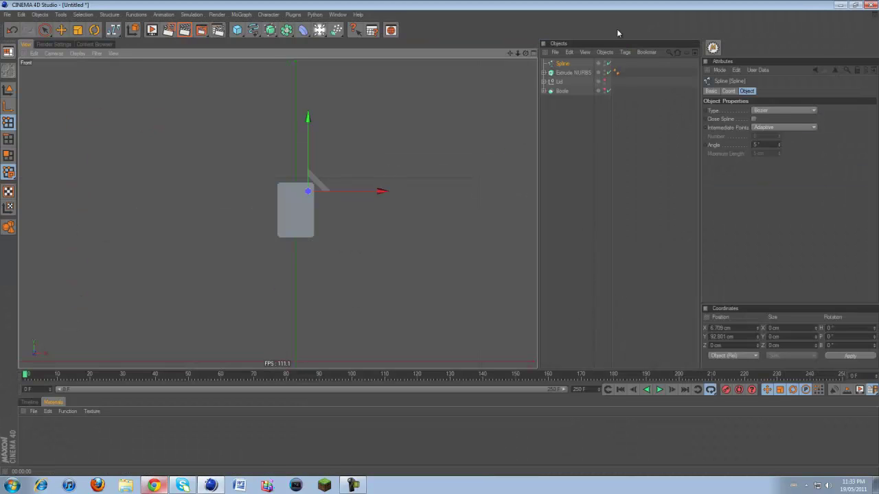
pyautogui.click(560, 63)
pyautogui.press('Delete')
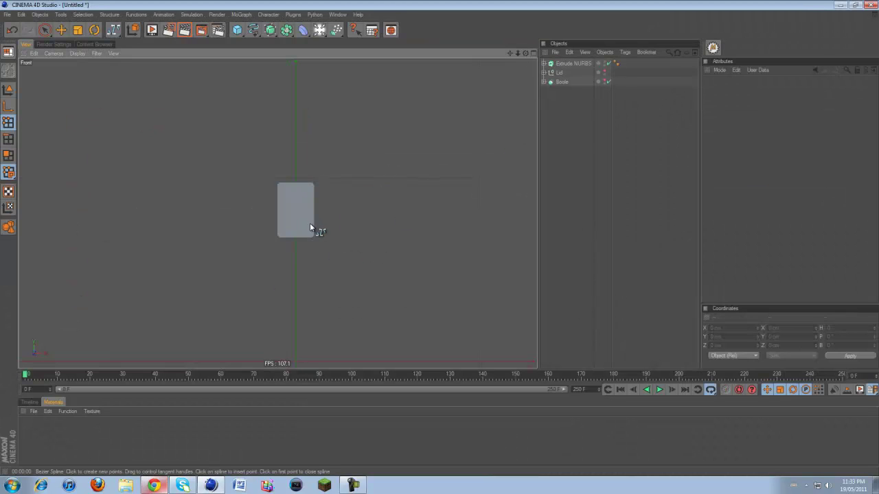
# - Try to draw a rounded, open Bezier spline loop that hangs below the lock plate with both ends behind it
pyautogui.click(310, 226)
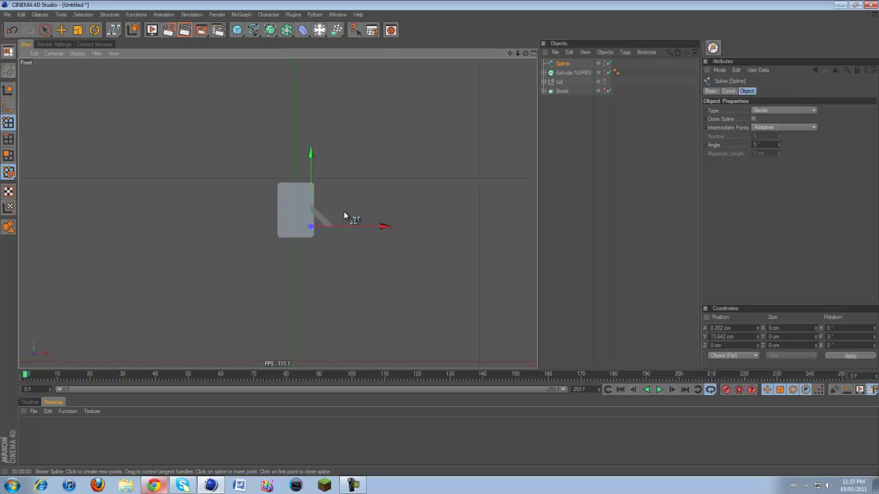
pyautogui.hotkey('ctrl', 'z')
pyautogui.click(329, 227)
pyautogui.moveTo(333, 233); pyautogui.dragTo(327, 235)
pyautogui.moveTo(327, 203); pyautogui.dragTo(363, 264)
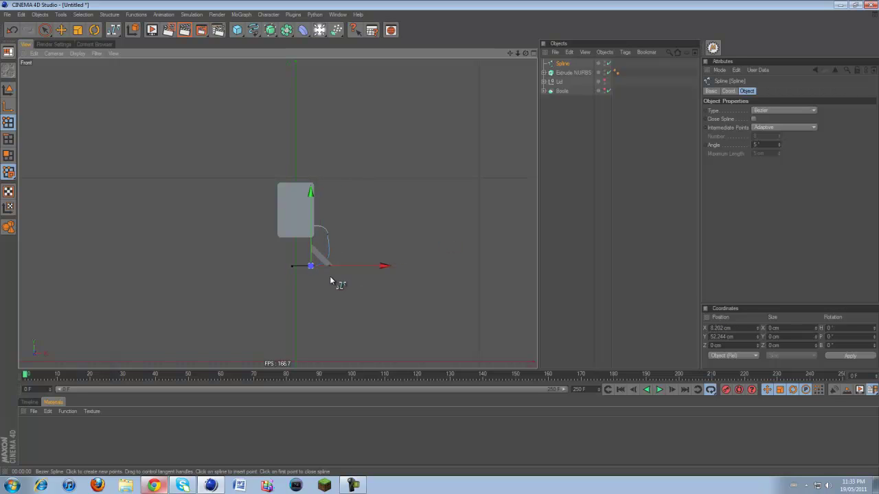
pyautogui.click(255, 268)
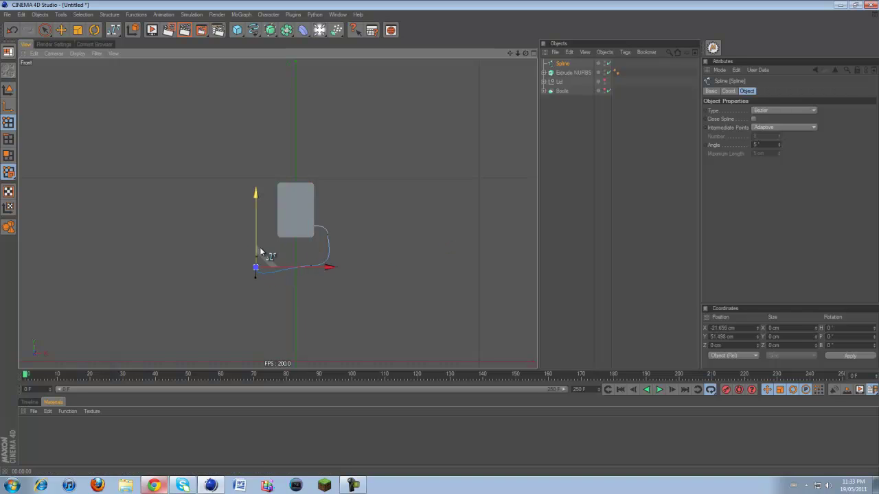
pyautogui.moveTo(255, 230); pyautogui.dragTo(255, 220)
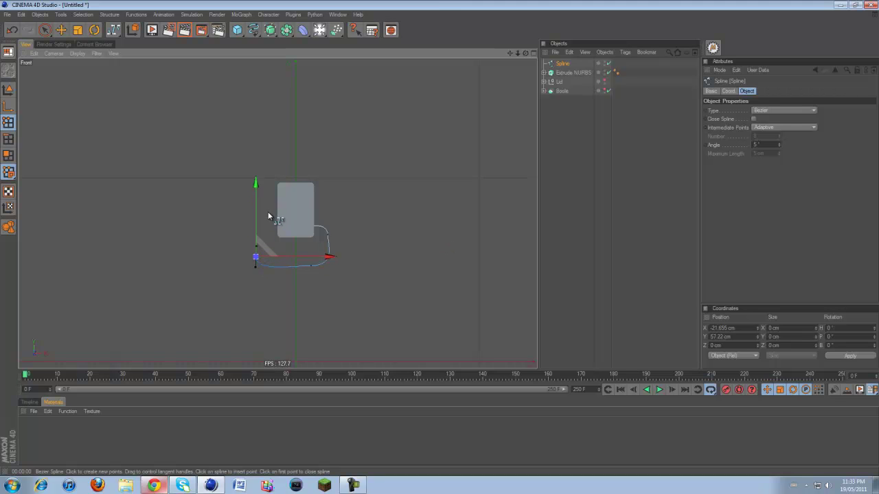
pyautogui.click(258, 227)
pyautogui.moveTo(291, 227); pyautogui.dragTo(297, 228)
pyautogui.click(294, 227)
pyautogui.press('e')
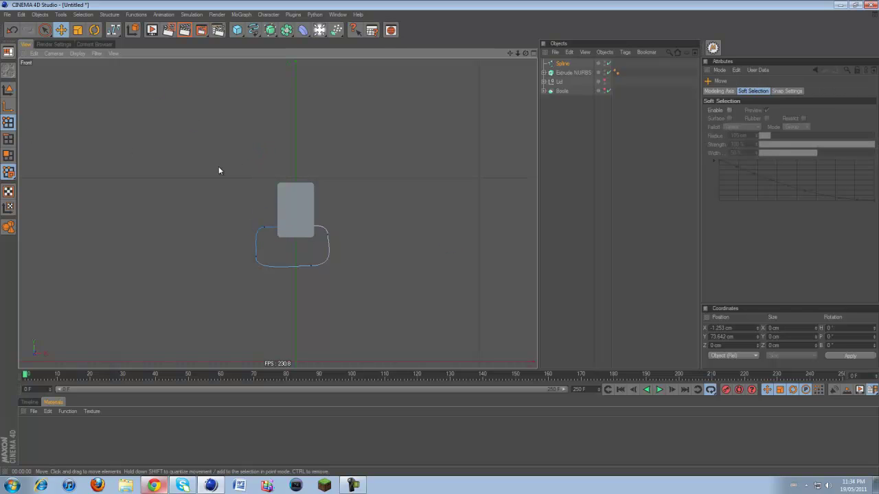
# - Try to narrow the Bezier loop by moving its left corner points and its right and bottom points inward
pyautogui.click(265, 228)
pyautogui.moveTo(258, 234); pyautogui.dragTo(260, 258)
pyautogui.keyDown('shift'); pyautogui.click(264, 228); pyautogui.keyUp('shift')
pyautogui.moveTo(259, 257); pyautogui.dragTo(261, 258)
pyautogui.click(327, 235)
pyautogui.moveTo(328, 234); pyautogui.dragTo(326, 235)
pyautogui.click(296, 228)
pyautogui.click(300, 231)
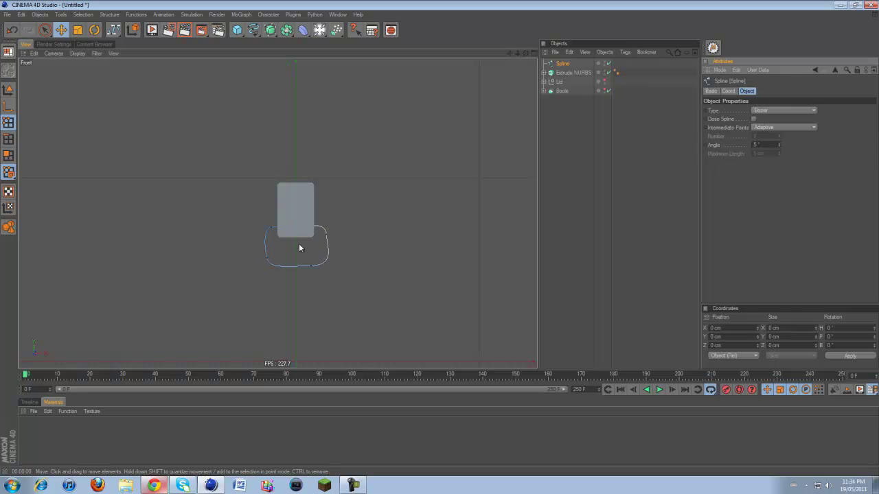
pyautogui.moveTo(311, 266); pyautogui.dragTo(320, 264)
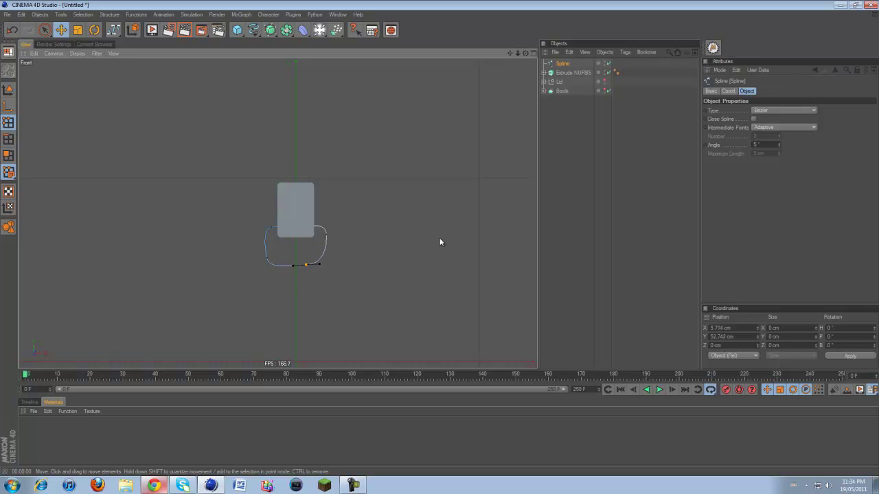
# - Try to pull the Bezier loop's sides and lower-right curve further inward, and delete the spline
pyautogui.click(267, 256)
pyautogui.moveTo(268, 258); pyautogui.dragTo(273, 229)
pyautogui.click(326, 236)
pyautogui.moveTo(327, 240); pyautogui.dragTo(321, 232)
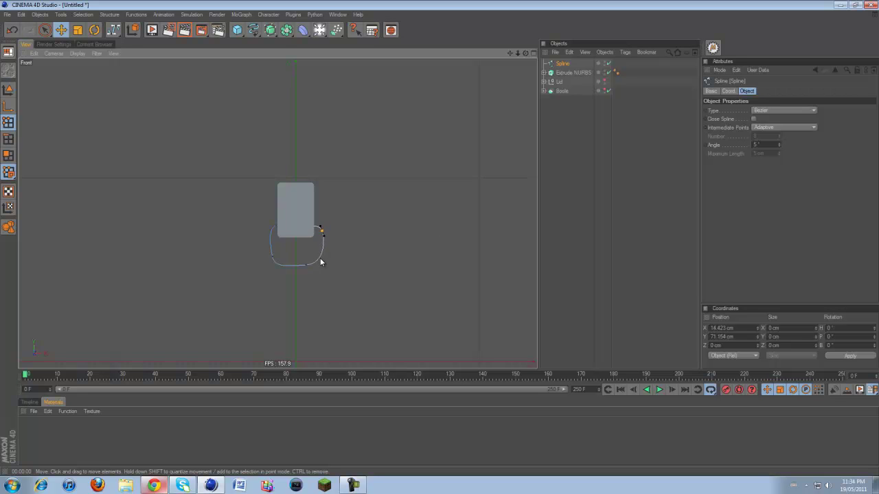
pyautogui.click(319, 260)
pyautogui.moveTo(319, 258); pyautogui.dragTo(301, 266)
pyautogui.click(320, 262)
pyautogui.keyDown('shift'); pyautogui.click(322, 231); pyautogui.keyUp('shift')
pyautogui.moveTo(323, 234); pyautogui.dragTo(322, 241)
pyautogui.press('Delete')
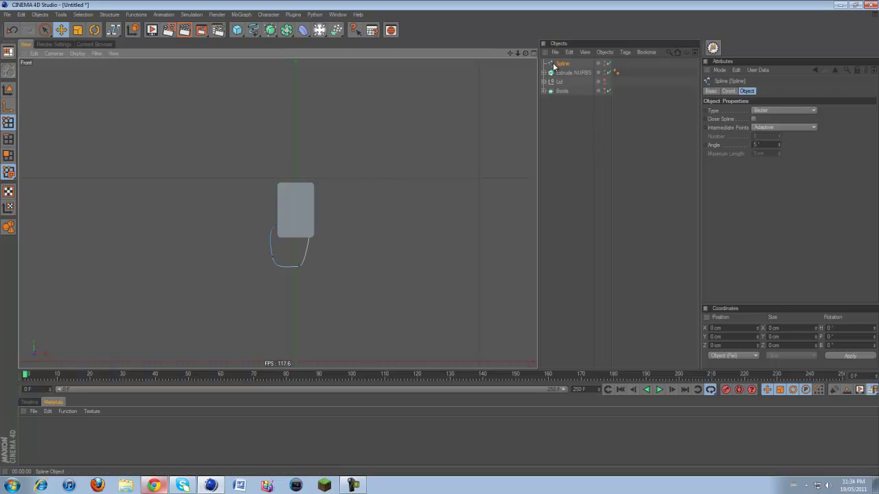
# - Draw an open cubic spline as a rounded handle loop below the lock plate, starting and ending behind the plate
pyautogui.click(253, 31)
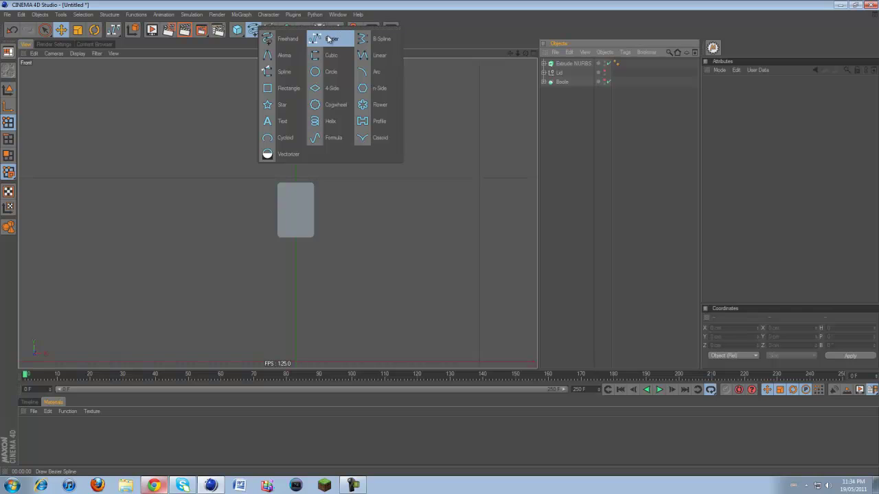
pyautogui.click(332, 56)
pyautogui.click(303, 220)
pyautogui.click(328, 221)
pyautogui.click(325, 250)
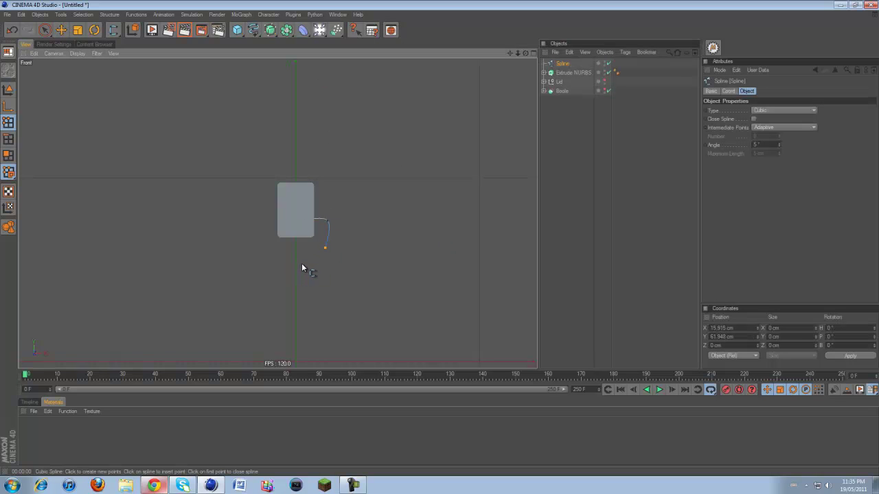
pyautogui.click(325, 267)
pyautogui.click(284, 270)
pyautogui.click(264, 264)
pyautogui.click(266, 221)
# - Move the cubic spline's left-hand points inward so the loop's left side runs closer to the plate
pyautogui.press('e')
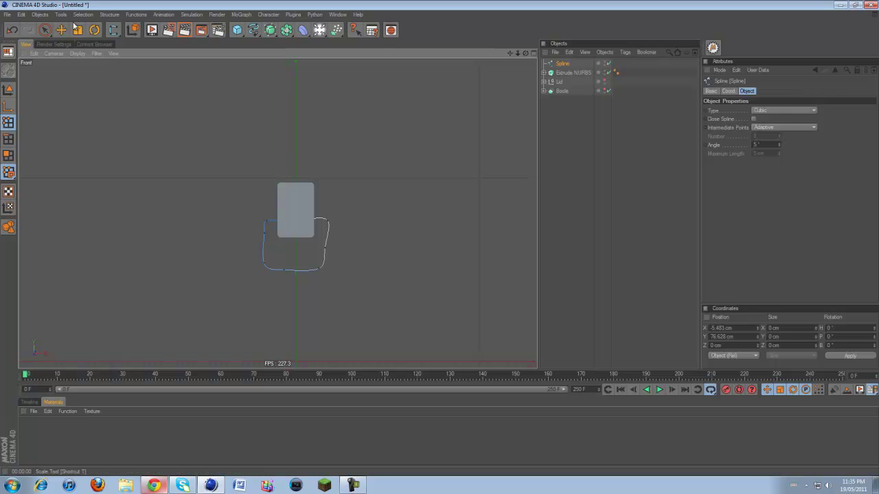
pyautogui.click(267, 221)
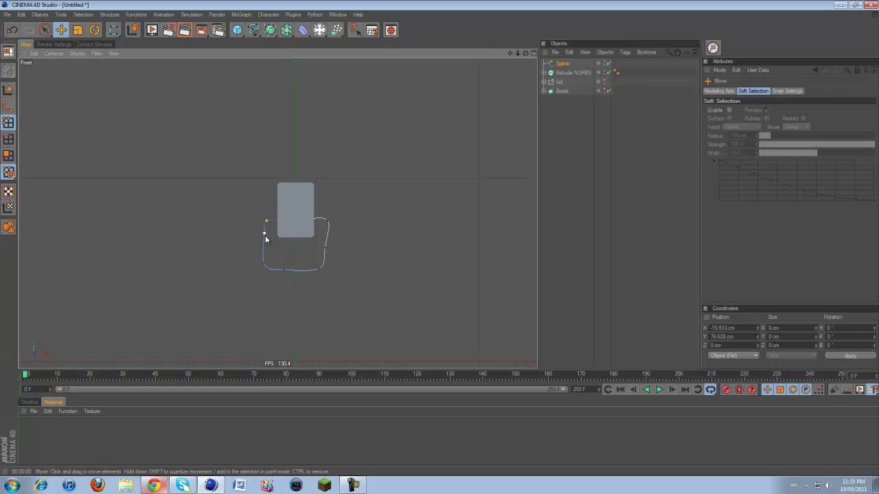
pyautogui.keyDown('alt'); pyautogui.moveTo(269, 239); pyautogui.dragTo(281, 231, button='middle'); pyautogui.keyUp('alt')
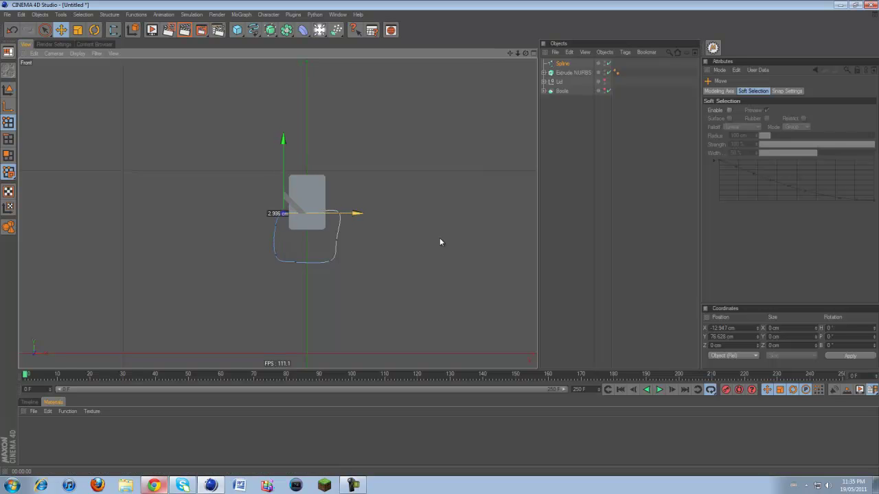
pyautogui.moveTo(281, 221); pyautogui.dragTo(279, 233)
pyautogui.click(277, 255)
pyautogui.keyDown('shift'); pyautogui.click(275, 225); pyautogui.keyUp('shift')
pyautogui.moveTo(308, 241); pyautogui.dragTo(440, 242)
# - Shift the loop's upper-right corner point inward so it lines up with the right side
pyautogui.click(297, 262)
pyautogui.click(336, 241)
pyautogui.click(345, 214)
pyautogui.click(340, 214)
pyautogui.moveTo(373, 213); pyautogui.dragTo(443, 242)
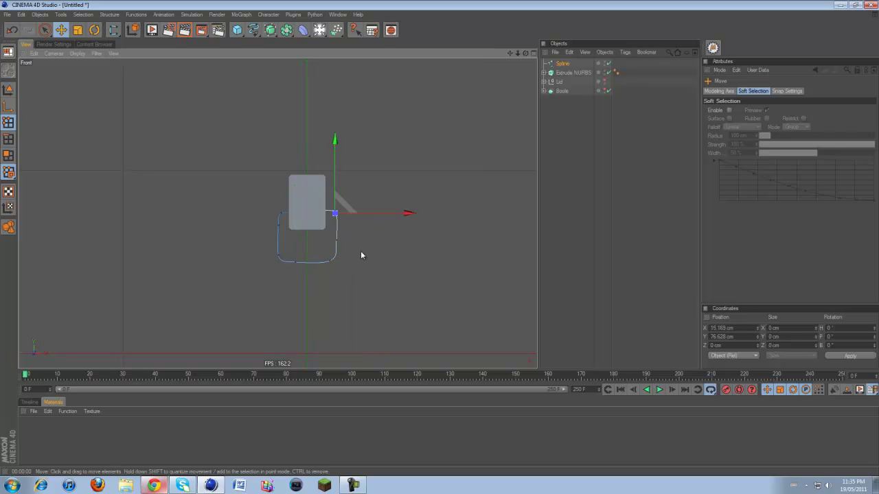
# - Move the points of both loop sides further inward and shift the bottom point to X about -4.2 cm
pyautogui.click(330, 262)
pyautogui.keyDown('shift'); pyautogui.click(337, 240); pyautogui.keyUp('shift')
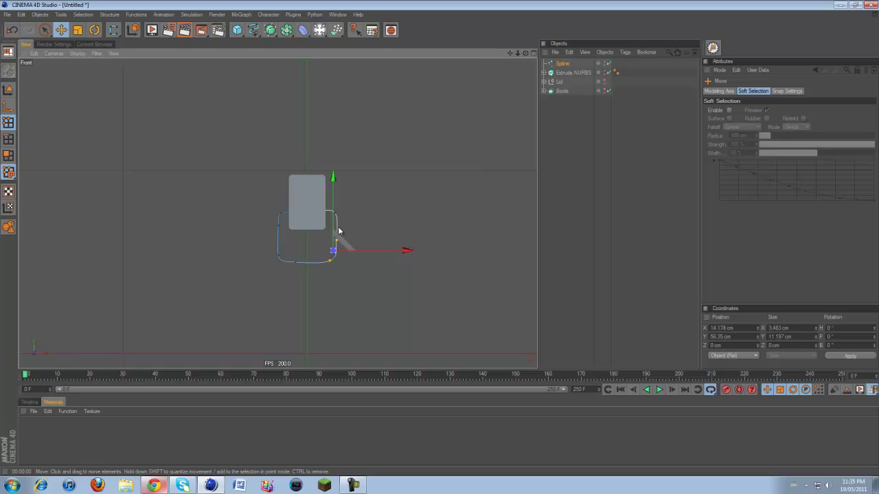
pyautogui.keyDown('shift'); pyautogui.click(336, 213); pyautogui.keyUp('shift')
pyautogui.click(281, 225)
pyautogui.keyDown('shift'); pyautogui.click(280, 225); pyautogui.keyUp('shift')
pyautogui.keyDown('shift'); pyautogui.click(280, 256); pyautogui.keyUp('shift')
pyautogui.moveTo(351, 234); pyautogui.dragTo(357, 235)
pyautogui.click(294, 261)
pyautogui.moveTo(335, 263); pyautogui.dragTo(362, 265)
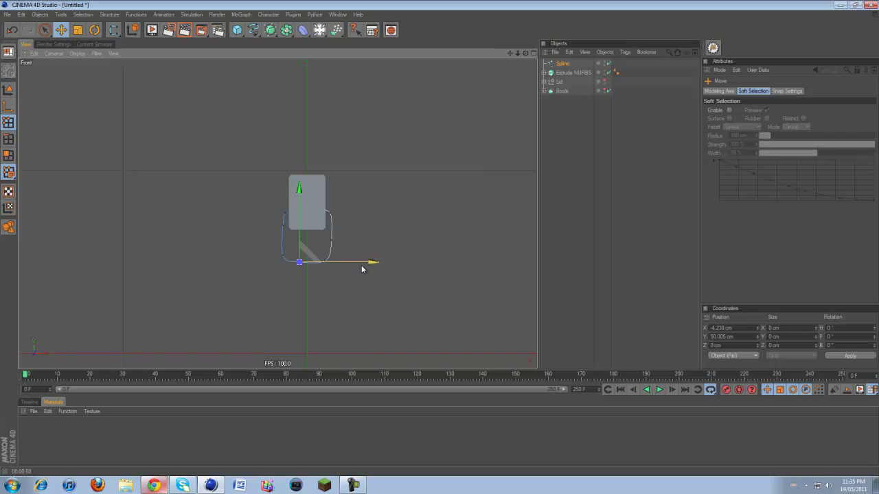
# - Add a circle spline with a radius of 3 cm as the handle's cross-section
pyautogui.click(237, 30)
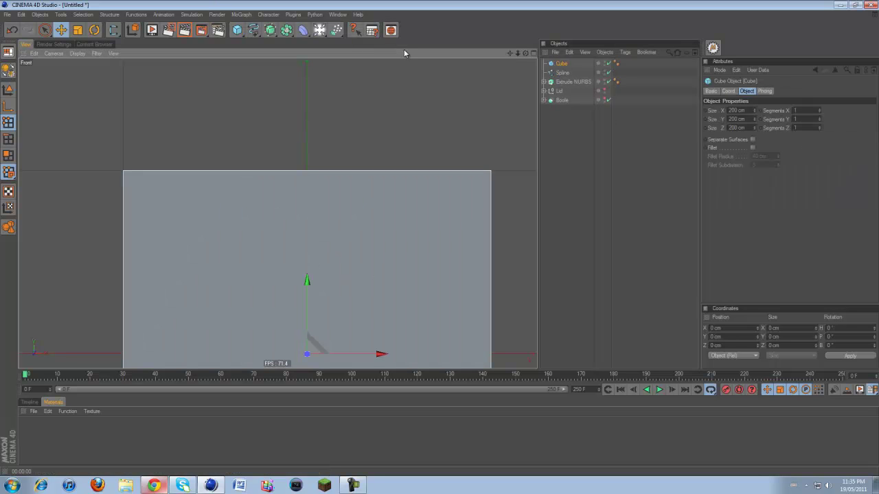
pyautogui.hotkey('ctrl', 'z')
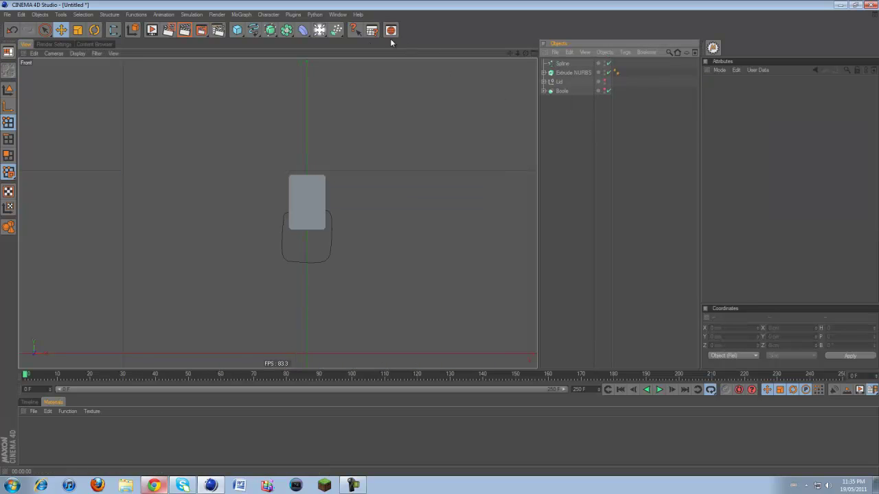
pyautogui.moveTo(253, 30); pyautogui.dragTo(320, 75)
pyautogui.click(321, 75)
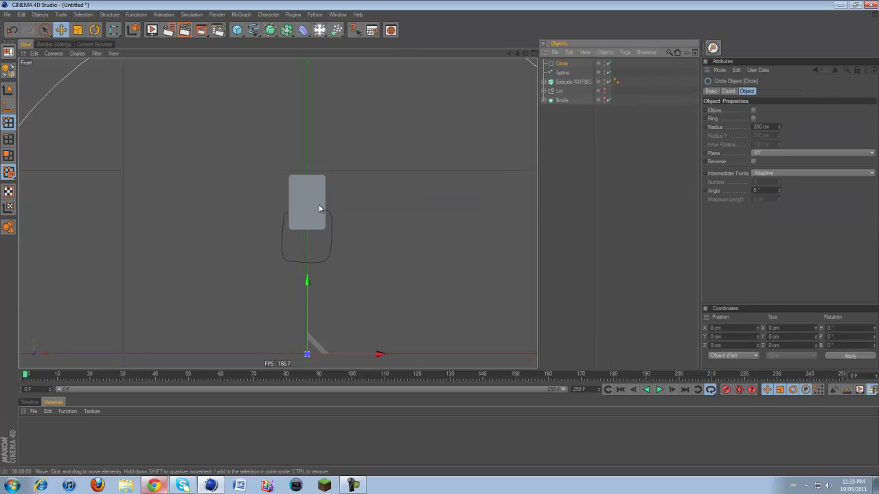
pyautogui.moveTo(777, 129); pyautogui.dragTo(778, 132)
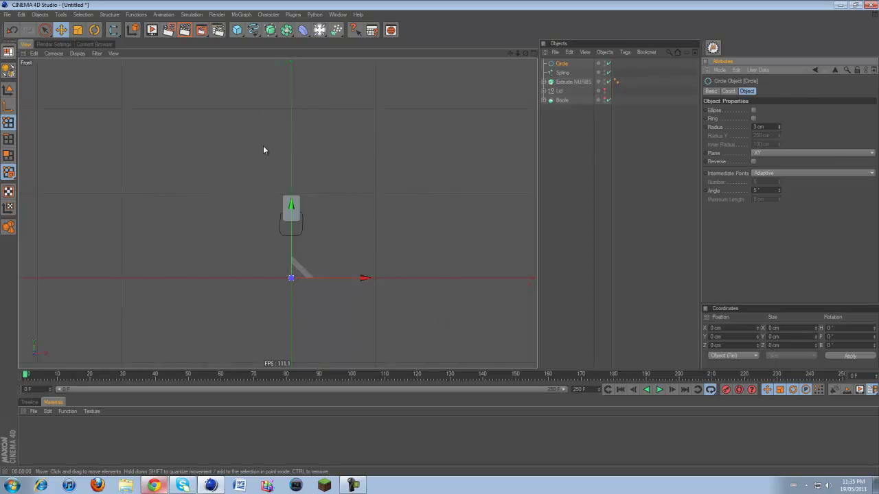
# - Sweep the circle along the loop spline with a Sweep NURBS and set the circle's radius to 2 cm
pyautogui.moveTo(270, 30); pyautogui.dragTo(298, 71)
pyautogui.moveTo(627, 86); pyautogui.dragTo(563, 64)
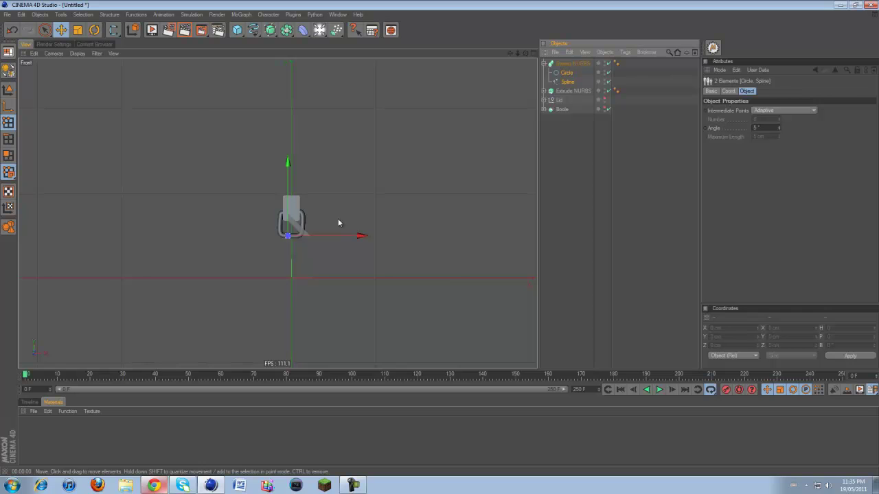
pyautogui.click(566, 72)
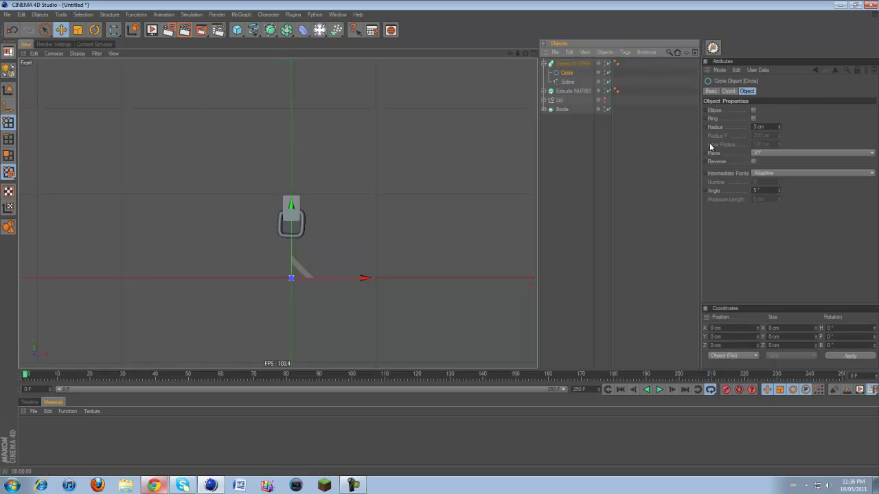
pyautogui.click(779, 129)
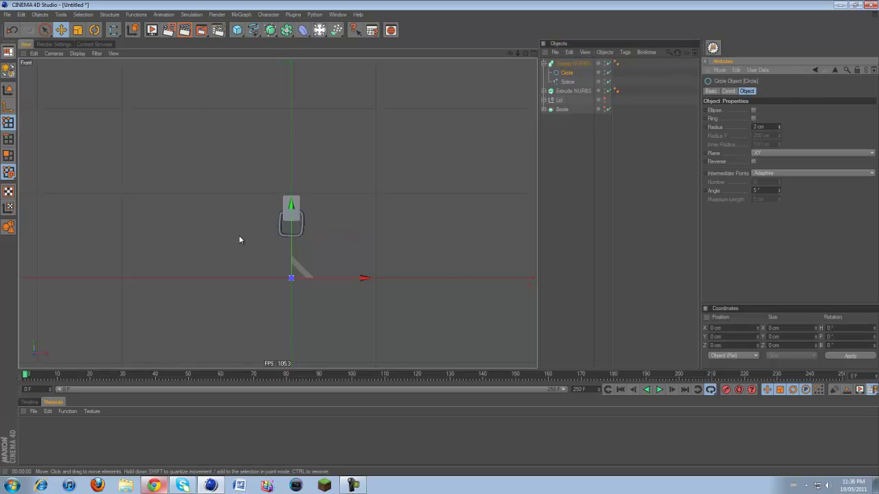
# - Move the Sweep NURBS handle along the negative Z axis so it sits at the extruded lock plate
pyautogui.scroll(5, 263, 230)
pyautogui.middleClick(255, 191)
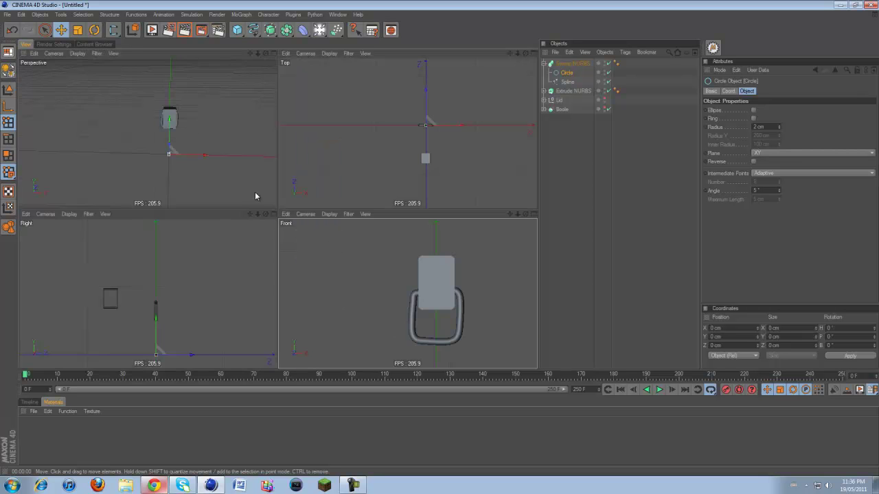
pyautogui.middleClick(252, 188)
pyautogui.scroll(5, 361, 171)
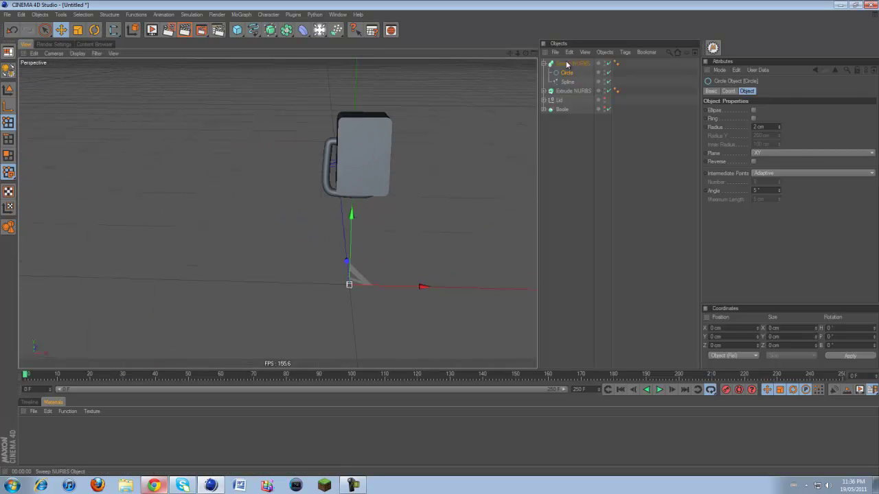
pyautogui.click(567, 64)
pyautogui.click(544, 63)
pyautogui.middleClick(365, 220)
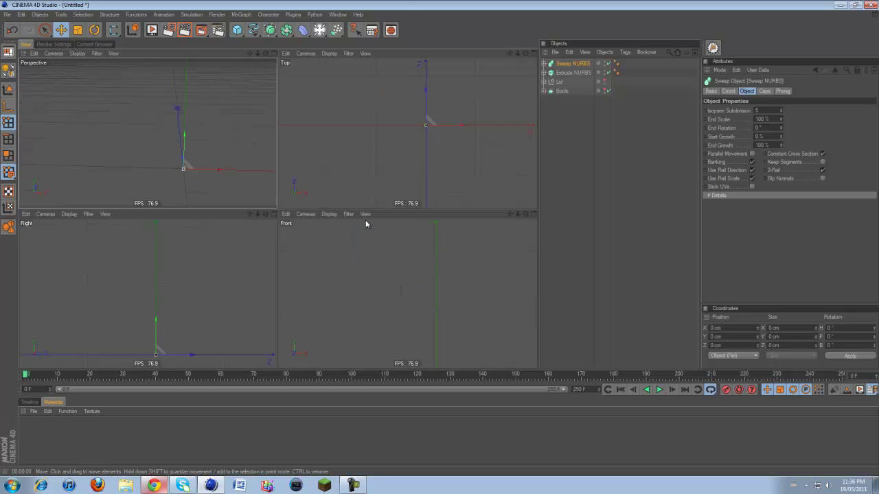
pyautogui.moveTo(428, 89); pyautogui.dragTo(442, 212)
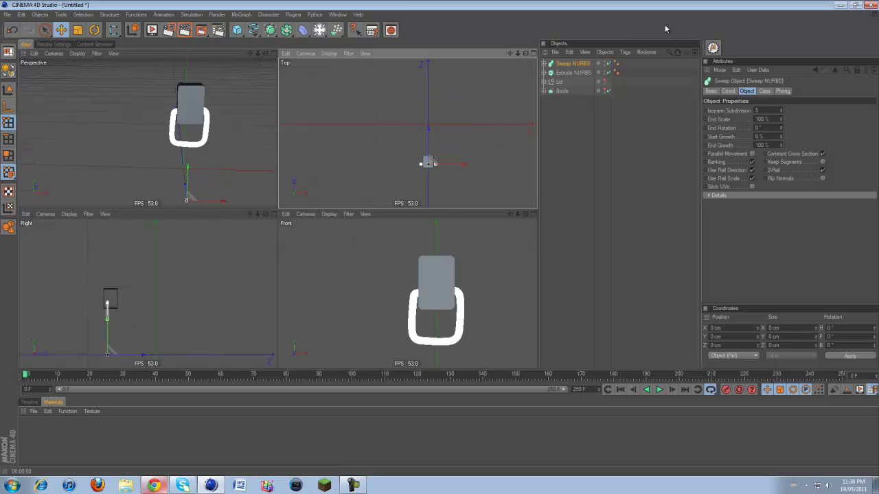
# - Reduce the radius of the handle's circle cross-section by one increment and reselect the Sweep NURBS
pyautogui.click(544, 64)
pyautogui.click(566, 72)
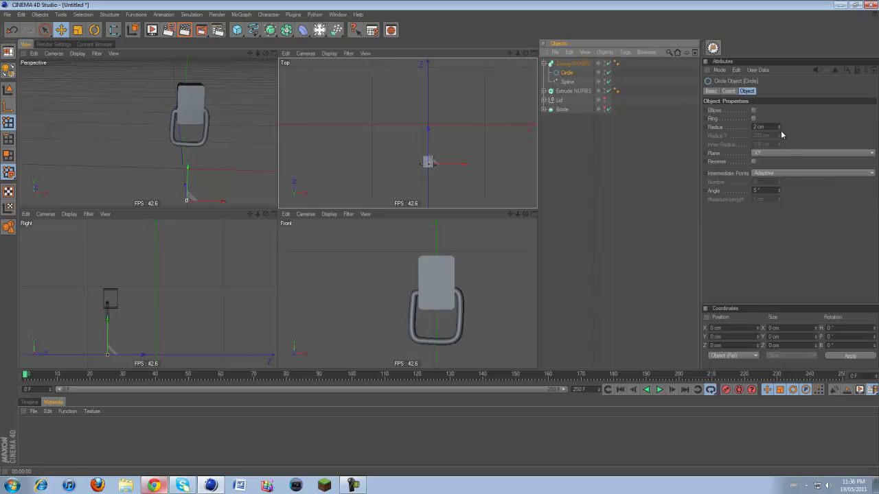
pyautogui.click(779, 129)
pyautogui.click(544, 64)
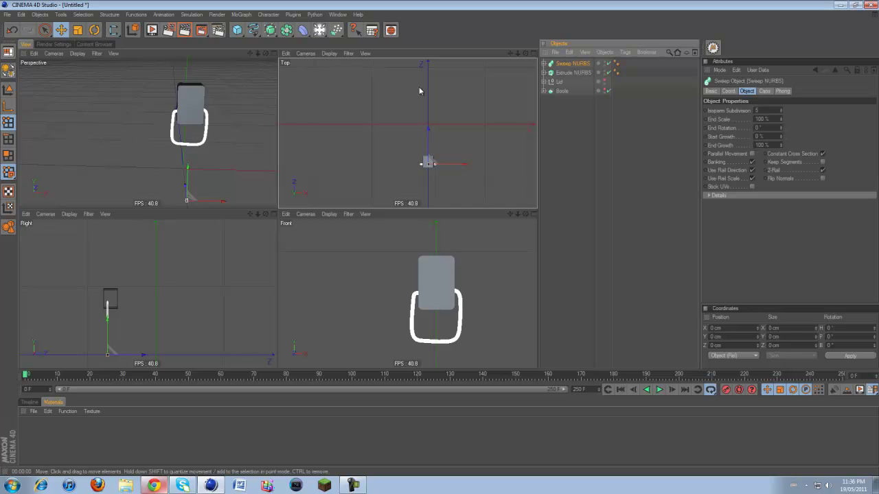
# - Move the Sweep NURBS handle slightly further along negative Z so its ends meet the front face of the lock plate
pyautogui.scroll(4, 421, 281)
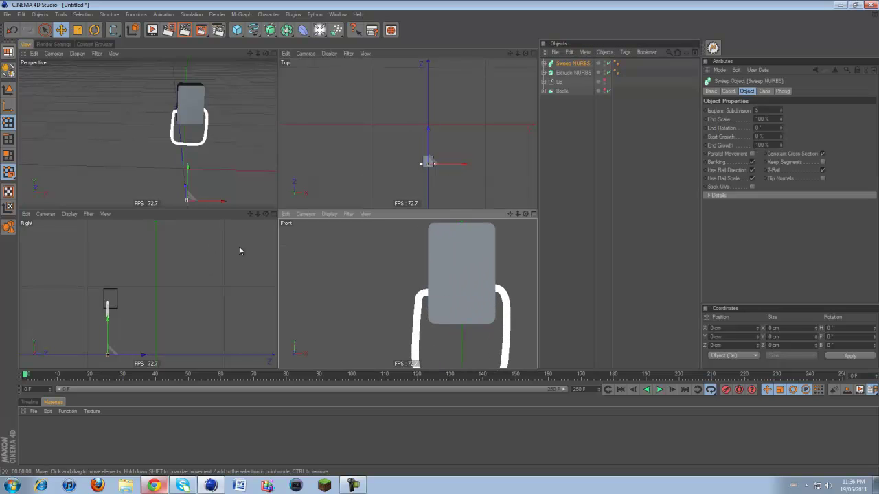
pyautogui.moveTo(430, 145); pyautogui.dragTo(432, 142)
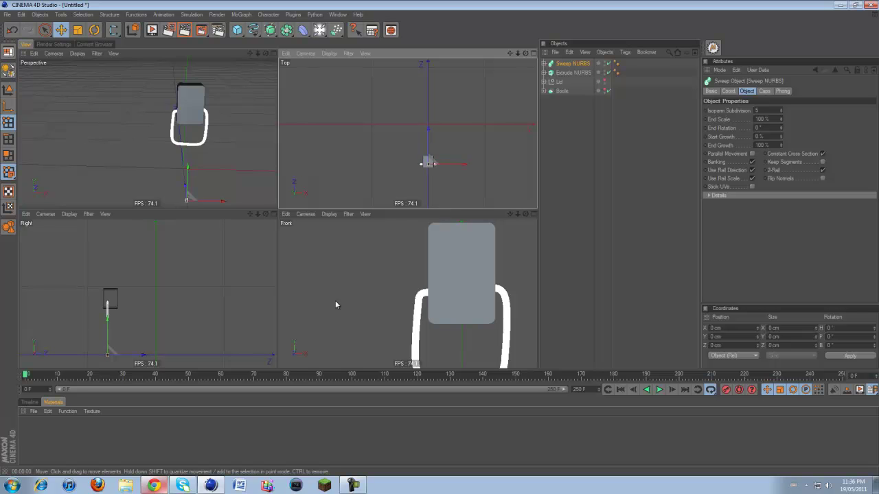
pyautogui.scroll(4, 129, 296)
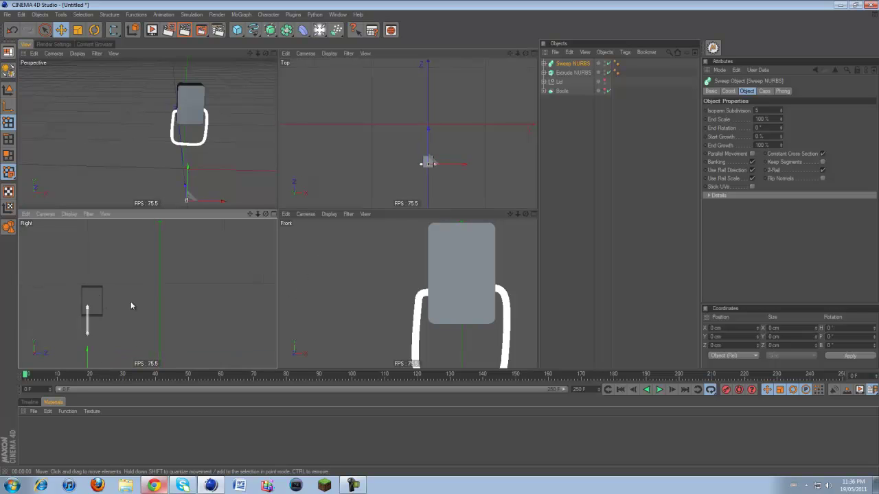
pyautogui.moveTo(250, 213); pyautogui.dragTo(278, 241)
pyautogui.moveTo(199, 343); pyautogui.dragTo(196, 344)
pyautogui.moveTo(277, 238); pyautogui.dragTo(277, 239)
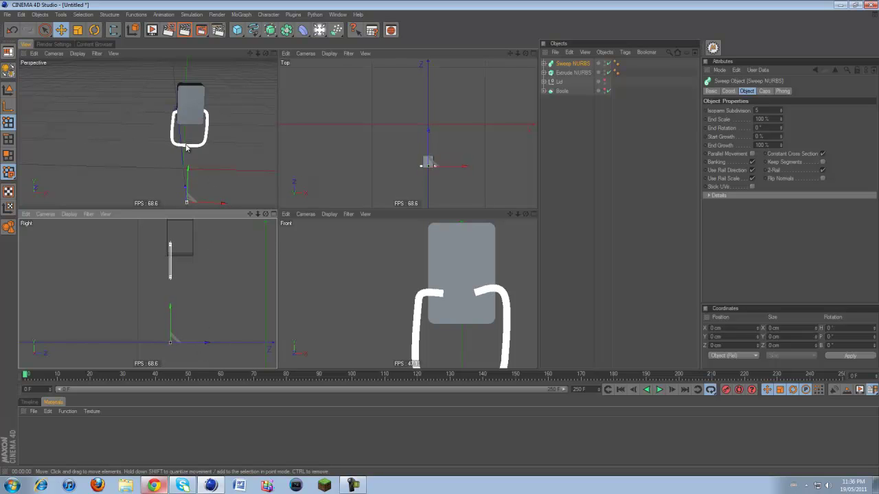
# - Unhide the Lid group and render the enlarged perspective view of the chest's front
pyautogui.moveTo(265, 53); pyautogui.dragTo(278, 210)
pyautogui.click(184, 32)
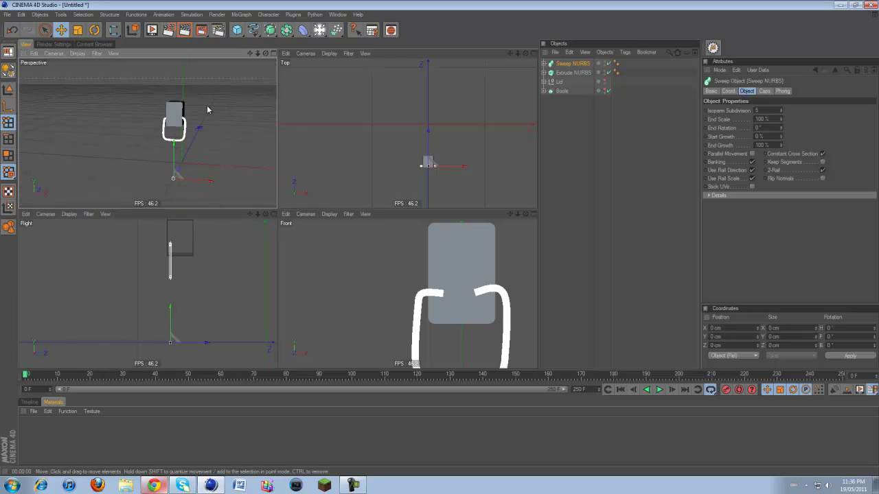
pyautogui.middleClick(207, 105)
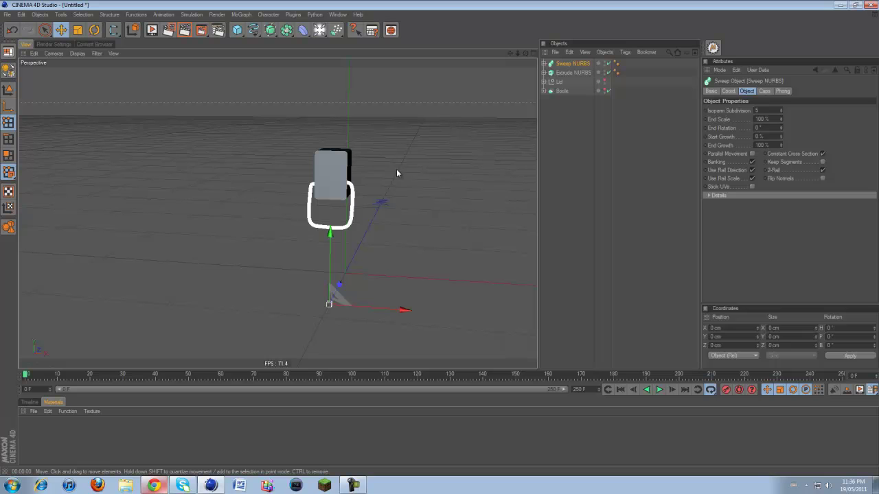
pyautogui.click(605, 81)
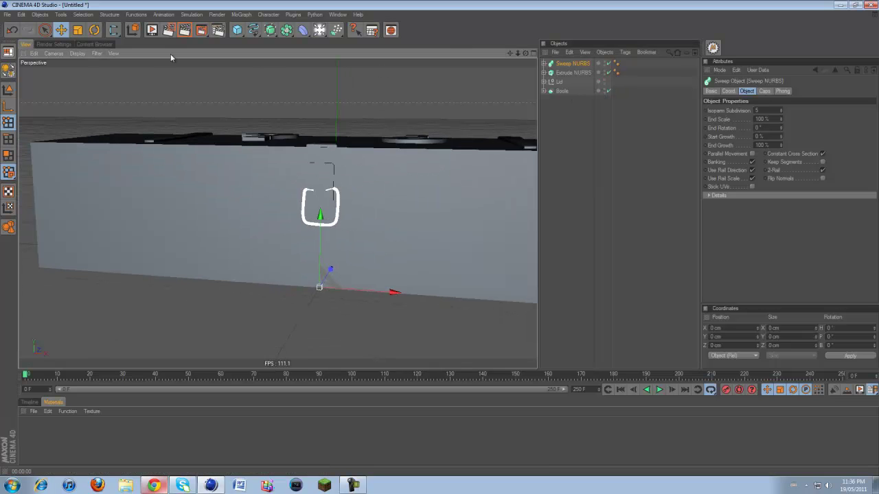
pyautogui.click(152, 30)
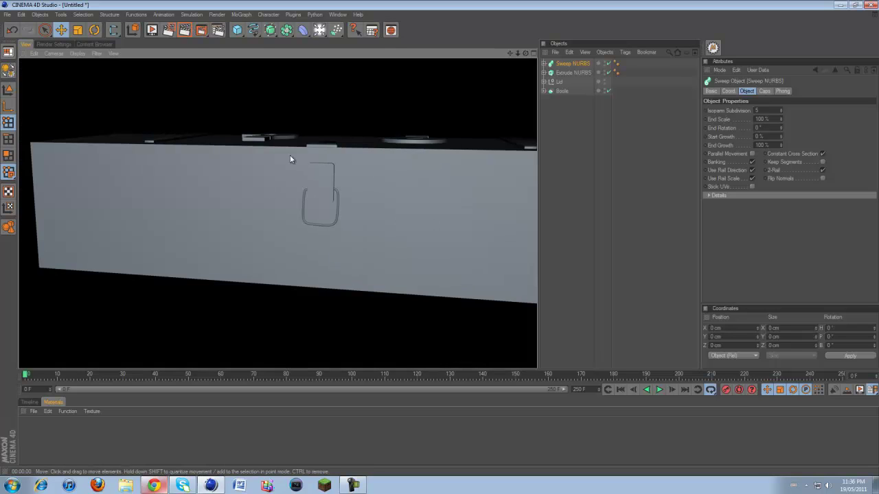
# - Set the handle's circle cross-section radius to 1.5 cm and render the view to check the handle's thickness
pyautogui.click(544, 63)
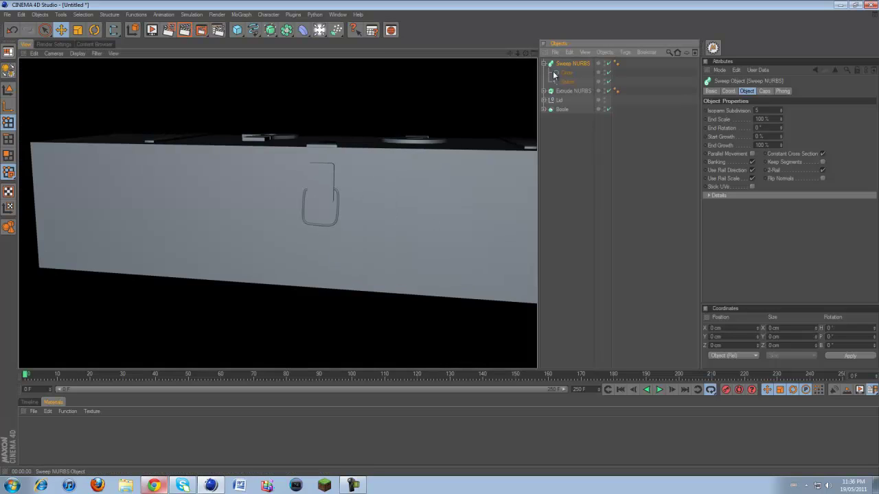
pyautogui.click(566, 72)
pyautogui.moveTo(766, 127); pyautogui.dragTo(714, 134)
pyautogui.write('1')
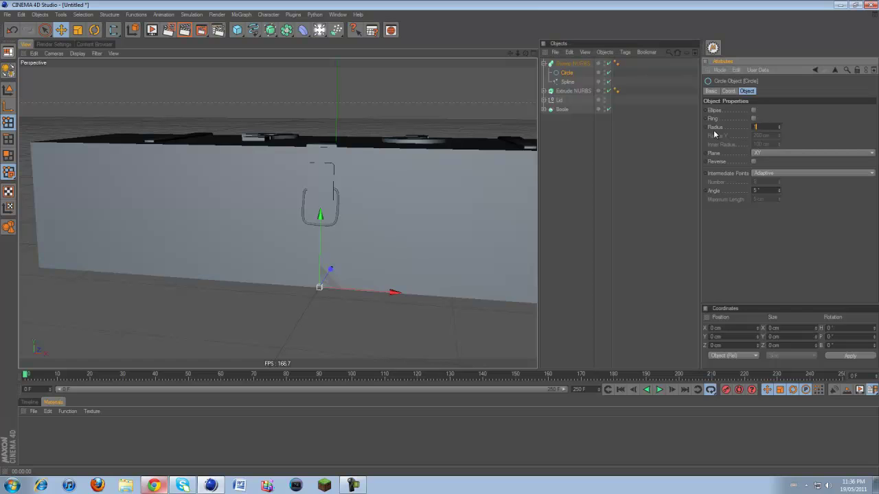
pyautogui.write('.5')
pyautogui.press('Return')
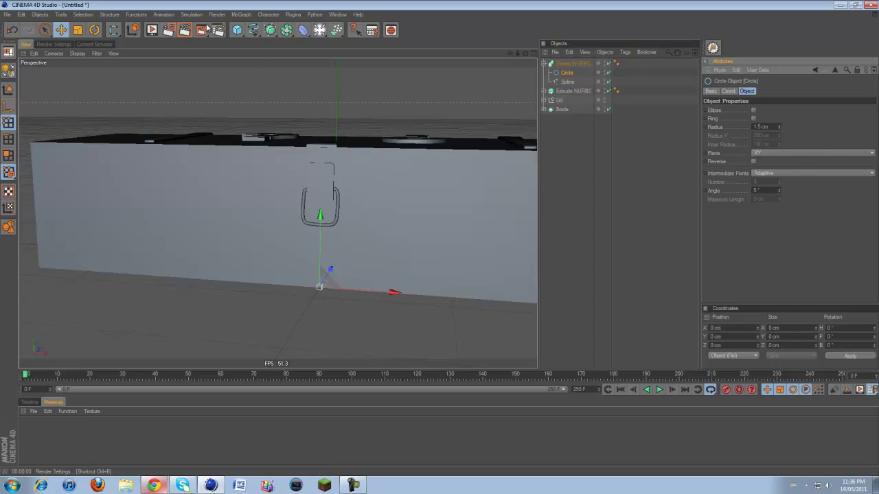
pyautogui.click(184, 30)
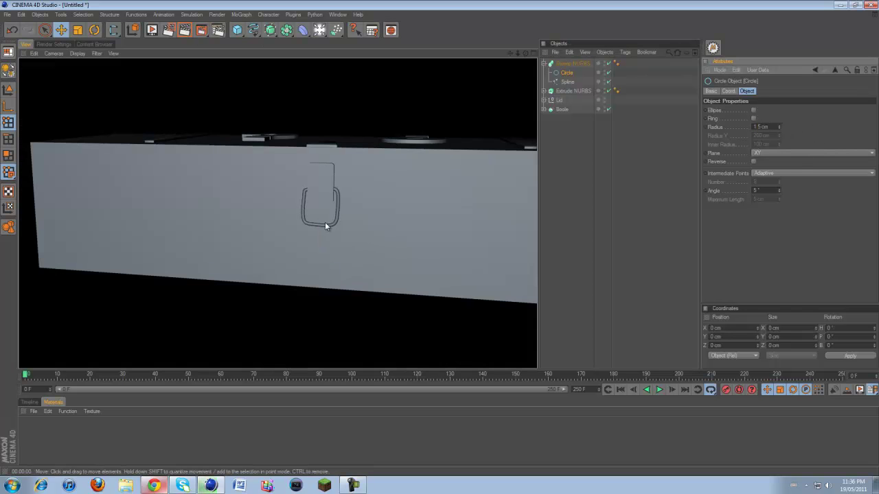
pyautogui.click(555, 64)
pyautogui.click(544, 63)
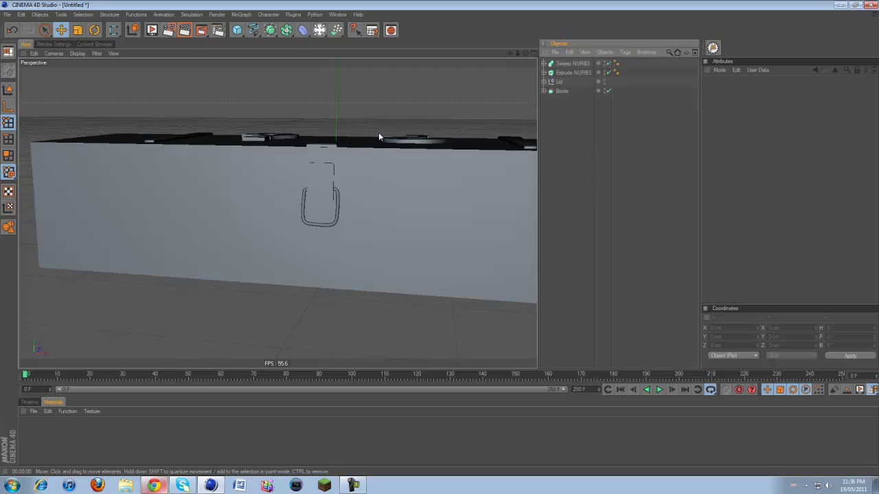
# - Switch to Chrome, examine the Mystery Box reference image, and return to Cinema 4D
pyautogui.scroll(-3, 379, 132)
pyautogui.moveTo(526, 53)
pyautogui.mouseDown()
pyautogui.moveTo(440, 237)
pyautogui.moveTo(527, 55)
pyautogui.mouseUp()
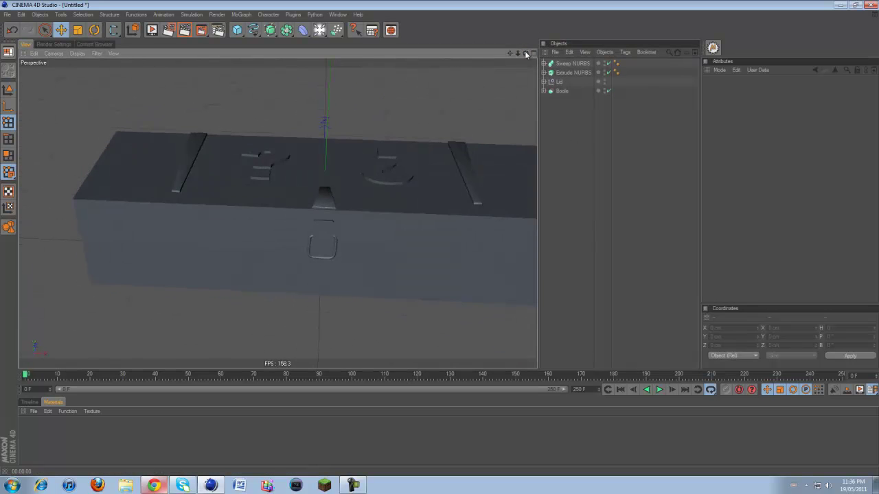
pyautogui.click(154, 486)
pyautogui.hotkey('ctrl', 'Tab')
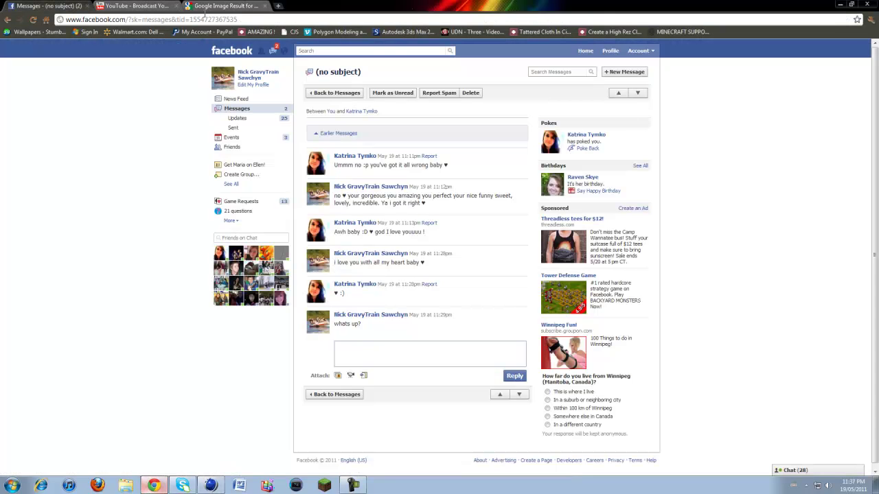
pyautogui.click(208, 6)
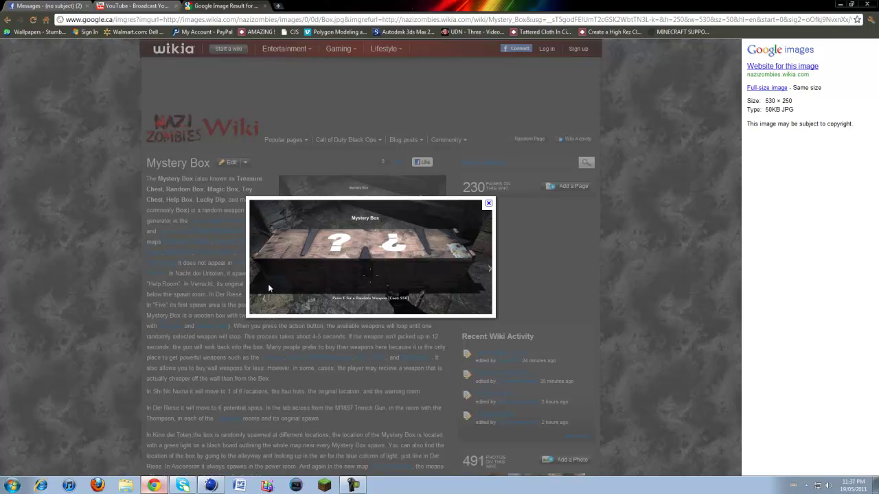
pyautogui.click(158, 484)
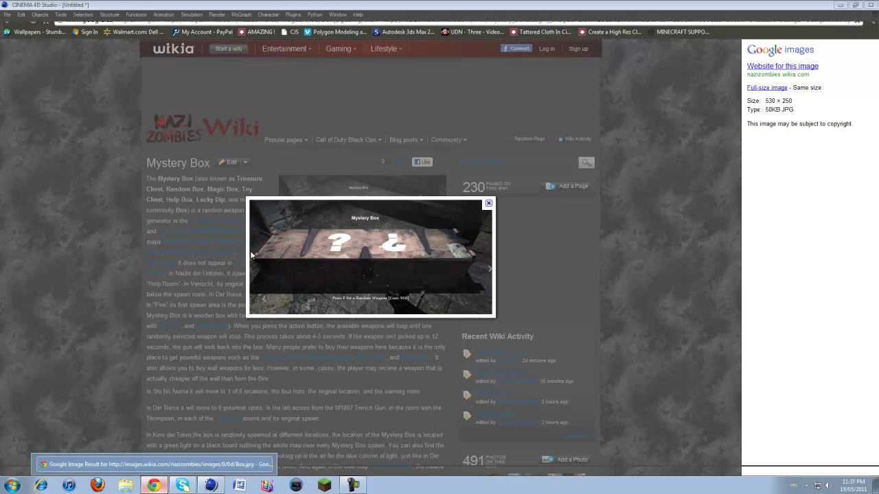
# - Add a cube to the chest scene, narrow it in the top view and set its X size to 10 cm
pyautogui.scroll(-3, 317, 103)
pyautogui.click(444, 239)
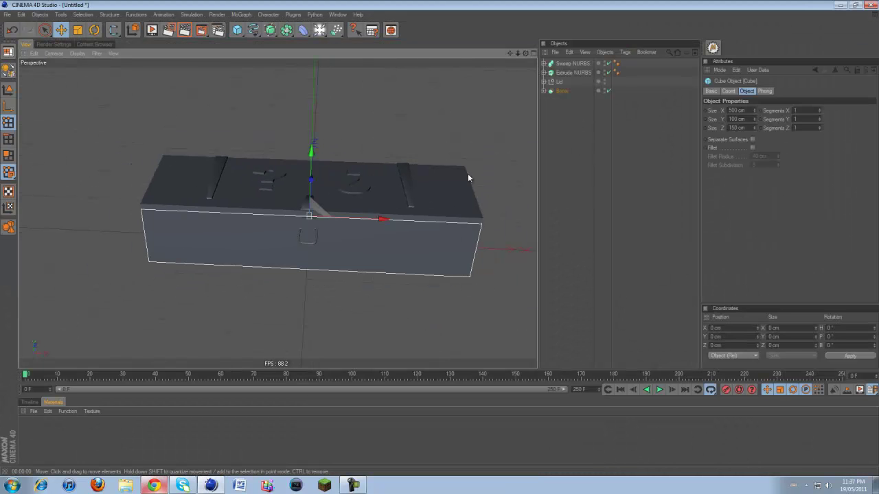
pyautogui.click(237, 30)
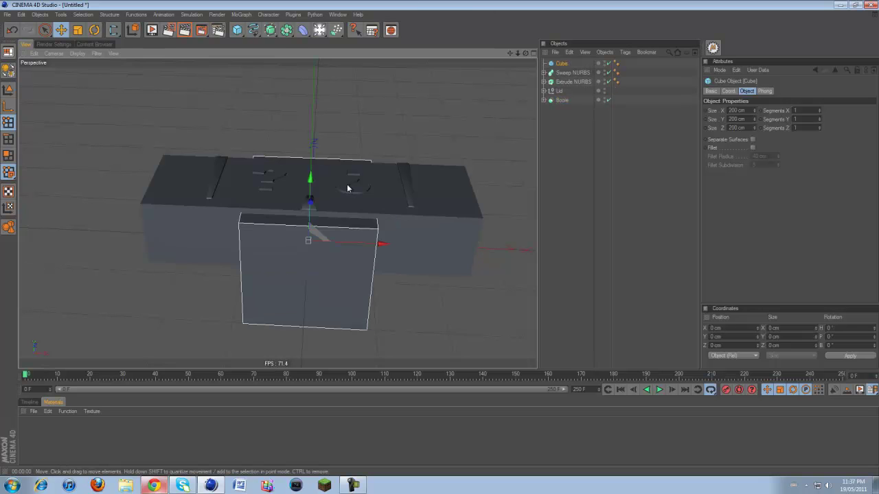
pyautogui.middleClick(348, 189)
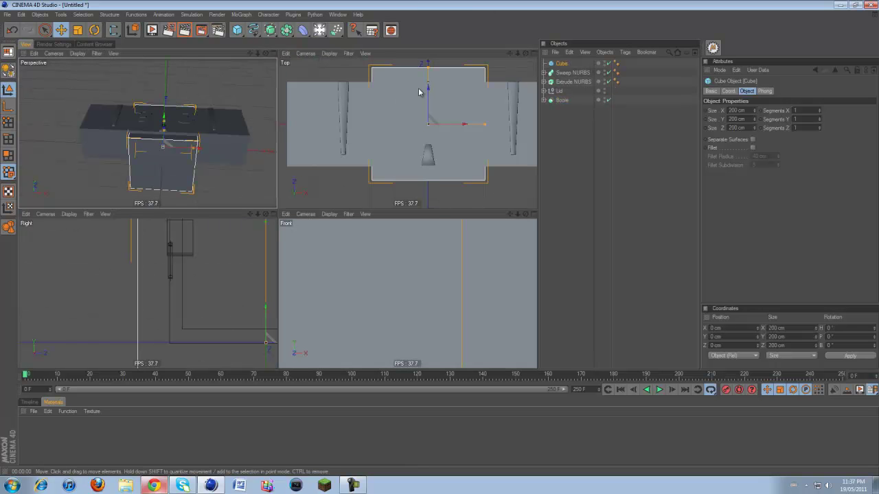
pyautogui.moveTo(485, 131); pyautogui.dragTo(402, 127)
pyautogui.moveTo(440, 210); pyautogui.dragTo(440, 210)
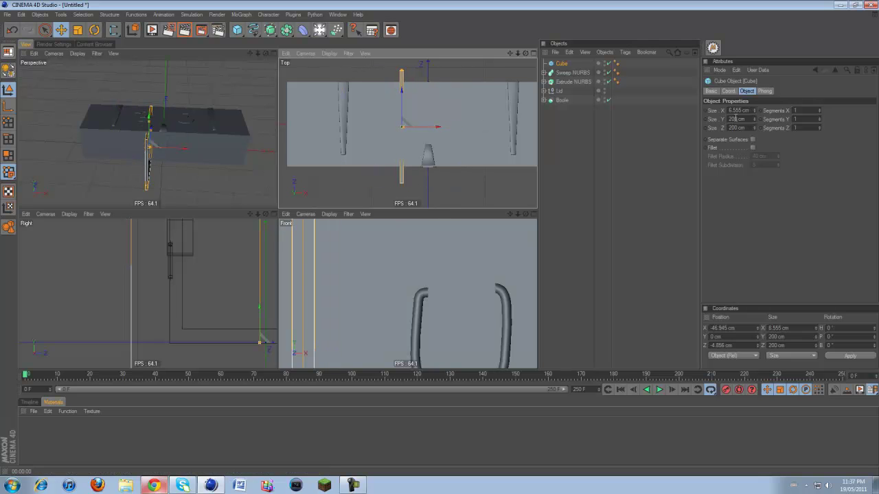
pyautogui.click(744, 111)
pyautogui.write('10')
pyautogui.press('Return')
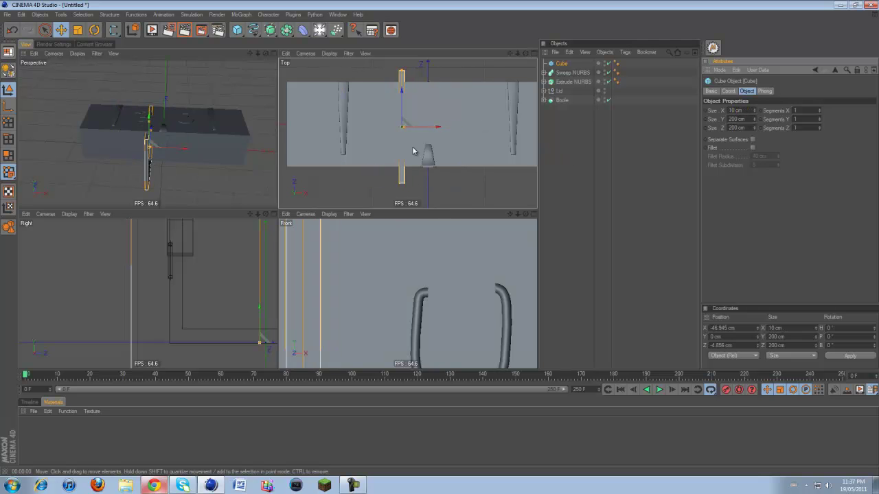
# - Set the cube's Y size to 110 cm and raise it to about Y 54.8 cm to span the chest's height
pyautogui.scroll(-3, 457, 121)
pyautogui.doubleClick(749, 119)
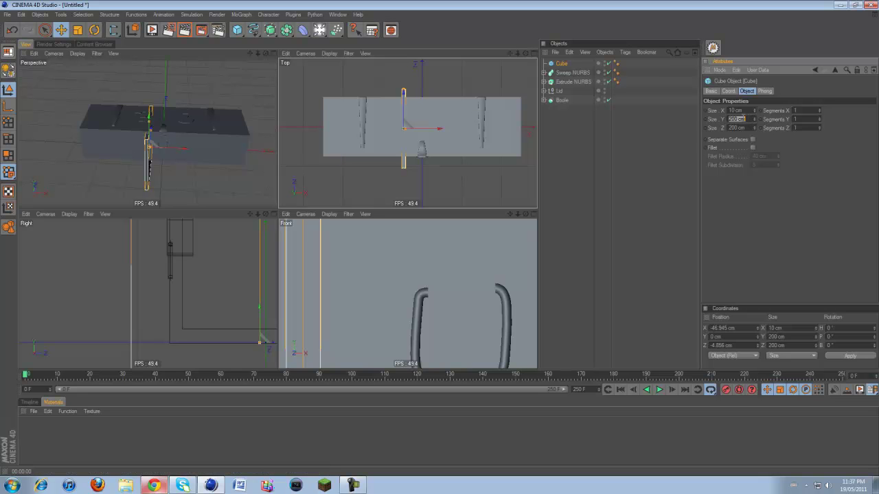
pyautogui.scroll(-6, 196, 251)
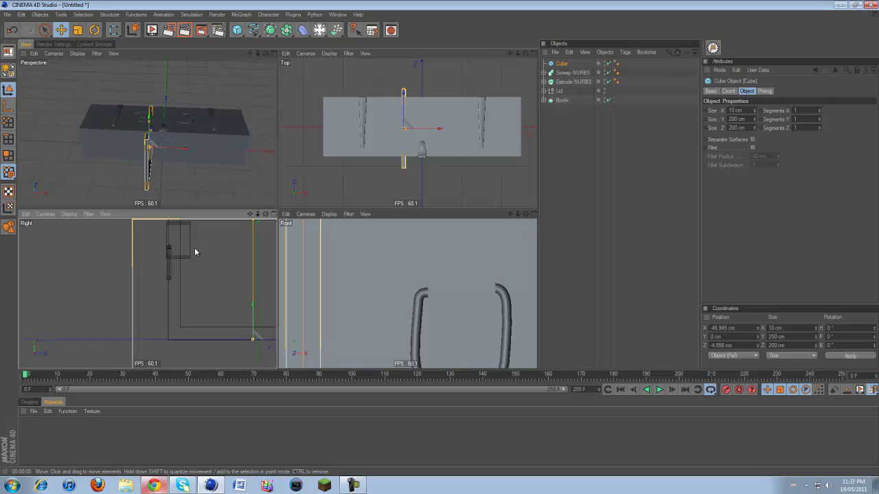
pyautogui.moveTo(178, 290); pyautogui.dragTo(177, 277)
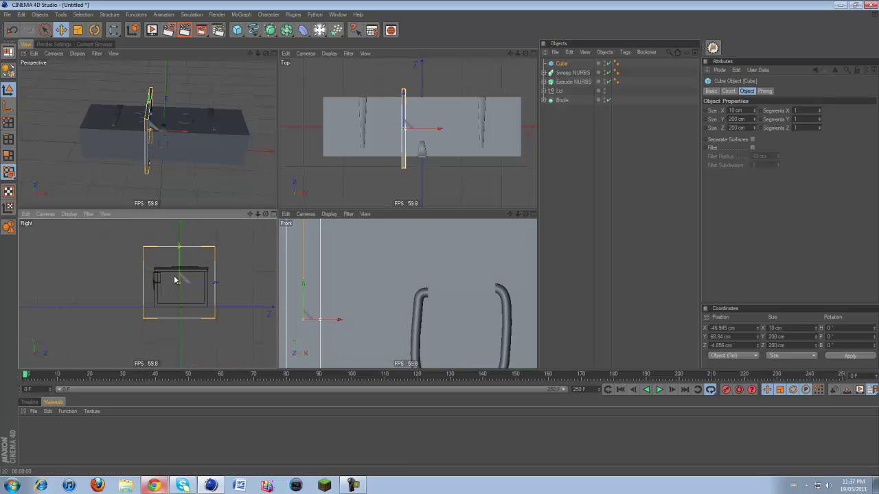
pyautogui.moveTo(179, 246)
pyautogui.mouseDown()
pyautogui.moveTo(180, 265)
pyautogui.moveTo(179, 250)
pyautogui.mouseUp()
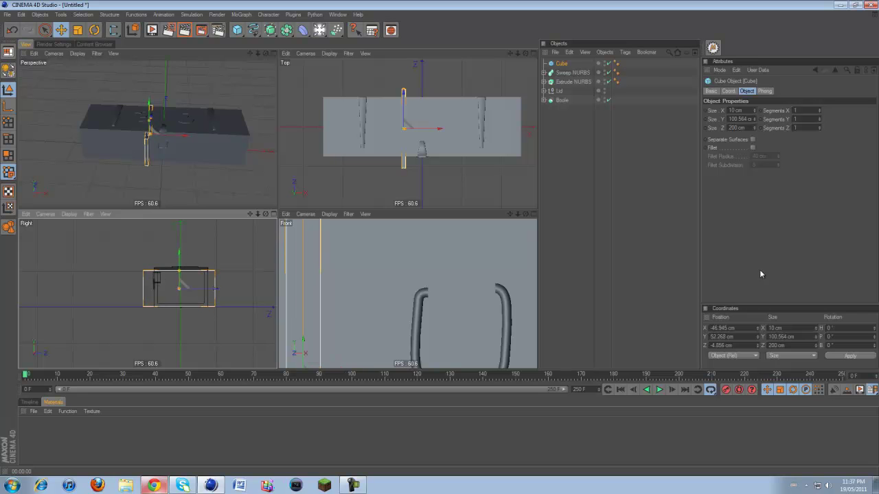
pyautogui.doubleClick(742, 118)
pyautogui.write('100')
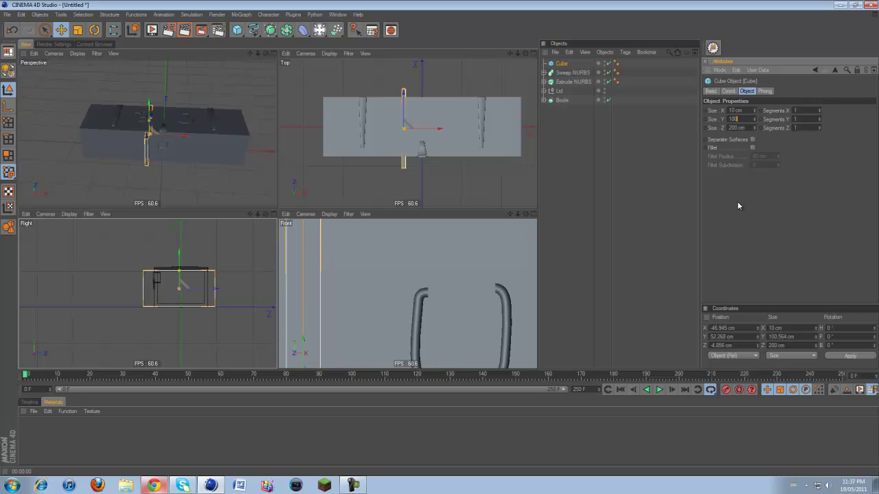
pyautogui.write('10')
pyautogui.click(733, 220)
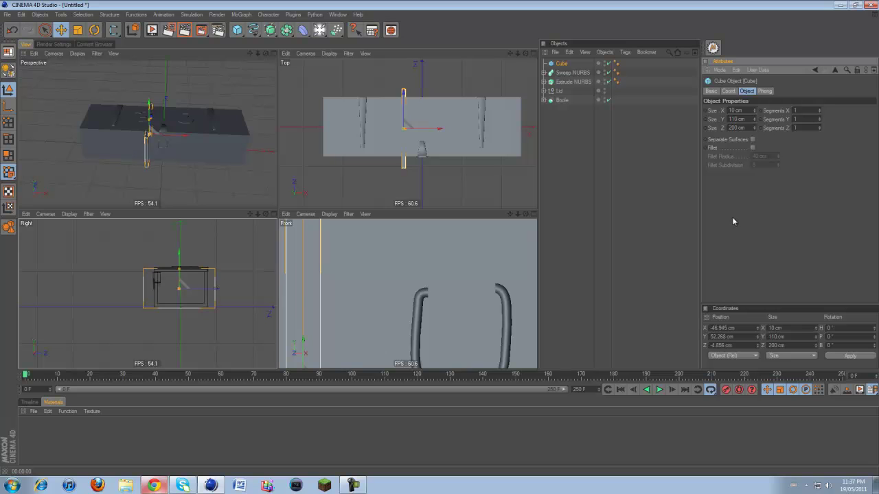
pyautogui.moveTo(179, 257); pyautogui.dragTo(179, 255)
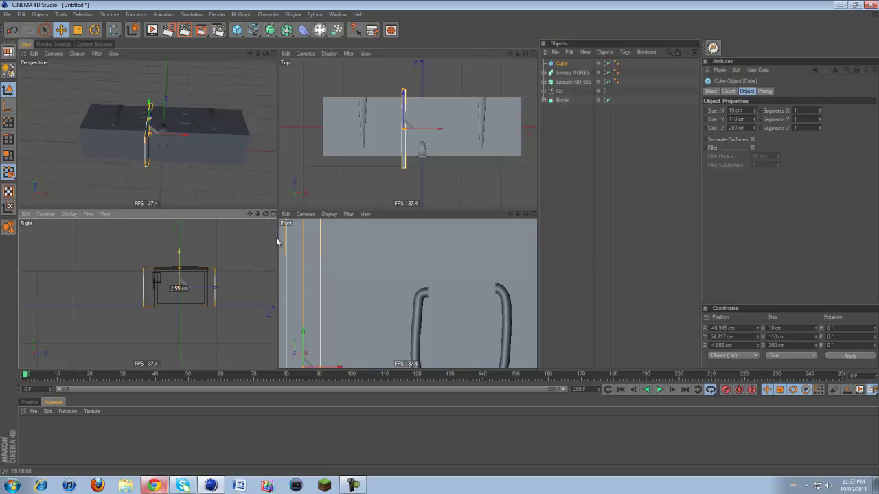
# - Shrink the cube's depth and set its Z size to 20 cm
pyautogui.moveTo(215, 288); pyautogui.dragTo(184, 288)
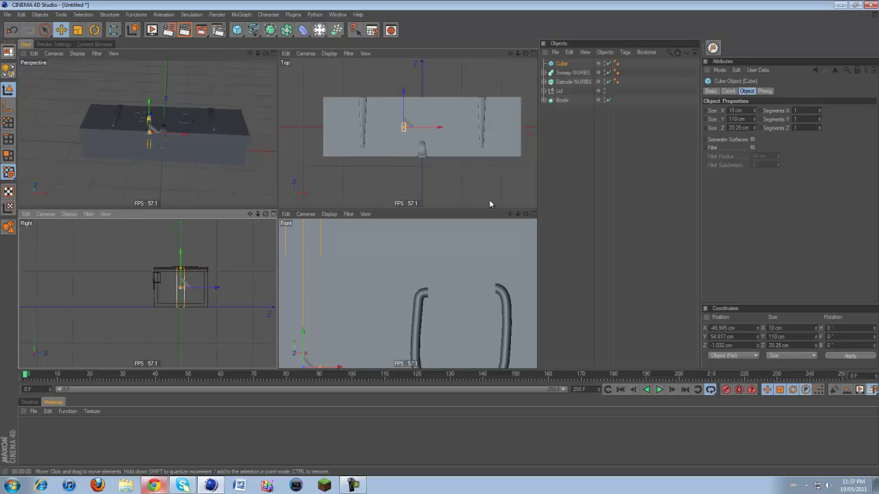
pyautogui.doubleClick(743, 128)
pyautogui.write('20')
pyautogui.press('Return')
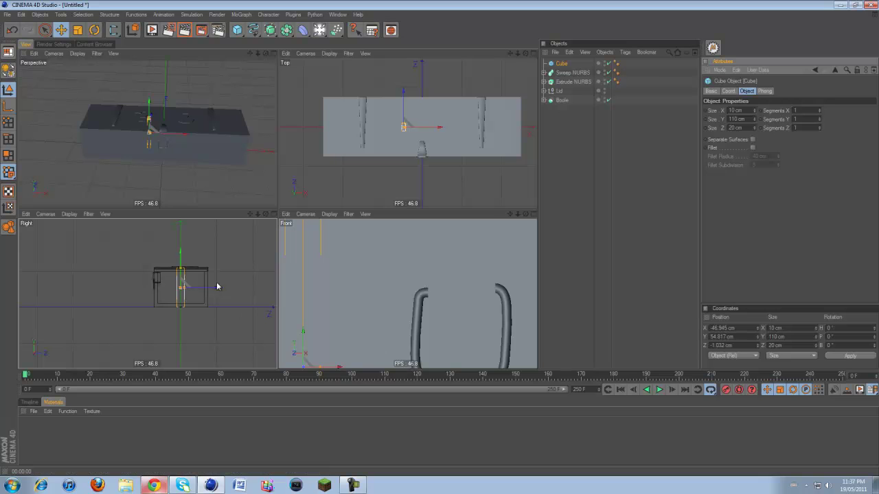
# - Move the cube to the chest's front corner on the positive X side, at about X 253.7 cm and Z -63.5 cm
pyautogui.moveTo(423, 128); pyautogui.dragTo(443, 206)
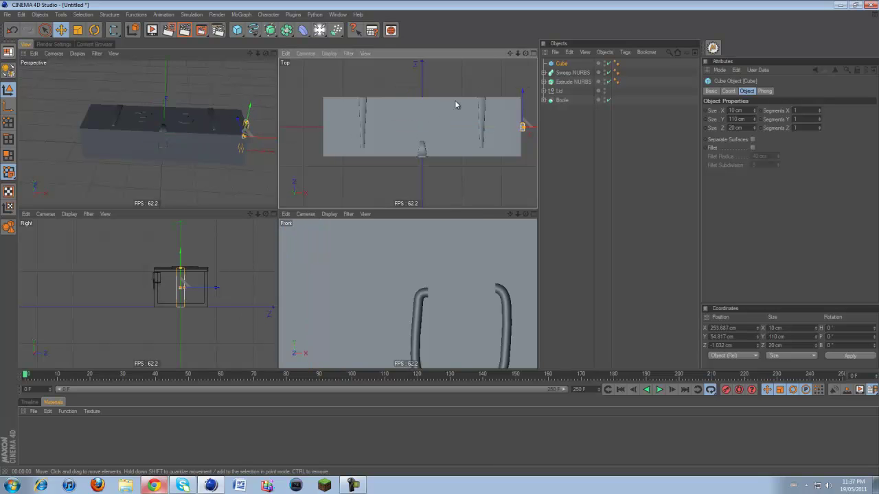
pyautogui.moveTo(521, 97); pyautogui.dragTo(440, 213)
pyautogui.scroll(4, 156, 313)
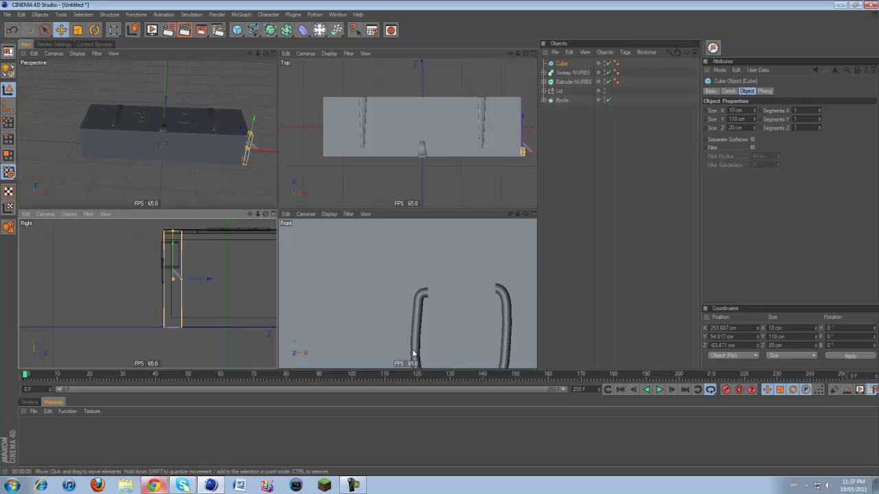
# - Check the Mystery Box reference, set the corner cube's Y size to 120 cm and raise it to about Y 60 cm
pyautogui.click(155, 485)
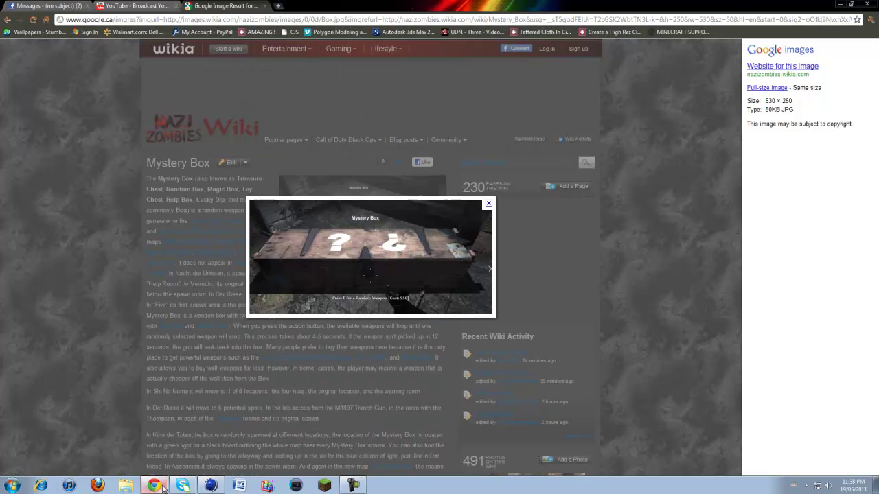
pyautogui.click(163, 487)
pyautogui.click(745, 119)
pyautogui.write('120')
pyautogui.press('Return')
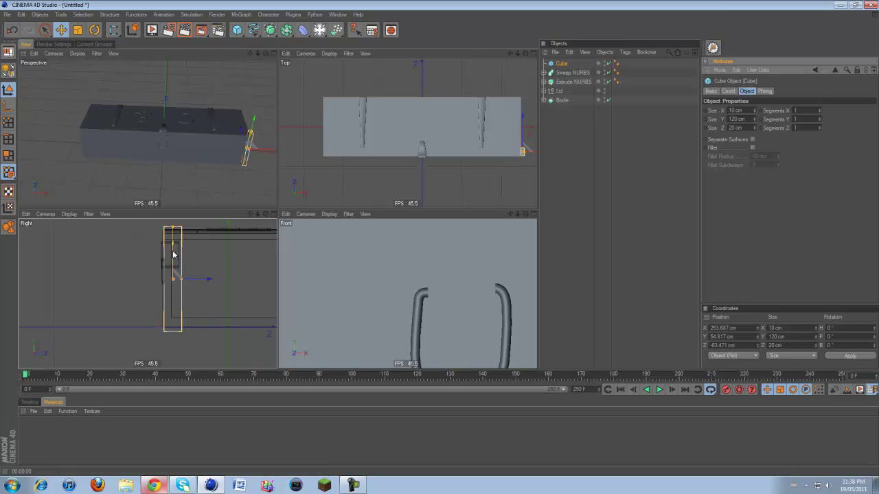
pyautogui.moveTo(277, 241); pyautogui.dragTo(276, 238)
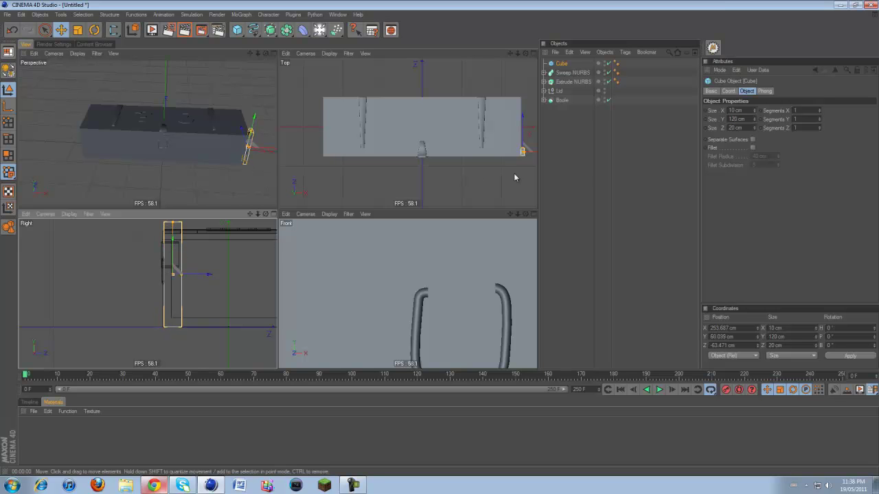
# - Copy the corner cube to the back corner at about Z 65.1 cm, and copy both cubes to the opposite end at about X -252.8 cm
pyautogui.scroll(-2, 206, 262)
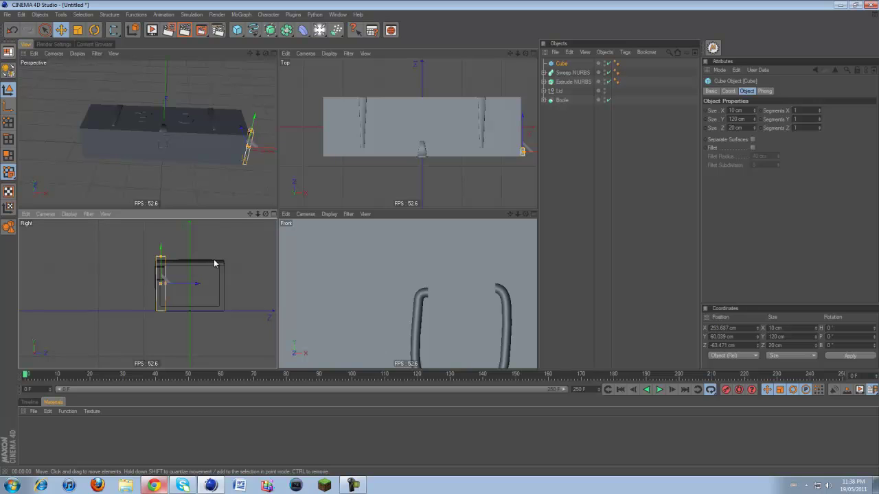
pyautogui.keyDown('ctrl'); pyautogui.moveTo(215, 264); pyautogui.dragTo(277, 237); pyautogui.keyUp('ctrl')
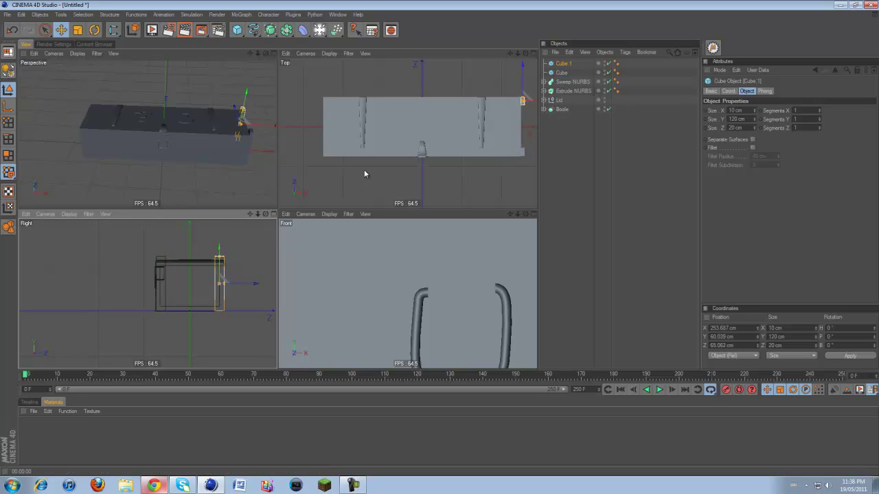
pyautogui.keyDown('ctrl'); pyautogui.click(562, 72); pyautogui.keyUp('ctrl')
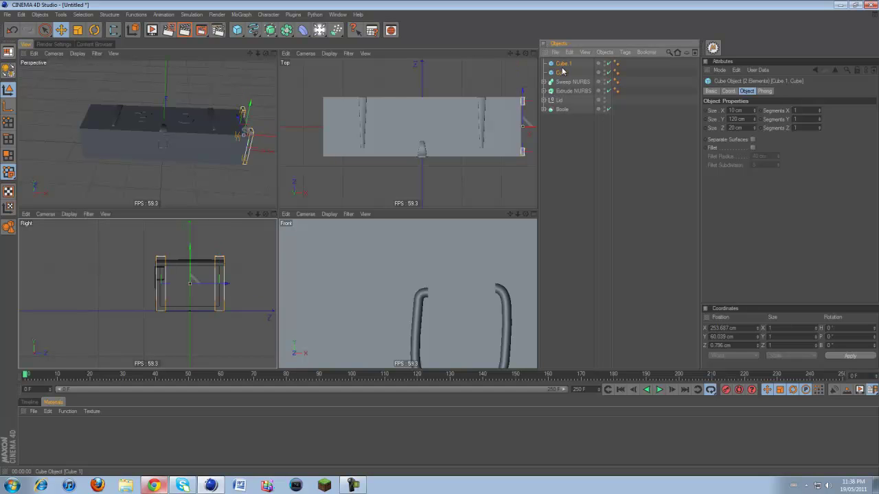
pyautogui.keyDown('ctrl'); pyautogui.moveTo(561, 81); pyautogui.dragTo(561, 78); pyautogui.keyUp('ctrl')
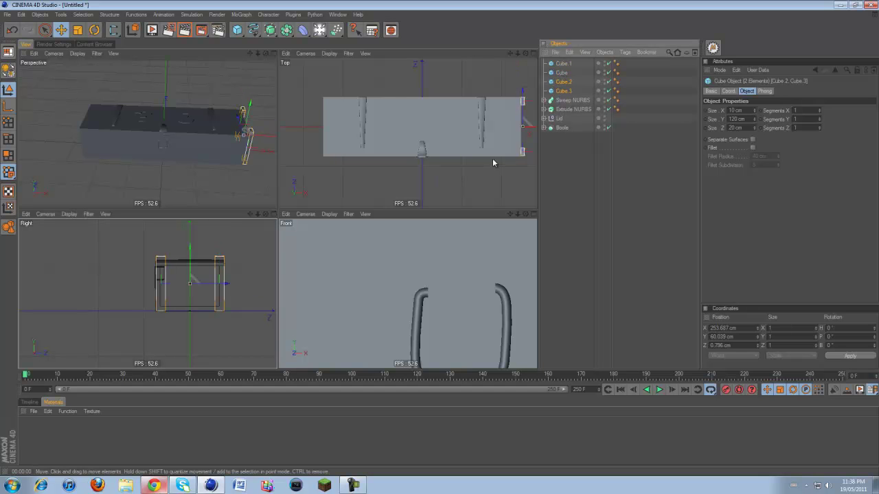
pyautogui.moveTo(531, 135); pyautogui.dragTo(440, 213)
# - Render the perspective view and compare the chest with its four corner posts against the Mystery Box reference image
pyautogui.middleClick(284, 141)
pyautogui.middleClick(260, 137)
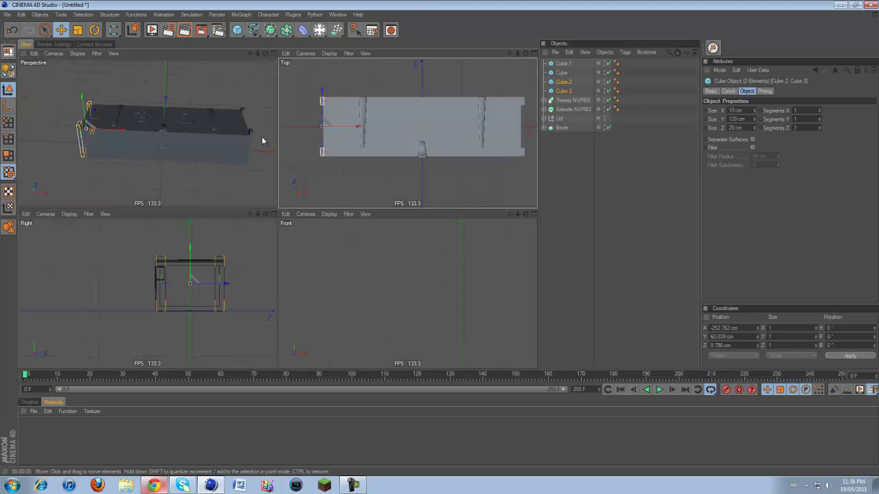
pyautogui.middleClick(261, 136)
pyautogui.click(168, 30)
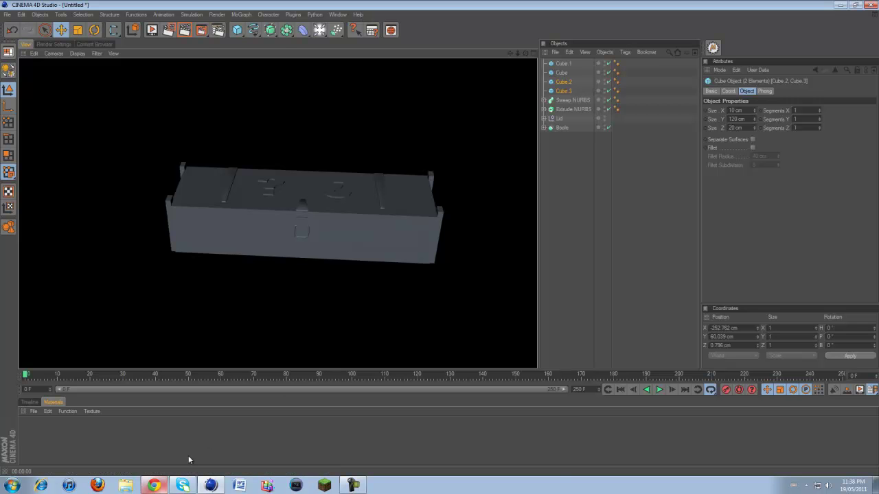
pyautogui.click(162, 488)
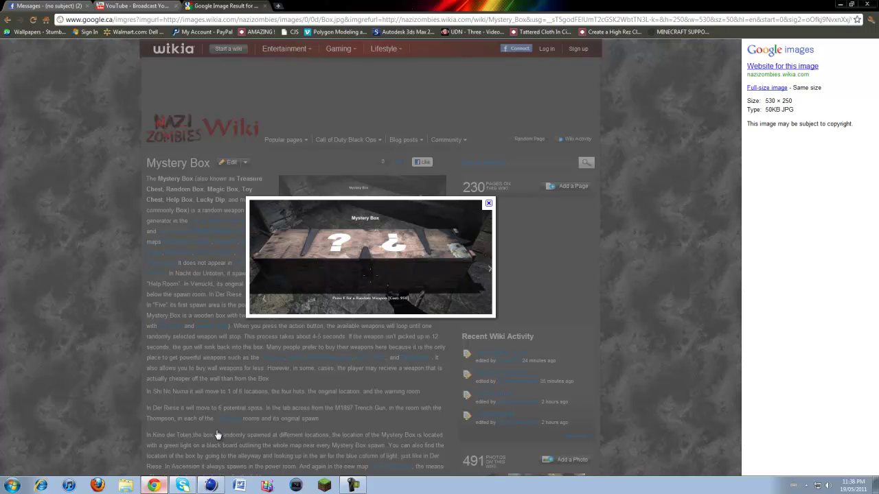
pyautogui.click(210, 485)
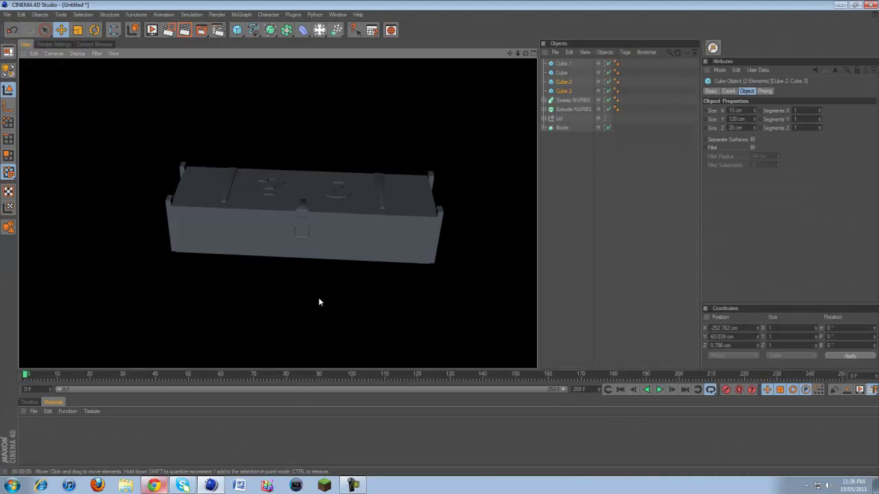
pyautogui.click(314, 214)
pyautogui.moveTo(526, 54); pyautogui.dragTo(439, 241)
pyautogui.click(504, 70)
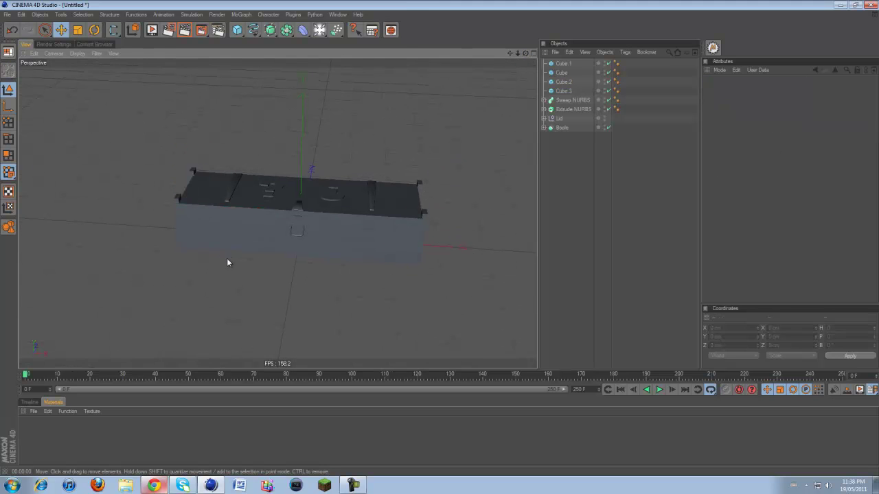
pyautogui.moveTo(353, 486)
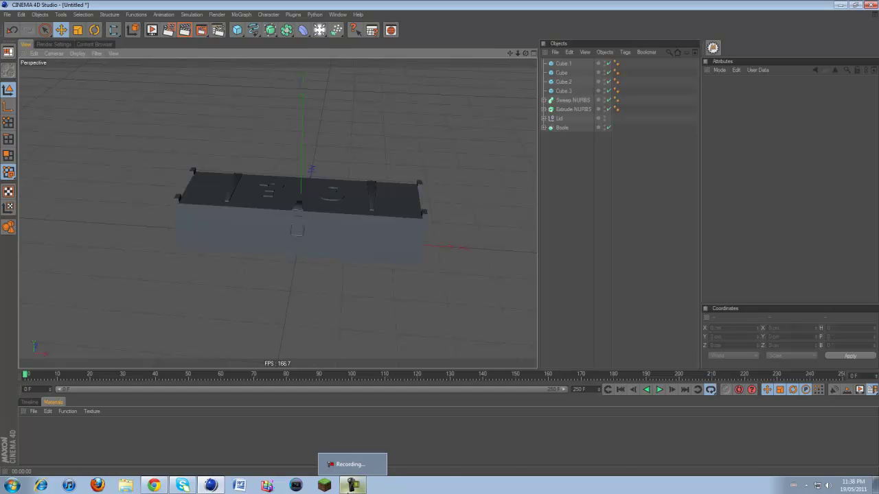
pyautogui.click(353, 487)
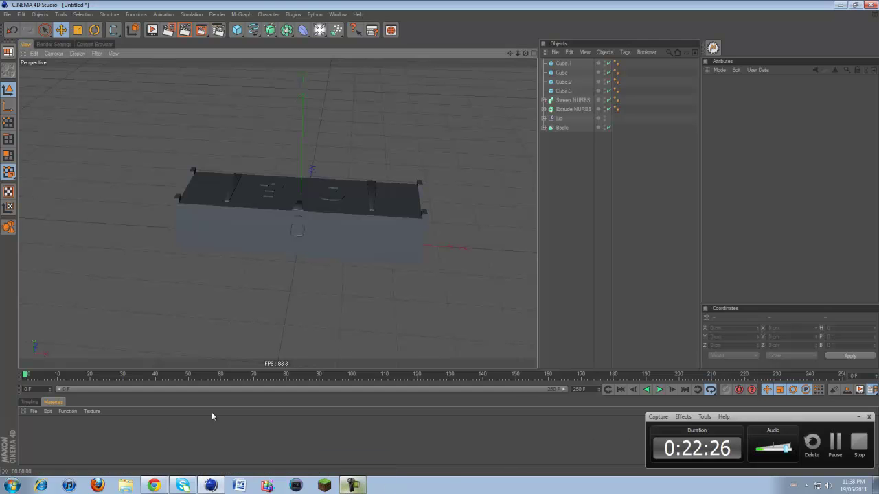
pyautogui.click(269, 251)
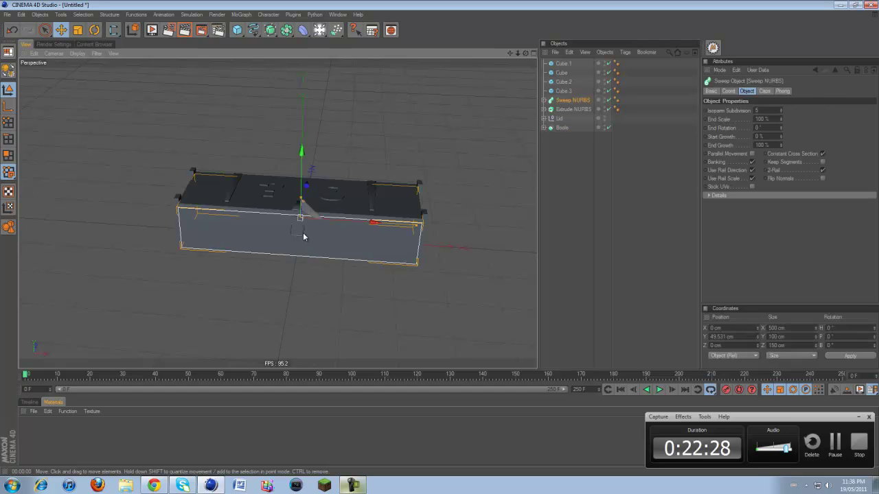
pyautogui.click(260, 334)
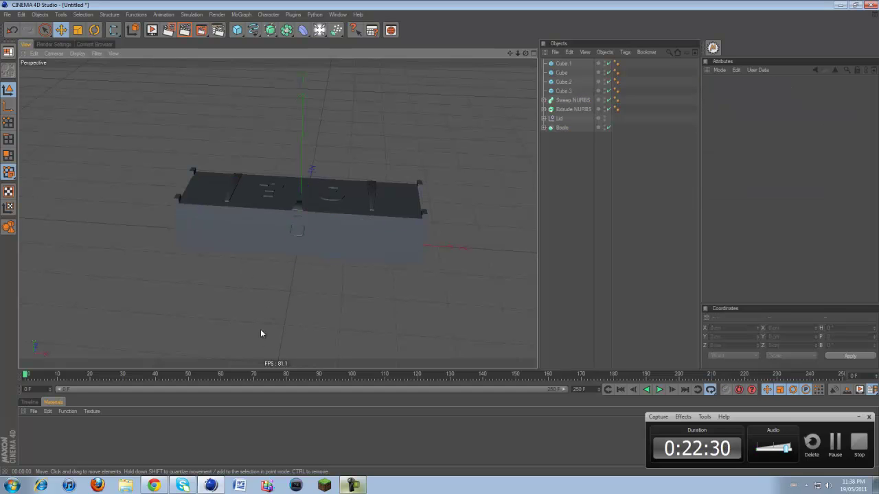
# - Create a new material and browse to the pics folder in the Pictures library for its color texture
pyautogui.doubleClick(48, 436)
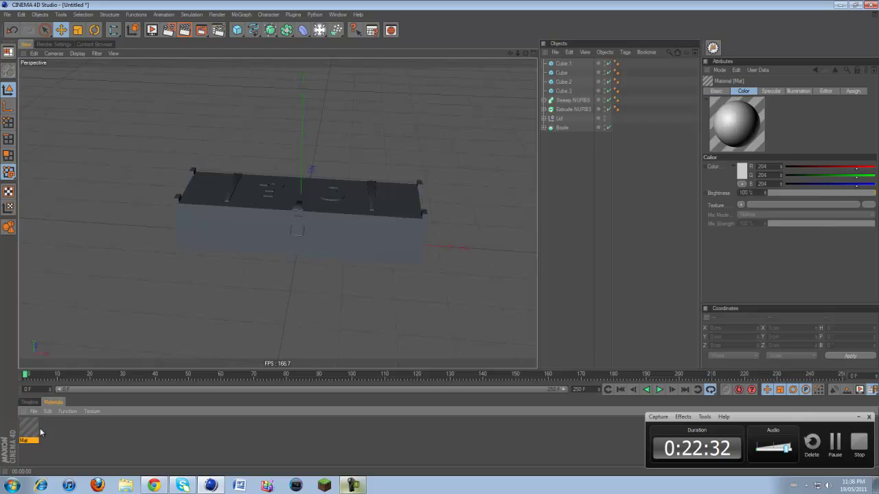
pyautogui.doubleClick(29, 429)
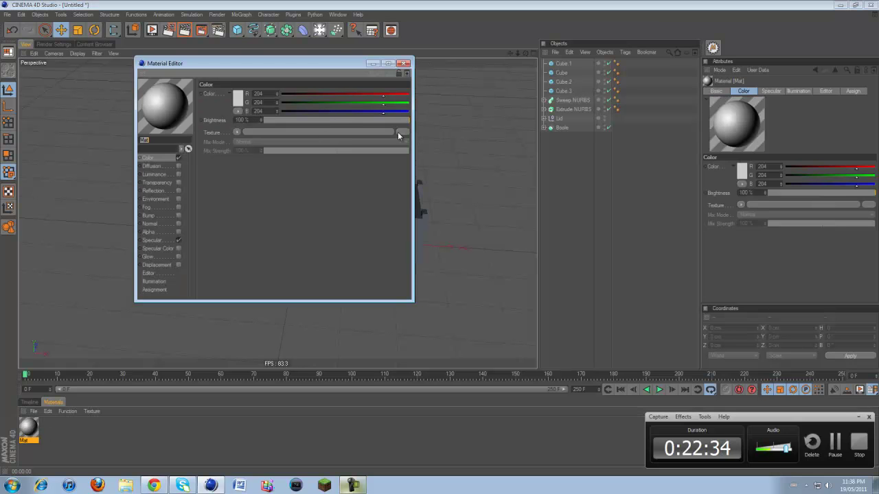
pyautogui.click(339, 134)
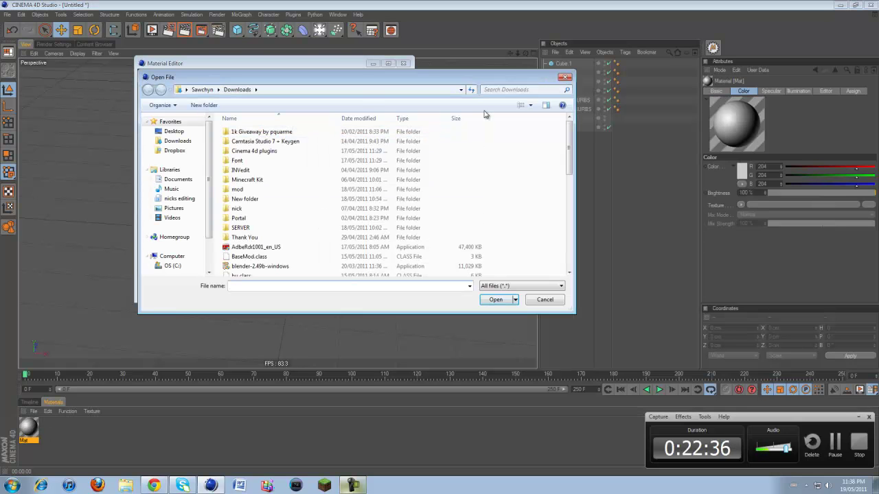
pyautogui.click(174, 208)
pyautogui.scroll(-3, 285, 207)
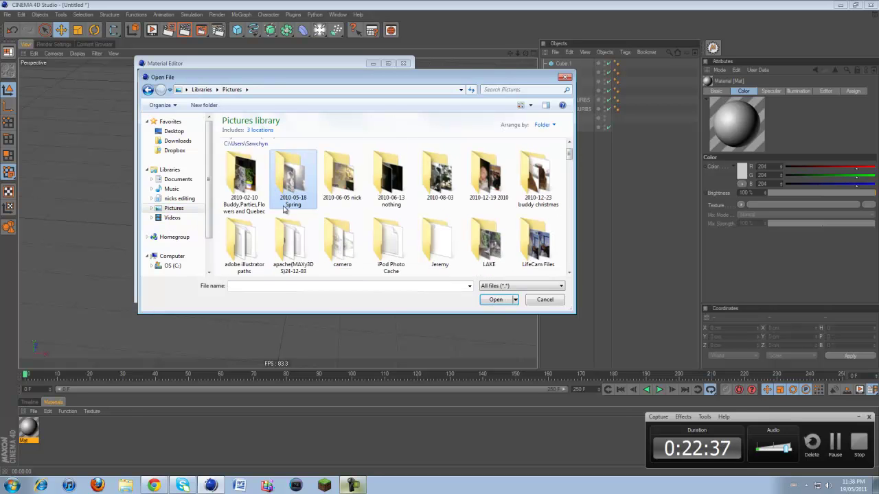
pyautogui.scroll(2, 285, 210)
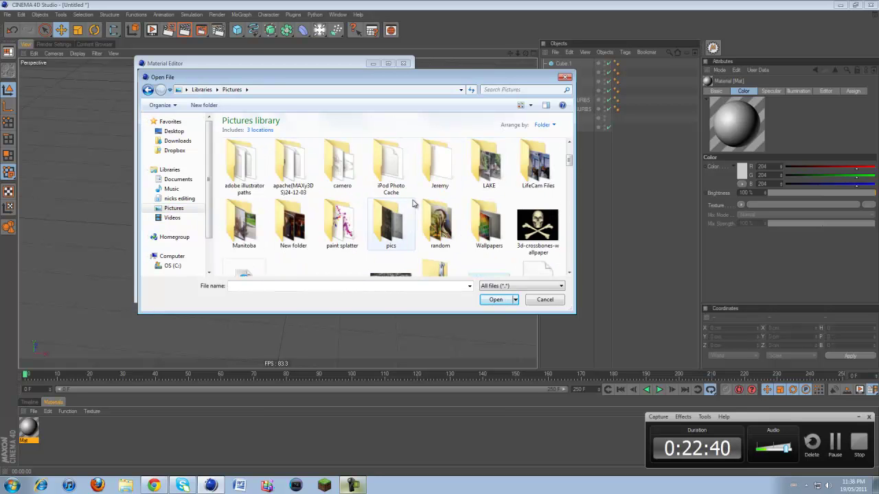
pyautogui.scroll(-1, 397, 184)
pyautogui.doubleClick(397, 184)
pyautogui.click(386, 183)
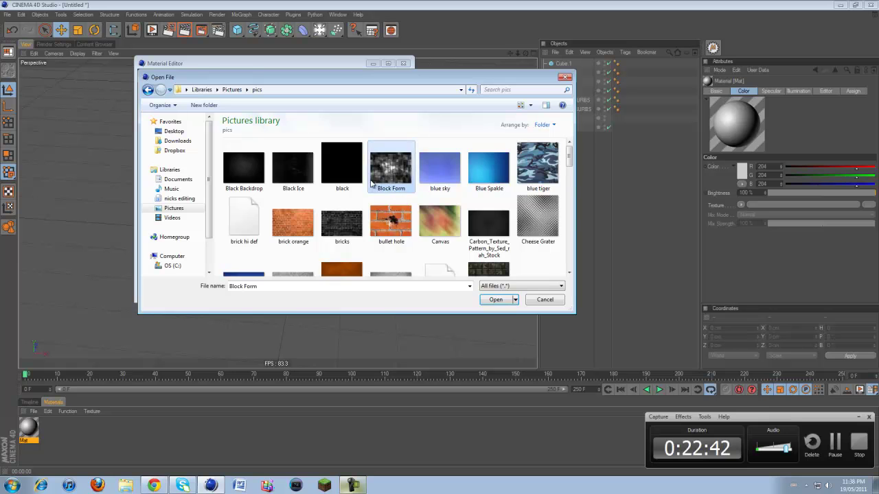
# - Load the scratch metal image from the pics folder as the material's color texture
pyautogui.scroll(-1, 371, 183)
pyautogui.scroll(-1, 374, 183)
pyautogui.scroll(-1, 447, 177)
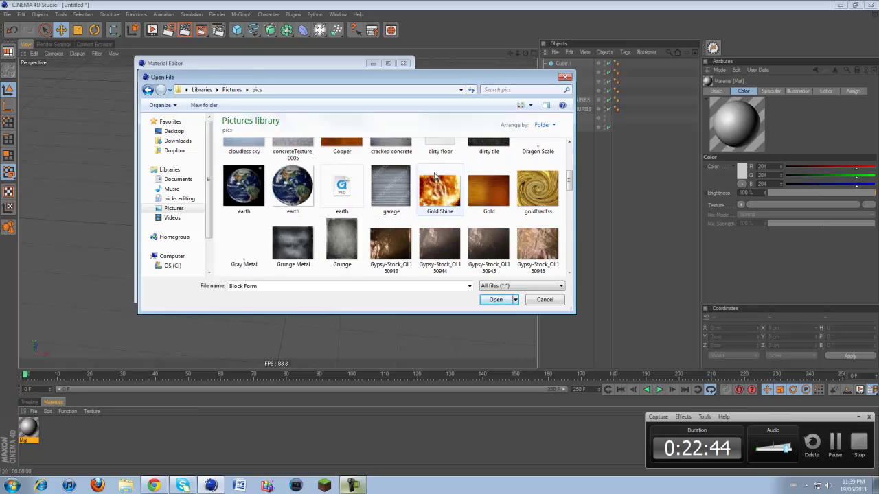
pyautogui.scroll(-1, 397, 184)
pyautogui.scroll(2, 289, 189)
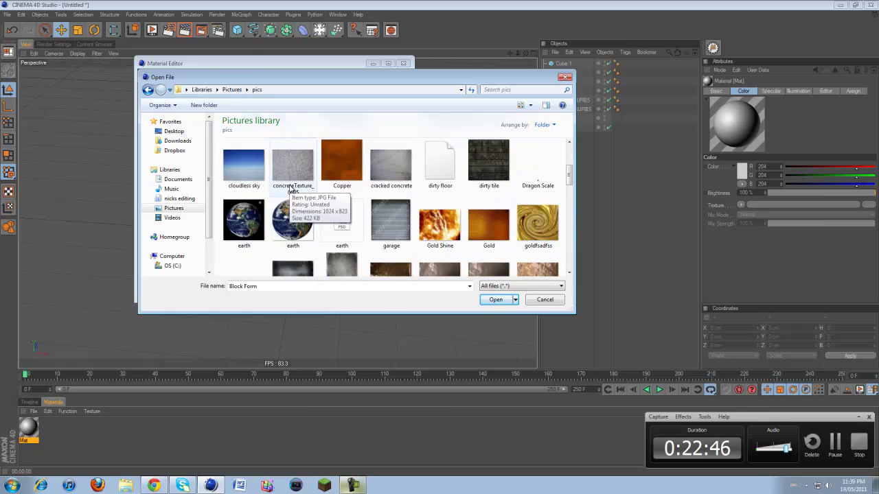
pyautogui.scroll(-3, 289, 189)
pyautogui.scroll(-1, 290, 189)
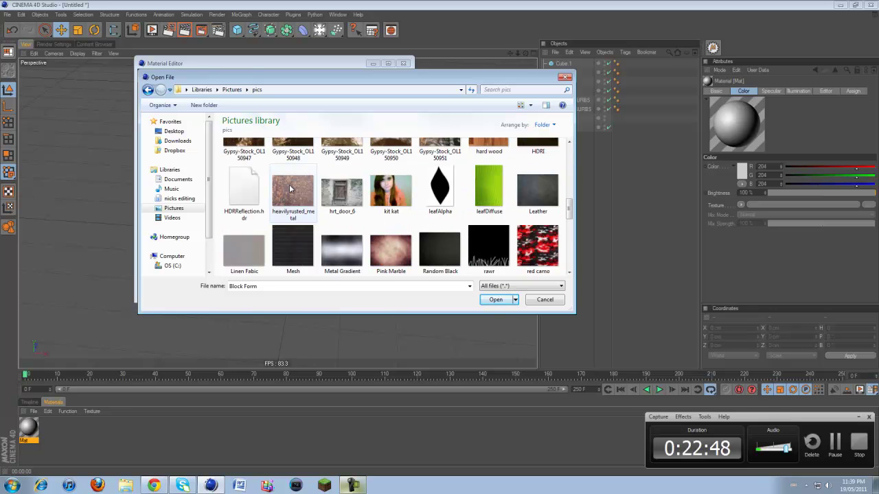
pyautogui.scroll(1, 289, 184)
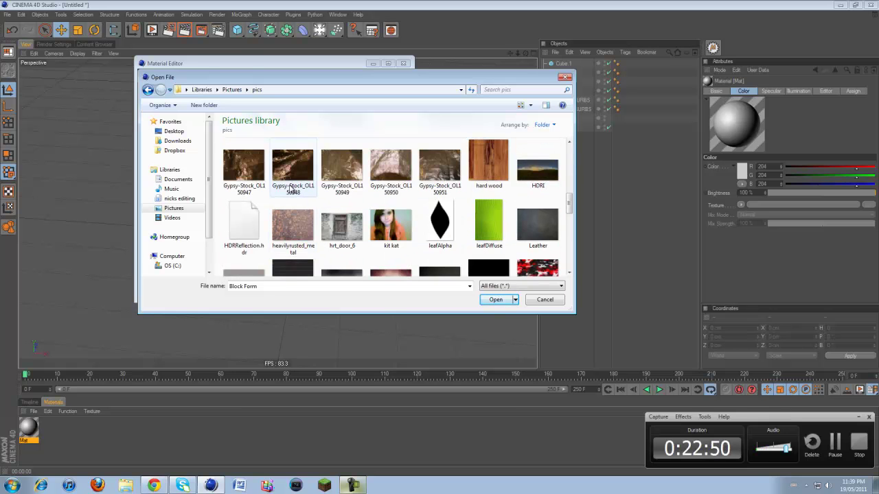
pyautogui.scroll(-3, 292, 189)
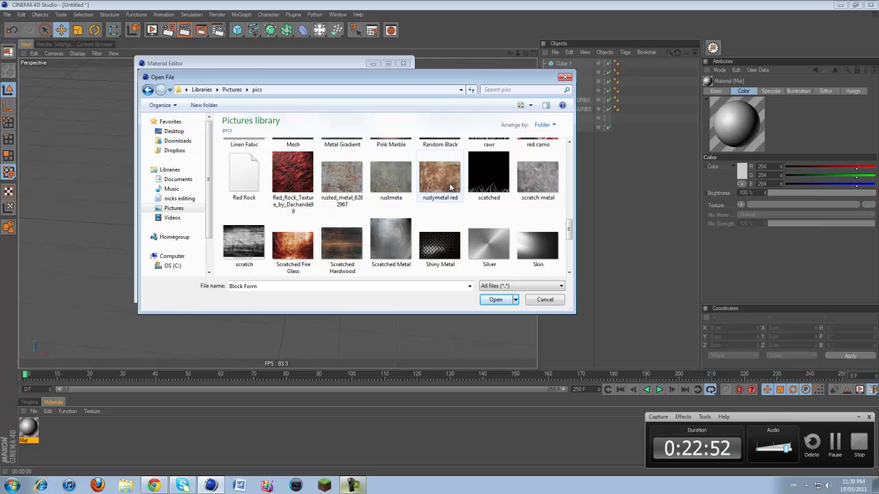
pyautogui.scroll(-1, 310, 199)
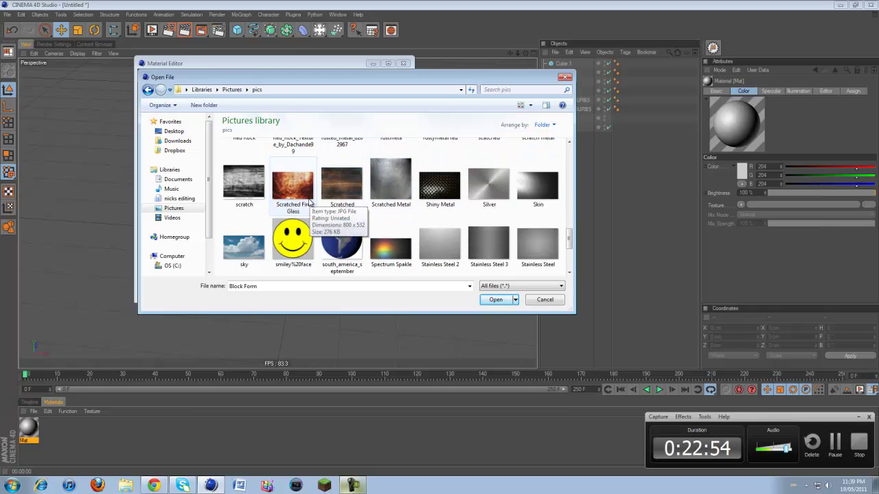
pyautogui.scroll(5, 310, 199)
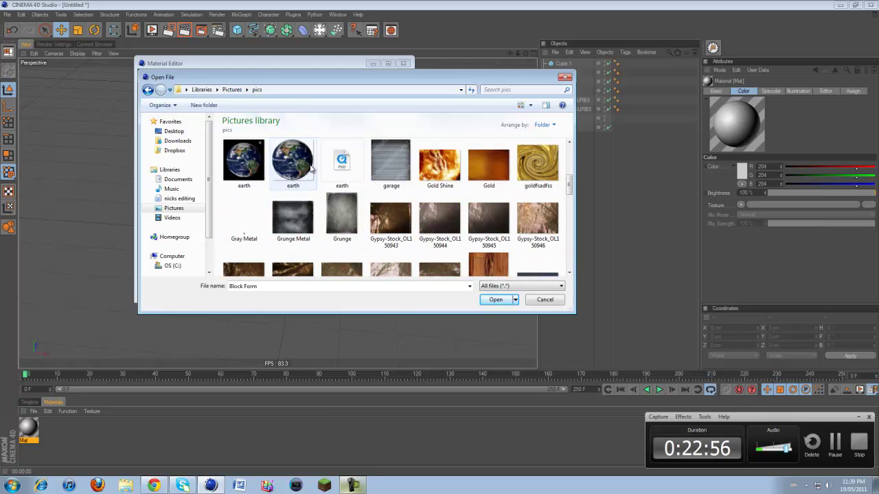
pyautogui.scroll(1, 298, 189)
pyautogui.scroll(-3, 287, 233)
pyautogui.scroll(-6, 287, 234)
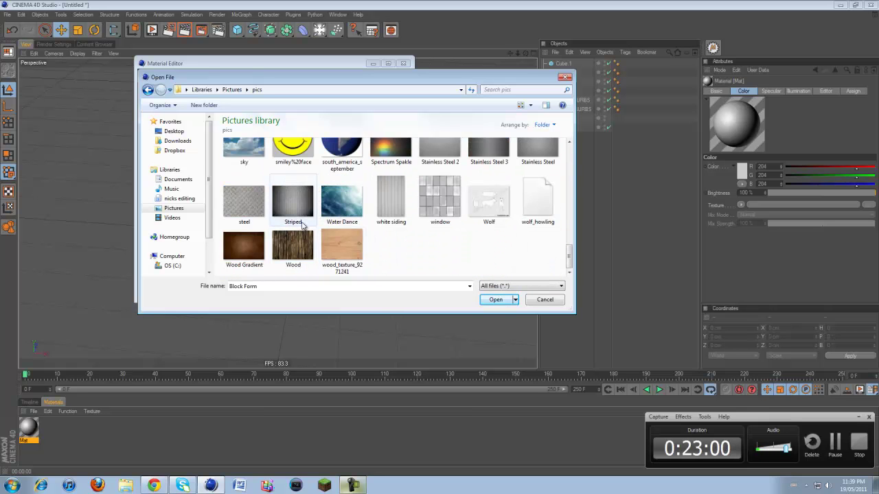
pyautogui.scroll(2, 302, 225)
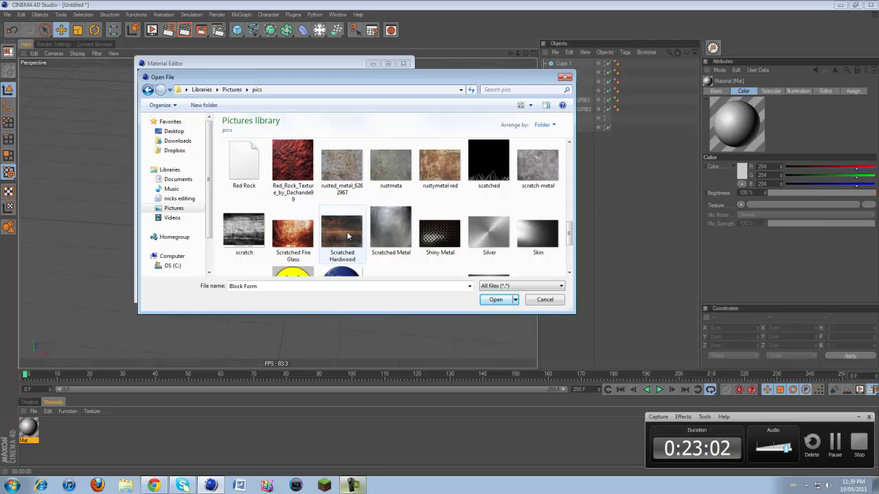
pyautogui.doubleClick(533, 164)
pyautogui.click(496, 273)
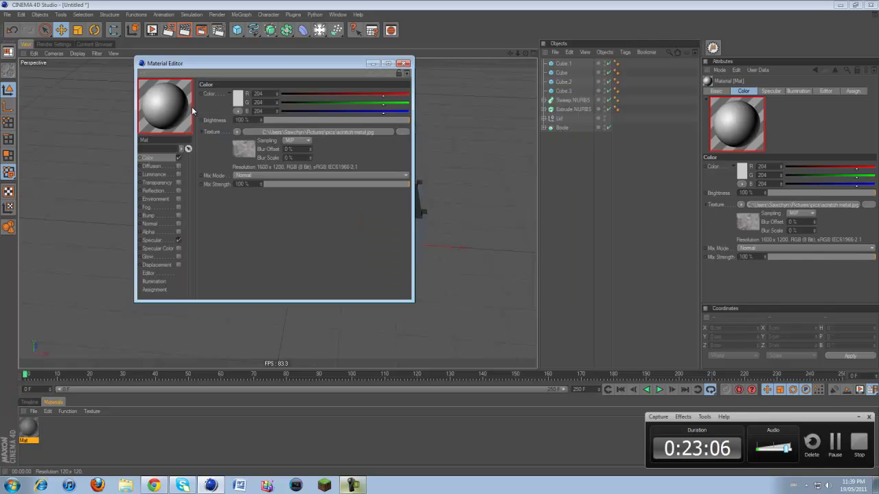
pyautogui.click(238, 103)
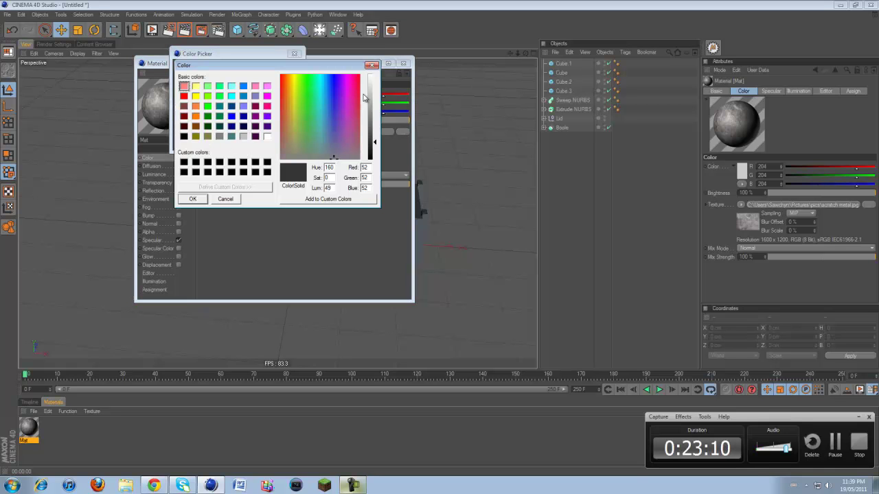
pyautogui.click(392, 62)
pyautogui.click(371, 66)
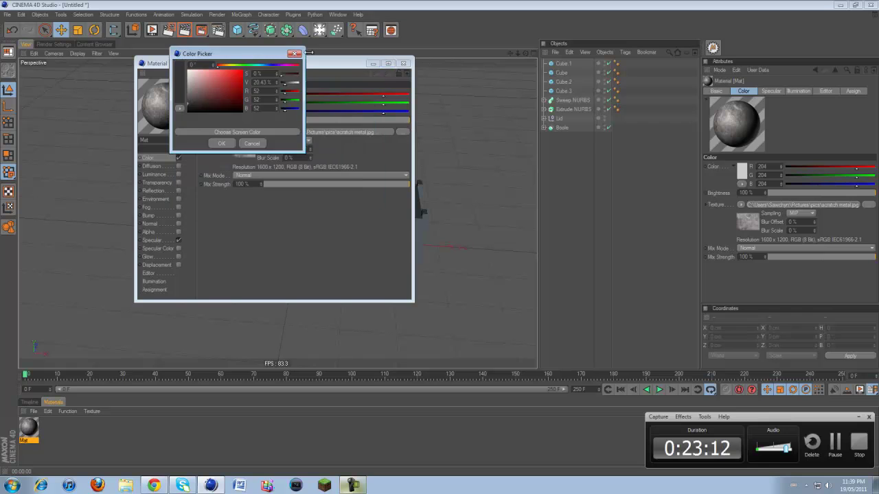
pyautogui.click(295, 54)
# - Set the scratched-metal material's color brightness to 35%
pyautogui.moveTo(333, 120); pyautogui.dragTo(314, 121)
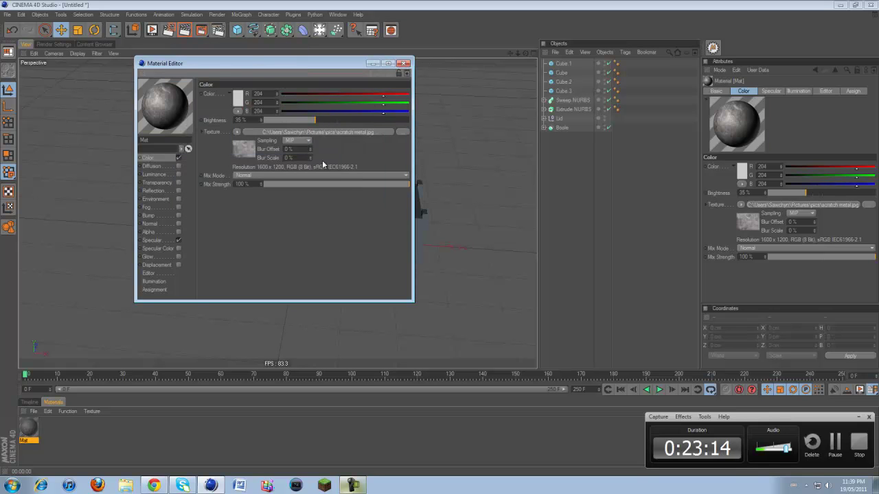
# - Darken the scratched-metal material to color RGB 63, 63, 63 with 31% brightness and 69% texture mix strength
pyautogui.moveTo(342, 185); pyautogui.dragTo(414, 192)
pyautogui.click(309, 121)
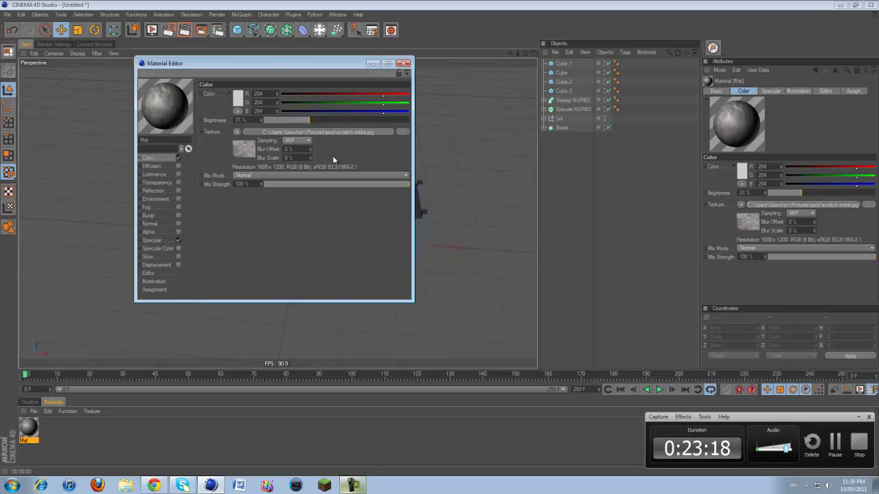
pyautogui.click(237, 99)
pyautogui.click(182, 104)
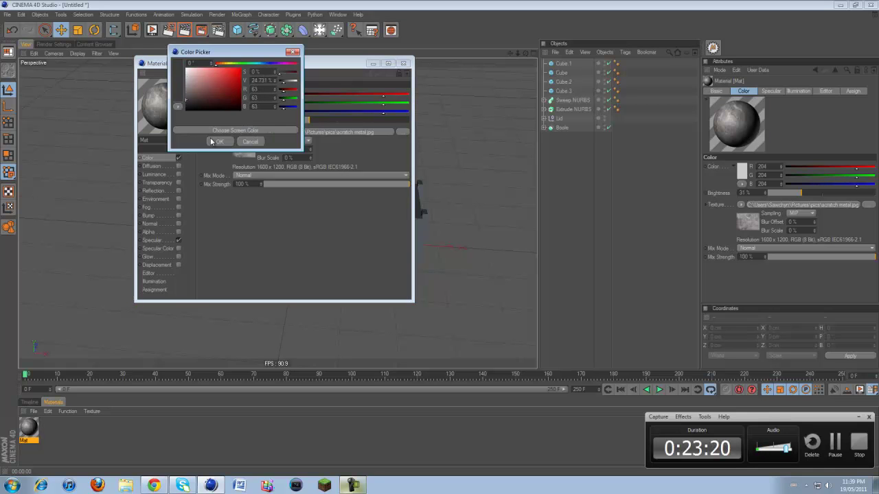
pyautogui.click(214, 143)
pyautogui.click(365, 184)
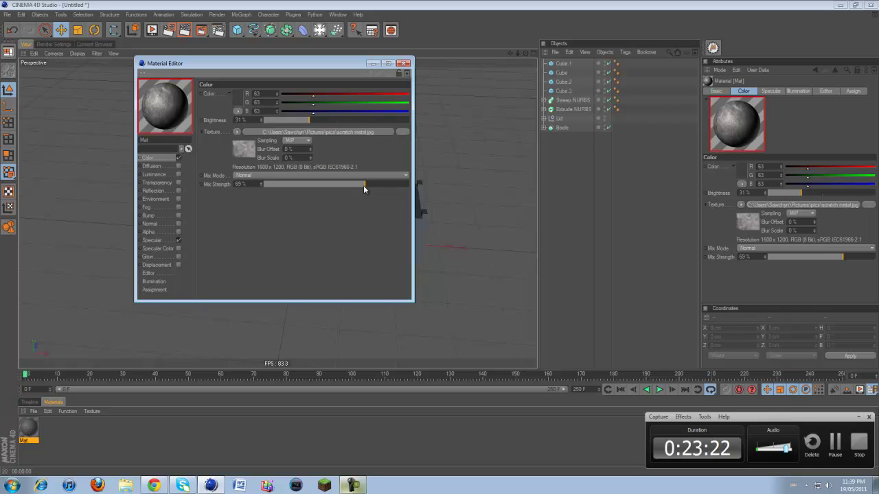
# - Enable the material's Bump channel, copy the scratch metal texture into it from the Color channel, and set the bump strength to 204%
pyautogui.click(238, 141)
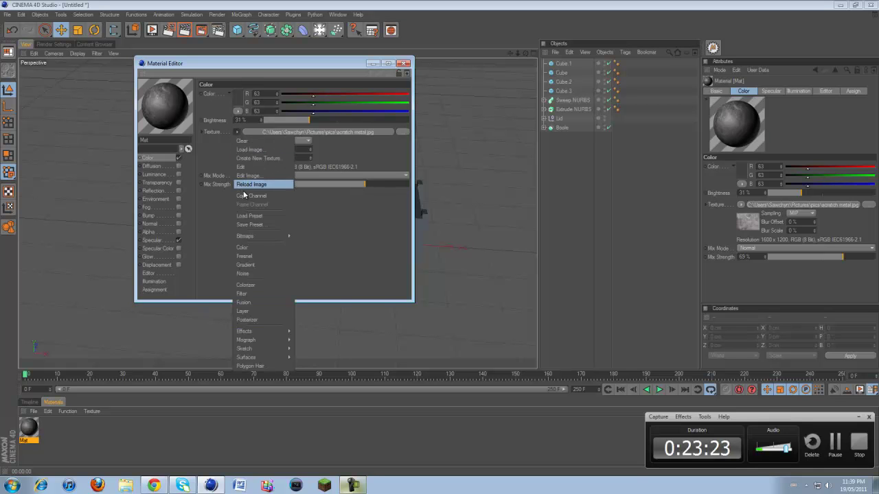
pyautogui.click(208, 200)
pyautogui.click(179, 215)
pyautogui.click(233, 114)
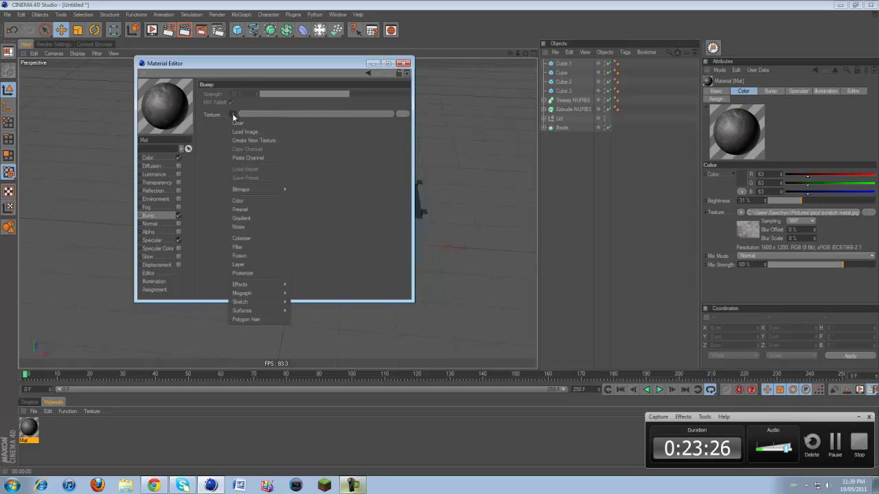
pyautogui.click(242, 158)
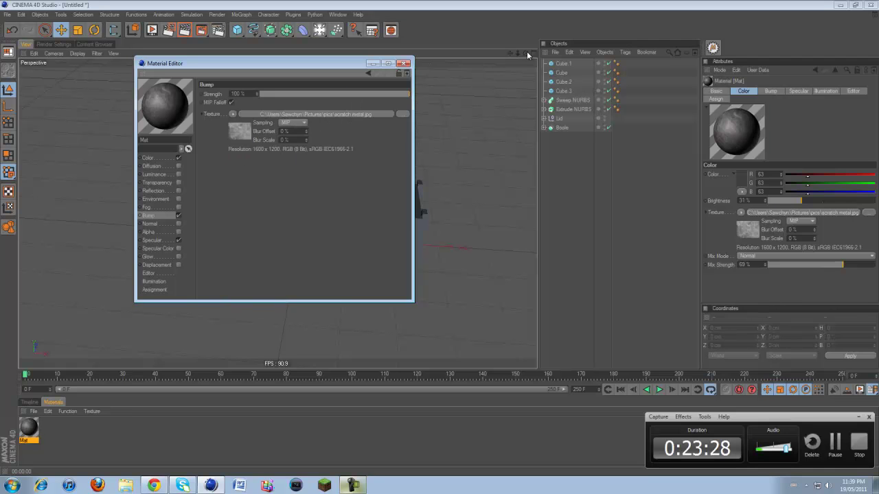
pyautogui.moveTo(256, 93); pyautogui.dragTo(259, 92)
pyautogui.click(404, 63)
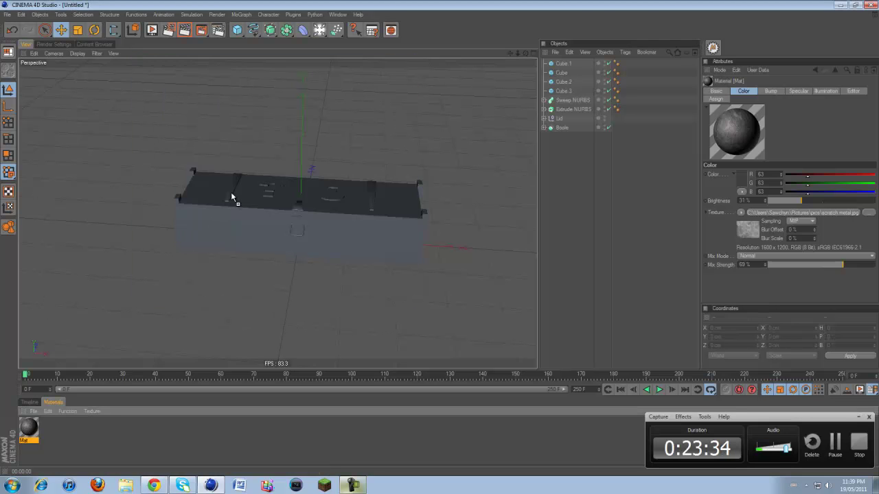
# - Apply the scratched-metal material to the lid's two straps and the parts of the front latch
pyautogui.moveTo(232, 197); pyautogui.dragTo(232, 197)
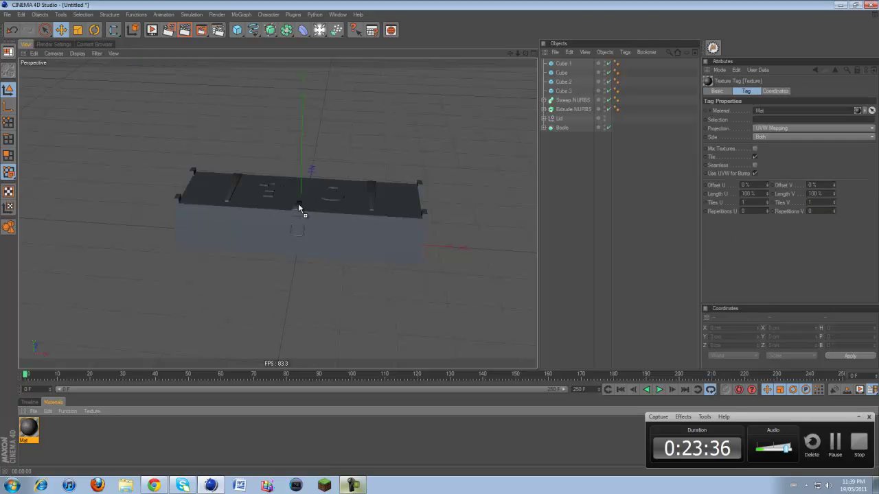
pyautogui.moveTo(28, 441); pyautogui.dragTo(371, 190)
pyautogui.moveTo(35, 427); pyautogui.dragTo(304, 229)
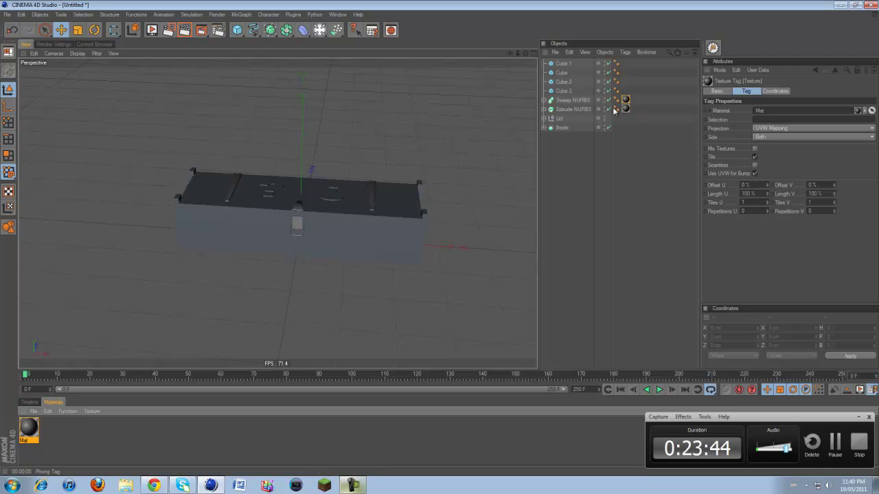
# - Set the projection of the texture tags on the latch's Sweep NURBS and Extrude NURBS to Cubic
pyautogui.keyDown('ctrl'); pyautogui.click(625, 100); pyautogui.keyUp('ctrl')
pyautogui.click(770, 128)
pyautogui.click(760, 162)
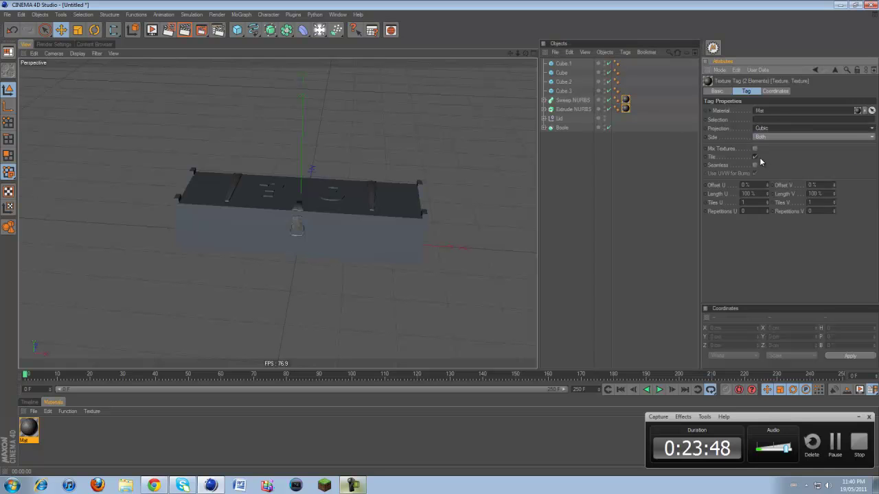
# - Set the texture projection of the three metal-textured cubes in the Lid group to Cubic, and render the perspective view
pyautogui.click(544, 118)
pyautogui.click(644, 127)
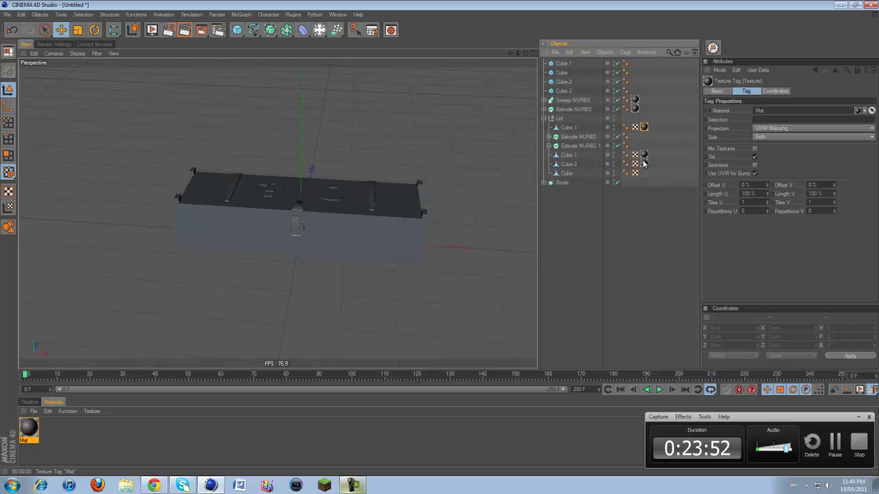
pyautogui.keyDown('shift'); pyautogui.click(644, 157); pyautogui.keyUp('shift')
pyautogui.keyDown('shift'); pyautogui.click(644, 164); pyautogui.keyUp('shift')
pyautogui.click(776, 128)
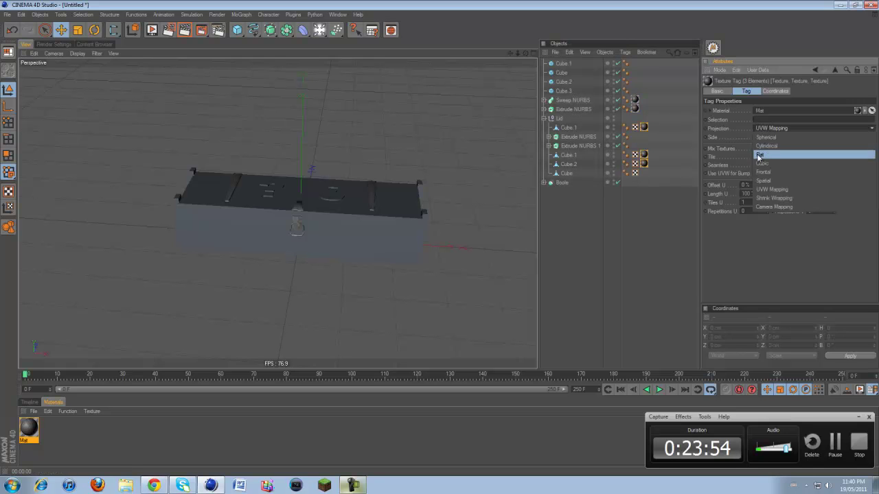
pyautogui.click(763, 170)
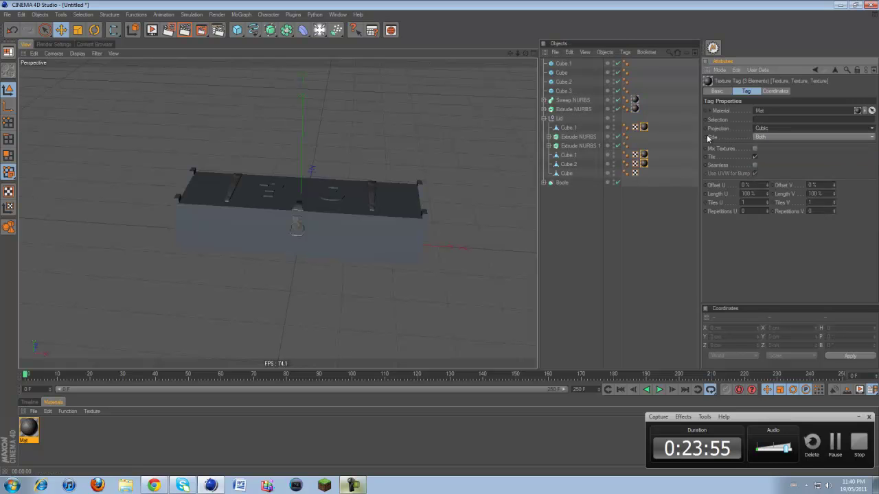
pyautogui.click(546, 118)
pyautogui.click(573, 185)
pyautogui.click(169, 30)
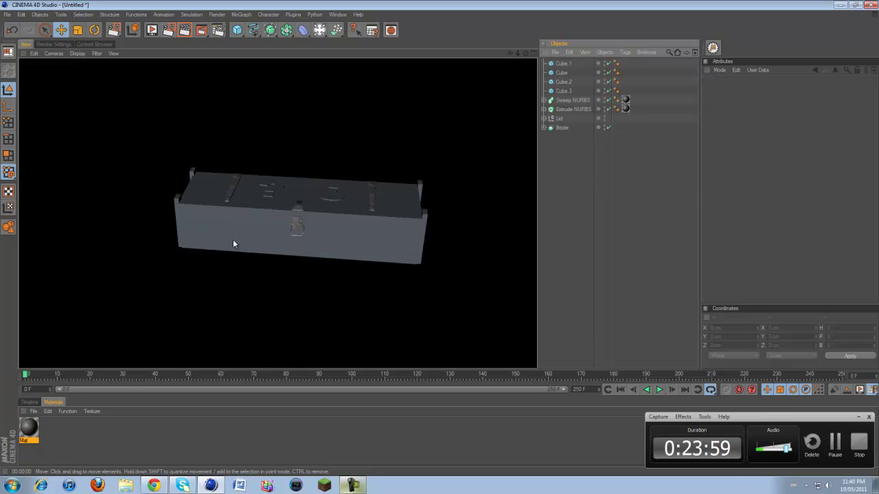
pyautogui.click(309, 210)
# - Set the scratched-metal material's color to black, brightness to 10% and mix strength to 45%, and render the view
pyautogui.doubleClick(34, 430)
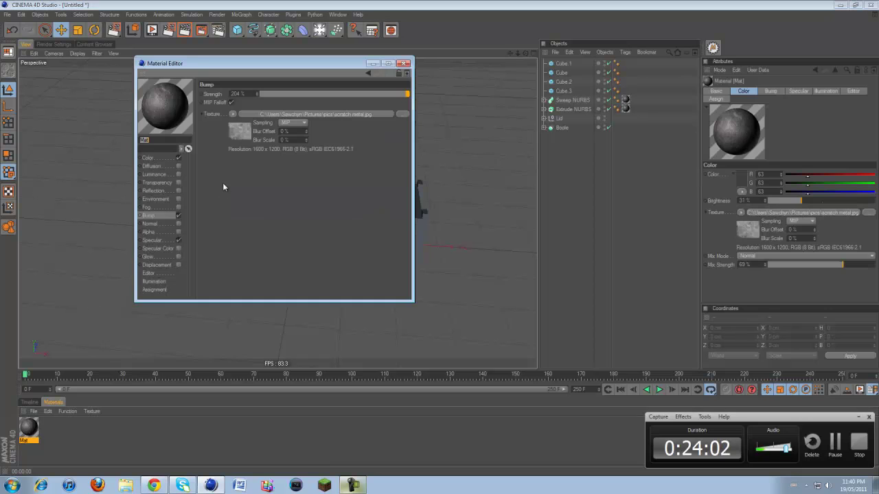
pyautogui.click(169, 158)
pyautogui.click(248, 101)
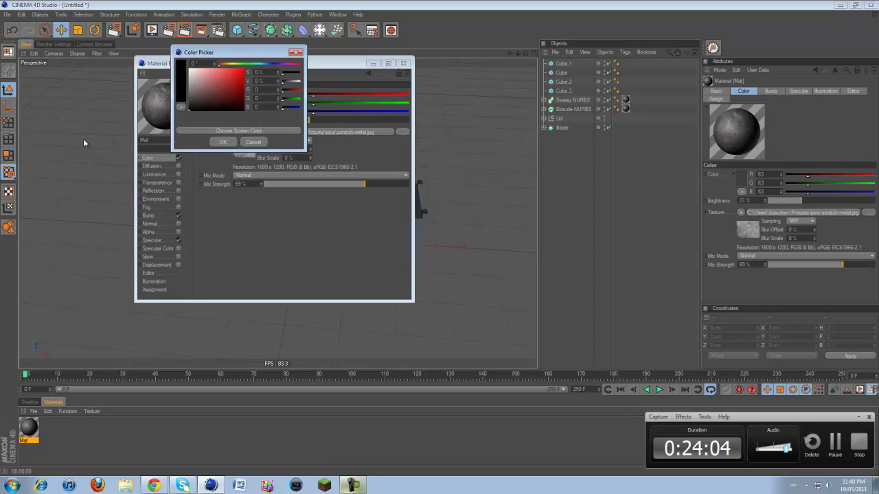
pyautogui.click(222, 143)
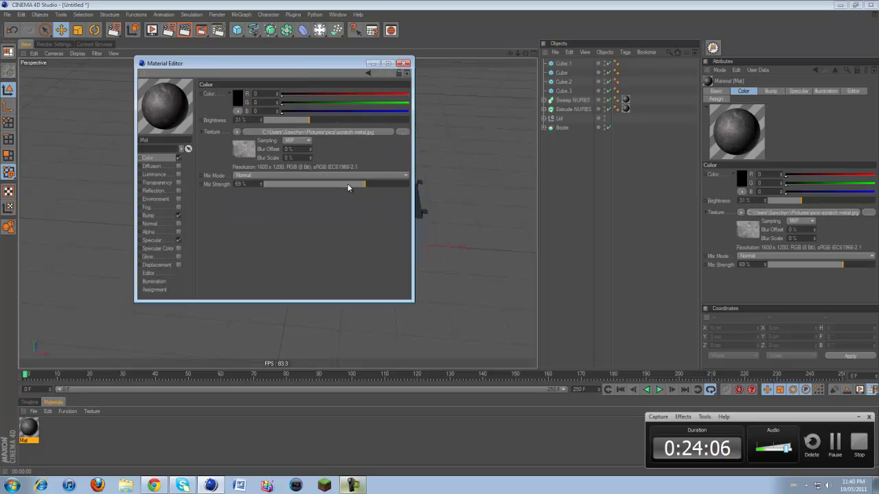
pyautogui.moveTo(307, 120); pyautogui.dragTo(275, 122)
pyautogui.click(329, 184)
pyautogui.click(405, 63)
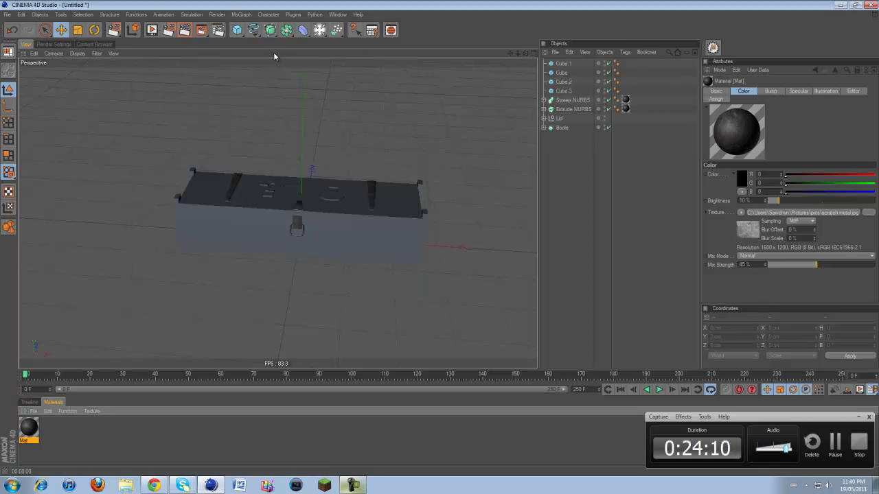
pyautogui.click(184, 33)
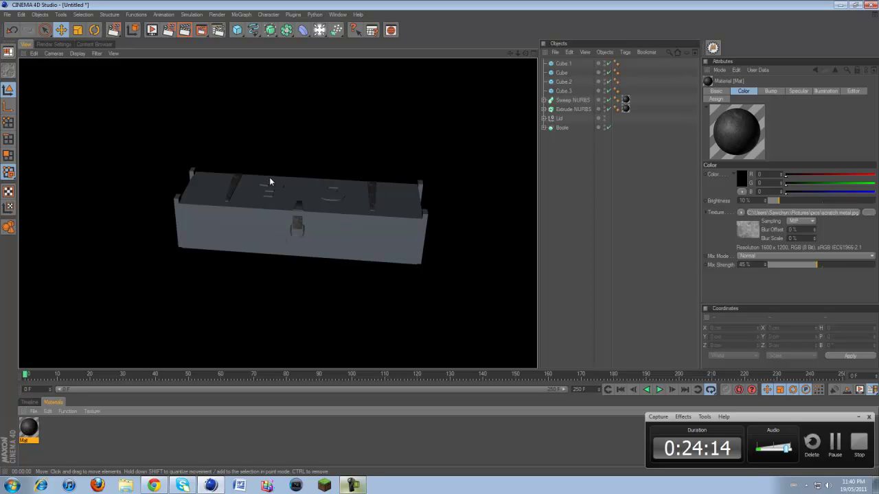
# - Create a second material with the Diffusion and Luminance channels enabled and Specular disabled
pyautogui.doubleClick(78, 428)
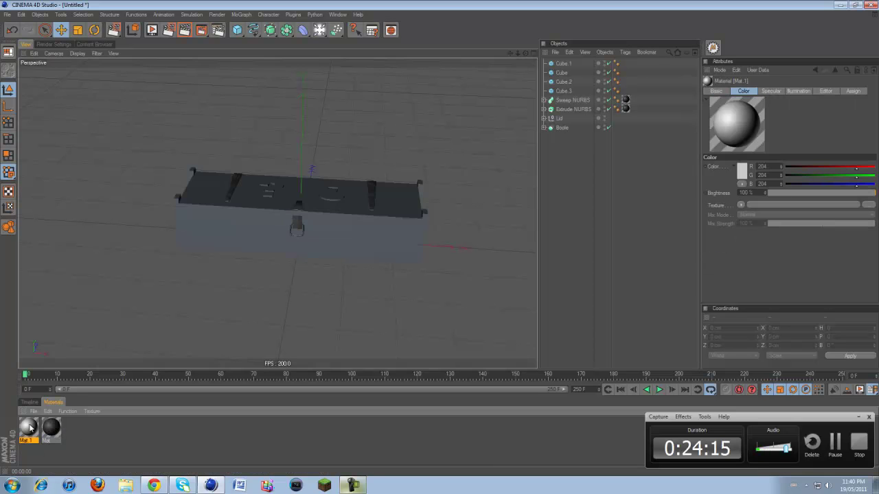
pyautogui.doubleClick(29, 428)
pyautogui.click(178, 167)
pyautogui.click(178, 174)
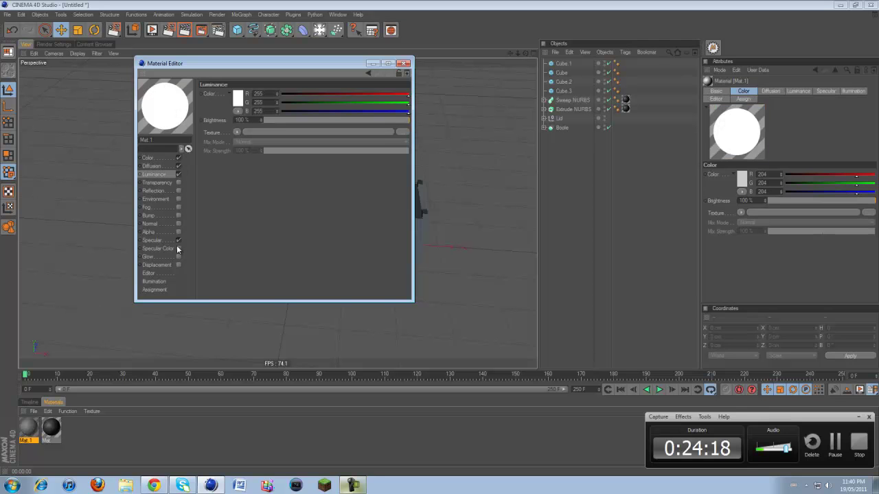
pyautogui.click(178, 241)
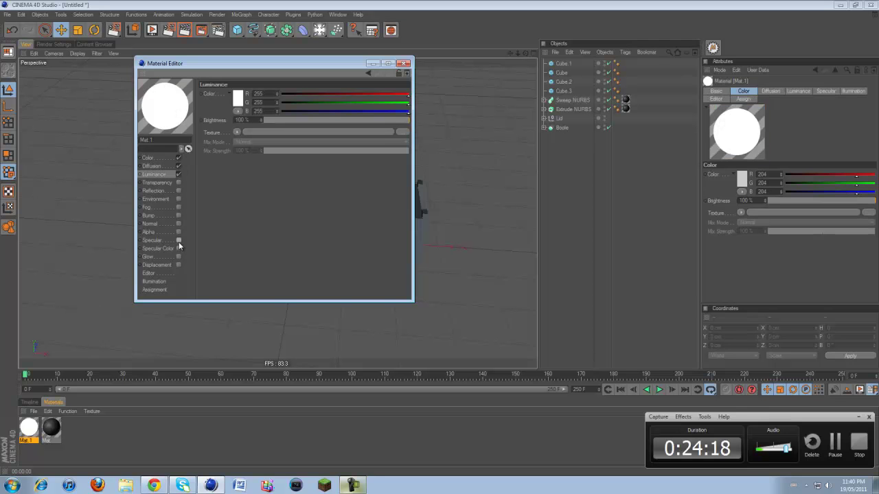
# - Set the new material's luminance color to a pale cream of RGB 227, 210, 176
pyautogui.click(239, 103)
pyautogui.click(226, 68)
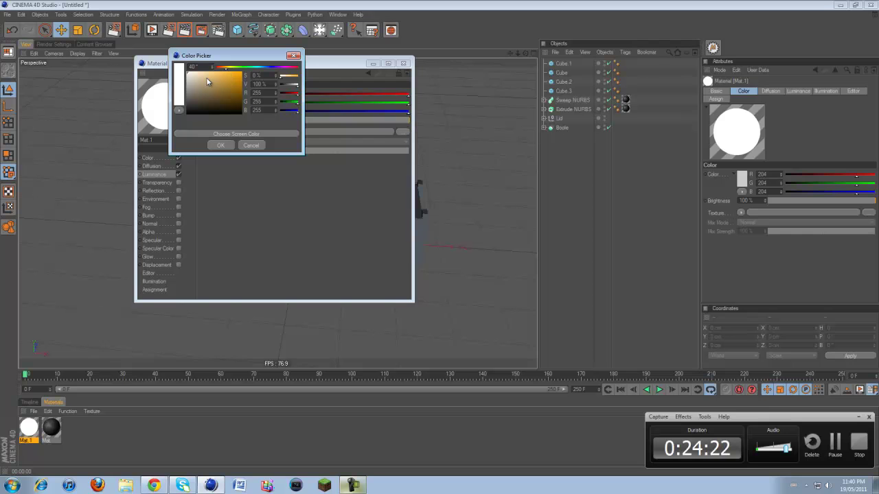
pyautogui.click(204, 81)
pyautogui.click(229, 148)
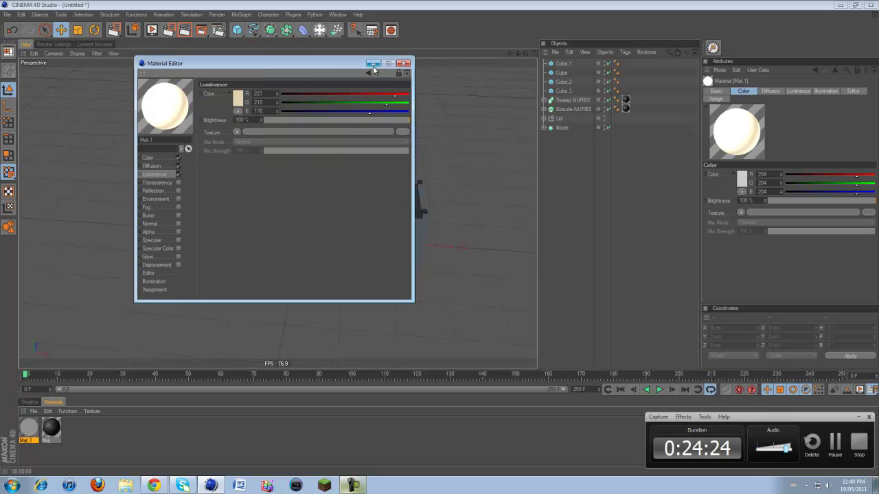
pyautogui.click(404, 63)
# - Disable the Diffusion and Color channels of the luminous material
pyautogui.doubleClick(24, 426)
pyautogui.click(180, 166)
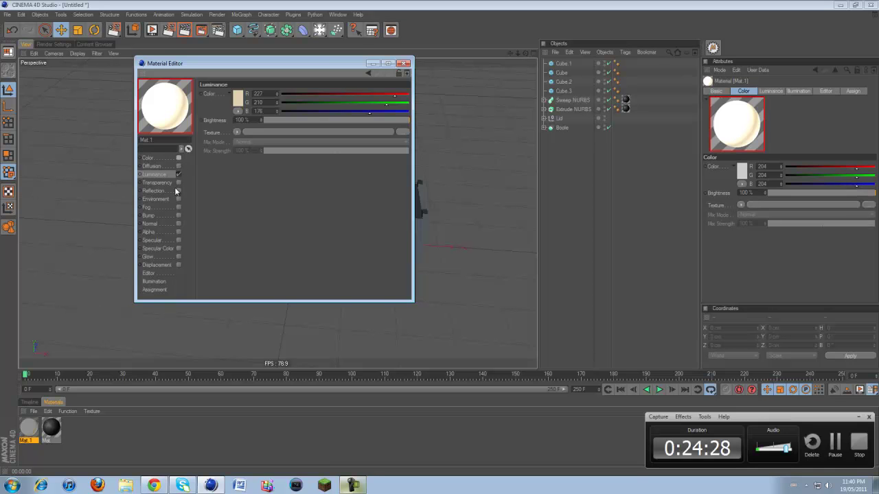
pyautogui.click(179, 158)
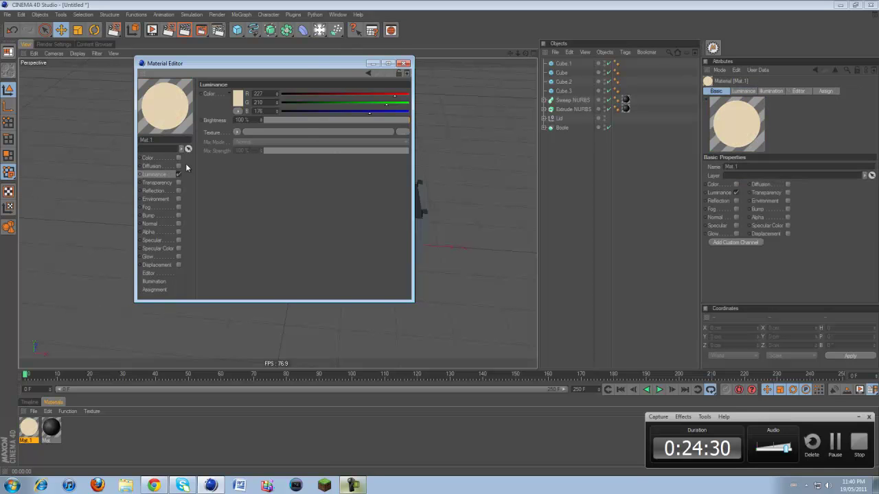
# - Set the luminance color to a lighter cream of RGB 235, 224, 200 and raise the luminance brightness
pyautogui.click(238, 100)
pyautogui.click(199, 77)
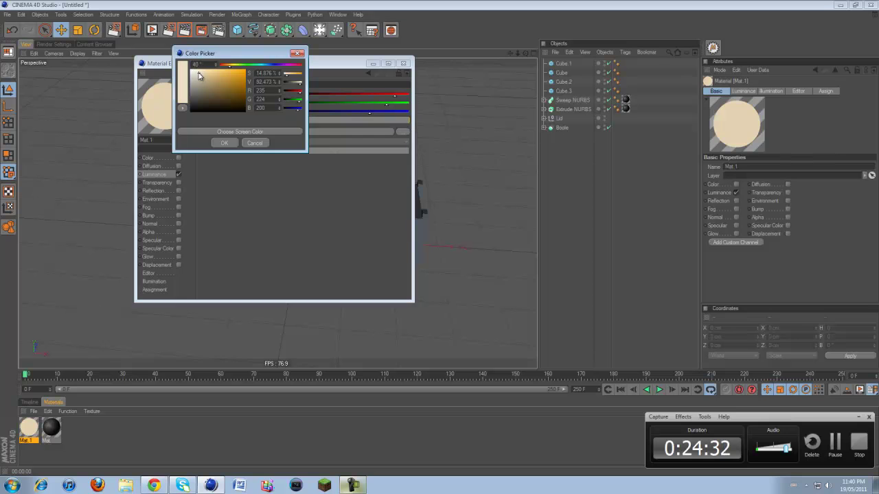
pyautogui.click(224, 144)
pyautogui.moveTo(261, 121); pyautogui.dragTo(261, 105)
pyautogui.write('15')
pyautogui.press('Return')
pyautogui.click(404, 64)
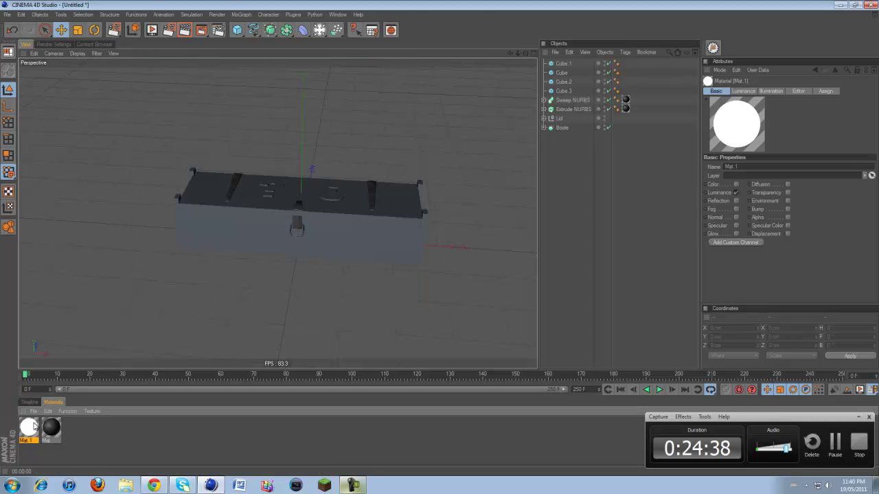
# - Apply the luminous material to the two question mark Extrude NURBS in the Lid group, and render the view
pyautogui.moveTo(484, 178); pyautogui.dragTo(563, 112)
pyautogui.click(544, 118)
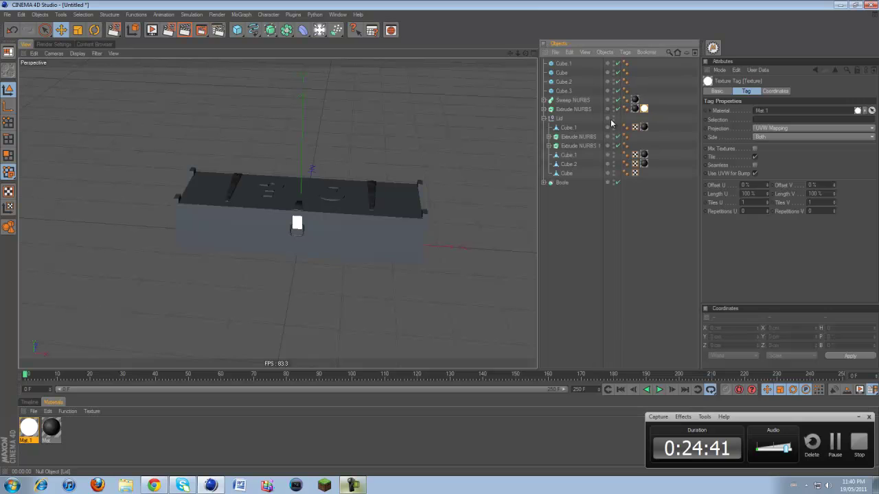
pyautogui.moveTo(643, 114); pyautogui.dragTo(635, 146)
pyautogui.middleClick(346, 268)
pyautogui.press('F1')
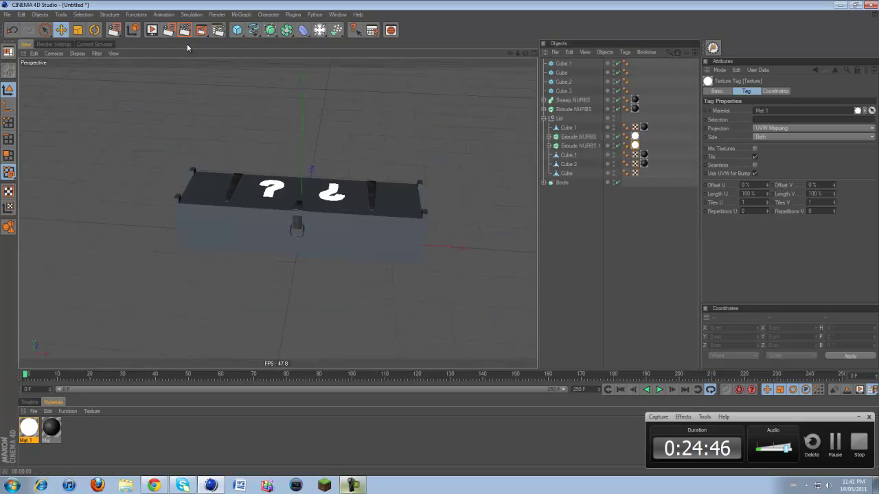
pyautogui.hotkey('ctrl', 'r')
pyautogui.scroll(-1, 295, 239)
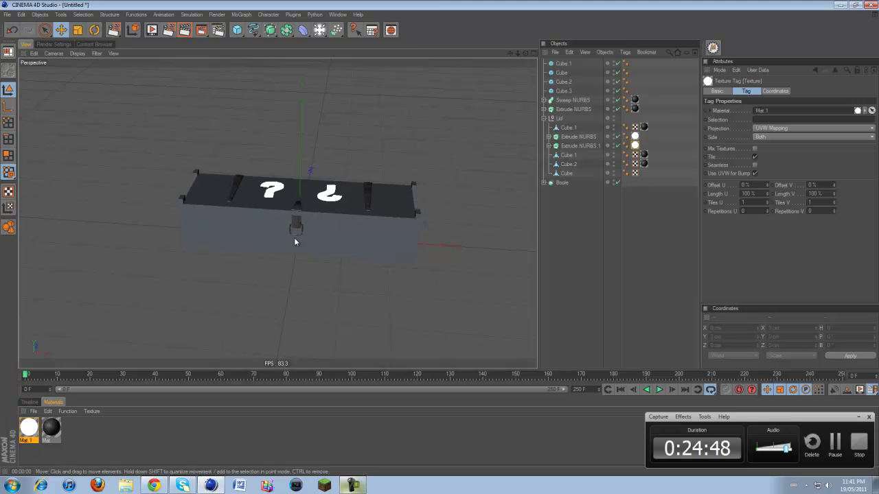
# - Create a new material and load wood_texture_9271241.JPG as its color texture, without copying the image to the document location
pyautogui.doubleClick(101, 433)
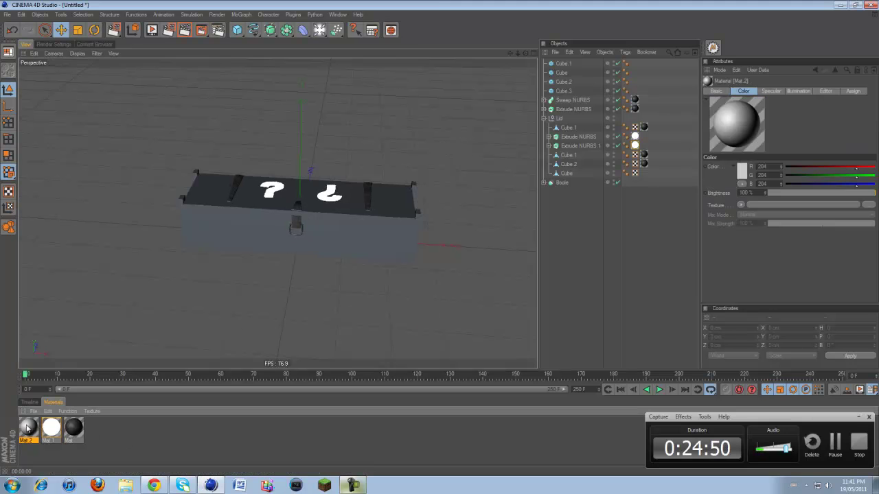
pyautogui.doubleClick(29, 427)
pyautogui.click(160, 157)
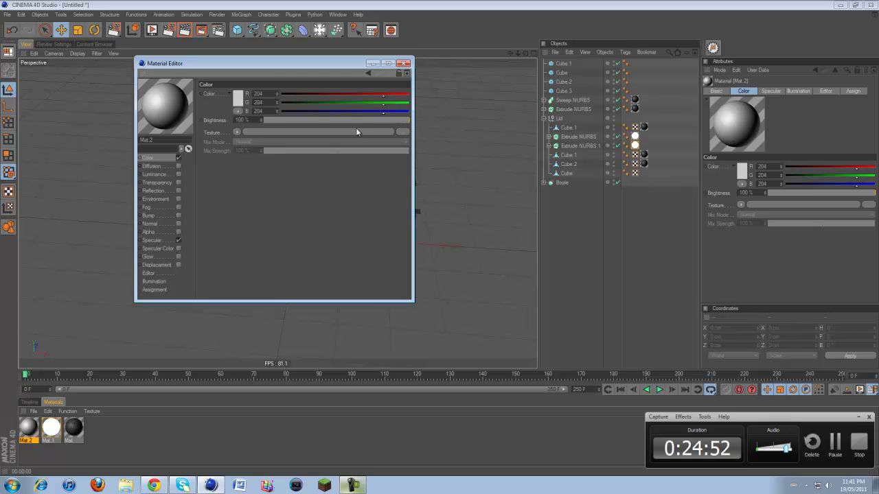
pyautogui.click(402, 130)
pyautogui.scroll(-5, 344, 200)
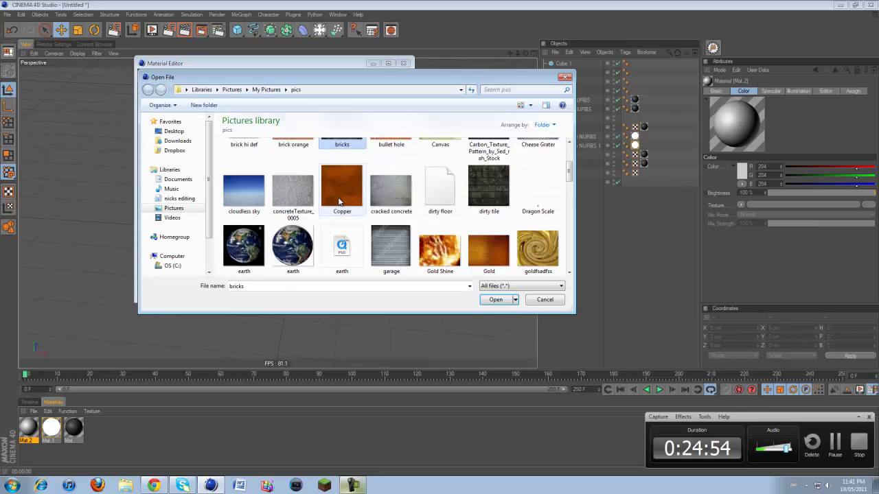
pyautogui.scroll(1, 342, 202)
pyautogui.scroll(-4, 472, 210)
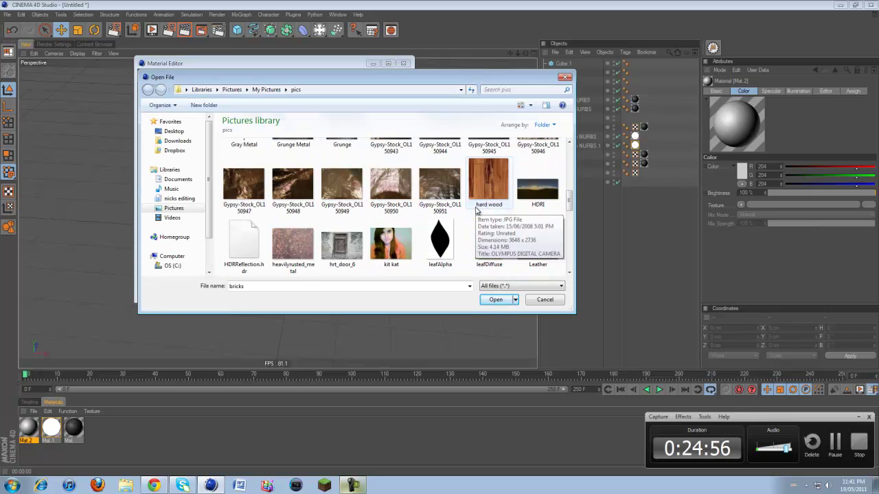
pyautogui.scroll(-3, 473, 211)
pyautogui.doubleClick(347, 241)
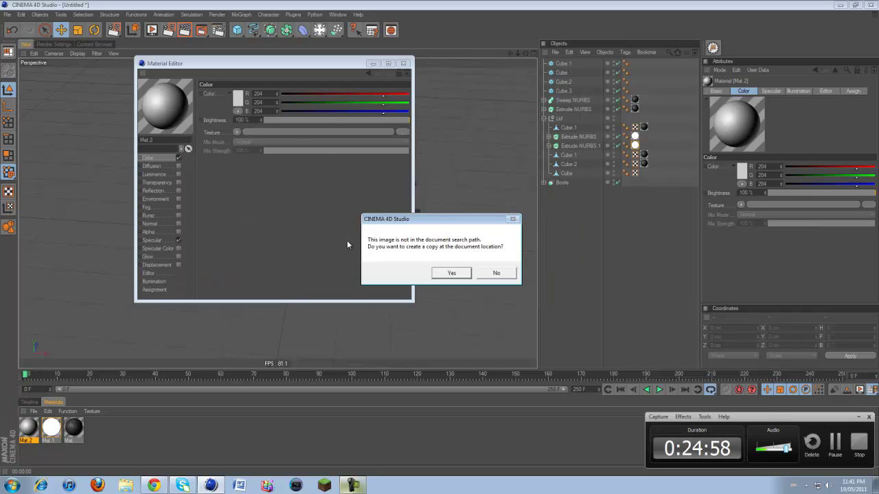
pyautogui.click(496, 272)
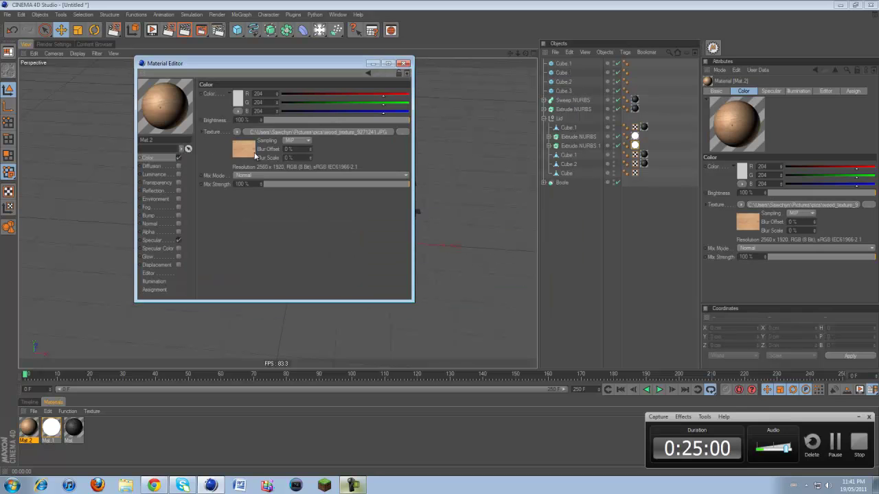
# - Copy the wood texture from the Color channel into an enabled Bump channel and set the bump strength to 250%
pyautogui.click(237, 132)
pyautogui.click(250, 197)
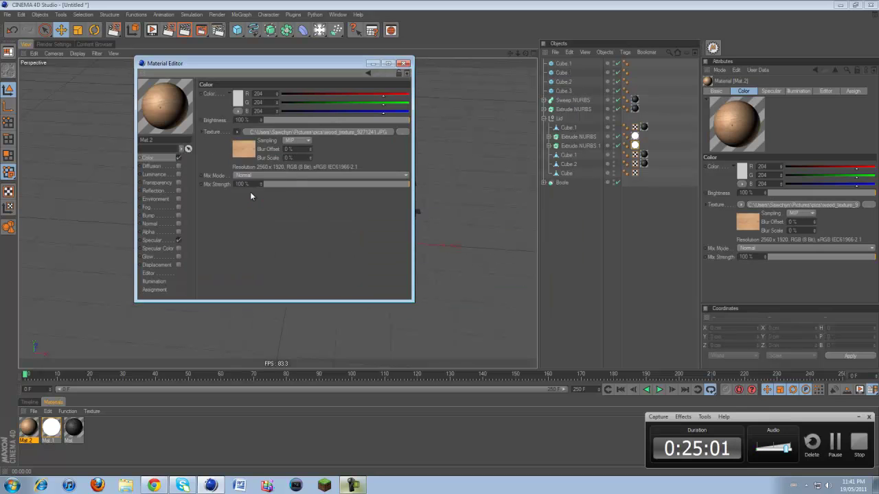
pyautogui.click(178, 216)
pyautogui.click(233, 115)
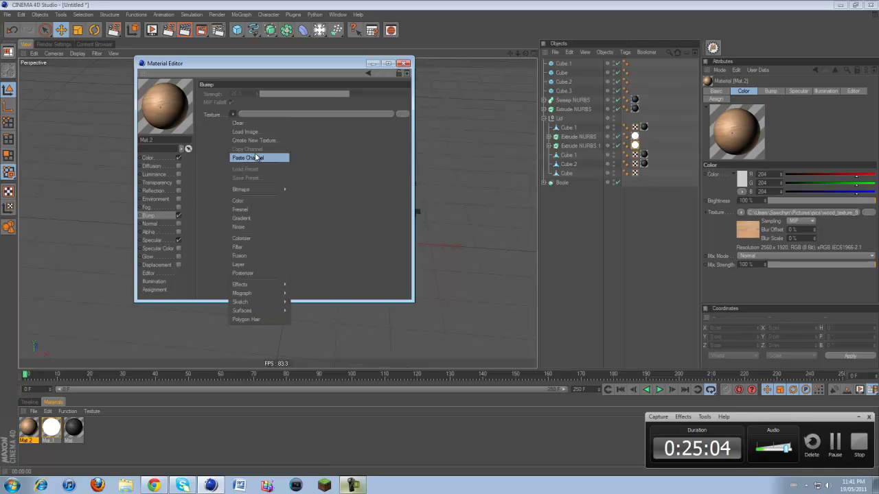
pyautogui.click(255, 155)
pyautogui.doubleClick(252, 94)
pyautogui.write('25')
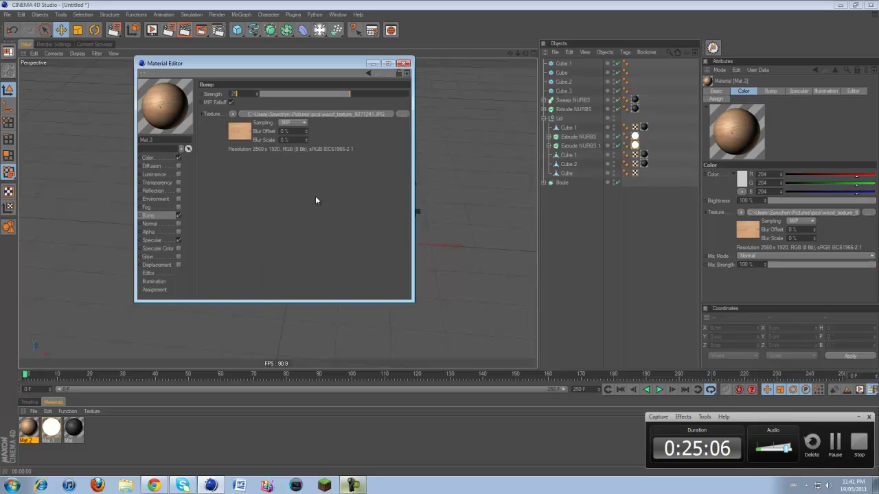
pyautogui.write('0')
pyautogui.press('Return')
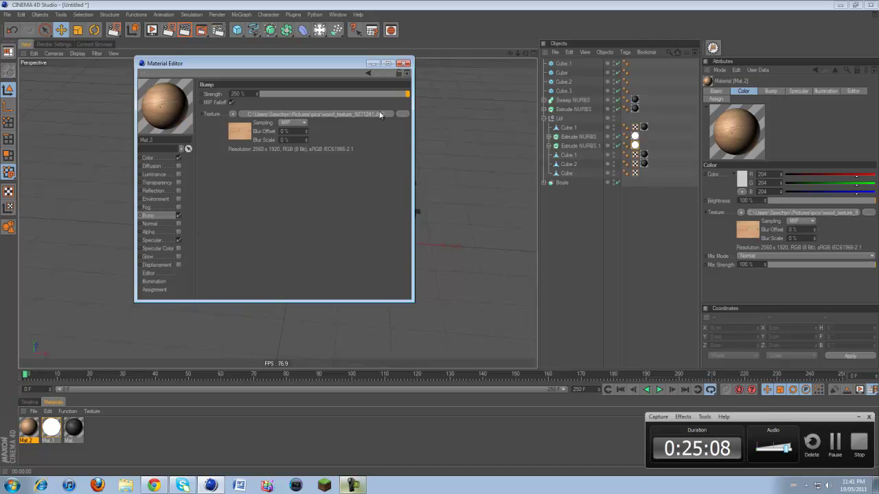
# - Apply the wood material to the chest body and set its texture projection to Cubic
pyautogui.click(403, 63)
pyautogui.moveTo(32, 420); pyautogui.dragTo(505, 191)
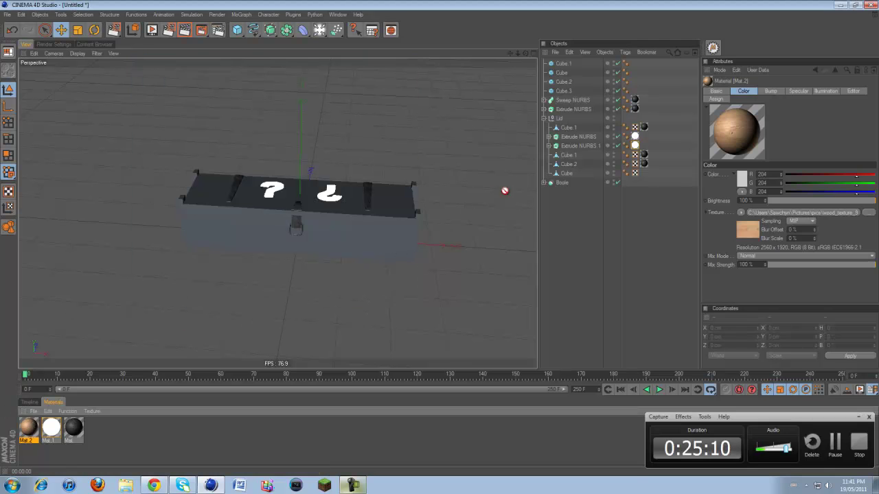
pyautogui.moveTo(357, 244); pyautogui.dragTo(358, 243)
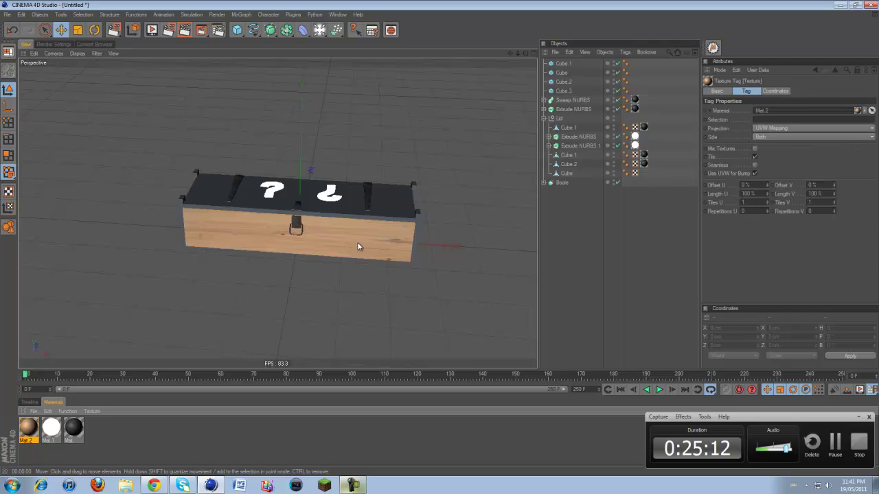
pyautogui.click(779, 132)
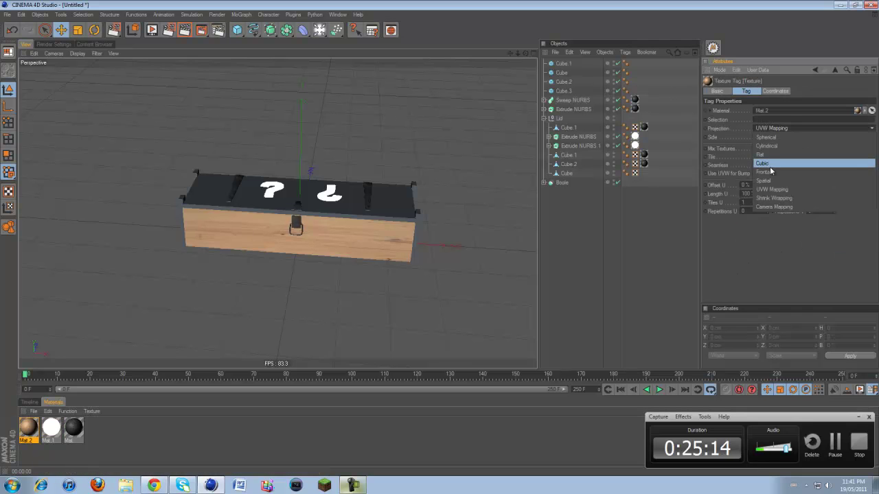
pyautogui.click(757, 166)
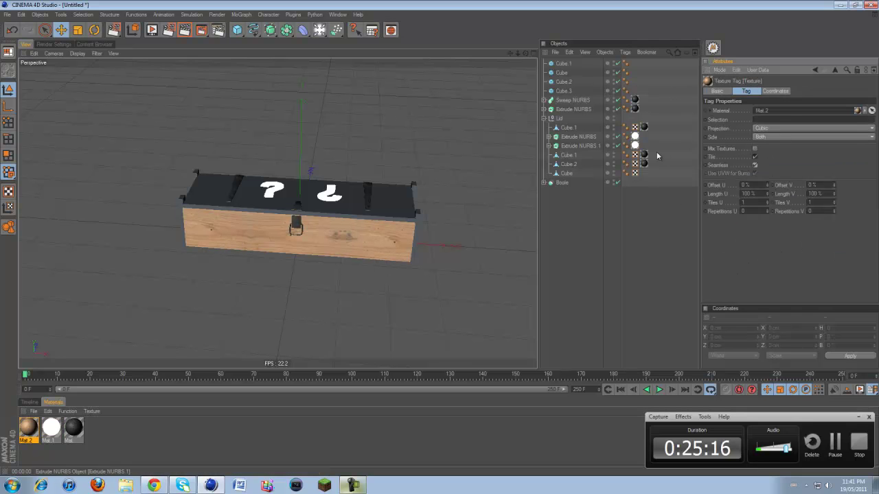
# - Copy the wood texture tag from the Boole's Cube to its Cube 1
pyautogui.click(543, 119)
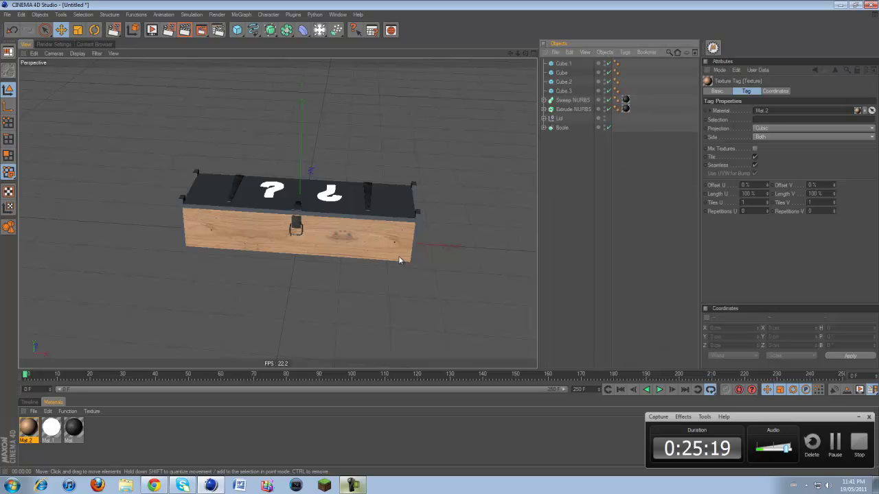
pyautogui.click(543, 130)
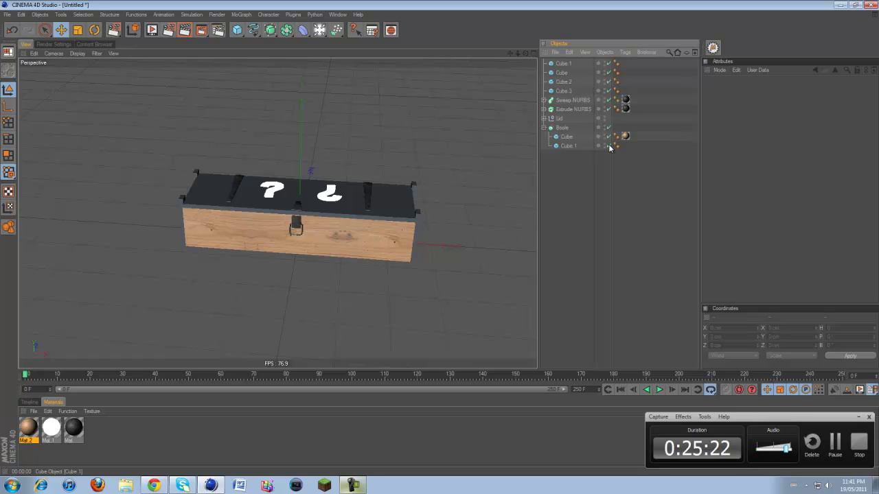
pyautogui.keyDown('ctrl'); pyautogui.moveTo(625, 136); pyautogui.dragTo(626, 145); pyautogui.keyUp('ctrl')
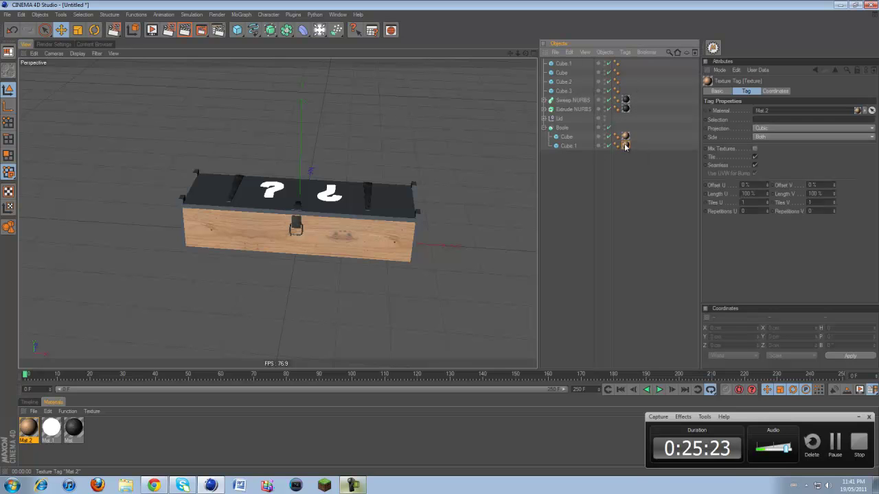
pyautogui.click(544, 128)
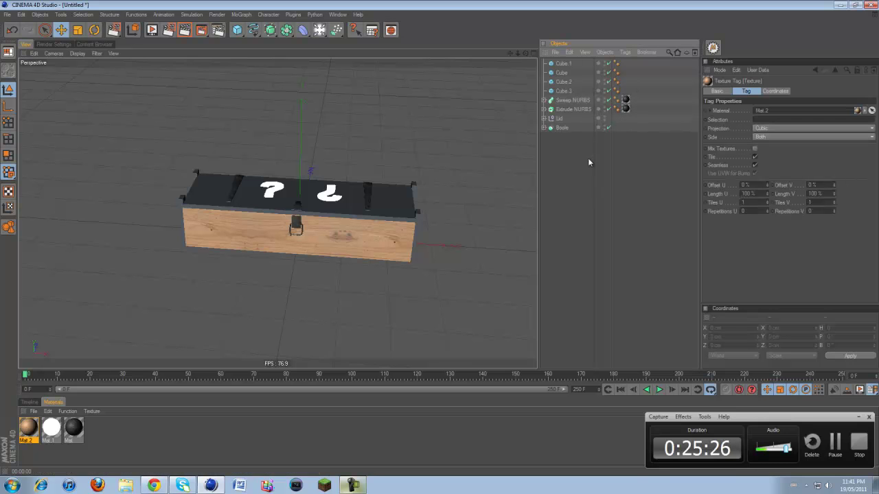
pyautogui.click(599, 128)
# - Copy the Boole's wood texture tag to the four separate top-level cubes, Cube 1, Cube, Cube 2 and Cube 3
pyautogui.click(544, 128)
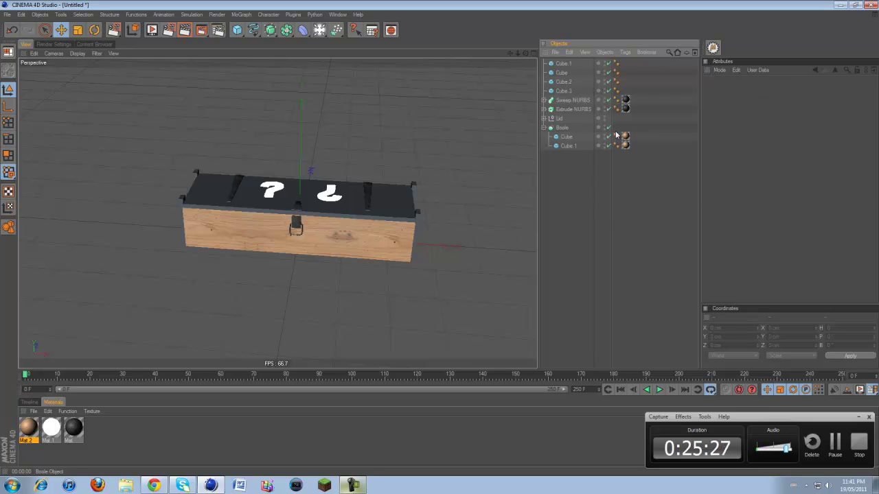
pyautogui.keyDown('ctrl'); pyautogui.moveTo(625, 137); pyautogui.dragTo(626, 82); pyautogui.keyUp('ctrl')
pyautogui.click(625, 83)
pyautogui.keyDown('ctrl'); pyautogui.moveTo(626, 82); pyautogui.dragTo(626, 73); pyautogui.keyUp('ctrl')
pyautogui.keyDown('ctrl'); pyautogui.moveTo(625, 72); pyautogui.dragTo(621, 65); pyautogui.keyUp('ctrl')
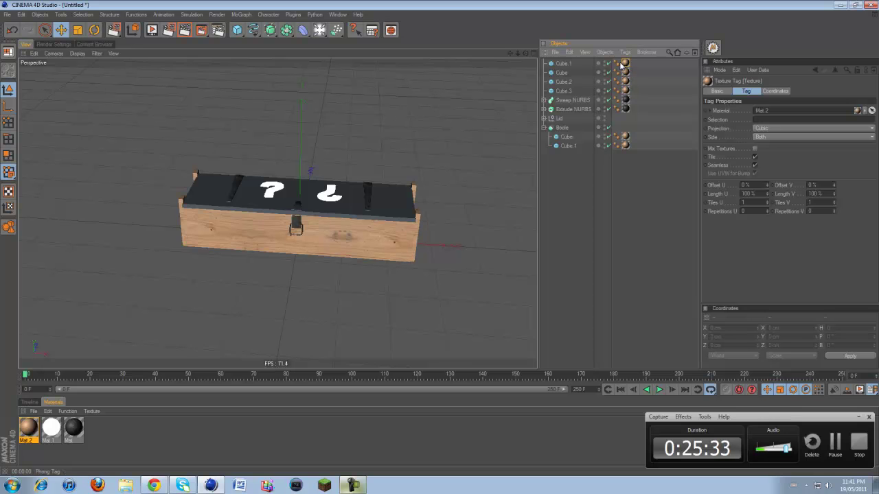
# - Copy the wood texture tag to the Lid group's Cube, and collapse the Lid and Boole groups
pyautogui.click(544, 118)
pyautogui.keyDown('ctrl'); pyautogui.moveTo(635, 94); pyautogui.dragTo(636, 142); pyautogui.keyUp('ctrl')
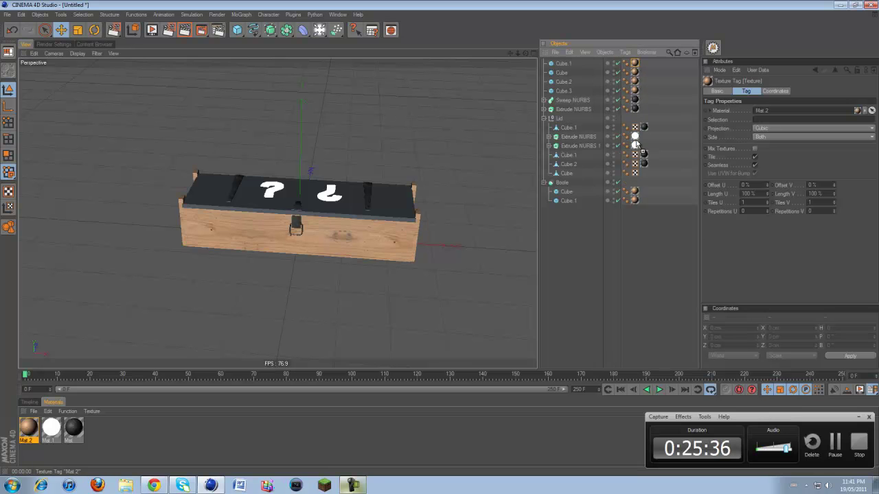
pyautogui.keyDown('ctrl'); pyautogui.moveTo(636, 172); pyautogui.dragTo(647, 173); pyautogui.keyUp('ctrl')
pyautogui.click(544, 184)
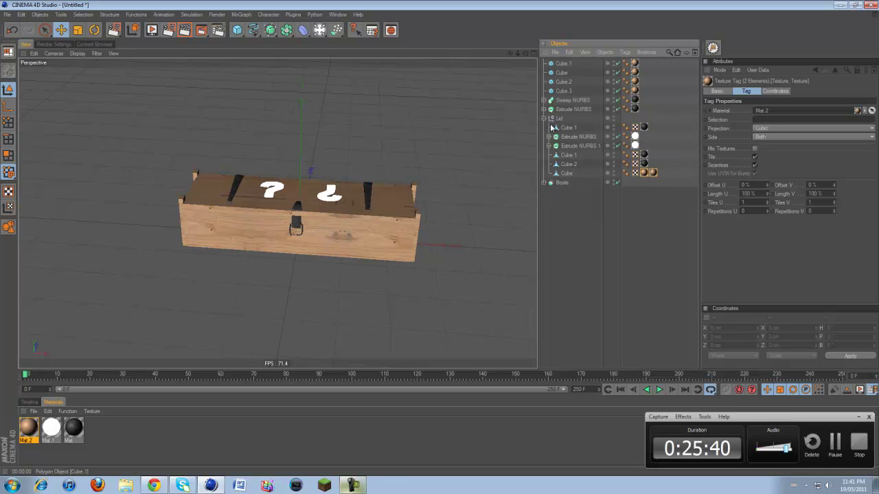
pyautogui.click(544, 119)
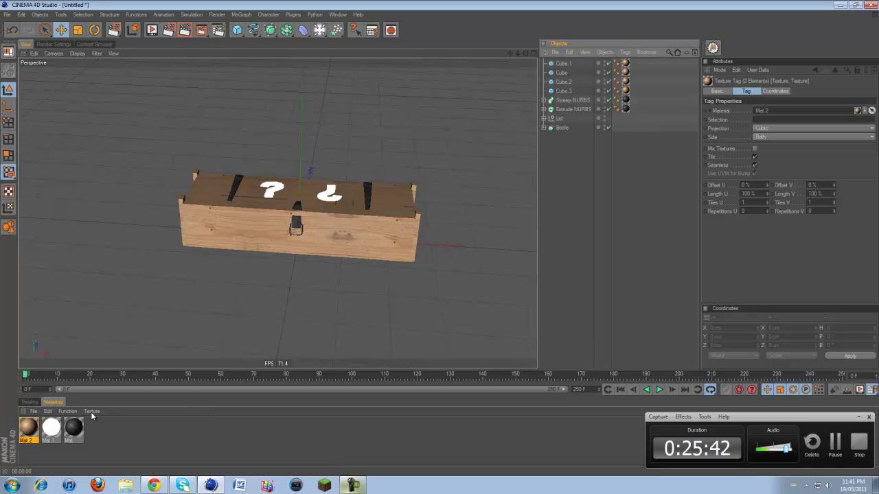
# - Reduce the wood material's color texture mix strength to 46% and render the view
pyautogui.doubleClick(28, 428)
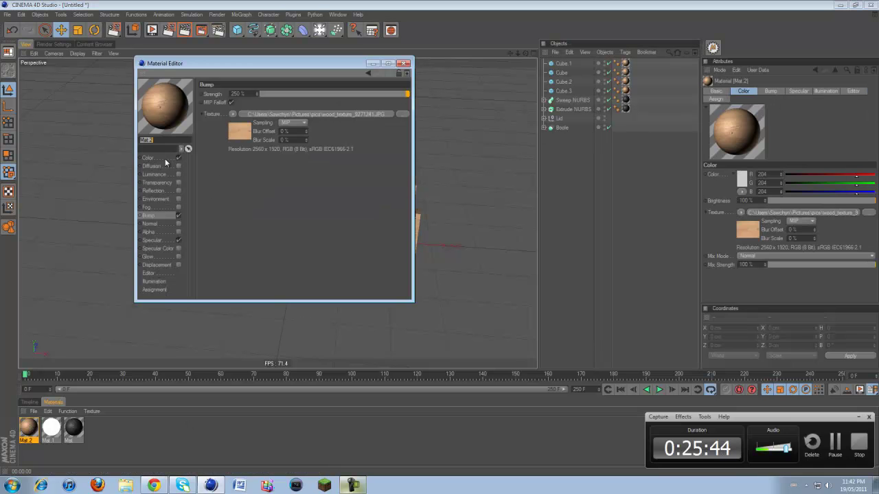
pyautogui.click(165, 159)
pyautogui.click(237, 101)
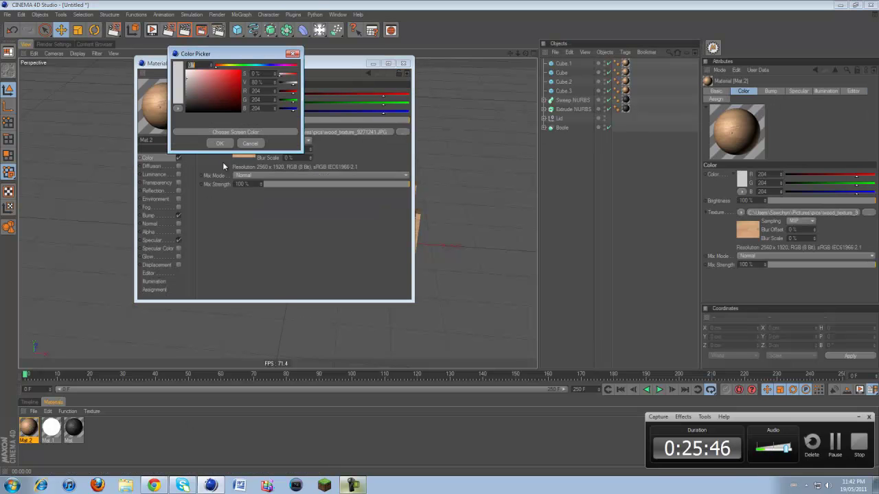
pyautogui.click(220, 143)
pyautogui.click(359, 185)
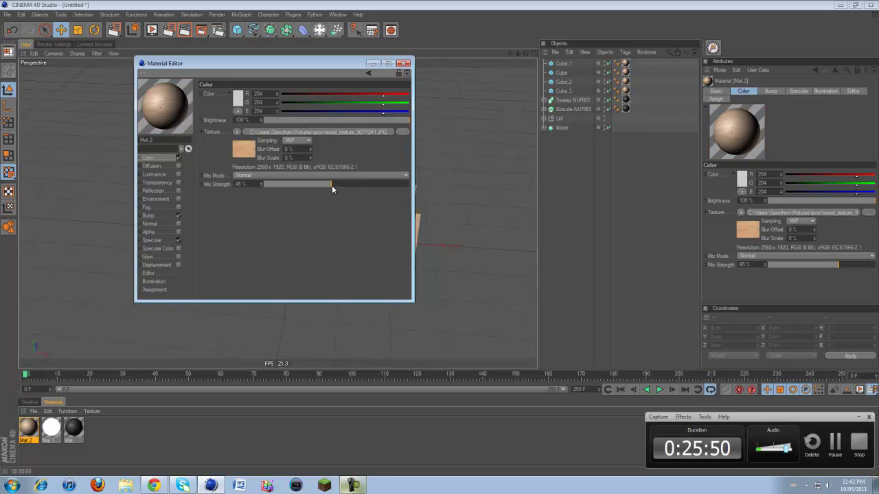
pyautogui.click(404, 64)
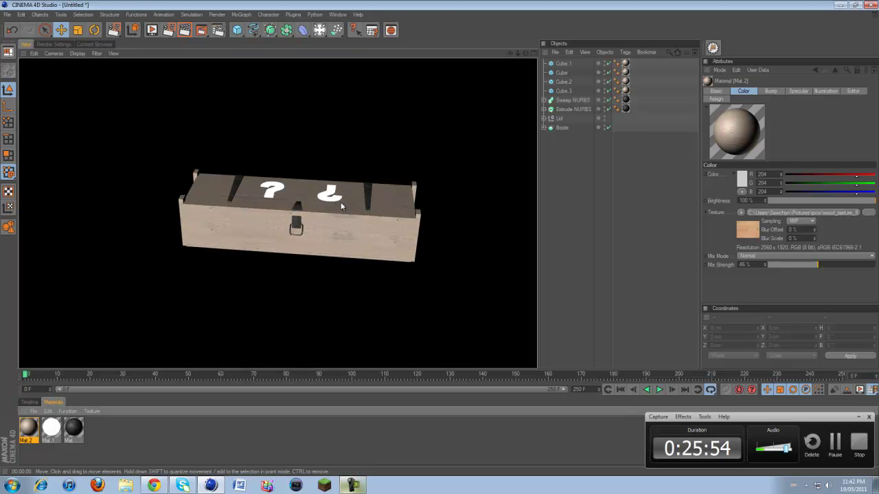
# - Enable Global Illumination in the render settings and render the view
pyautogui.click(375, 214)
pyautogui.click(54, 44)
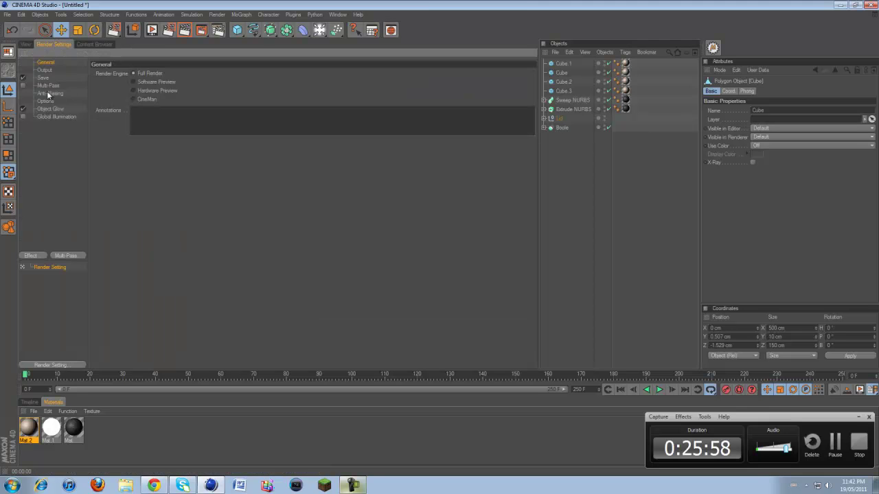
pyautogui.click(26, 45)
pyautogui.click(181, 32)
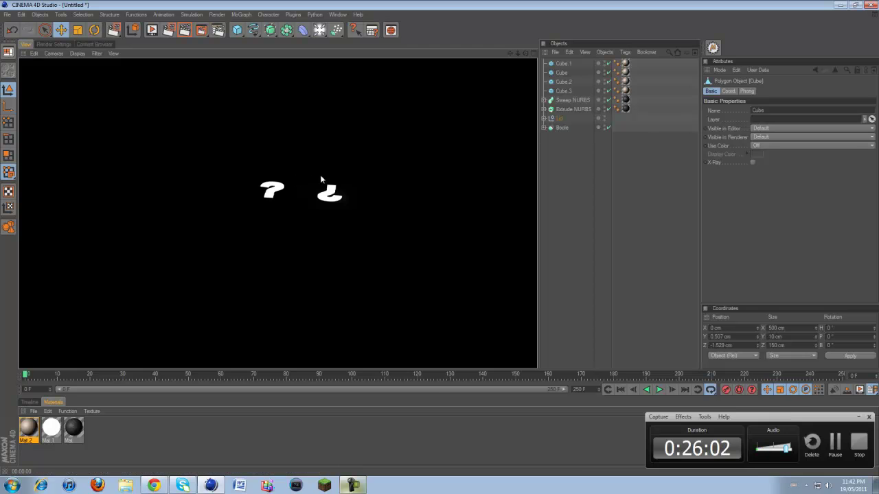
pyautogui.click(320, 175)
# - Add a Floor object, move it vertically to a Y position of about -13 cm, and render the view
pyautogui.moveTo(323, 30); pyautogui.dragTo(403, 105)
pyautogui.moveTo(299, 168); pyautogui.dragTo(299, 174)
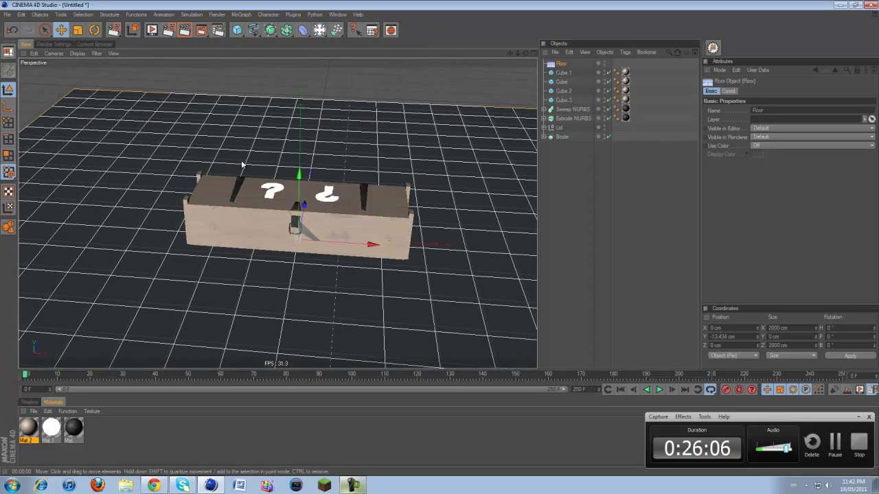
pyautogui.click(176, 34)
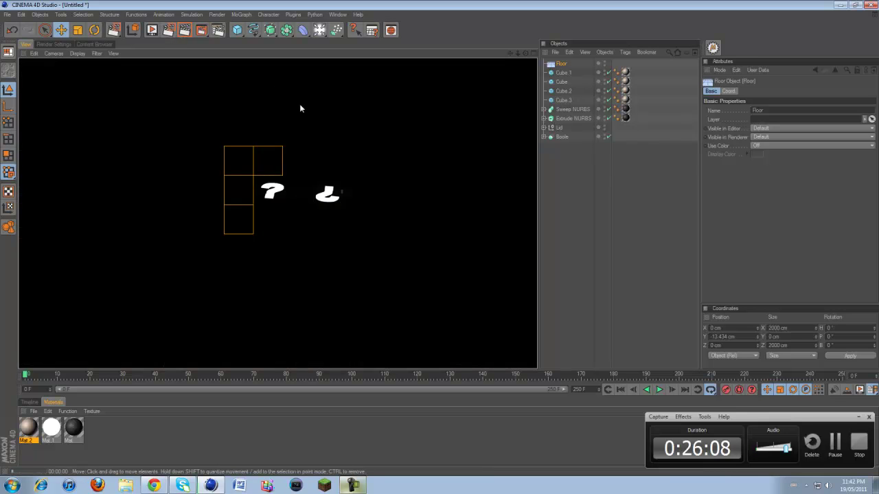
pyautogui.click(53, 44)
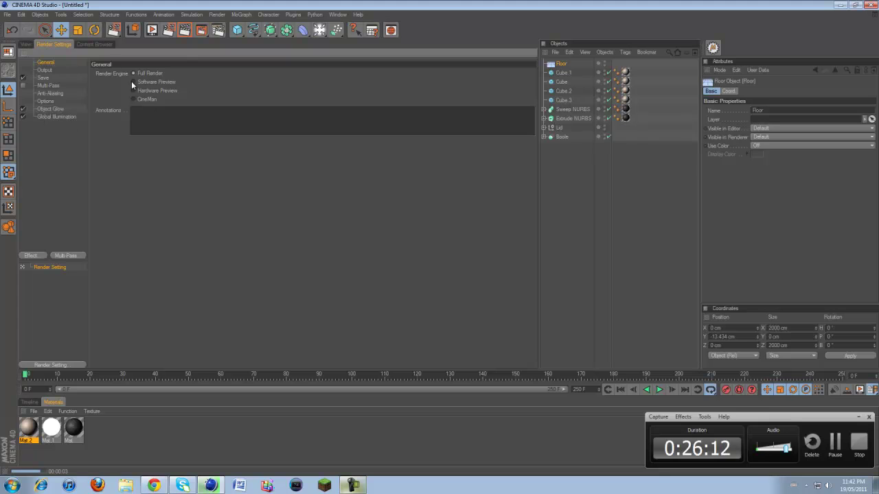
pyautogui.click(26, 44)
# - Add an omni light and move it to the chest's front left, at about X -166, Y 97, Z -107 cm
pyautogui.moveTo(319, 30); pyautogui.dragTo(348, 40)
pyautogui.moveTo(304, 206); pyautogui.dragTo(296, 154)
pyautogui.moveTo(365, 227); pyautogui.dragTo(293, 223)
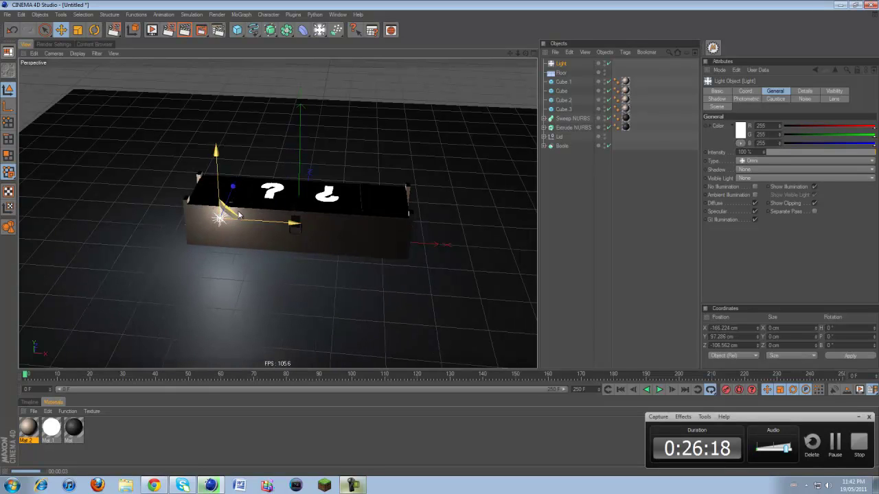
# - Lower the light's intensity to 31% and set its color to a pale pink of RGB 255, 200, 200
pyautogui.click(785, 149)
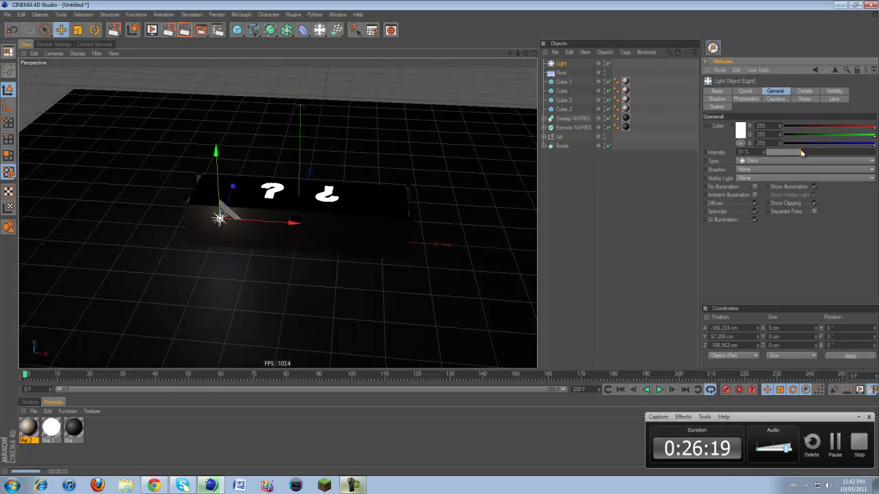
pyautogui.click(739, 132)
pyautogui.moveTo(708, 118); pyautogui.dragTo(700, 105)
pyautogui.click(721, 178)
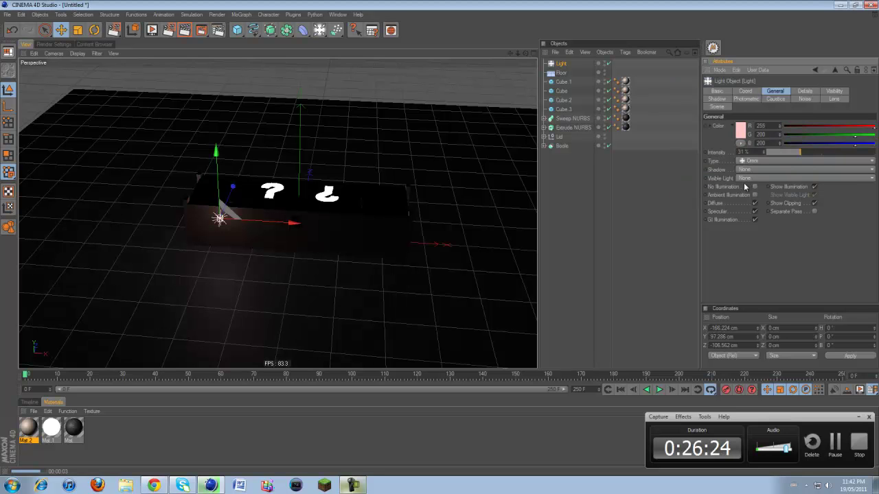
# - Raise the light above the chest's front corner to a Y position of about 125 cm and render the view
pyautogui.moveTo(215, 153); pyautogui.dragTo(217, 142)
pyautogui.click(185, 29)
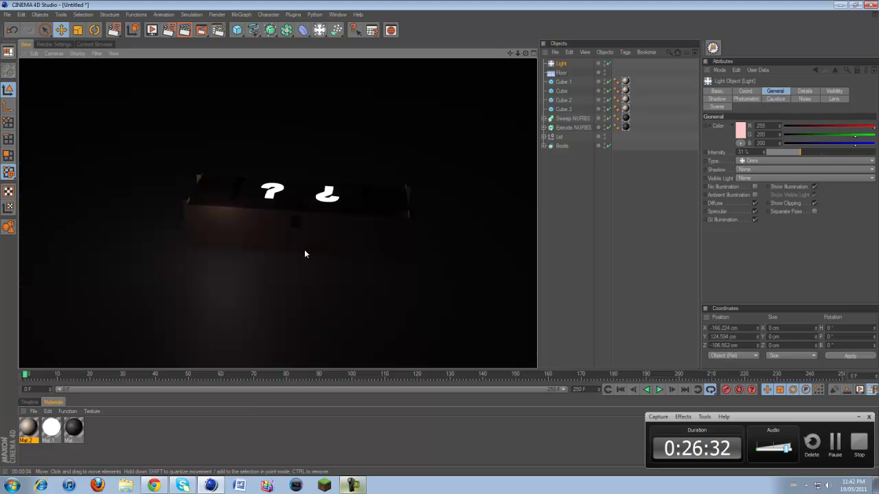
# - Select the whole Lid group and record a keyframe of its closed position at frame 0
pyautogui.click(263, 197)
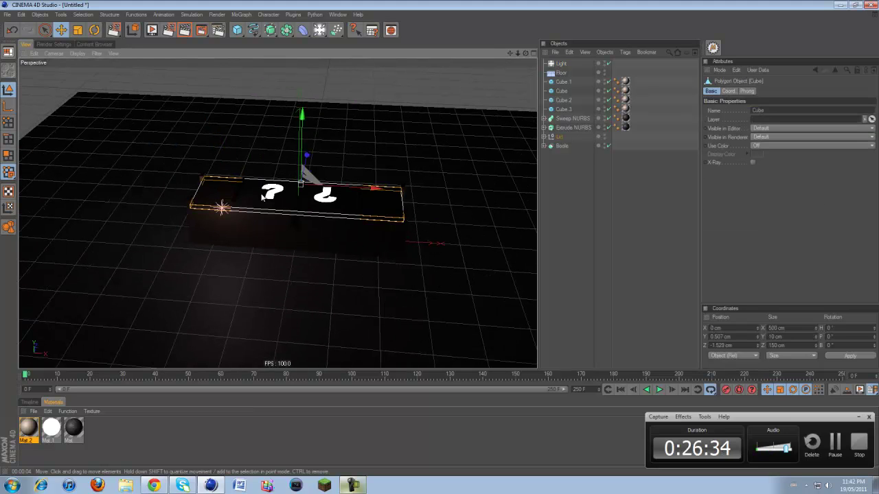
pyautogui.click(559, 137)
pyautogui.moveTo(526, 53); pyautogui.dragTo(440, 237)
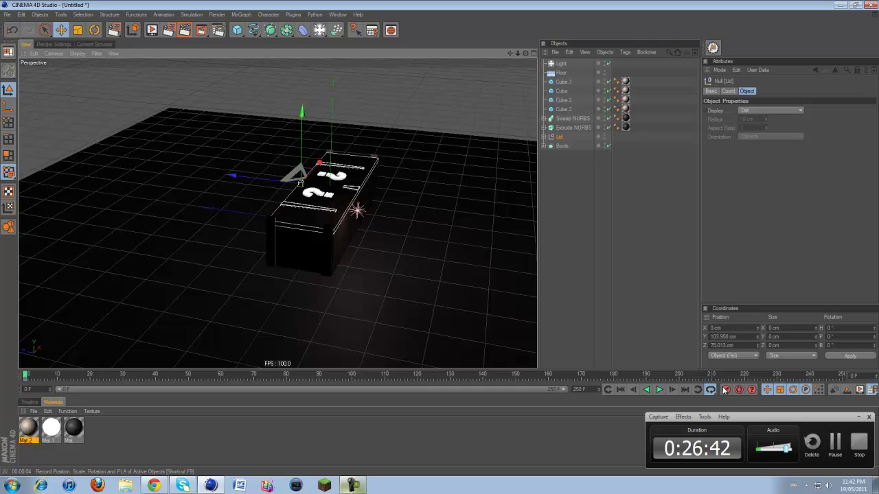
# - At frame 100, rotate the Lid group open to a pitch of about -64.6° and record a keyframe
pyautogui.click(352, 376)
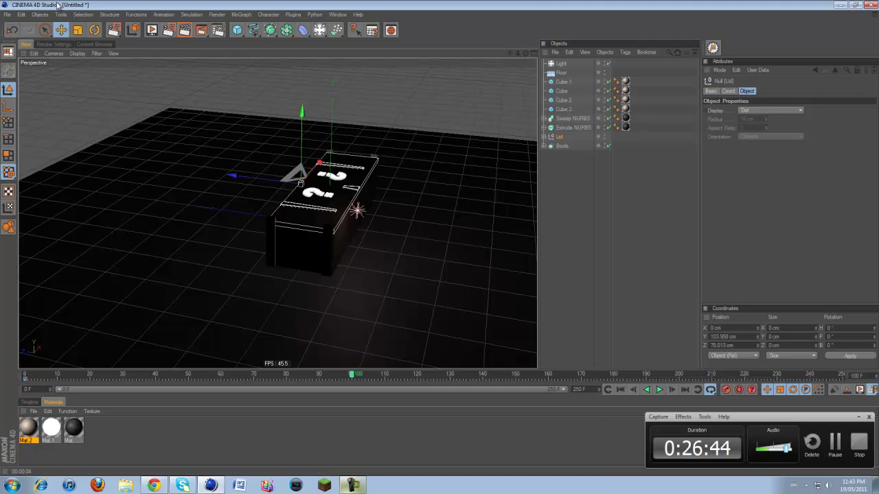
pyautogui.click(94, 30)
pyautogui.moveTo(316, 146); pyautogui.dragTo(236, 90)
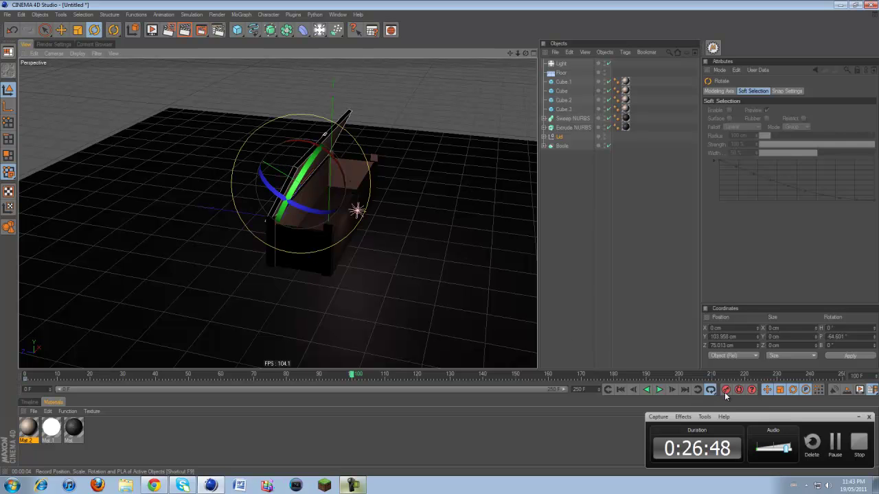
# - Play the lid-opening animation from the first frame, stop it, and examine the open chest from several angles
pyautogui.click(621, 389)
pyautogui.click(657, 389)
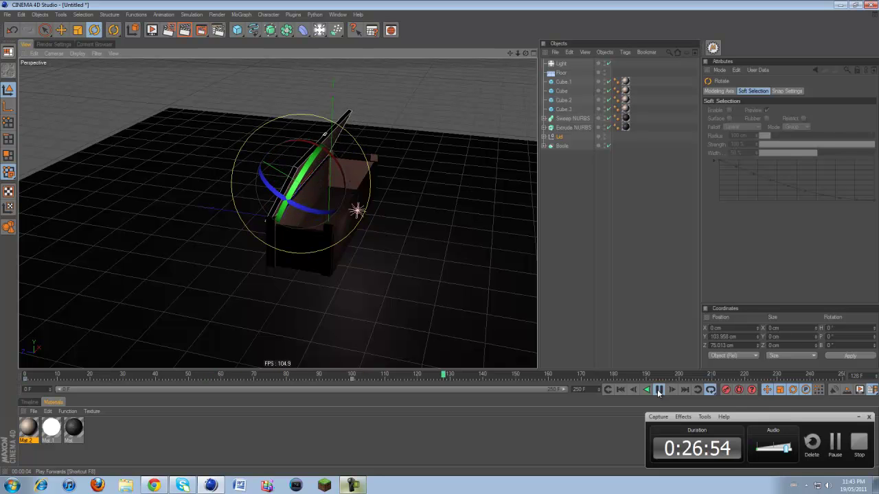
pyautogui.click(657, 389)
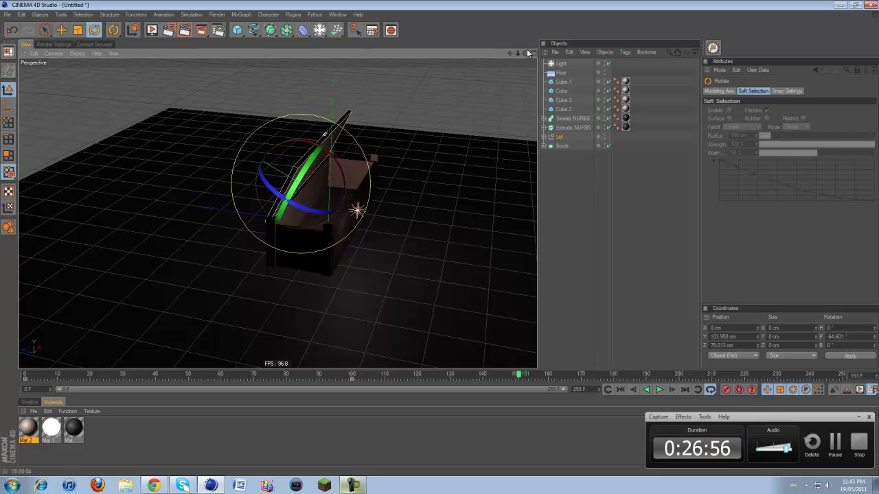
pyautogui.moveTo(440, 238)
pyautogui.mouseDown()
pyautogui.moveTo(450, 243)
pyautogui.moveTo(436, 232)
pyautogui.moveTo(443, 245)
pyautogui.moveTo(448, 239)
pyautogui.moveTo(438, 241)
pyautogui.mouseUp()
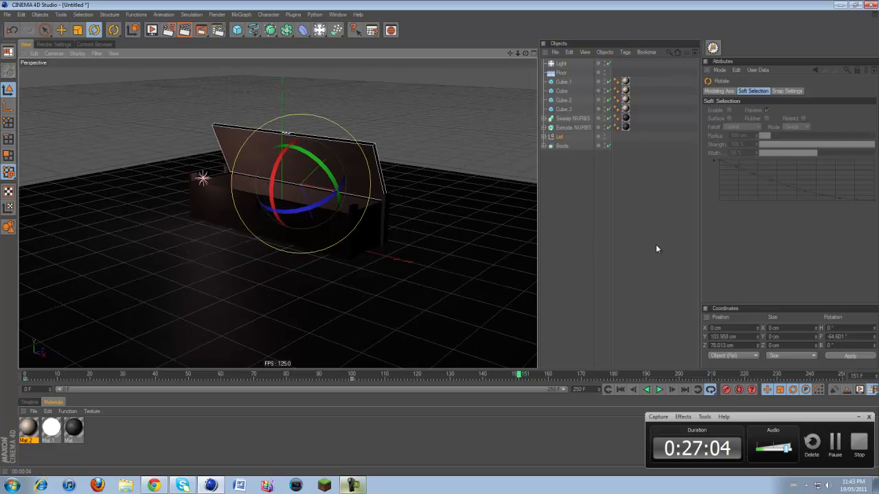
pyautogui.moveTo(526, 53); pyautogui.dragTo(696, 260)
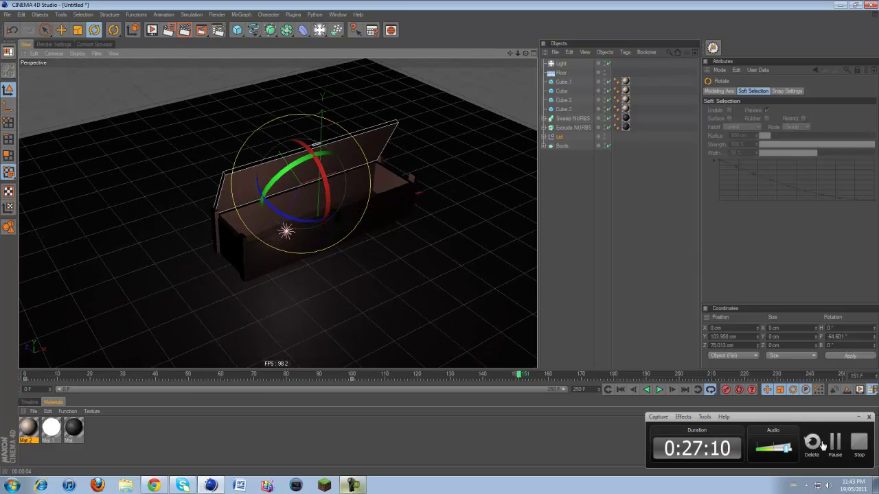